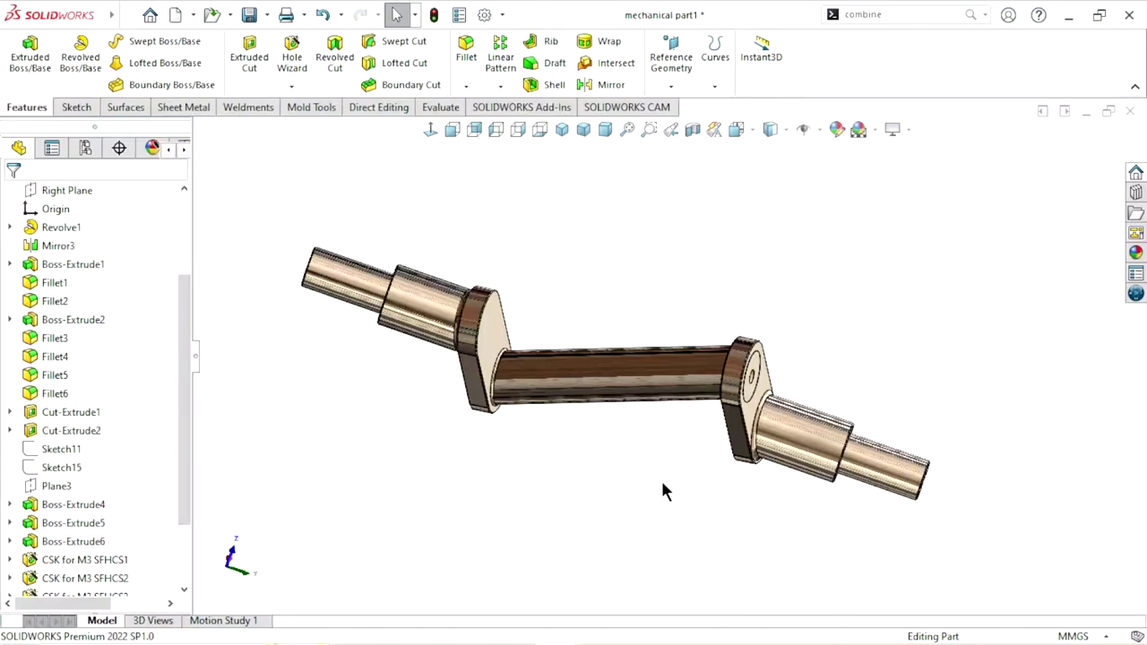
- Orbit and zoom the finished crank model to inspect its arms and holes
{"action": "mouse_move", "coordinate": [660, 477]}
{"action": "middle_mouse_down"}
{"action": "mouse_move", "coordinate": [571, 503]}
{"action": "mouse_move", "coordinate": [671, 476]}
{"action": "mouse_move", "coordinate": [778, 360]}
{"action": "mouse_move", "coordinate": [737, 463]}
{"action": "mouse_move", "coordinate": [711, 389]}
{"action": "mouse_move", "coordinate": [761, 341]}
{"action": "mouse_move", "coordinate": [763, 421]}
{"action": "mouse_move", "coordinate": [671, 389]}
{"action": "mouse_move", "coordinate": [707, 386]}
{"action": "mouse_move", "coordinate": [666, 417]}
{"action": "mouse_move", "coordinate": [665, 346]}
{"action": "middle_mouse_up"}
{"action": "scroll", "coordinate": [665, 346], "scroll_direction": "down", "scroll_amount": 3}
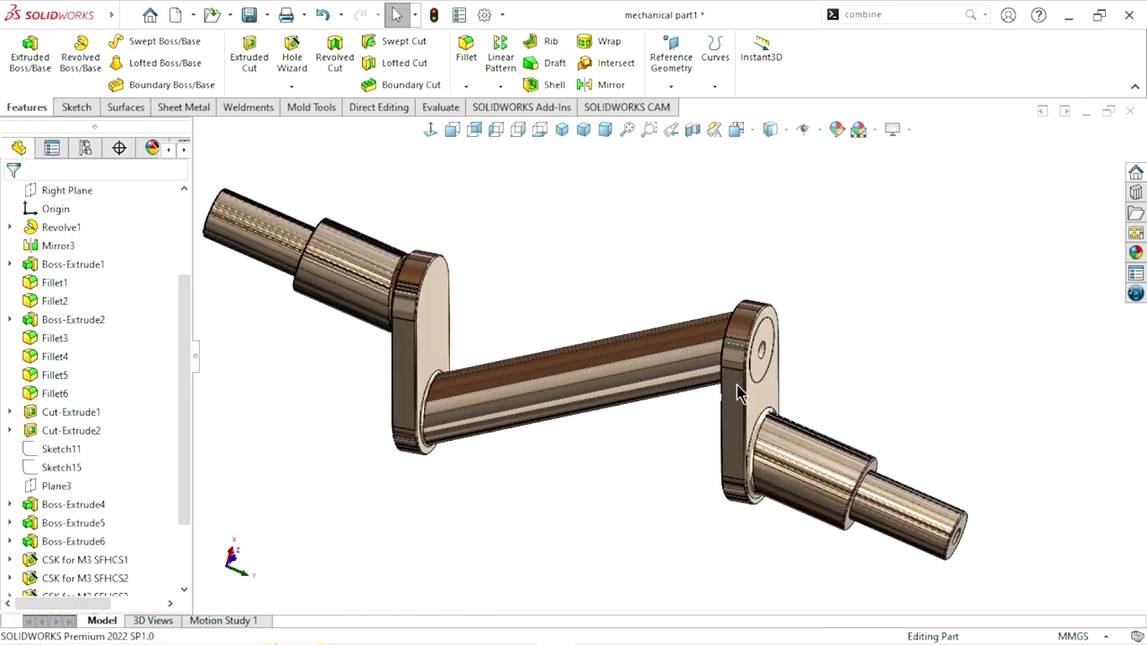
{"action": "scroll", "coordinate": [682, 368], "scroll_direction": "down", "scroll_amount": 2}
{"action": "scroll", "coordinate": [695, 388], "scroll_direction": "up", "scroll_amount": 3}
{"action": "scroll", "coordinate": [752, 376], "scroll_direction": "down", "scroll_amount": 3}
{"action": "scroll", "coordinate": [752, 375], "scroll_direction": "down", "scroll_amount": 3}
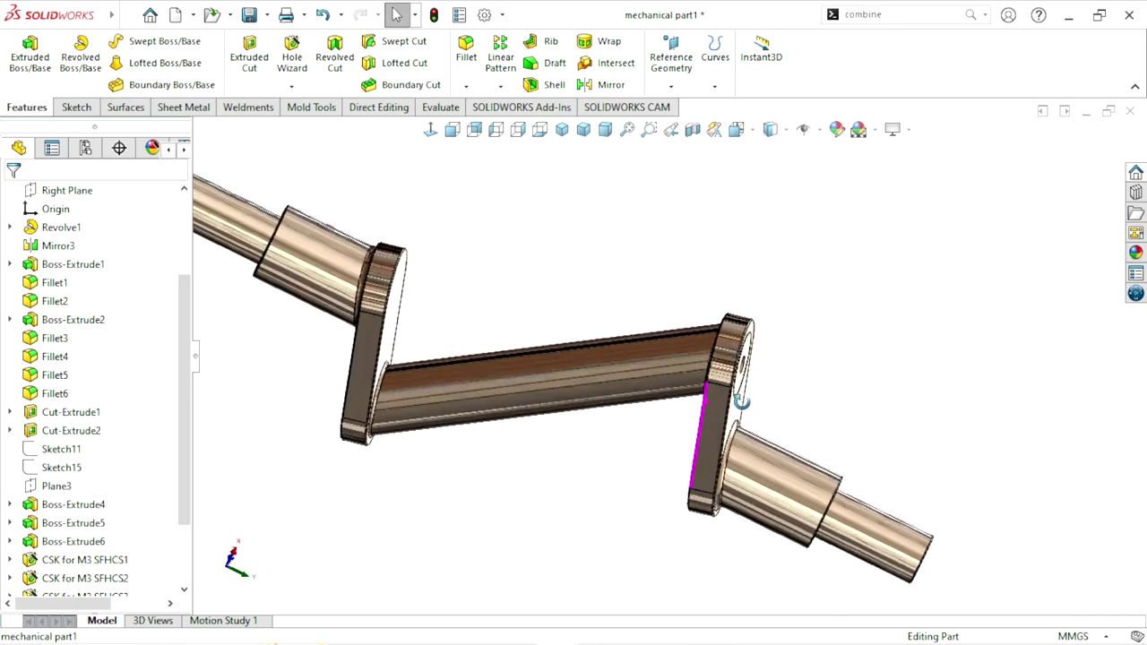
{"action": "scroll", "coordinate": [717, 394], "scroll_direction": "up", "scroll_amount": 4}
{"action": "scroll", "coordinate": [673, 413], "scroll_direction": "down", "scroll_amount": 1}
{"action": "mouse_move", "coordinate": [692, 366]}
{"action": "middle_mouse_down"}
{"action": "mouse_move", "coordinate": [696, 410]}
{"action": "mouse_move", "coordinate": [696, 357]}
{"action": "mouse_move", "coordinate": [745, 390]}
{"action": "mouse_move", "coordinate": [726, 421]}
{"action": "middle_mouse_up"}
{"action": "scroll", "coordinate": [656, 410], "scroll_direction": "up", "scroll_amount": 2}
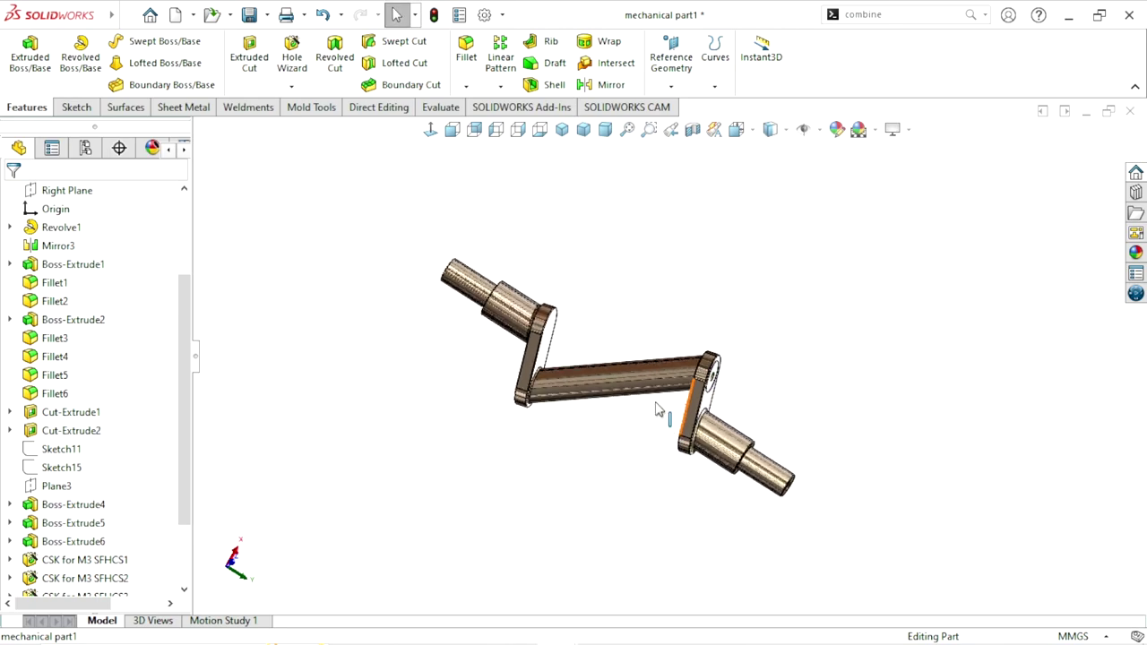
{"action": "scroll", "coordinate": [655, 410], "scroll_direction": "down", "scroll_amount": 3}
{"action": "mouse_move", "coordinate": [655, 409]}
{"action": "middle_mouse_down"}
{"action": "mouse_move", "coordinate": [681, 422]}
{"action": "mouse_move", "coordinate": [645, 394]}
{"action": "middle_mouse_up"}
{"action": "scroll", "coordinate": [676, 378], "scroll_direction": "up", "scroll_amount": 2}
{"action": "scroll", "coordinate": [676, 377], "scroll_direction": "down", "scroll_amount": 2}
{"action": "scroll", "coordinate": [630, 386], "scroll_direction": "up", "scroll_amount": 2}
{"action": "scroll", "coordinate": [717, 390], "scroll_direction": "down", "scroll_amount": 3}
{"action": "middle_click_drag", "start_coordinate": [717, 390], "coordinate": [686, 326]}
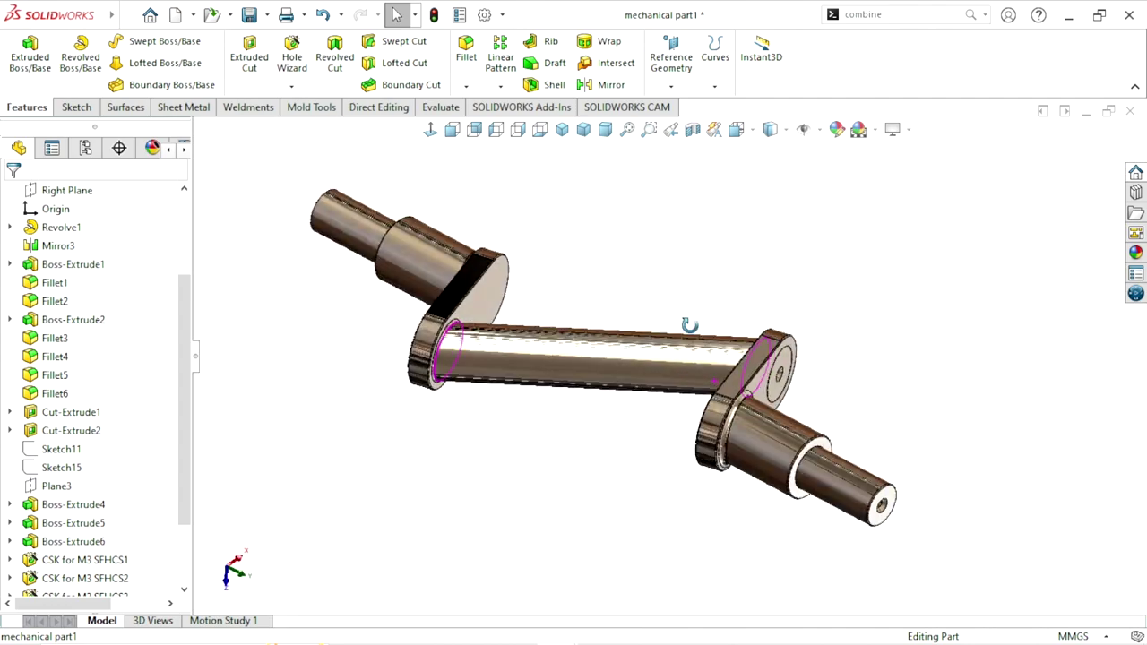
{"action": "scroll", "coordinate": [653, 428], "scroll_direction": "up", "scroll_amount": 2}
{"action": "mouse_move", "coordinate": [653, 427]}
{"action": "middle_mouse_down"}
{"action": "mouse_move", "coordinate": [651, 354]}
{"action": "mouse_move", "coordinate": [678, 473]}
{"action": "middle_mouse_up"}
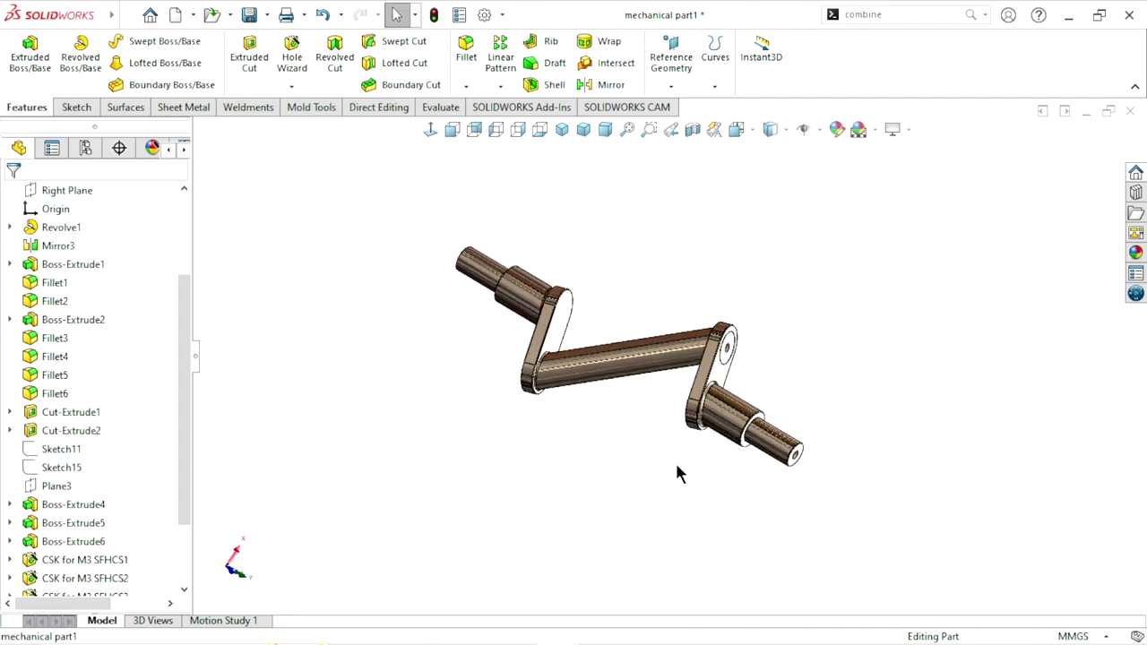
{"action": "scroll", "coordinate": [717, 457], "scroll_direction": "down", "scroll_amount": 2}
{"action": "middle_click_drag", "start_coordinate": [744, 448], "coordinate": [686, 383]}
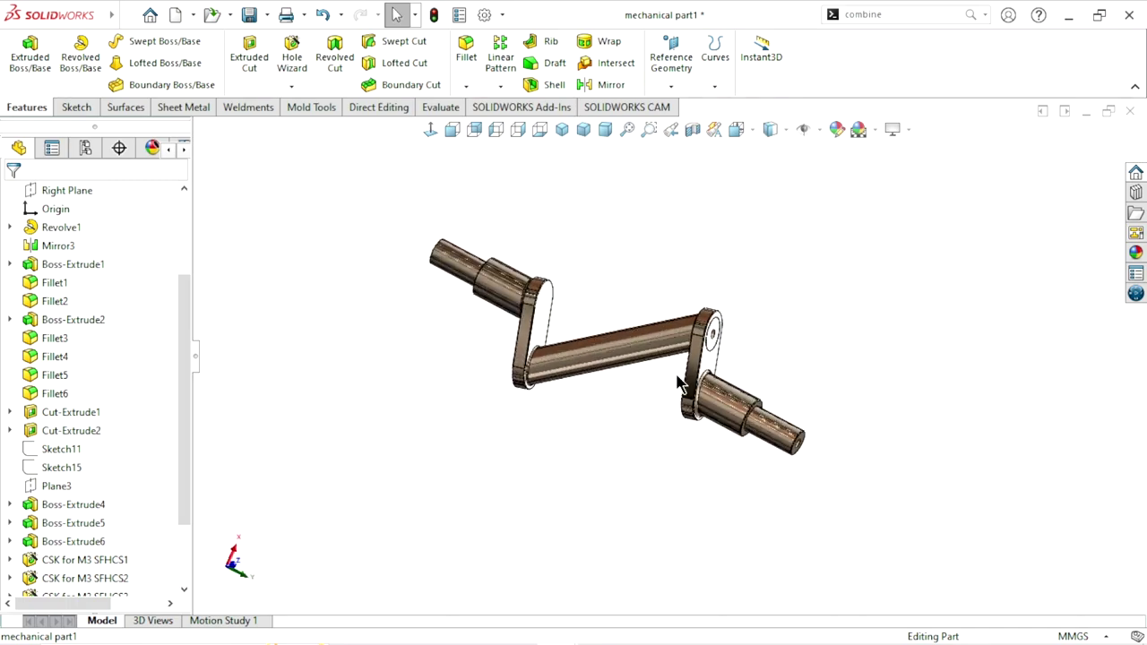
{"action": "scroll", "coordinate": [645, 404], "scroll_direction": "down", "scroll_amount": 1}
{"action": "scroll", "coordinate": [627, 359], "scroll_direction": "down", "scroll_amount": 1}
{"action": "scroll", "coordinate": [697, 377], "scroll_direction": "down", "scroll_amount": 1}
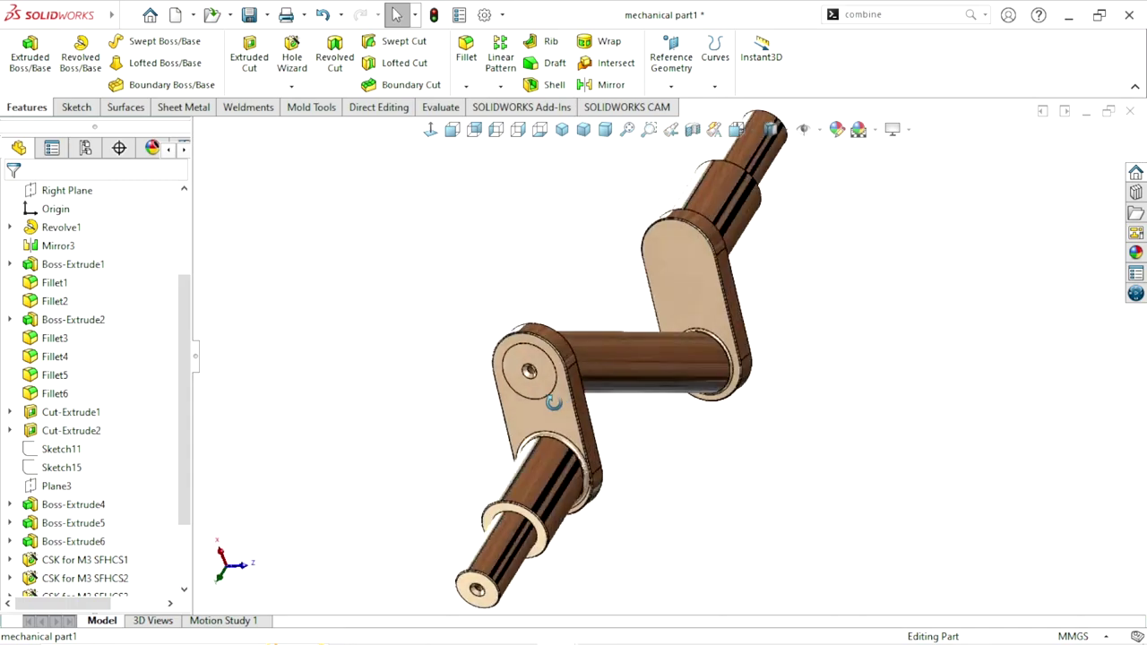
{"action": "mouse_move", "coordinate": [698, 376]}
{"action": "middle_mouse_down"}
{"action": "mouse_move", "coordinate": [689, 458]}
{"action": "mouse_move", "coordinate": [653, 372]}
{"action": "mouse_move", "coordinate": [679, 366]}
{"action": "mouse_move", "coordinate": [743, 410]}
{"action": "middle_mouse_up"}
{"action": "scroll", "coordinate": [717, 386], "scroll_direction": "up", "scroll_amount": 2}
{"action": "scroll", "coordinate": [701, 375], "scroll_direction": "down", "scroll_amount": 3}
{"action": "scroll", "coordinate": [701, 375], "scroll_direction": "up", "scroll_amount": 3}
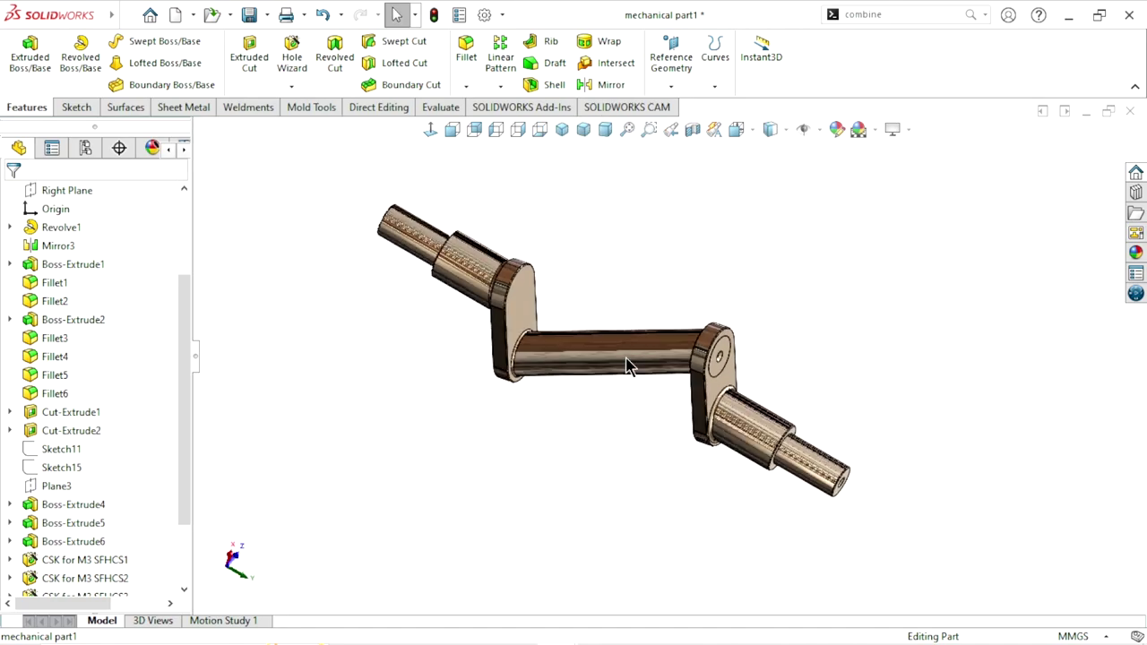
{"action": "scroll", "coordinate": [636, 354], "scroll_direction": "down", "scroll_amount": 2}
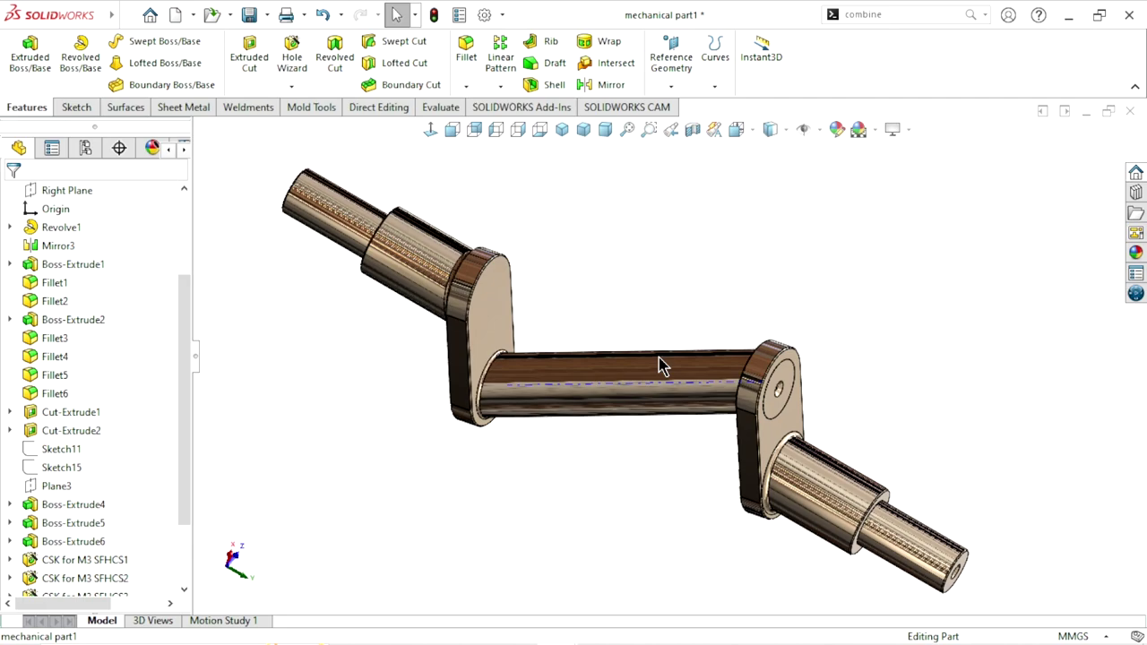
{"action": "scroll", "coordinate": [660, 362], "scroll_direction": "up", "scroll_amount": 2}
{"action": "scroll", "coordinate": [663, 363], "scroll_direction": "down", "scroll_amount": 2}
{"action": "middle_click_drag", "start_coordinate": [755, 375], "coordinate": [740, 338]}
{"action": "scroll", "coordinate": [726, 372], "scroll_direction": "up", "scroll_amount": 2}
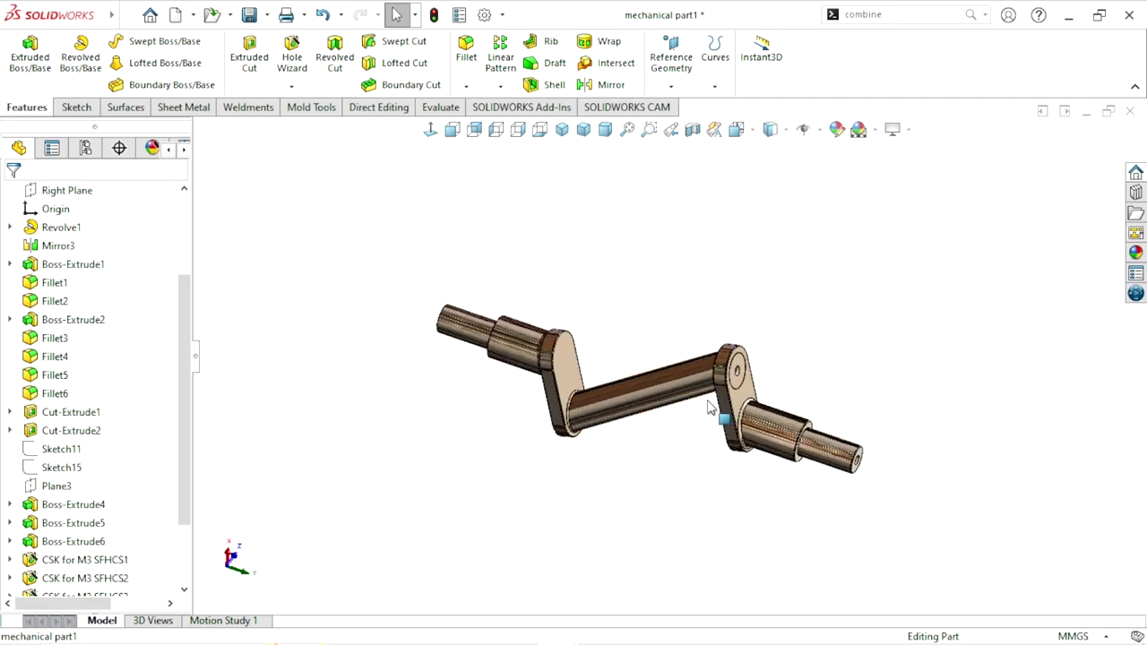
{"action": "scroll", "coordinate": [714, 402], "scroll_direction": "down", "scroll_amount": 2}
{"action": "mouse_move", "coordinate": [717, 402]}
{"action": "middle_mouse_down"}
{"action": "mouse_move", "coordinate": [594, 400]}
{"action": "mouse_move", "coordinate": [705, 393]}
{"action": "mouse_move", "coordinate": [658, 384]}
{"action": "mouse_move", "coordinate": [671, 443]}
{"action": "middle_mouse_up"}
{"action": "scroll", "coordinate": [681, 398], "scroll_direction": "up", "scroll_amount": 2}
{"action": "scroll", "coordinate": [668, 396], "scroll_direction": "down", "scroll_amount": 2}
{"action": "scroll", "coordinate": [654, 378], "scroll_direction": "up", "scroll_amount": 1}
{"action": "scroll", "coordinate": [656, 378], "scroll_direction": "down", "scroll_amount": 2}
{"action": "scroll", "coordinate": [679, 389], "scroll_direction": "up", "scroll_amount": 2}
{"action": "scroll", "coordinate": [751, 376], "scroll_direction": "down", "scroll_amount": 3}
{"action": "scroll", "coordinate": [752, 368], "scroll_direction": "up", "scroll_amount": 2}
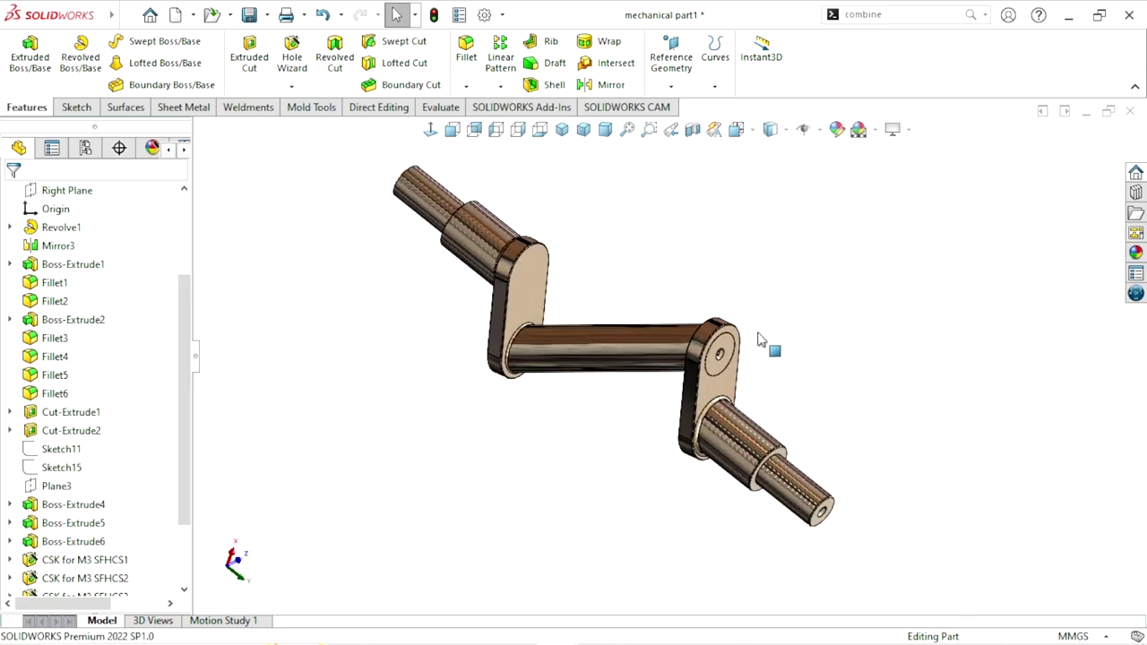
{"action": "mouse_move", "coordinate": [763, 340]}
{"action": "middle_mouse_down"}
{"action": "mouse_move", "coordinate": [717, 385]}
{"action": "mouse_move", "coordinate": [690, 358]}
{"action": "middle_mouse_up"}
{"action": "scroll", "coordinate": [690, 354], "scroll_direction": "down", "scroll_amount": 1}
{"action": "scroll", "coordinate": [690, 353], "scroll_direction": "down", "scroll_amount": 2}
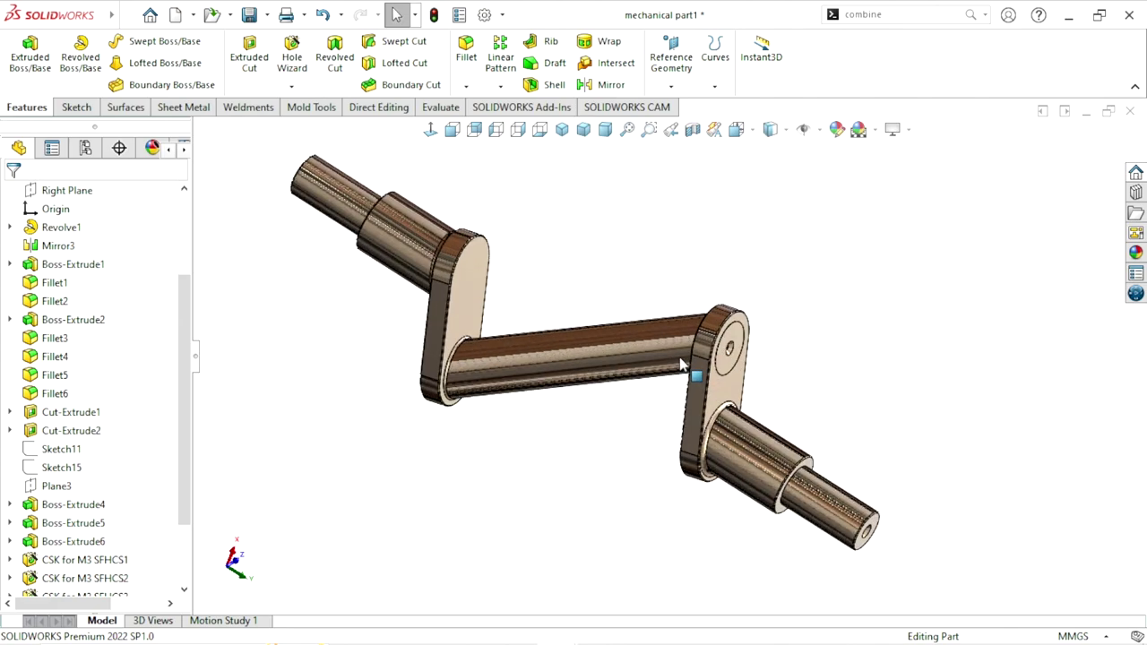
{"action": "scroll", "coordinate": [542, 342], "scroll_direction": "up", "scroll_amount": 2}
{"action": "scroll", "coordinate": [545, 343], "scroll_direction": "down", "scroll_amount": 1}
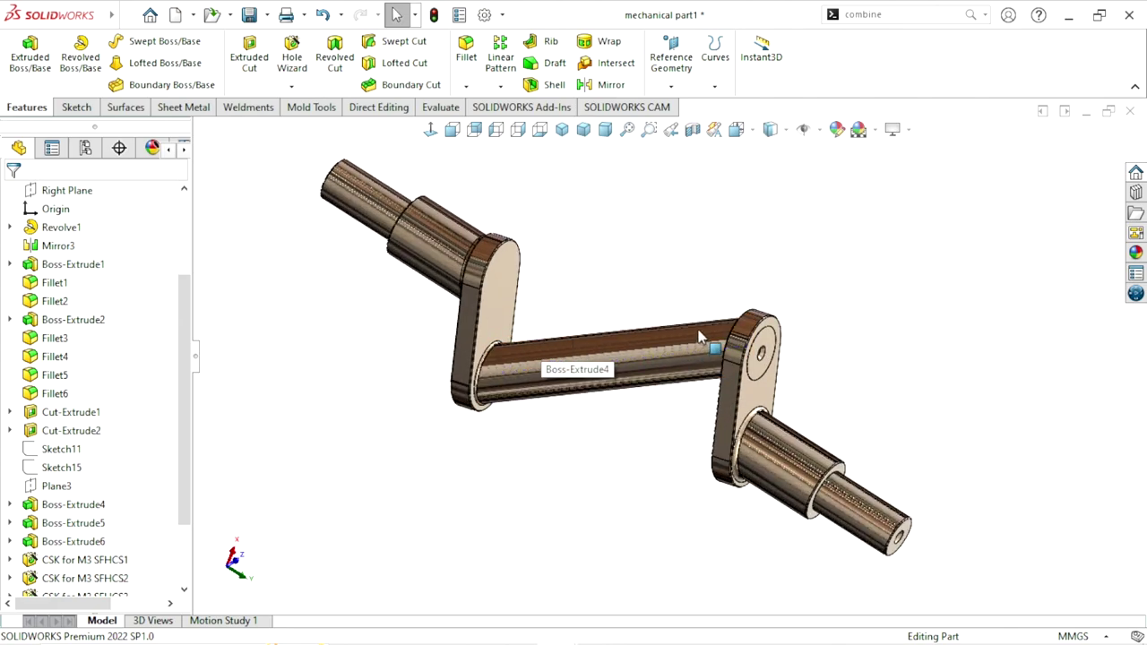
- Minimize SOLIDWORKS and scroll through Angular crank.pdf in Edge to read its dimensions
{"action": "left_click", "coordinate": [1069, 15]}
{"action": "scroll", "coordinate": [274, 464], "scroll_direction": "down", "scroll_amount": 2}
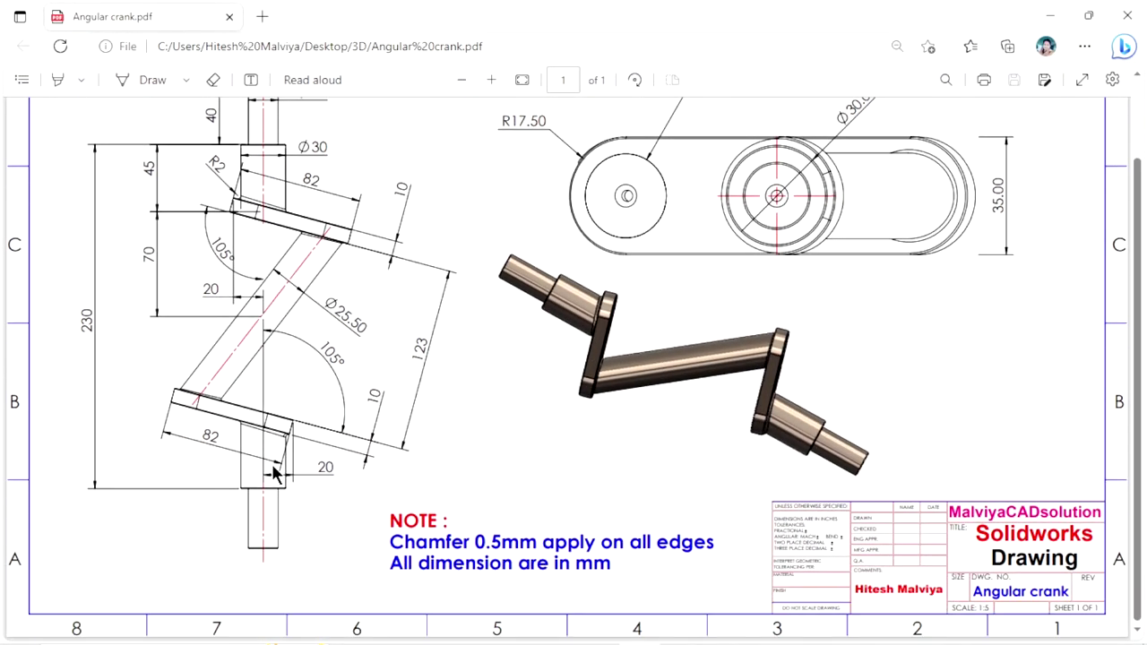
{"action": "scroll", "coordinate": [274, 463], "scroll_direction": "up", "scroll_amount": 2}
{"action": "scroll", "coordinate": [303, 482], "scroll_direction": "down", "scroll_amount": 2}
{"action": "scroll", "coordinate": [303, 476], "scroll_direction": "up", "scroll_amount": 2}
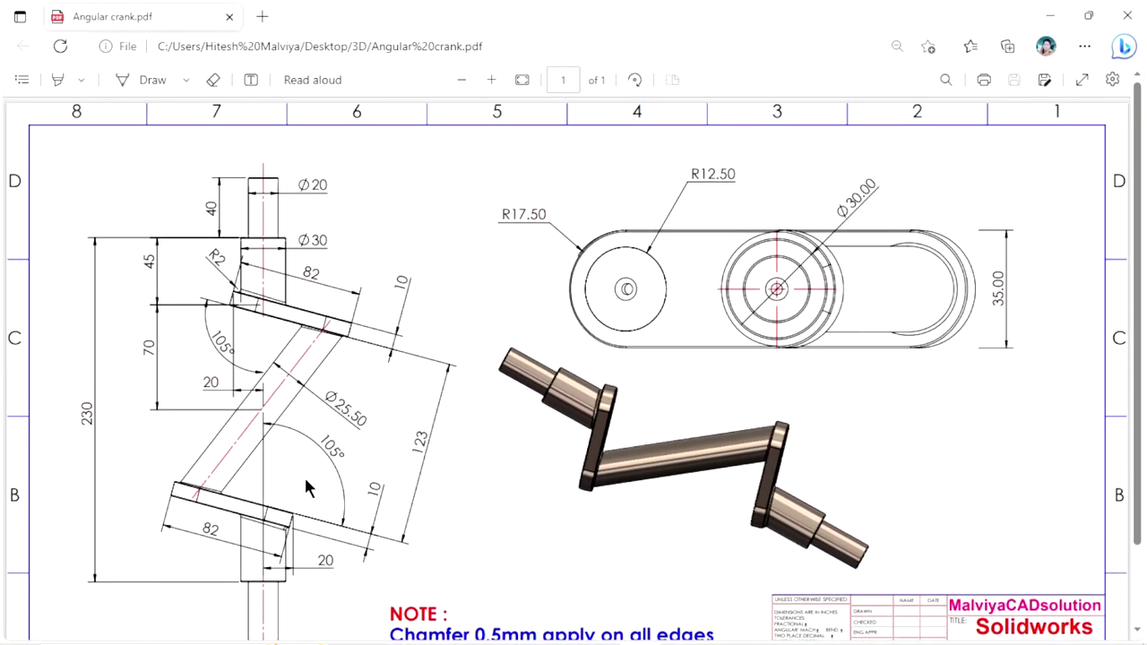
{"action": "scroll", "coordinate": [302, 484], "scroll_direction": "down", "scroll_amount": 2}
{"action": "scroll", "coordinate": [305, 493], "scroll_direction": "up", "scroll_amount": 2}
{"action": "scroll", "coordinate": [234, 320], "scroll_direction": "down", "scroll_amount": 2}
{"action": "scroll", "coordinate": [235, 323], "scroll_direction": "up", "scroll_amount": 2}
{"action": "scroll", "coordinate": [235, 324], "scroll_direction": "down", "scroll_amount": 2}
{"action": "scroll", "coordinate": [238, 333], "scroll_direction": "down", "scroll_amount": 1, "text": "ctrl"}
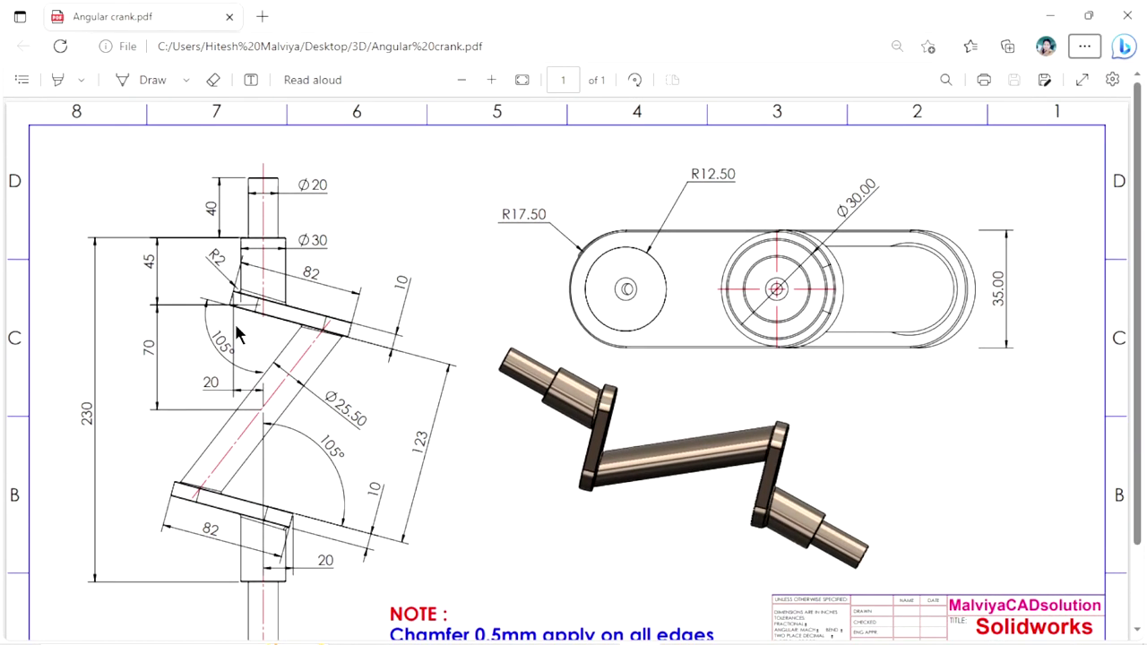
{"action": "scroll", "coordinate": [236, 325], "scroll_direction": "down", "scroll_amount": 2, "text": "ctrl"}
{"action": "scroll", "coordinate": [235, 325], "scroll_direction": "up", "scroll_amount": 1, "text": "ctrl"}
{"action": "scroll", "coordinate": [235, 327], "scroll_direction": "up", "scroll_amount": 2, "text": "ctrl"}
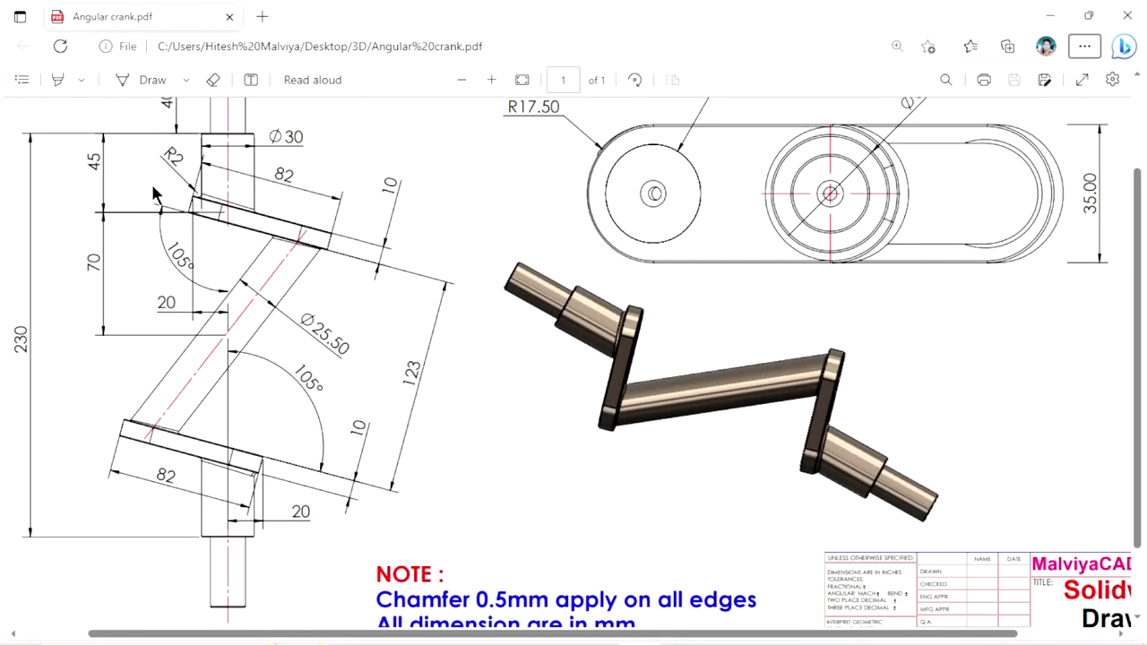
{"action": "scroll", "coordinate": [157, 193], "scroll_direction": "up", "scroll_amount": 1, "text": "ctrl"}
{"action": "scroll", "coordinate": [238, 243], "scroll_direction": "up", "scroll_amount": 1}
{"action": "scroll", "coordinate": [239, 359], "scroll_direction": "up", "scroll_amount": 2}
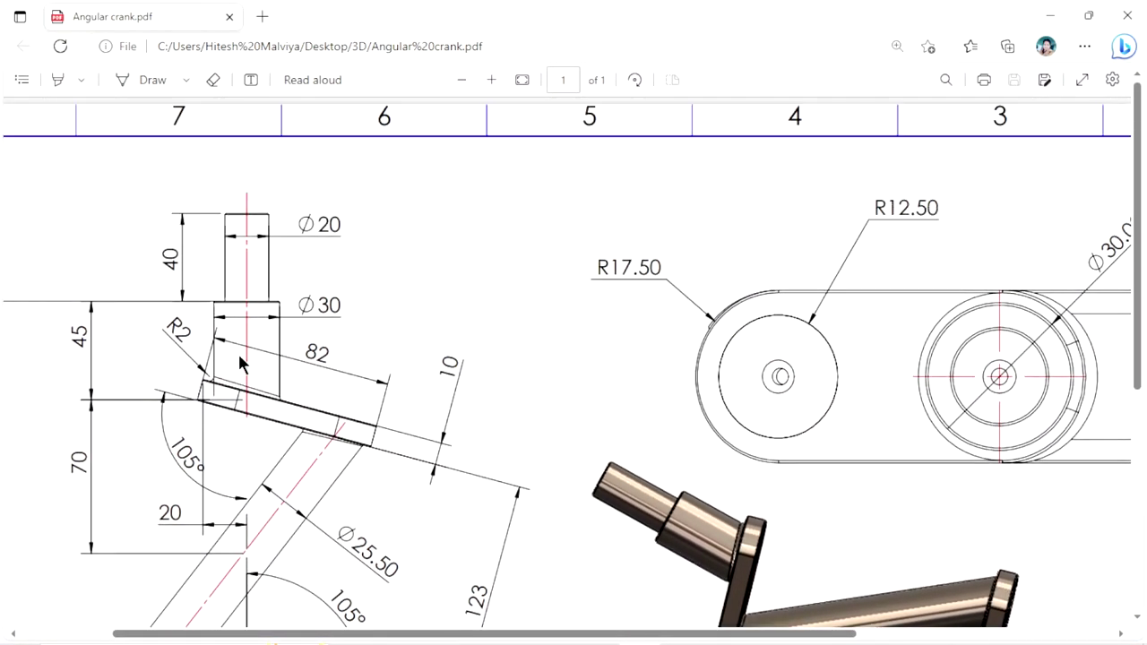
{"action": "mouse_move", "coordinate": [233, 357]}
{"action": "middle_mouse_down"}
{"action": "mouse_move", "coordinate": [311, 405]}
{"action": "mouse_move", "coordinate": [440, 404]}
{"action": "mouse_move", "coordinate": [518, 120]}
{"action": "mouse_move", "coordinate": [607, 374]}
{"action": "mouse_move", "coordinate": [379, 442]}
{"action": "mouse_move", "coordinate": [788, 274]}
{"action": "mouse_move", "coordinate": [26, 303]}
{"action": "mouse_move", "coordinate": [228, 349]}
{"action": "middle_mouse_up"}
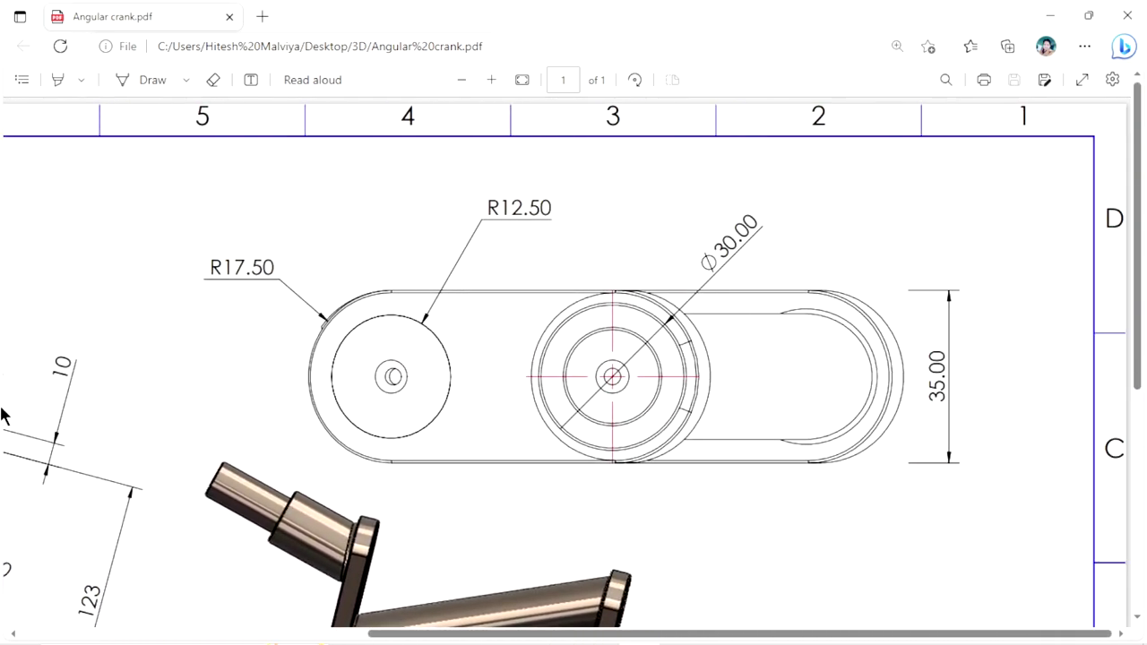
{"action": "middle_click_drag", "start_coordinate": [141, 383], "coordinate": [335, 288]}
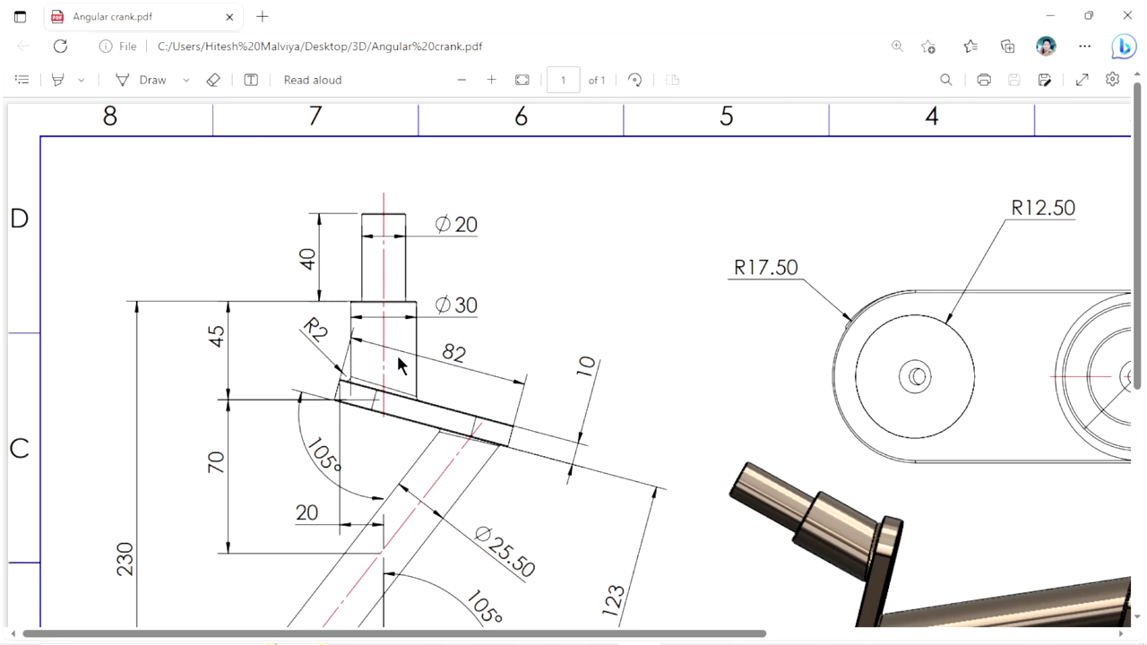
{"action": "scroll", "coordinate": [396, 352], "scroll_direction": "down", "scroll_amount": 1}
{"action": "scroll", "coordinate": [401, 366], "scroll_direction": "down", "scroll_amount": 3, "text": "ctrl"}
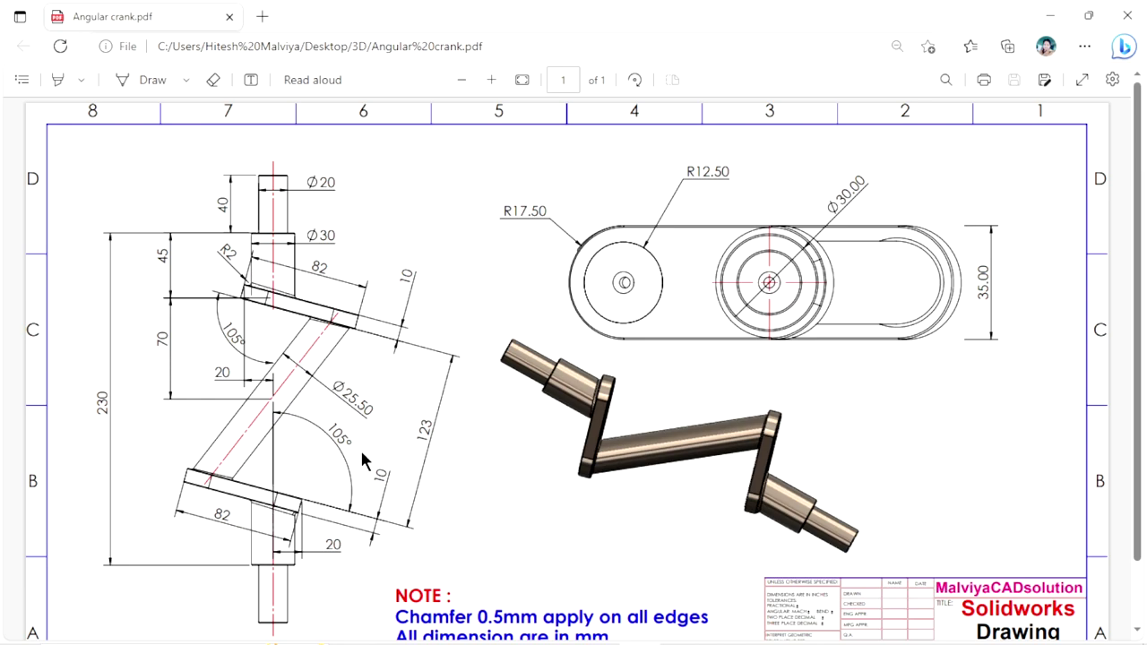
{"action": "scroll", "coordinate": [361, 453], "scroll_direction": "down", "scroll_amount": 2}
{"action": "scroll", "coordinate": [412, 434], "scroll_direction": "up", "scroll_amount": 2}
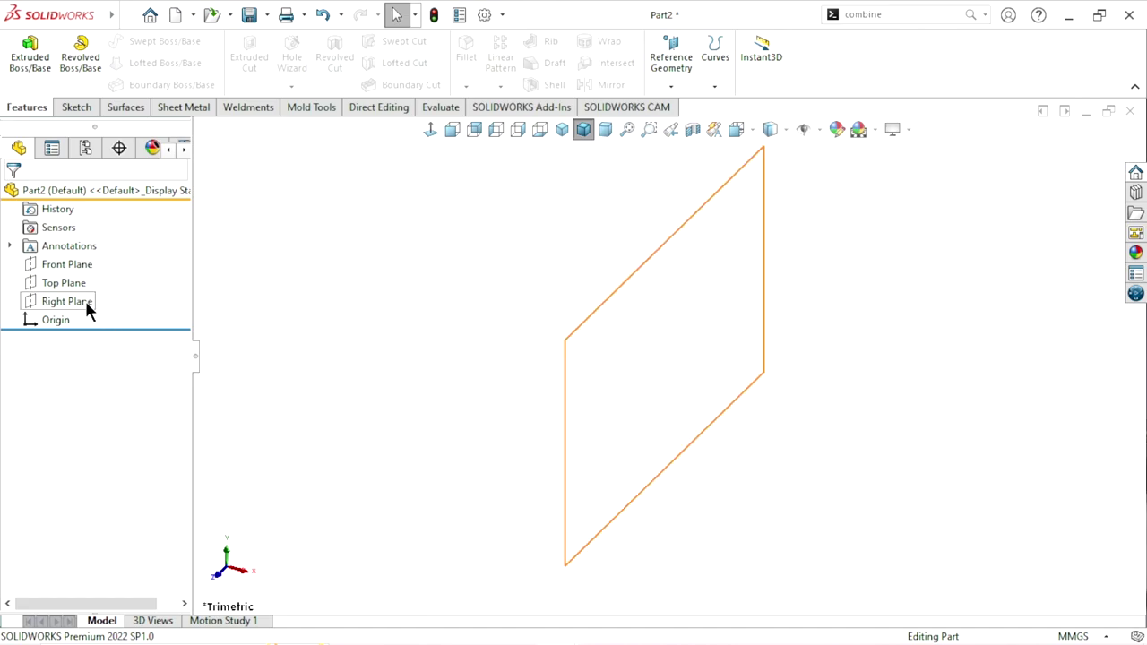
- Start Sketch1 on the Front Plane with the Centerline tool active
{"action": "left_click", "coordinate": [85, 265]}
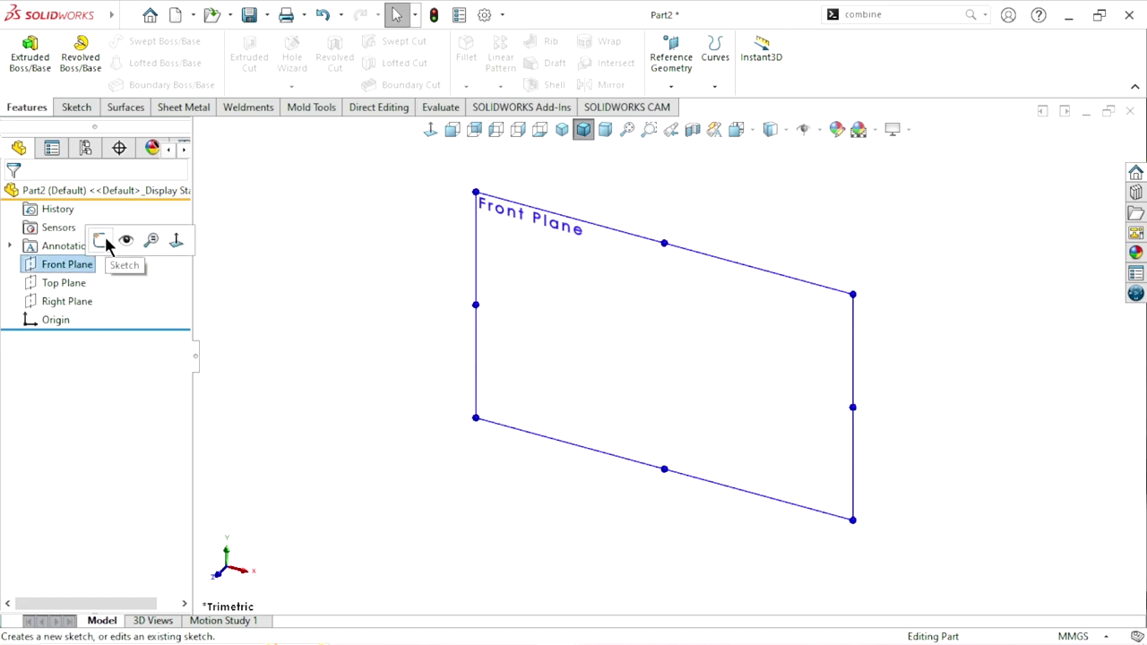
{"action": "left_click", "coordinate": [100, 240]}
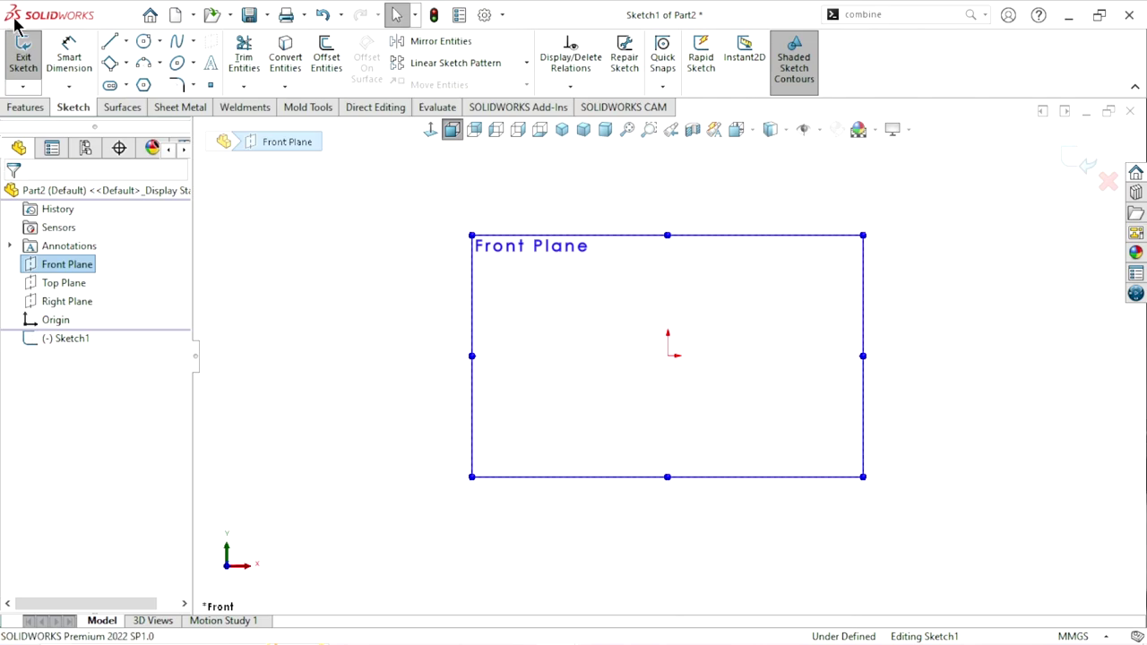
{"action": "left_click", "coordinate": [127, 15]}
{"action": "left_click", "coordinate": [350, 217]}
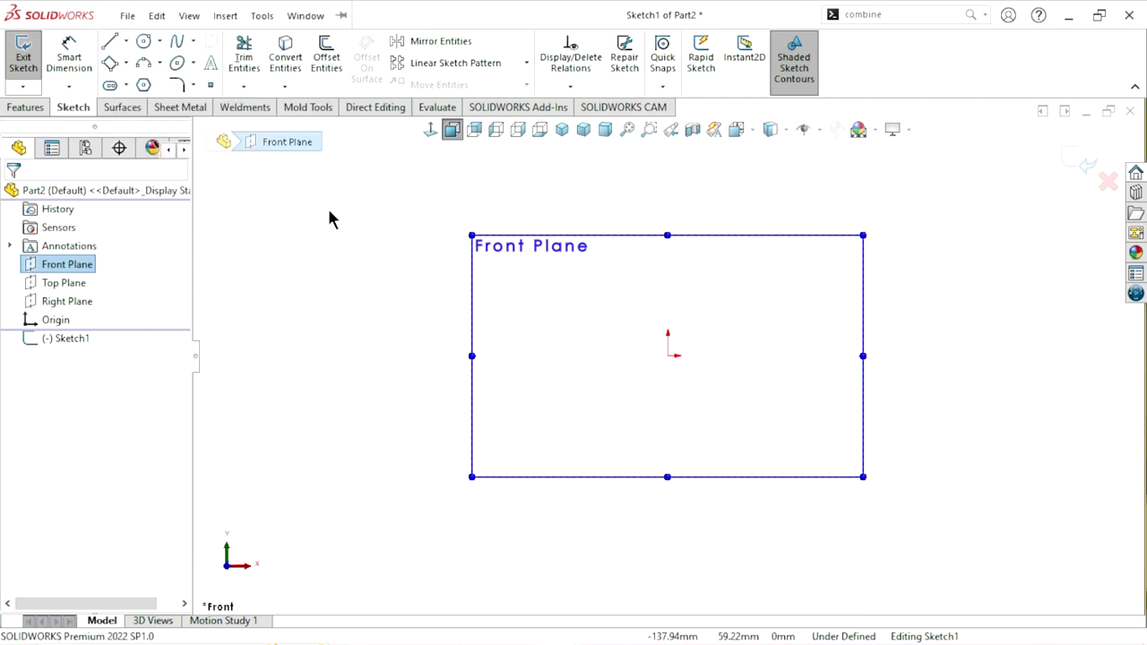
{"action": "left_click", "coordinate": [127, 42]}
{"action": "left_click", "coordinate": [134, 81]}
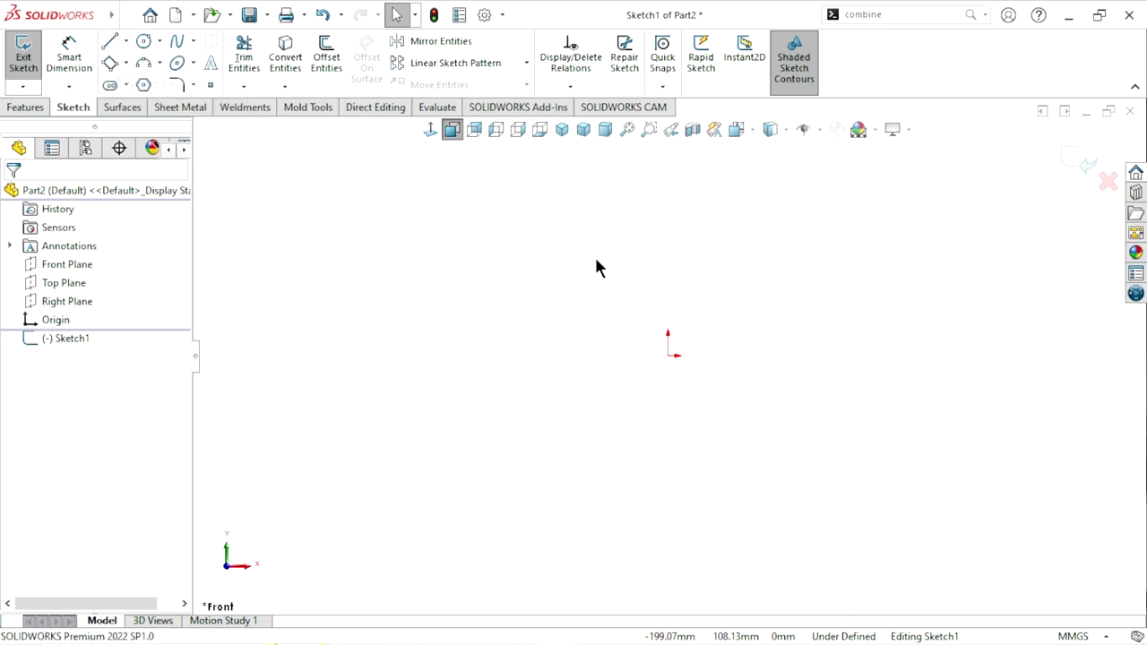
- Draw a vertical centerline through the origin
{"action": "left_click", "coordinate": [668, 162]}
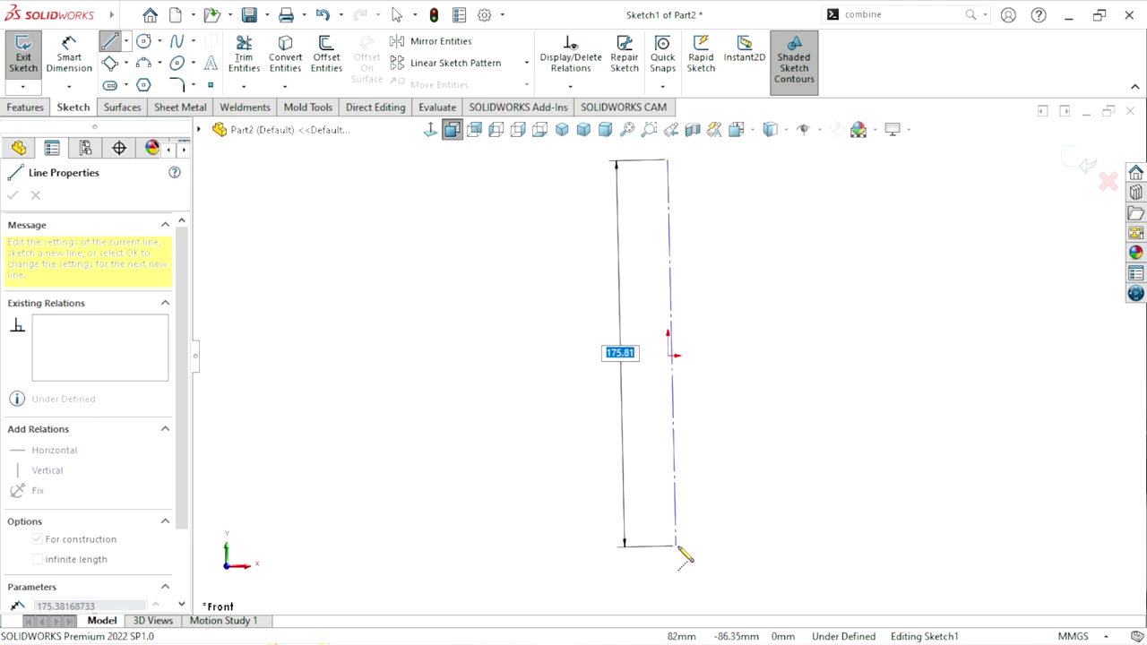
{"action": "left_click", "coordinate": [668, 558]}
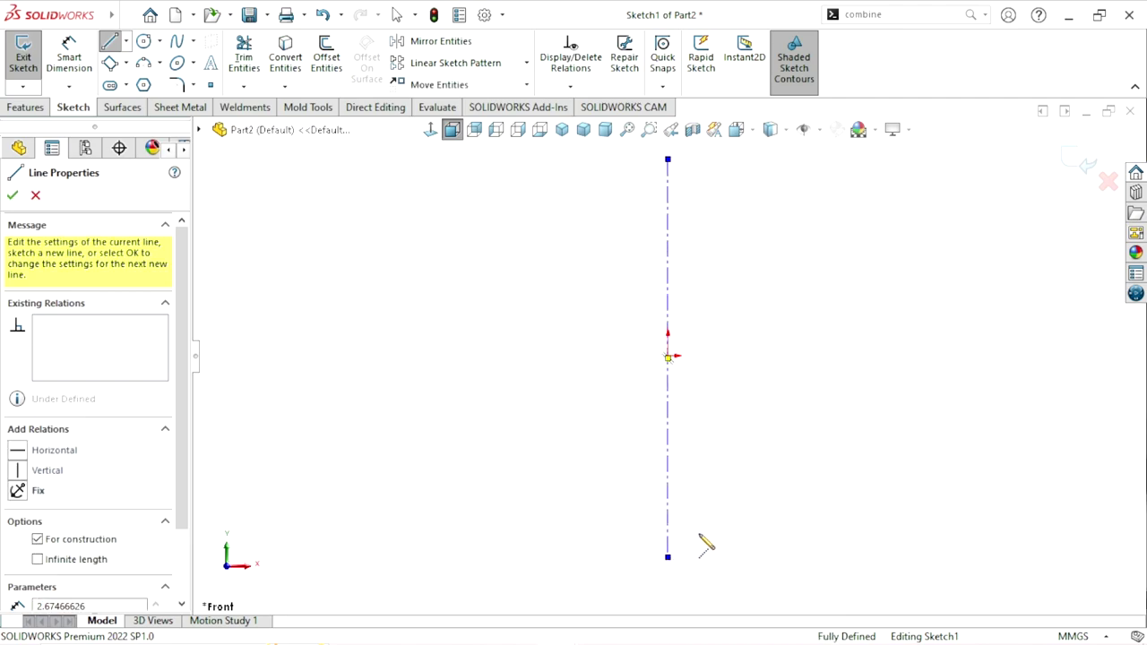
{"action": "right_click", "coordinate": [763, 422]}
{"action": "left_click", "coordinate": [807, 438]}
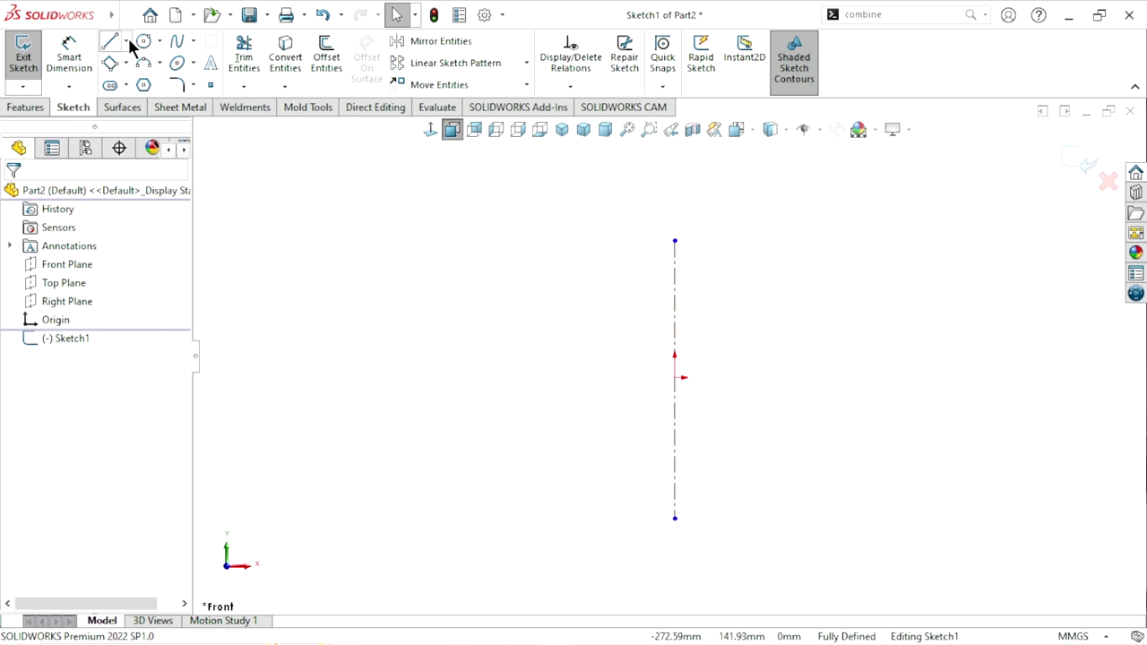
- Draw a closed stepped line profile left of the centerline, starting at its top
{"action": "key", "text": "l"}
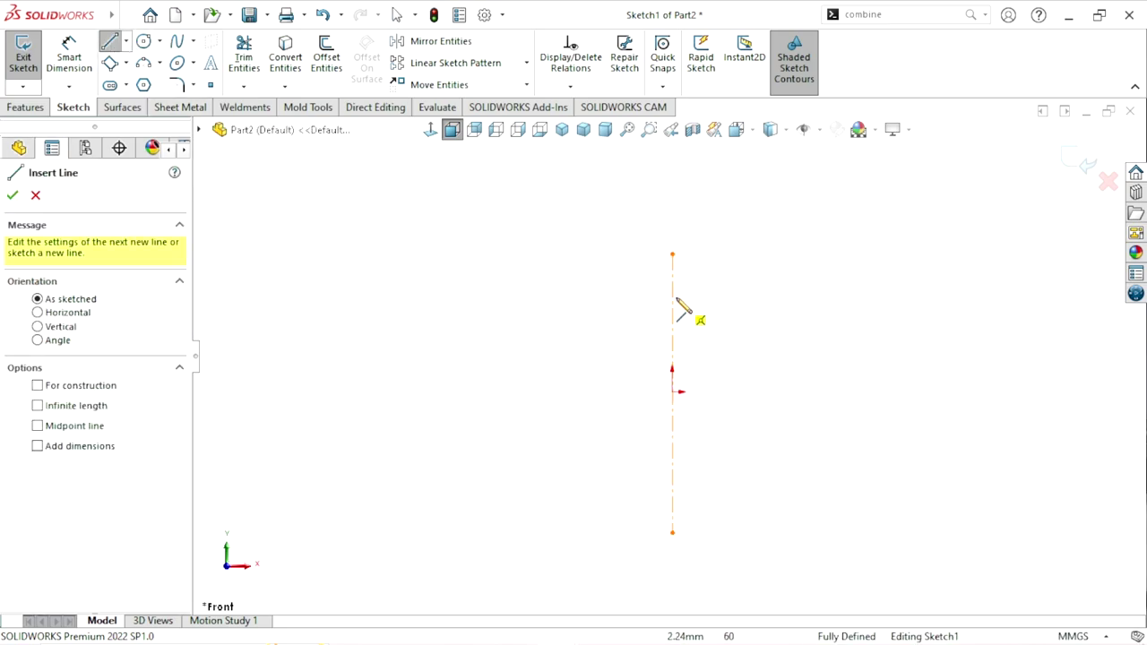
{"action": "left_click", "coordinate": [671, 255]}
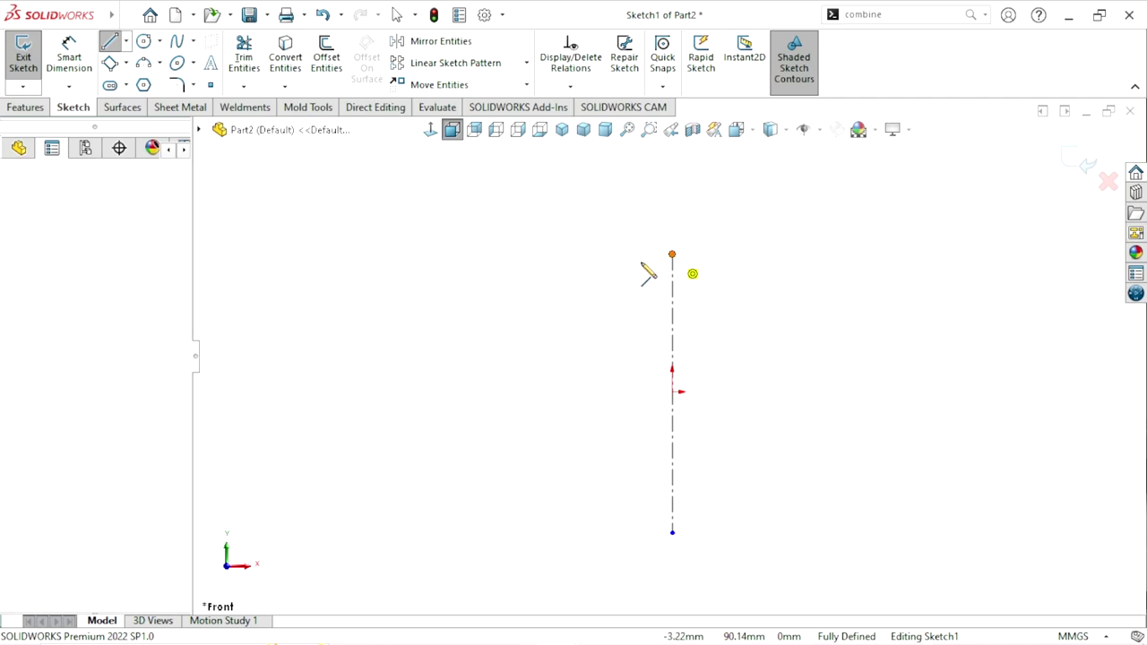
{"action": "left_click", "coordinate": [642, 254]}
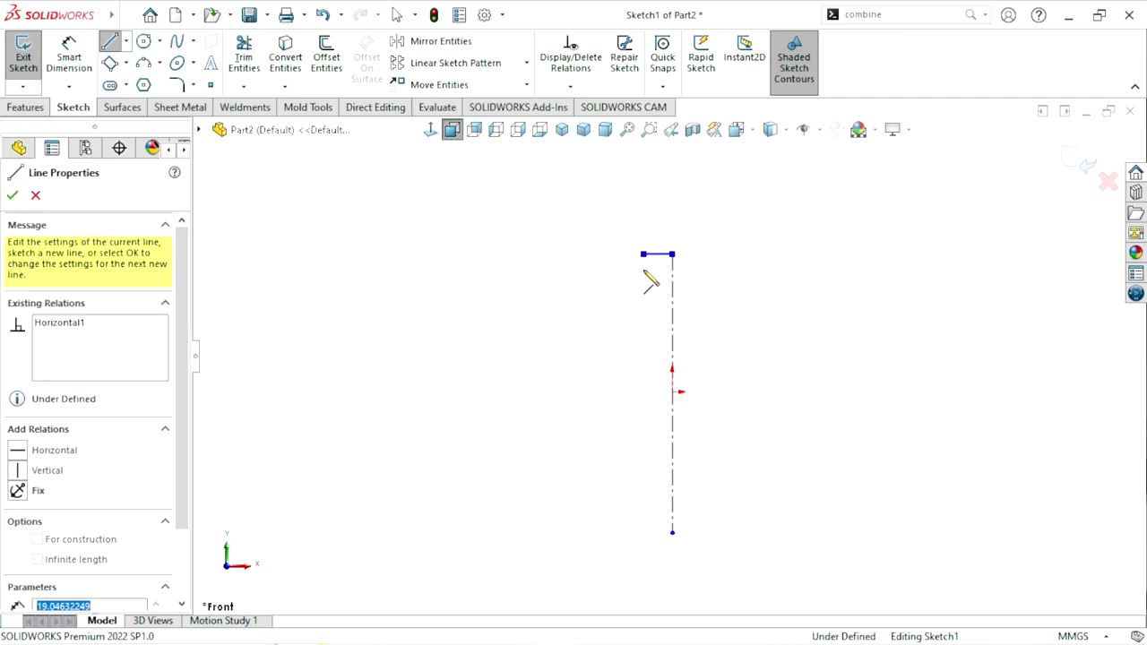
{"action": "left_click", "coordinate": [643, 303]}
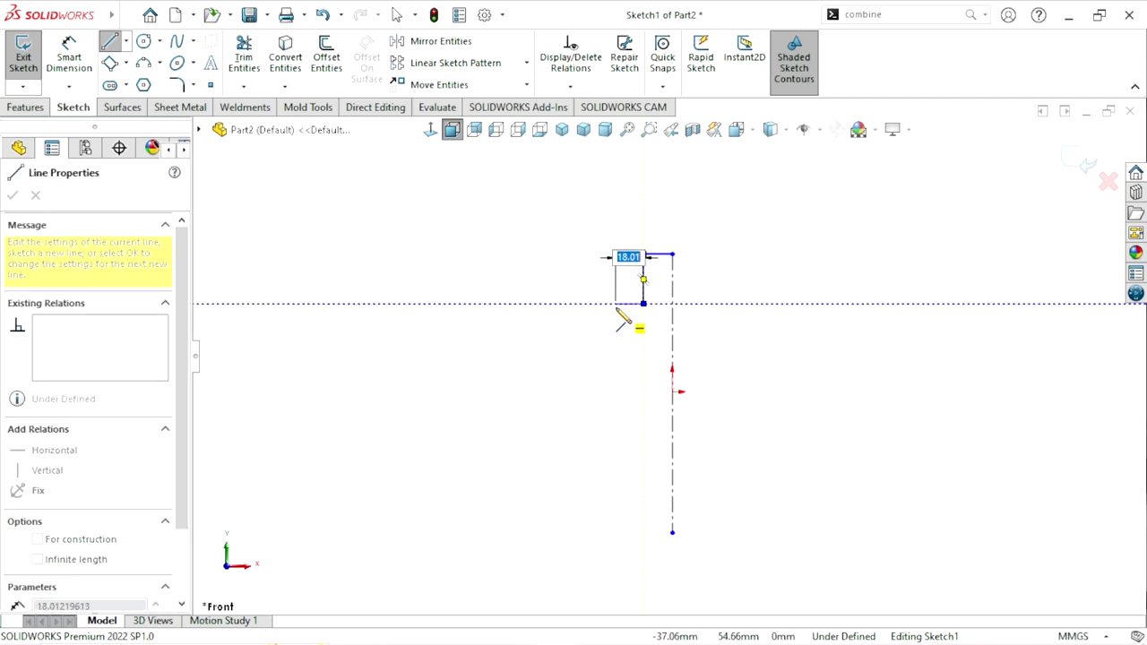
{"action": "left_click", "coordinate": [616, 303]}
{"action": "left_click", "coordinate": [616, 355]}
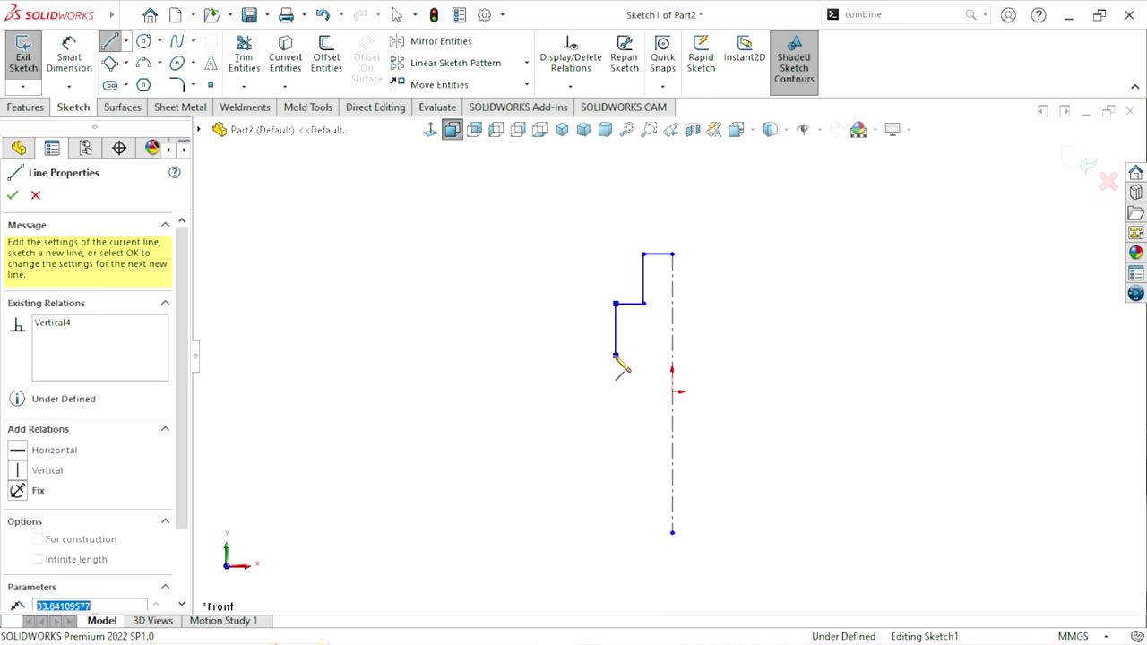
{"action": "left_click", "coordinate": [672, 356]}
{"action": "right_click", "coordinate": [742, 277]}
{"action": "left_click", "coordinate": [765, 309]}
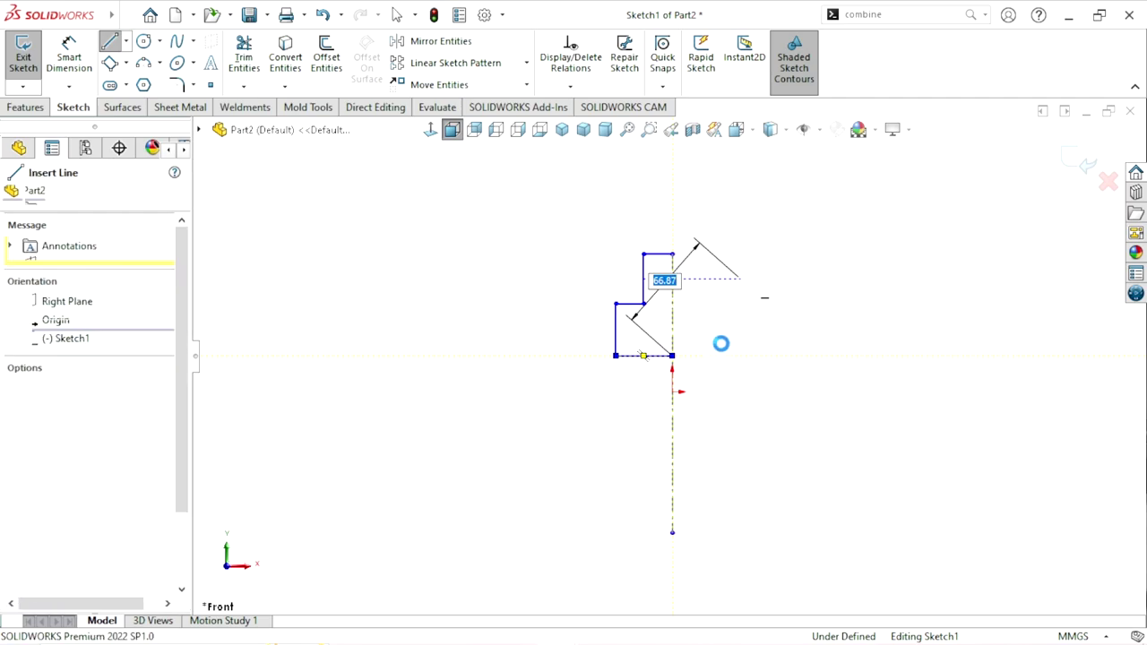
{"action": "scroll", "coordinate": [706, 368], "scroll_direction": "down", "scroll_amount": 2}
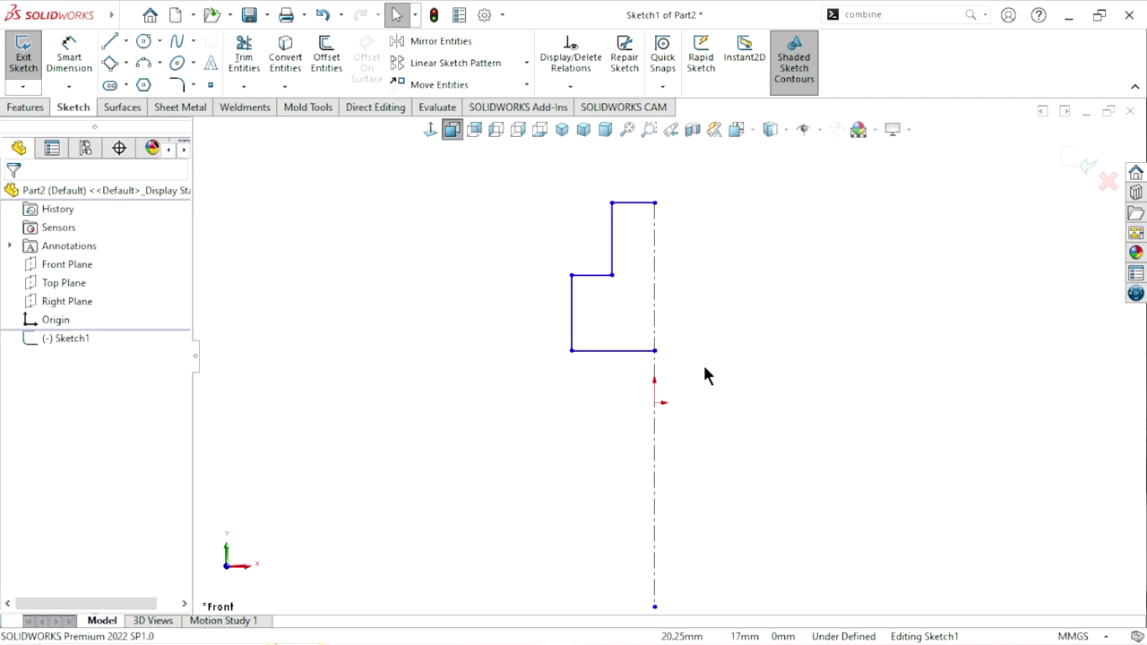
- Dimension the origin-to-bottom-edge distance as 70 mm
{"action": "left_click", "coordinate": [67, 72]}
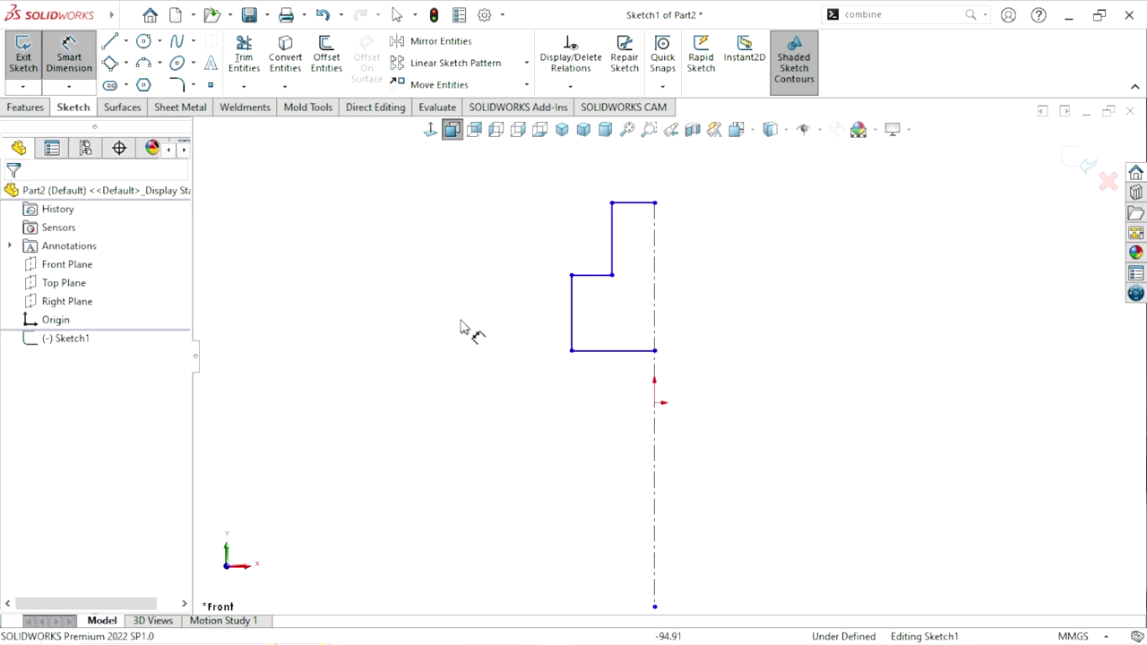
{"action": "left_click", "coordinate": [657, 404]}
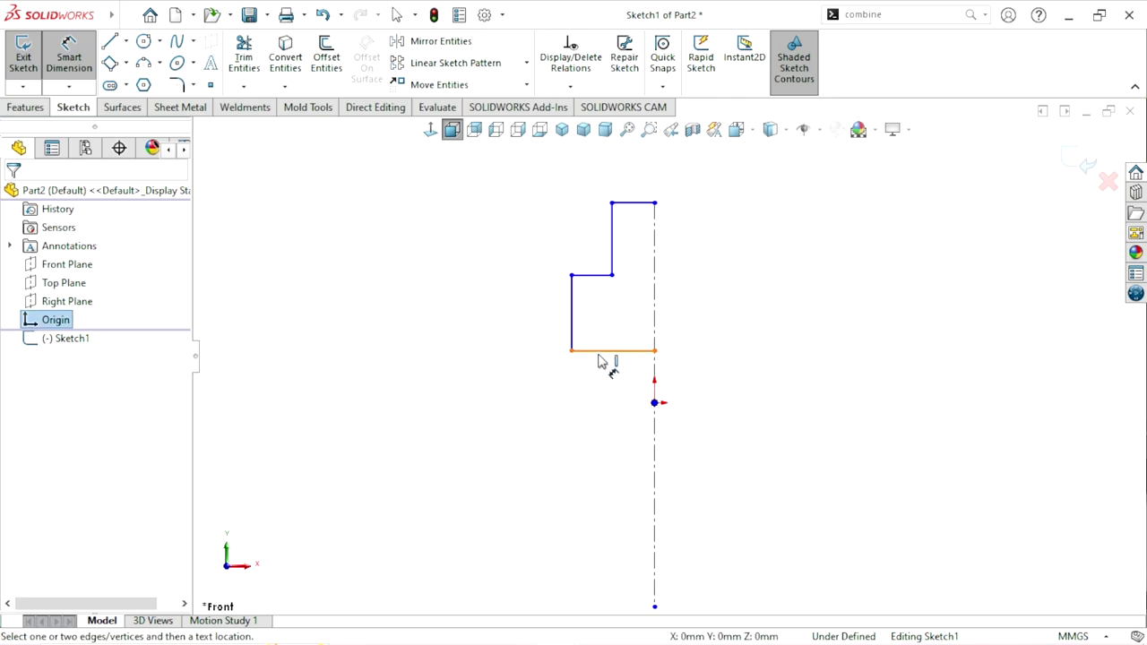
{"action": "left_click", "coordinate": [600, 356]}
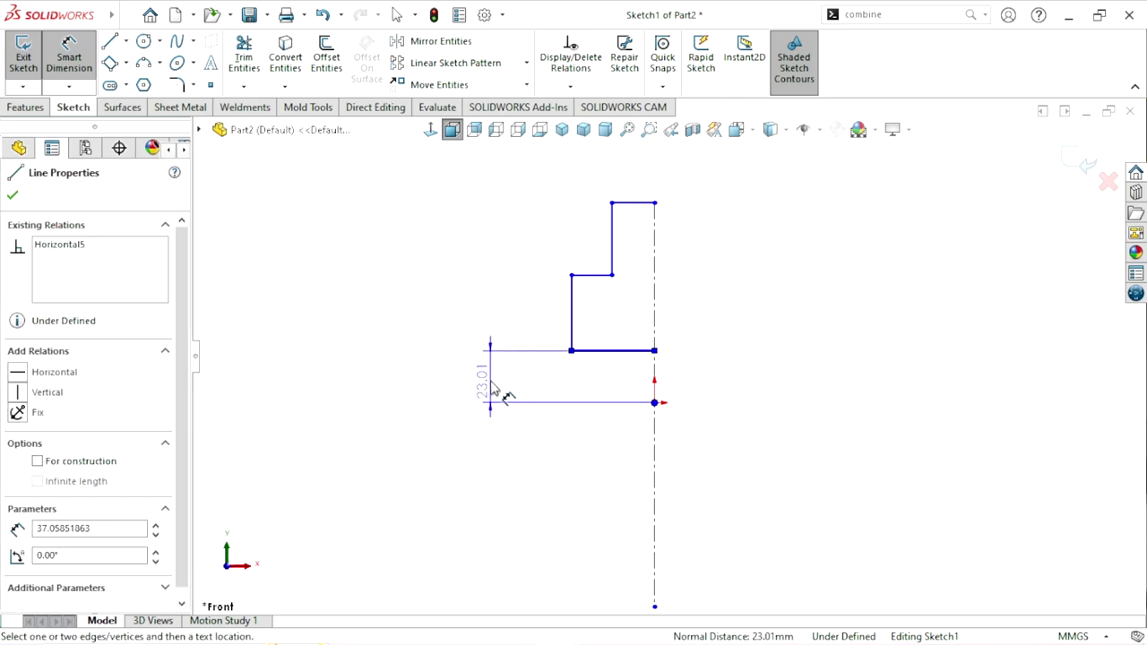
{"action": "left_click", "coordinate": [492, 387]}
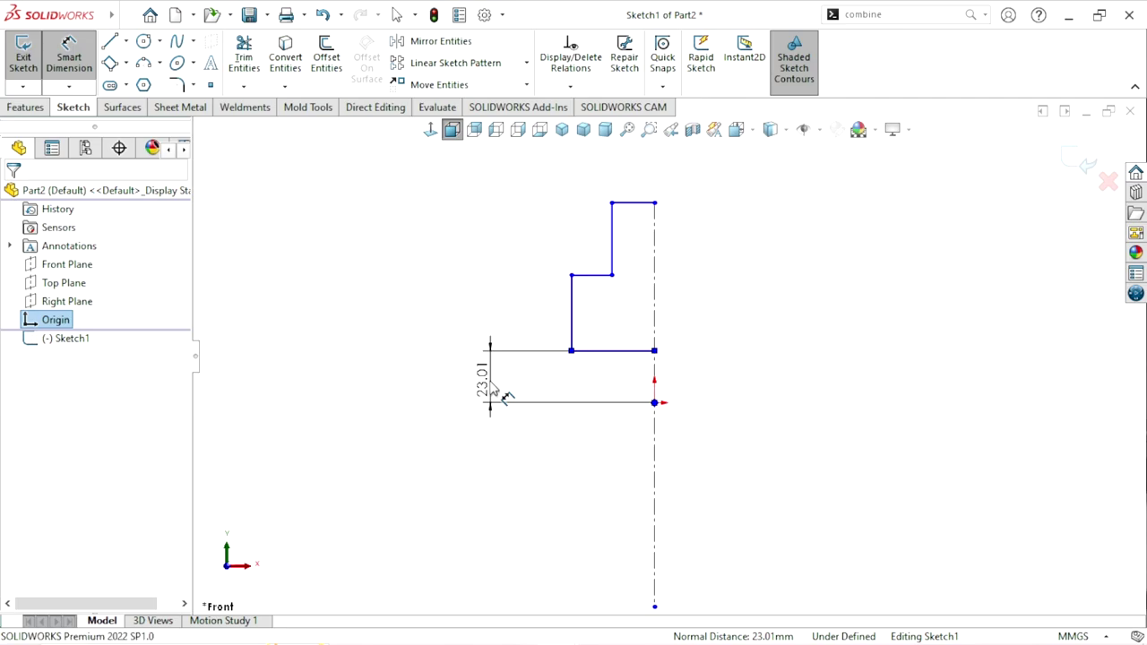
{"action": "type", "text": "70"}
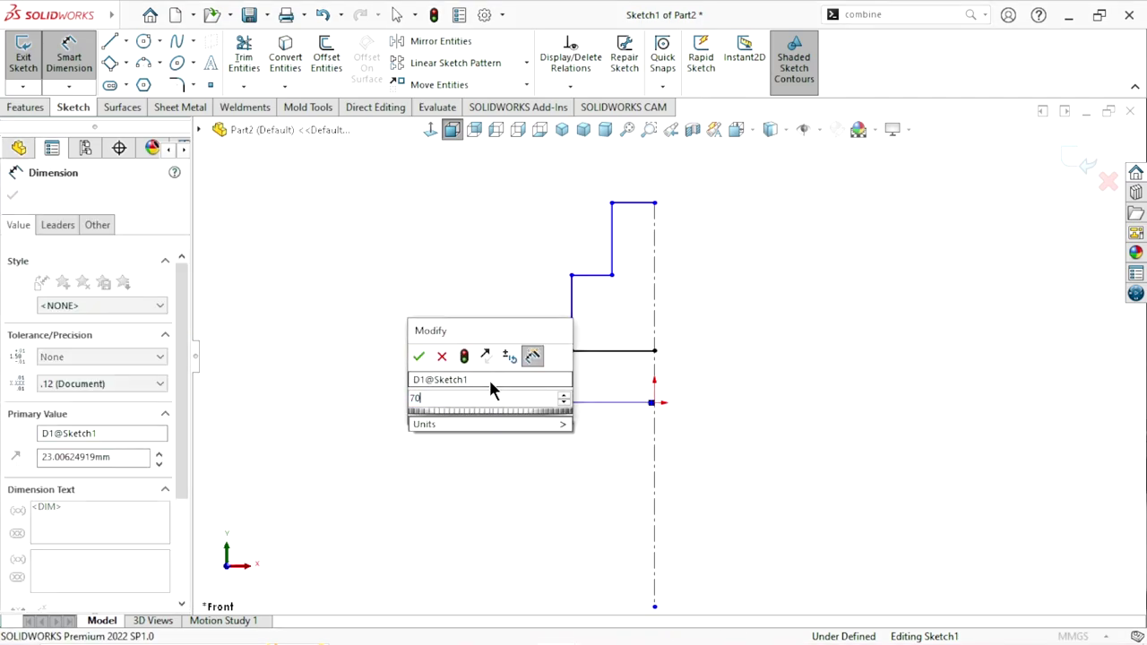
{"action": "left_click", "coordinate": [418, 355]}
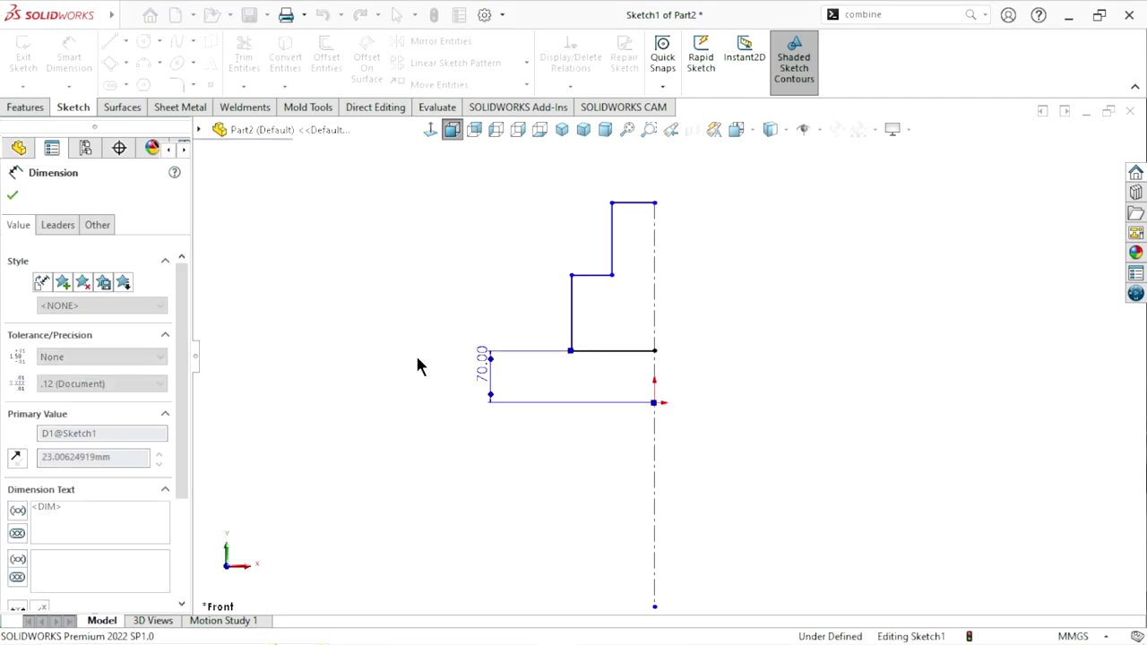
- Set the lower and upper vertical edge heights to 45 mm and 40 mm
{"action": "left_click", "coordinate": [573, 324]}
{"action": "left_click", "coordinate": [504, 316]}
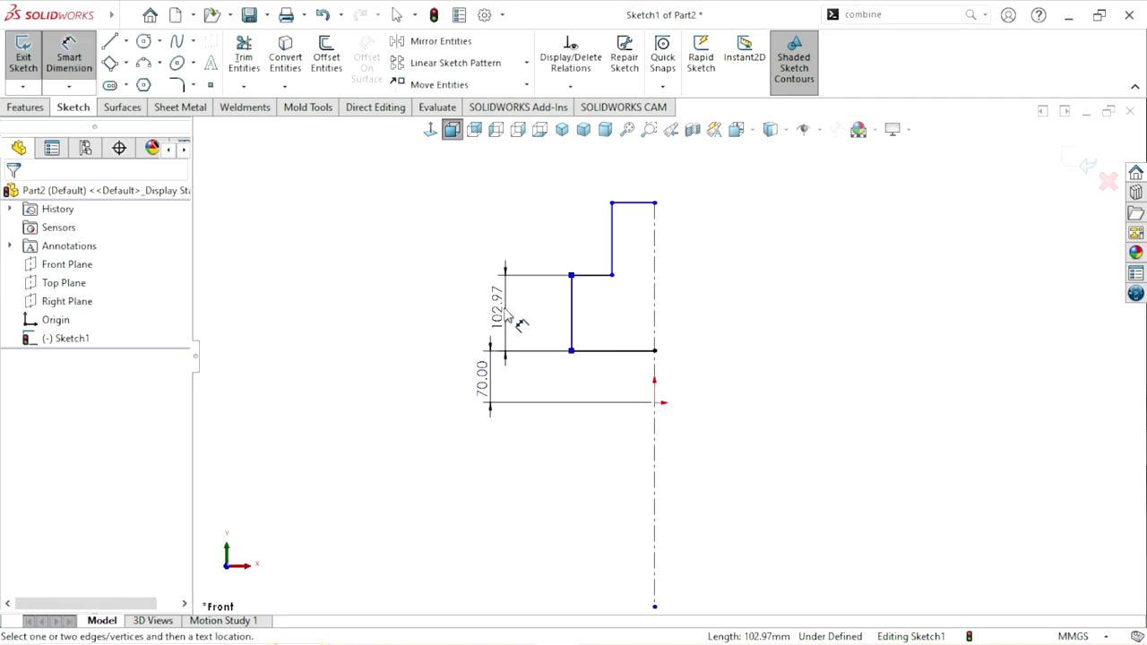
{"action": "double_click", "coordinate": [505, 315]}
{"action": "type", "text": "4"}
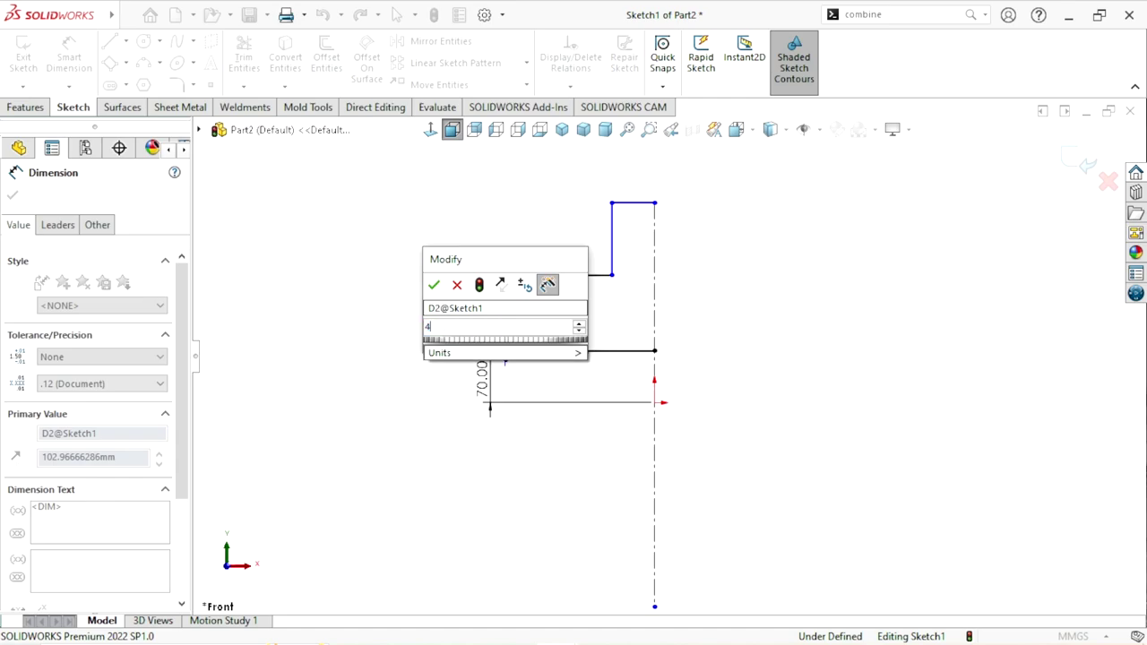
{"action": "type", "text": "5"}
{"action": "key", "text": "Return"}
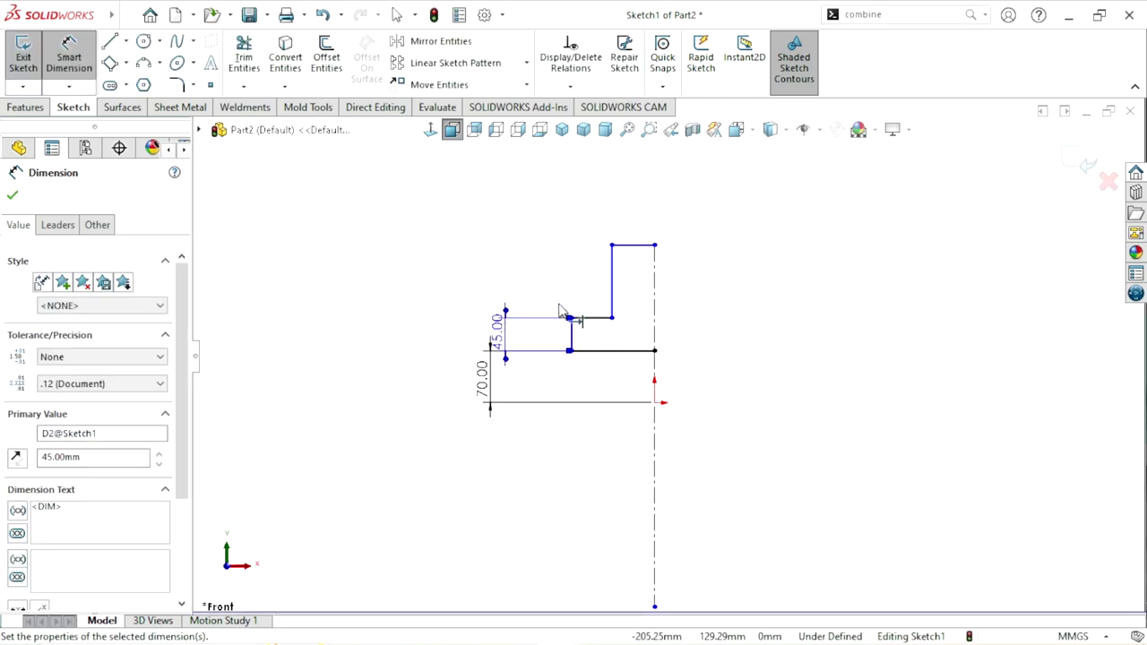
{"action": "left_click", "coordinate": [612, 285]}
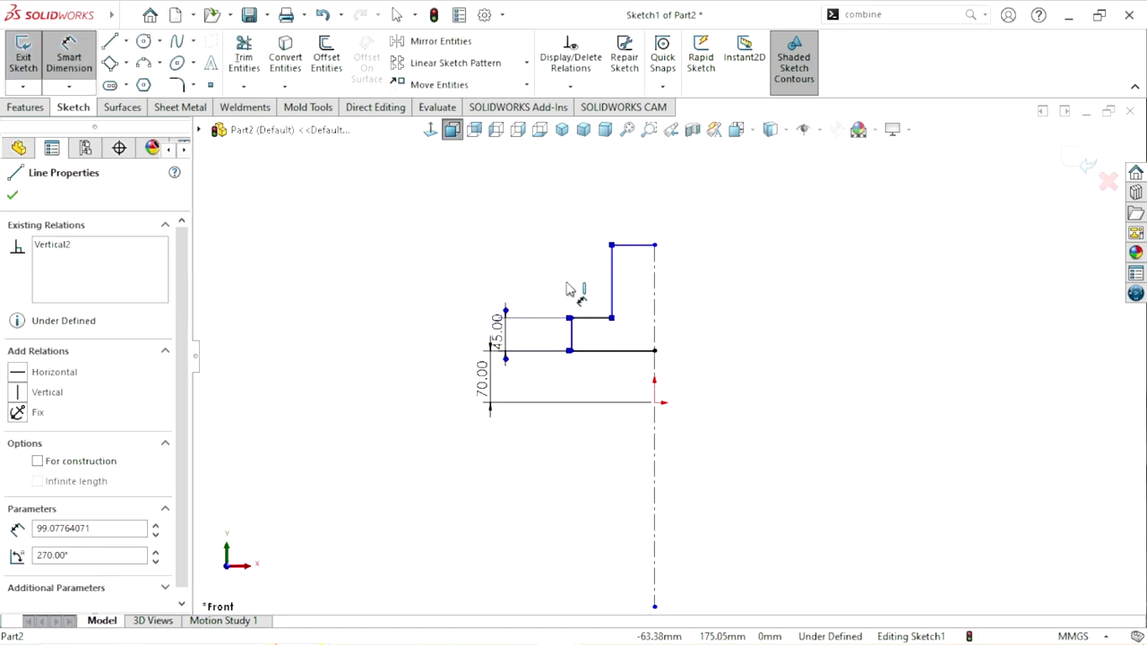
{"action": "left_click", "coordinate": [566, 286]}
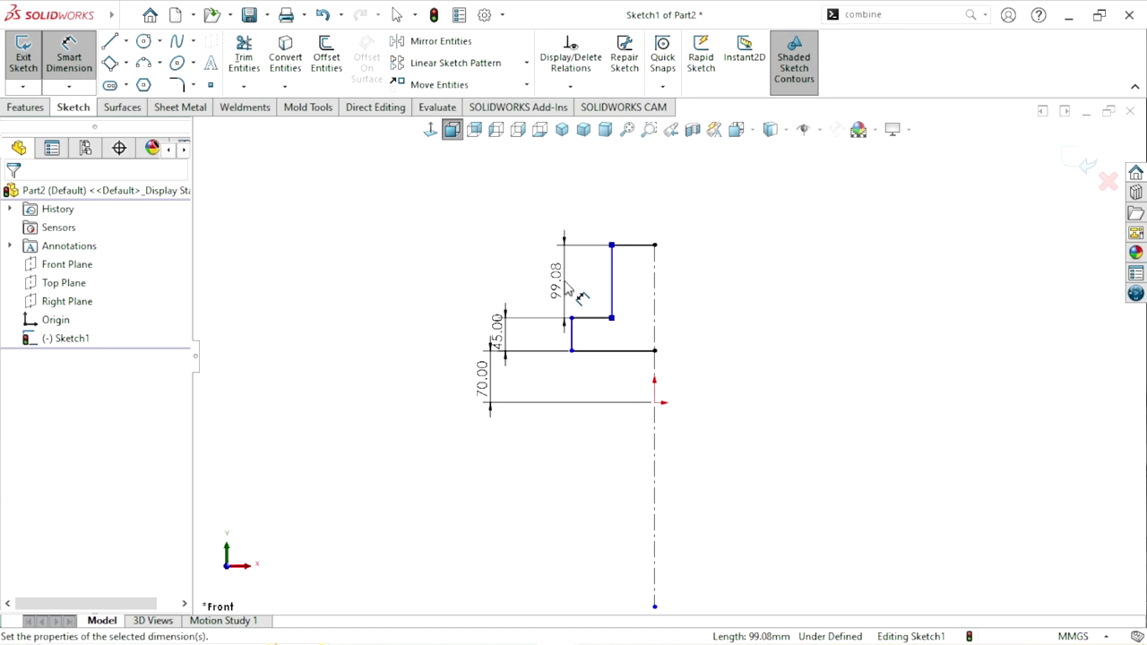
{"action": "left_click", "coordinate": [565, 283]}
{"action": "type", "text": "40"}
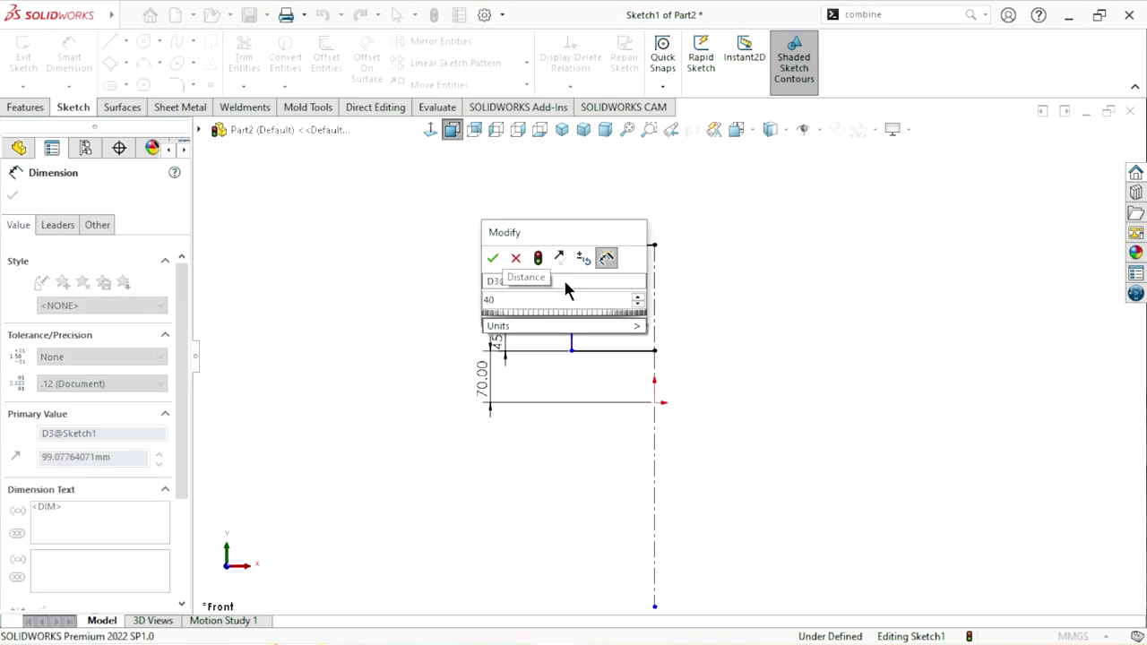
{"action": "left_click", "coordinate": [493, 257]}
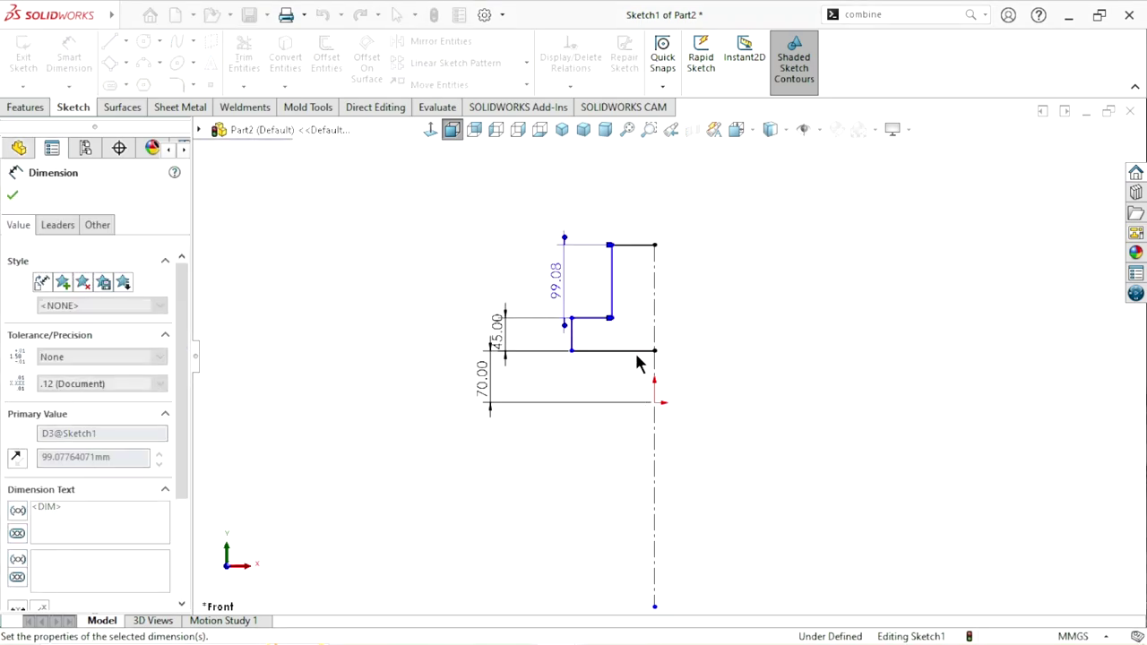
- Dimension the step's distance to the centerline as 30 mm and fix the displaced edge
{"action": "scroll", "coordinate": [639, 349], "scroll_direction": "down", "scroll_amount": 2}
{"action": "scroll", "coordinate": [640, 350], "scroll_direction": "down", "scroll_amount": 3}
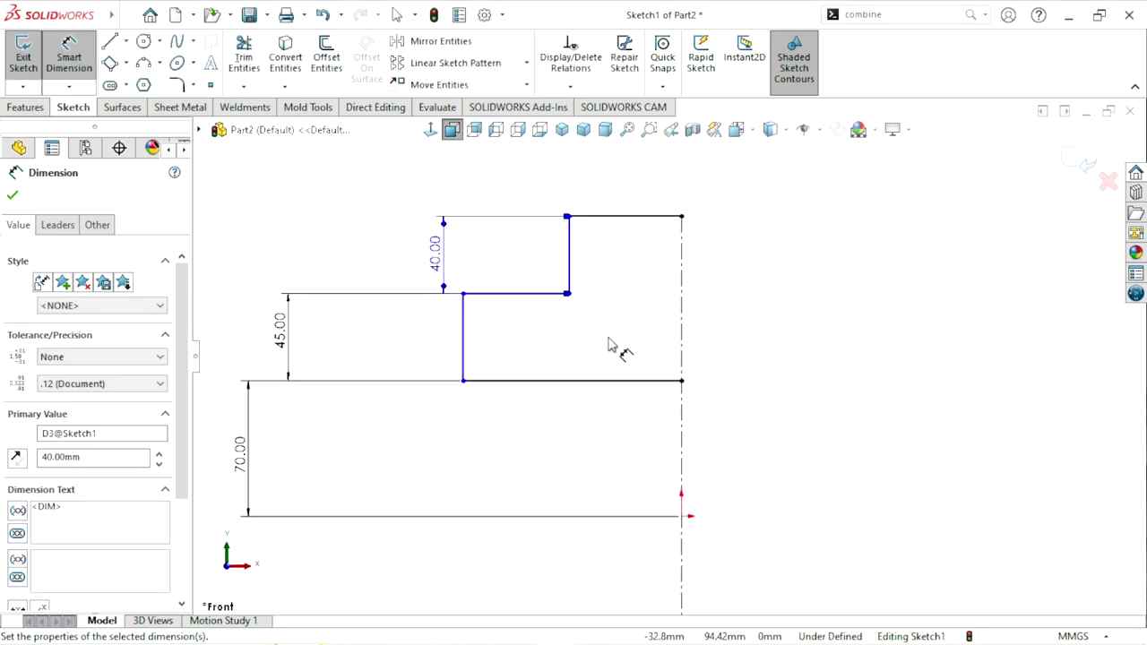
{"action": "left_click", "coordinate": [682, 352]}
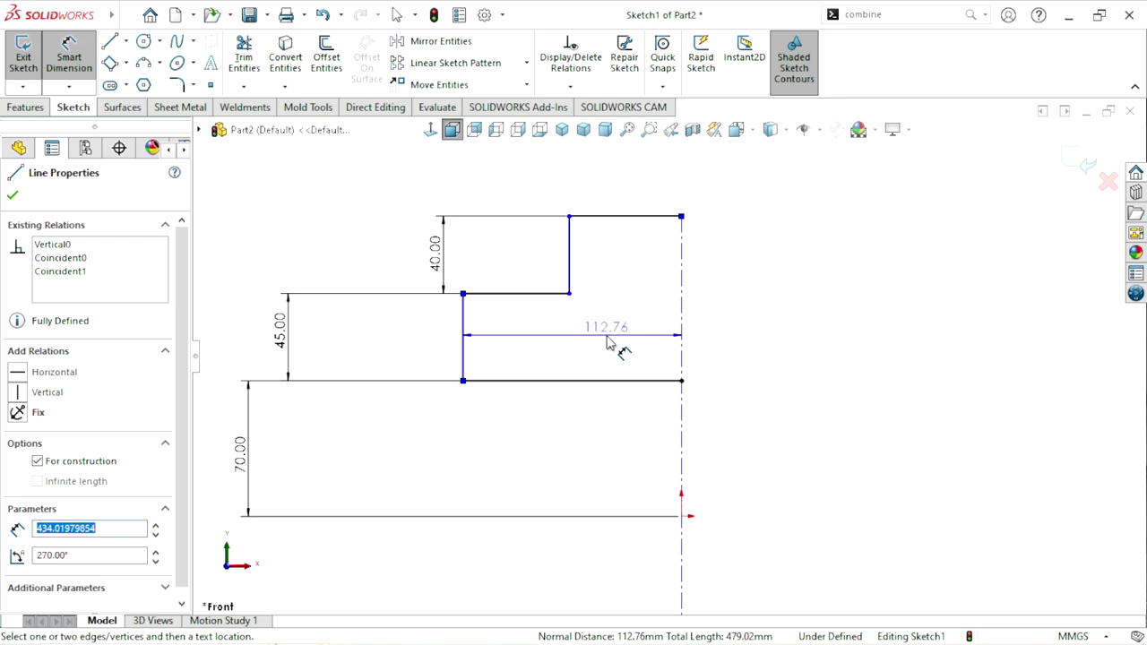
{"action": "left_click", "coordinate": [804, 337]}
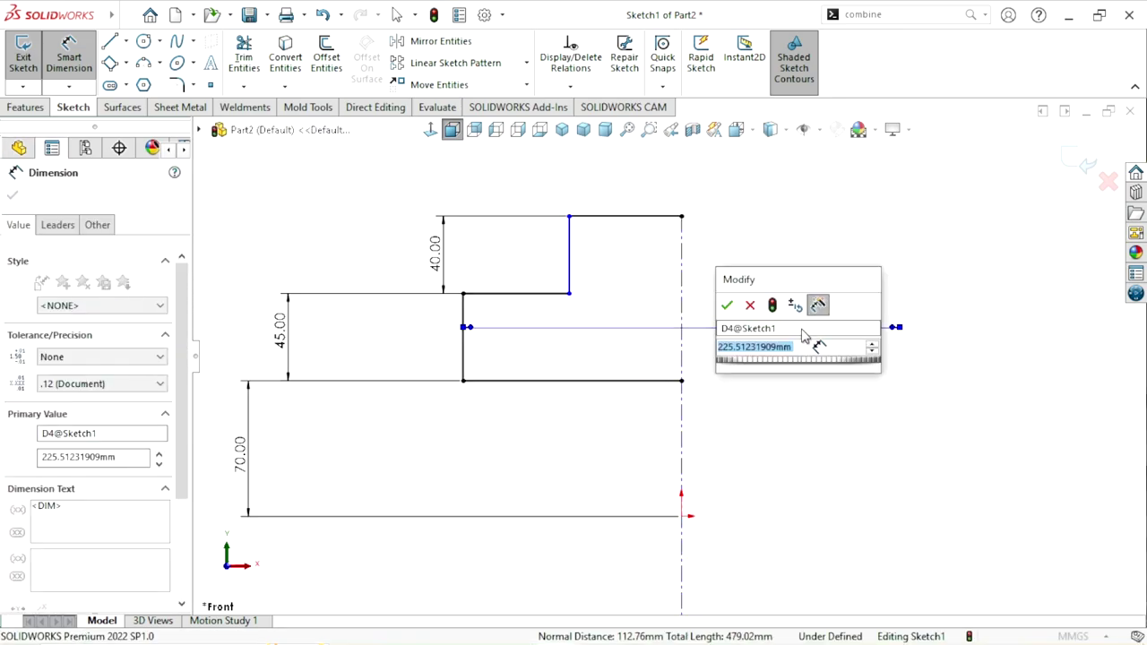
{"action": "type", "text": "30"}
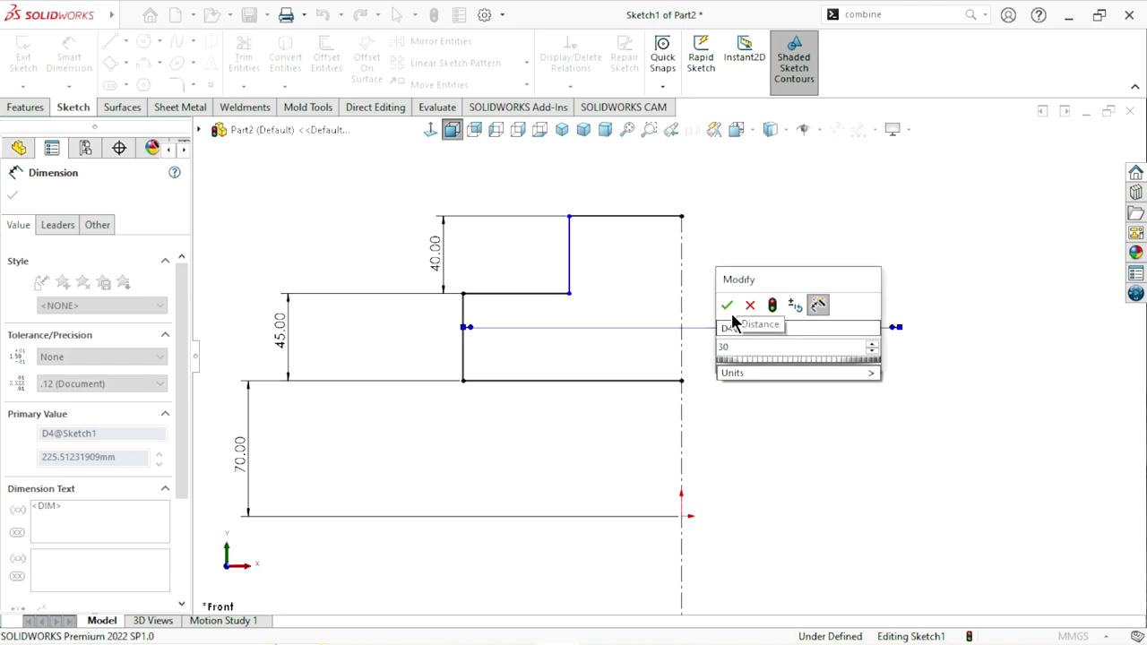
{"action": "left_click", "coordinate": [727, 305]}
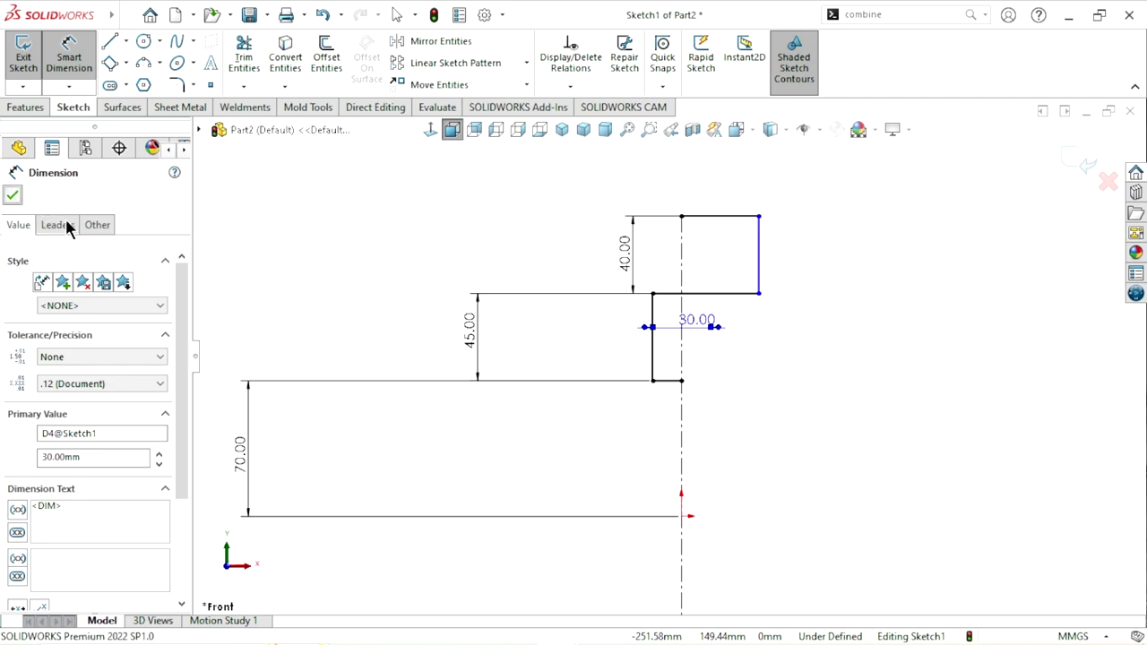
{"action": "key", "text": "Escape"}
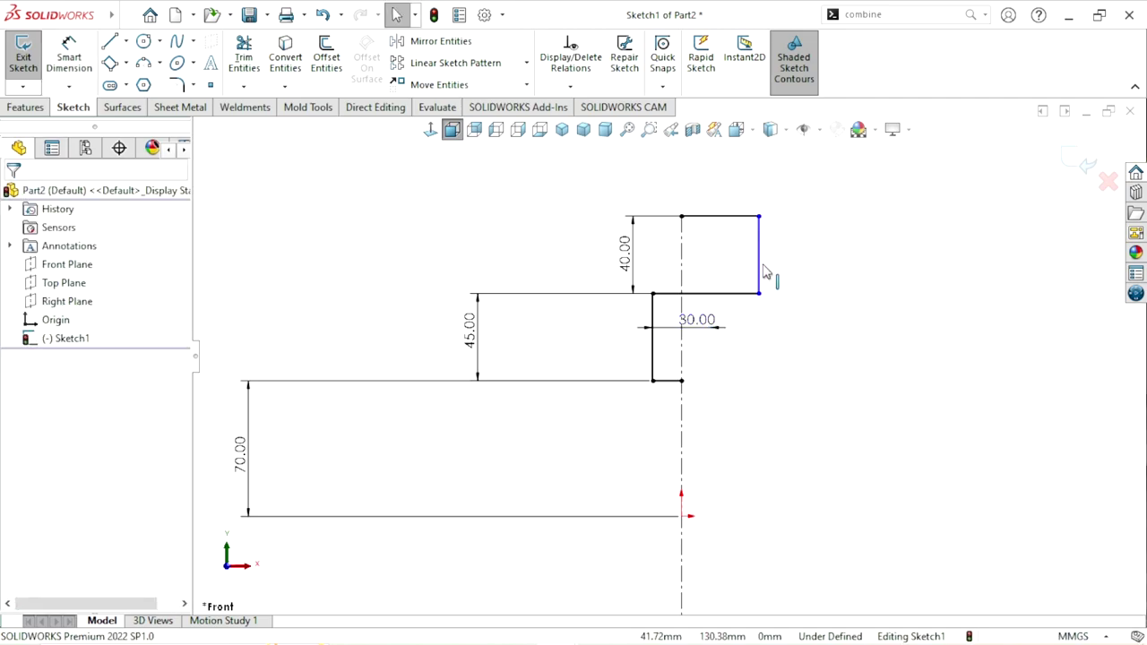
{"action": "left_click_drag", "start_coordinate": [762, 274], "coordinate": [667, 278]}
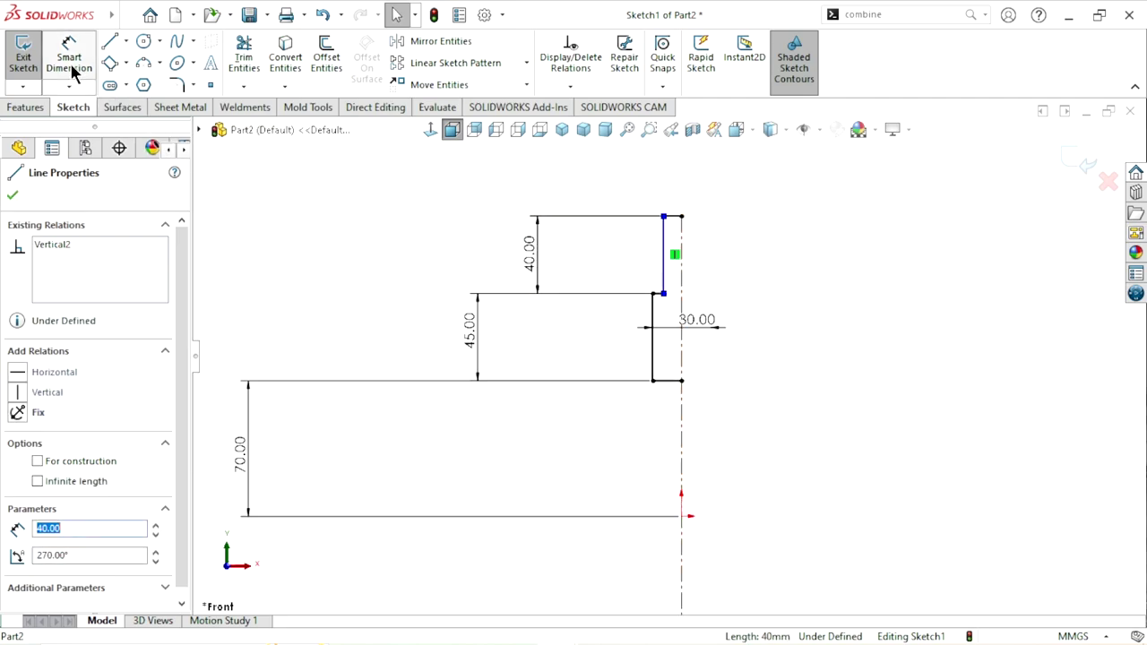
- Dimension the top step's width to the centerline as 20 mm
{"action": "left_click", "coordinate": [72, 69]}
{"action": "left_click", "coordinate": [674, 258]}
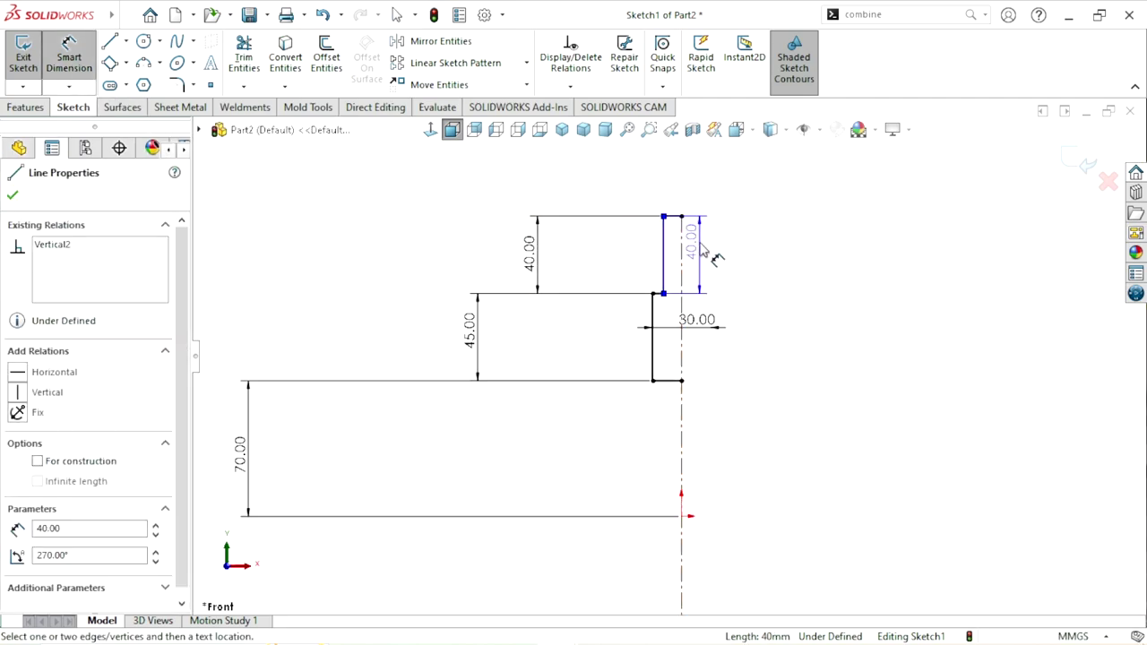
{"action": "left_click", "coordinate": [682, 252]}
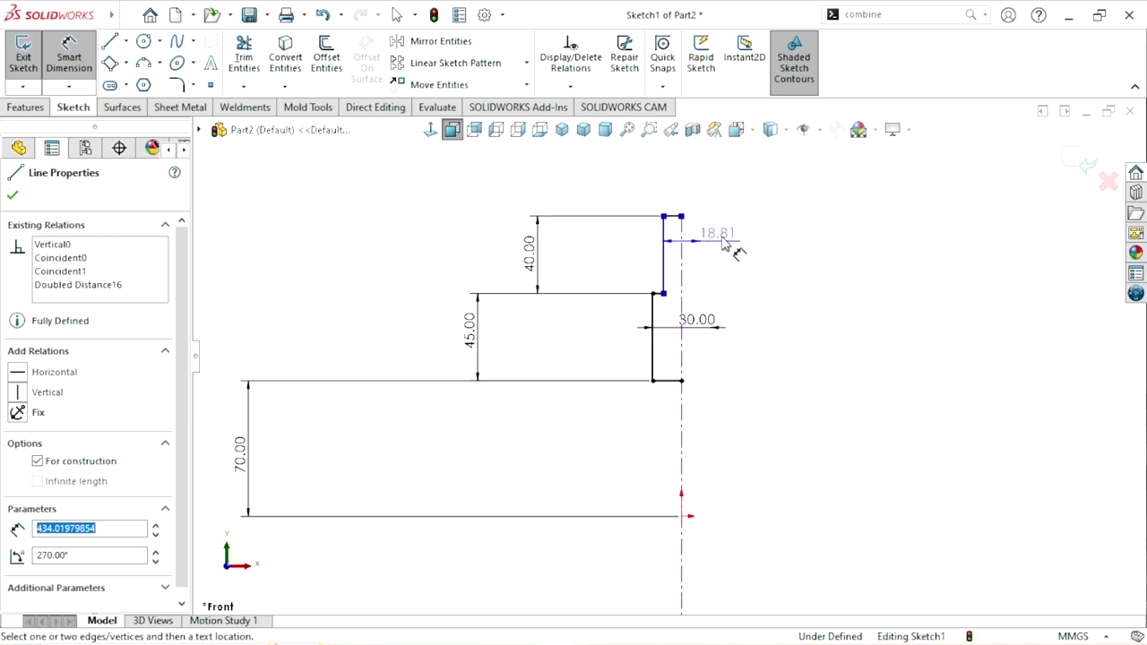
{"action": "left_click", "coordinate": [723, 197]}
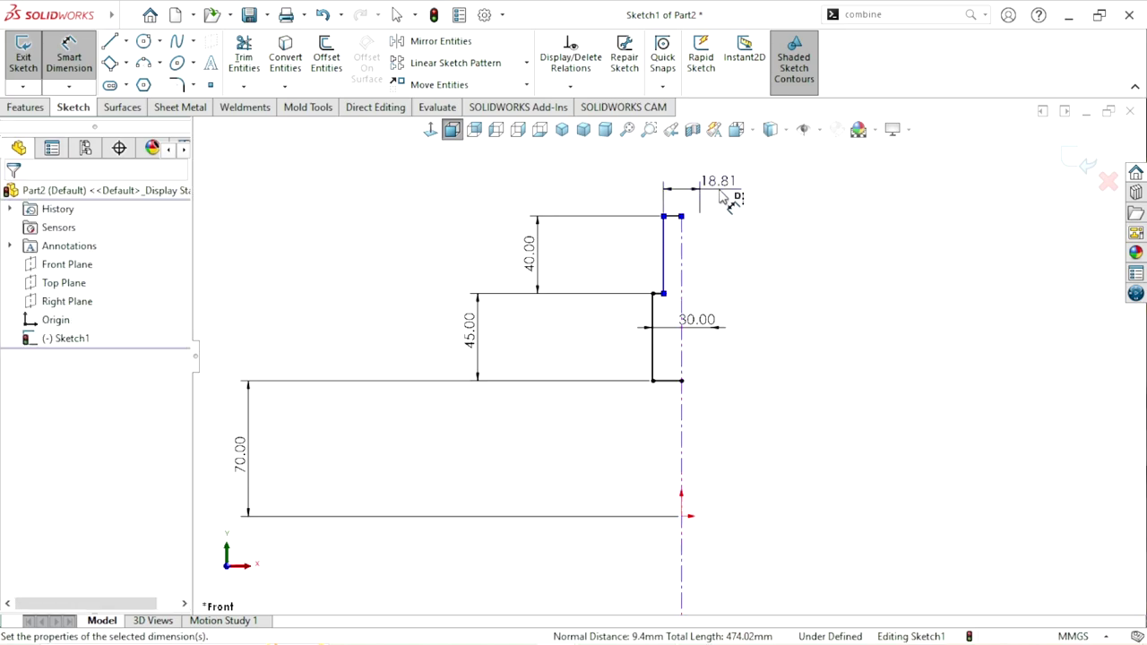
{"action": "type", "text": "20"}
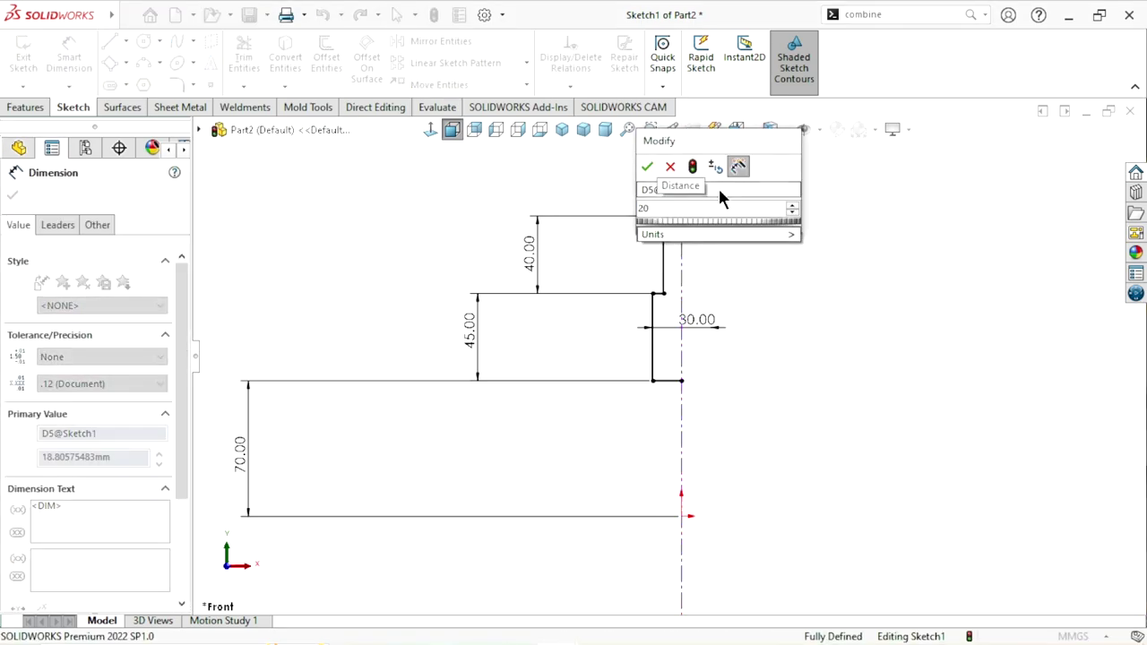
{"action": "left_click", "coordinate": [647, 168]}
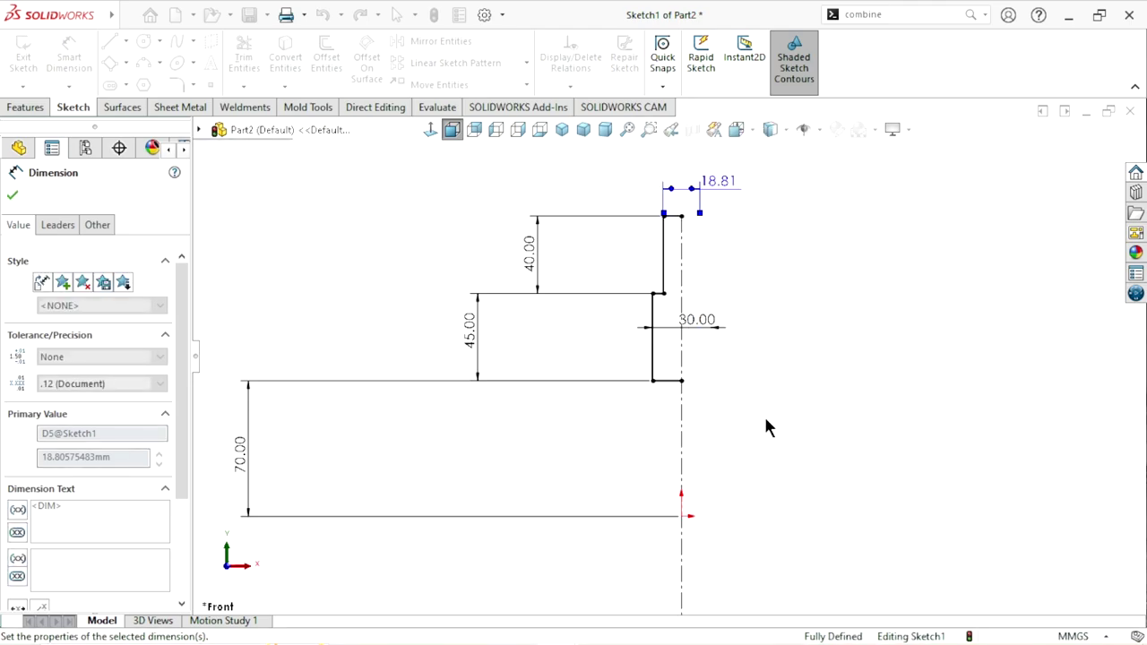
{"action": "key", "text": "z"}
- Move the 70, 45 and 40 dimensions neatly beside the profile
{"action": "scroll", "coordinate": [743, 477], "scroll_direction": "down", "scroll_amount": 1}
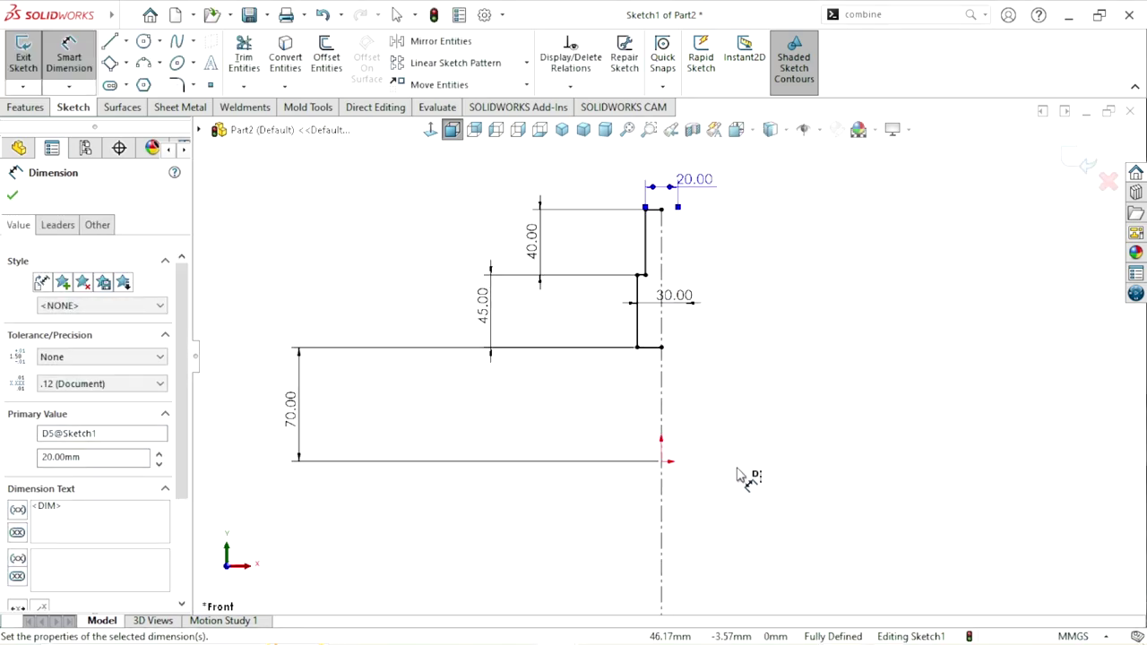
{"action": "scroll", "coordinate": [743, 475], "scroll_direction": "down", "scroll_amount": 1}
{"action": "left_click_drag", "start_coordinate": [285, 399], "coordinate": [573, 361]}
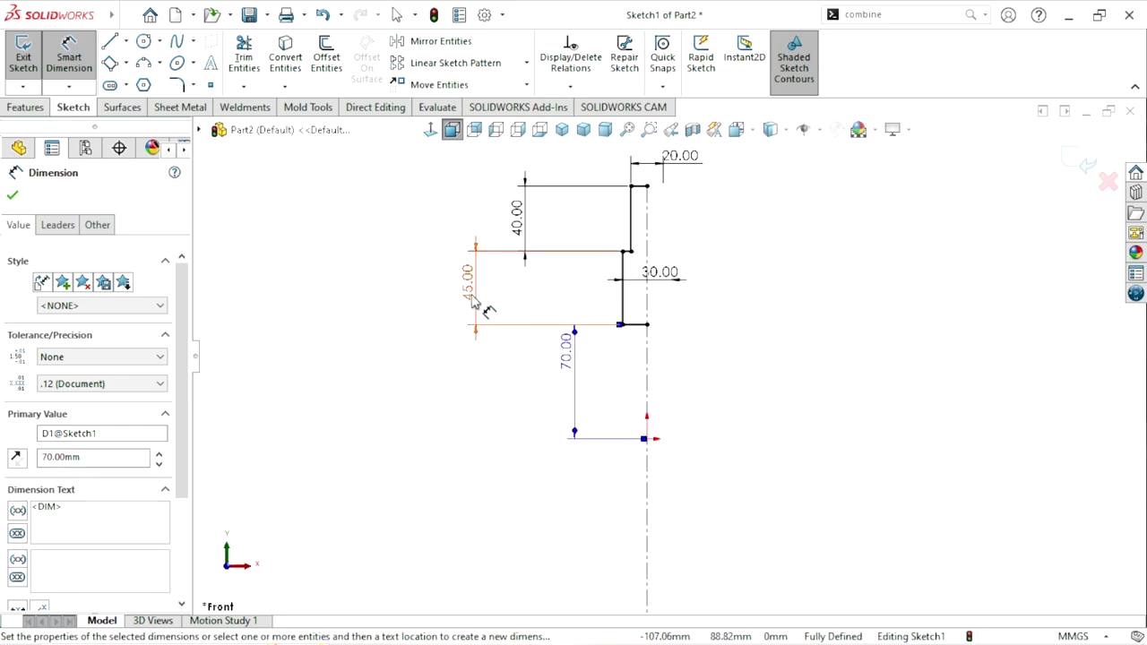
{"action": "left_click_drag", "start_coordinate": [471, 285], "coordinate": [566, 285]}
{"action": "mouse_move", "coordinate": [518, 218]}
{"action": "left_mouse_down"}
{"action": "mouse_move", "coordinate": [558, 206]}
{"action": "mouse_move", "coordinate": [543, 217]}
{"action": "left_mouse_up"}
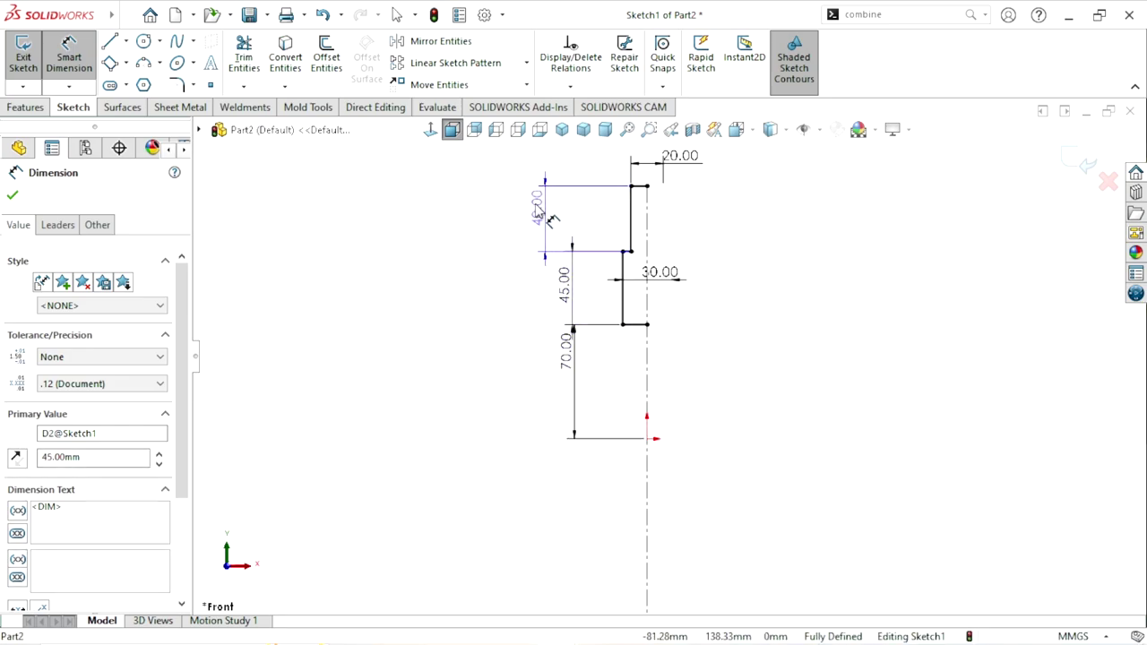
{"action": "left_click", "coordinate": [819, 359]}
{"action": "scroll", "coordinate": [737, 440], "scroll_direction": "up", "scroll_amount": 1}
{"action": "scroll", "coordinate": [737, 442], "scroll_direction": "up", "scroll_amount": 1}
{"action": "scroll", "coordinate": [737, 442], "scroll_direction": "down", "scroll_amount": 1}
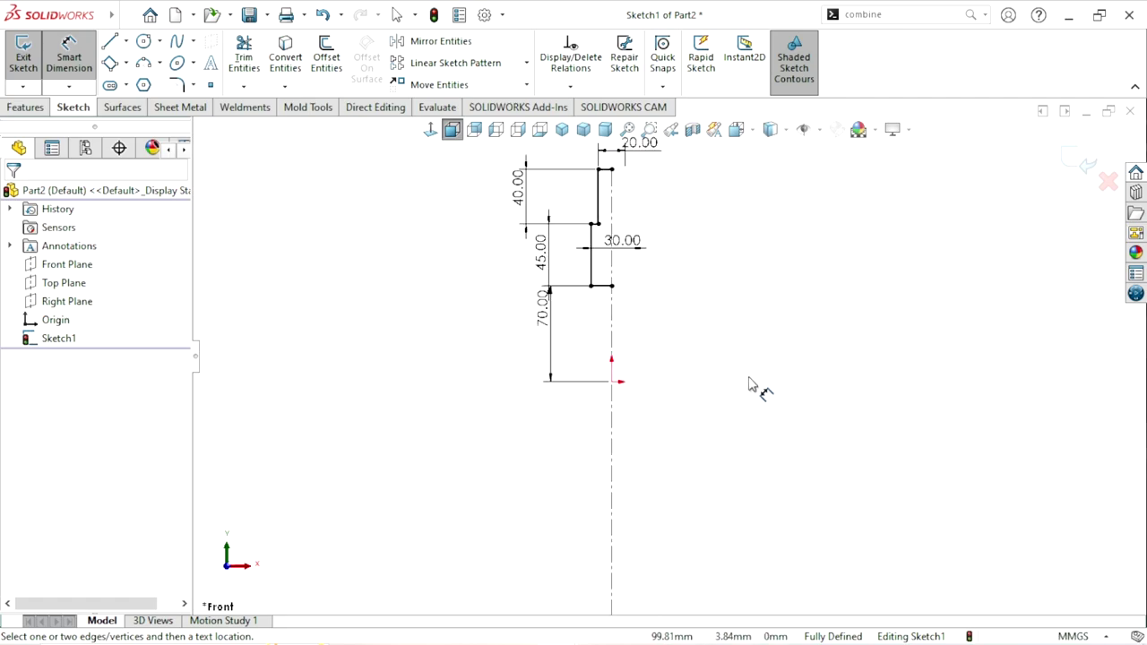
{"action": "scroll", "coordinate": [774, 297], "scroll_direction": "up", "scroll_amount": 1}
{"action": "scroll", "coordinate": [773, 282], "scroll_direction": "down", "scroll_amount": 1}
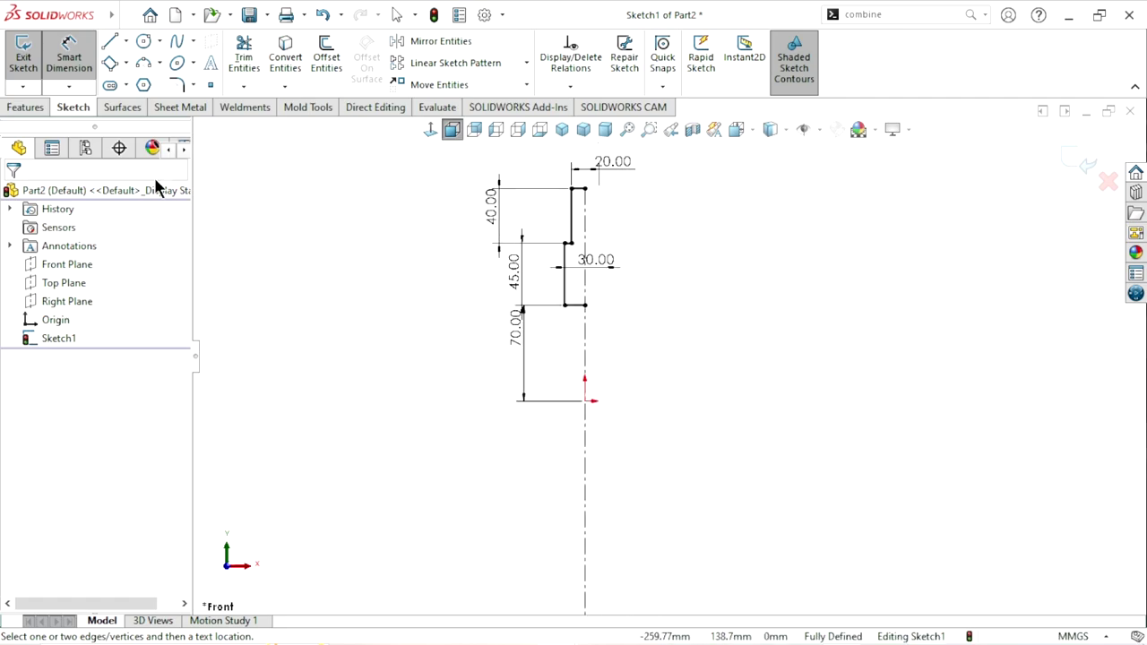
- Revolve the stepped profile 360° about Line1 into a solid two-diameter shaft
{"action": "left_click", "coordinate": [27, 108]}
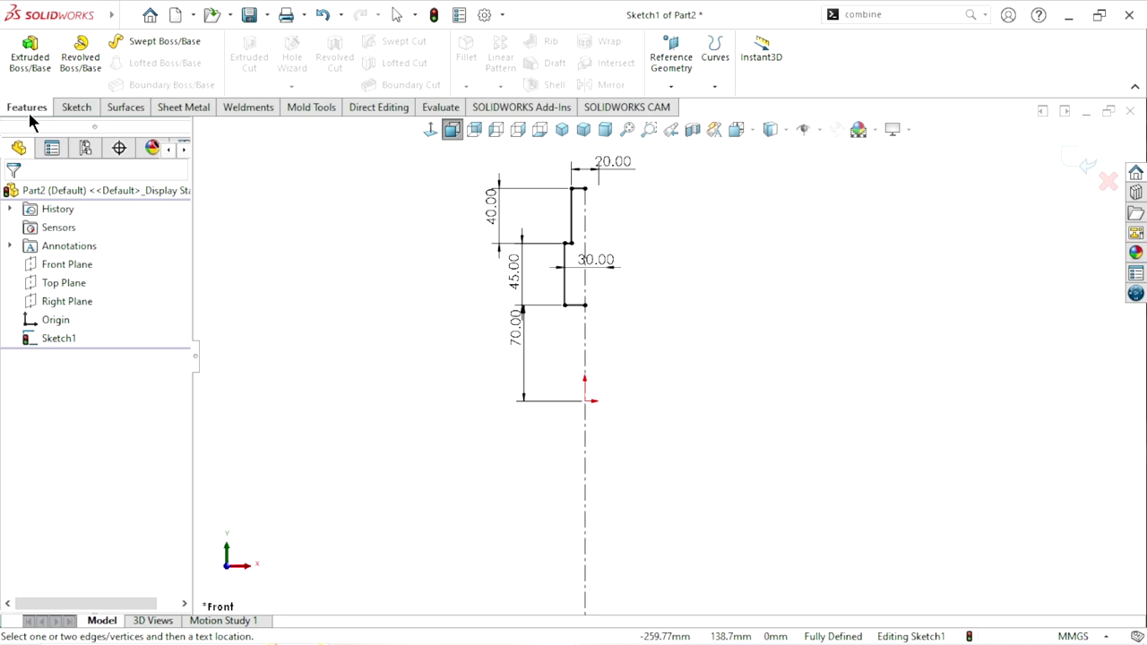
{"action": "left_click", "coordinate": [81, 58]}
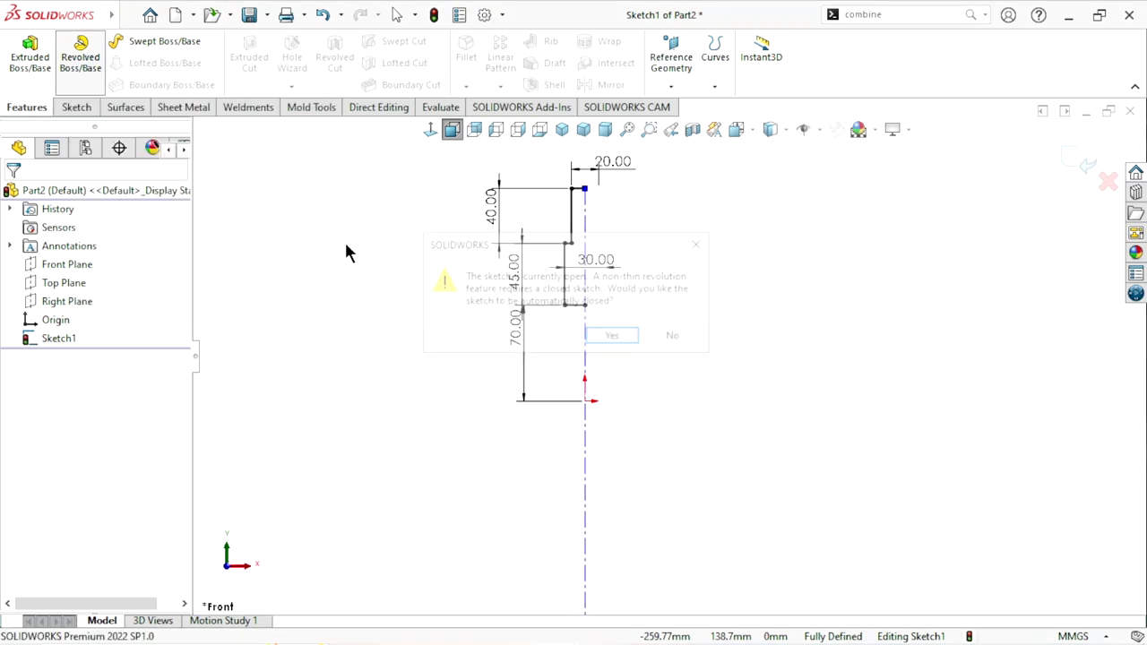
{"action": "left_click", "coordinate": [614, 337]}
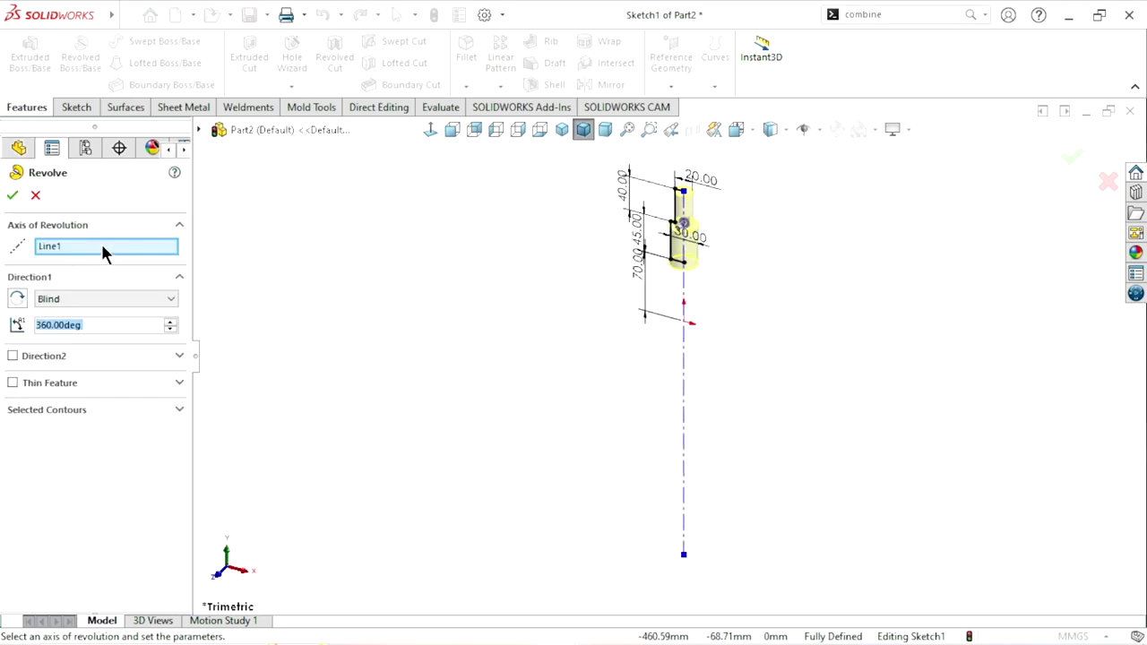
{"action": "scroll", "coordinate": [690, 255], "scroll_direction": "down", "scroll_amount": 2}
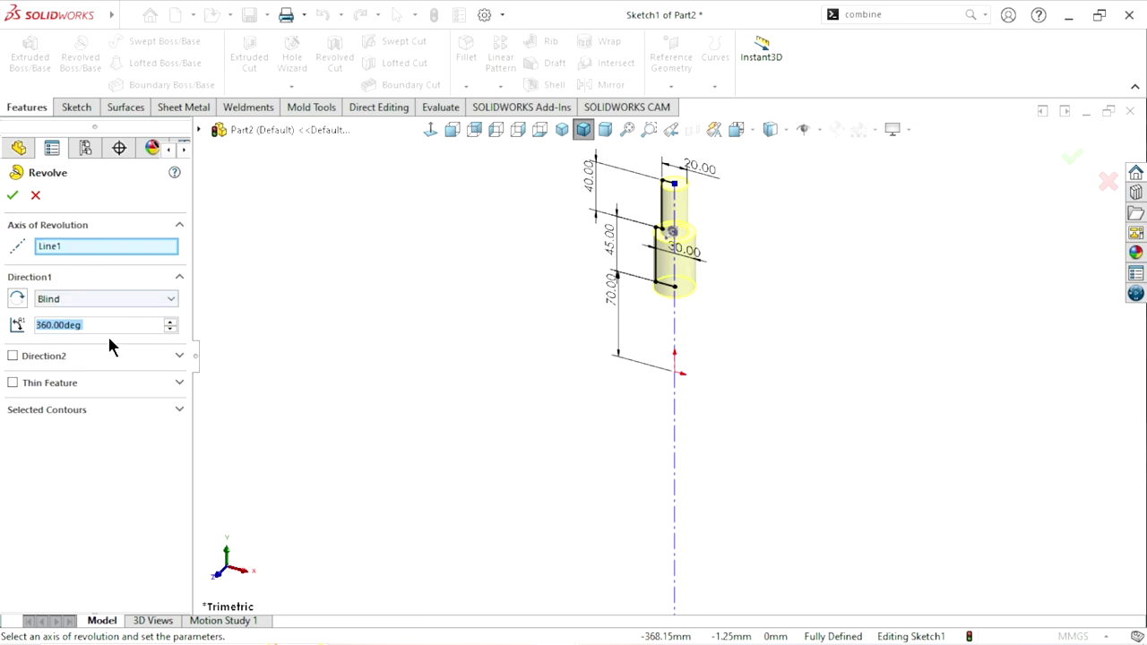
{"action": "left_click", "coordinate": [12, 195]}
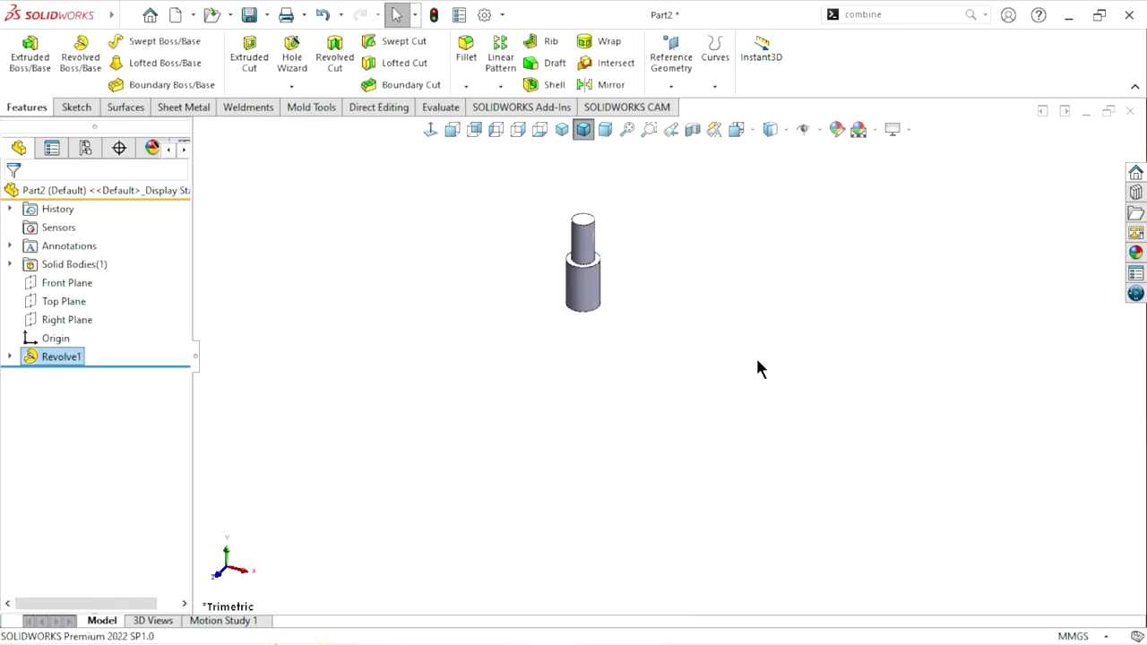
{"action": "scroll", "coordinate": [708, 360], "scroll_direction": "up", "scroll_amount": 2}
{"action": "scroll", "coordinate": [591, 351], "scroll_direction": "down", "scroll_amount": 2}
{"action": "scroll", "coordinate": [553, 325], "scroll_direction": "down", "scroll_amount": 1}
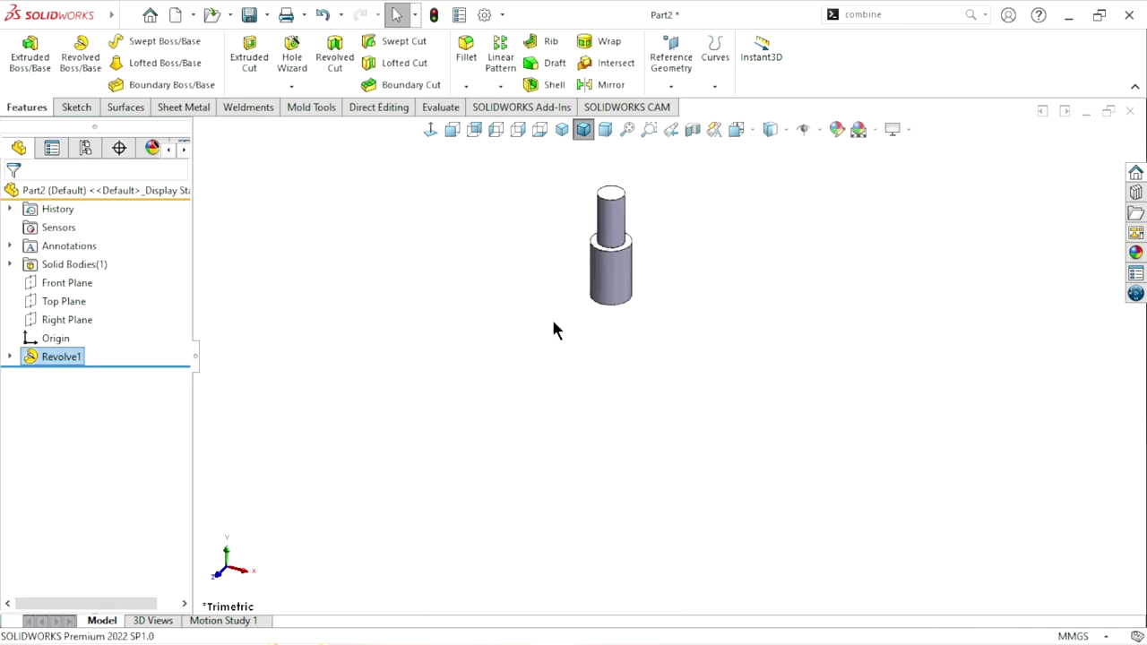
{"action": "scroll", "coordinate": [553, 330], "scroll_direction": "up", "scroll_amount": 1}
- Start a Mirror feature with the Top Plane as the mirror plane
{"action": "left_click", "coordinate": [767, 365]}
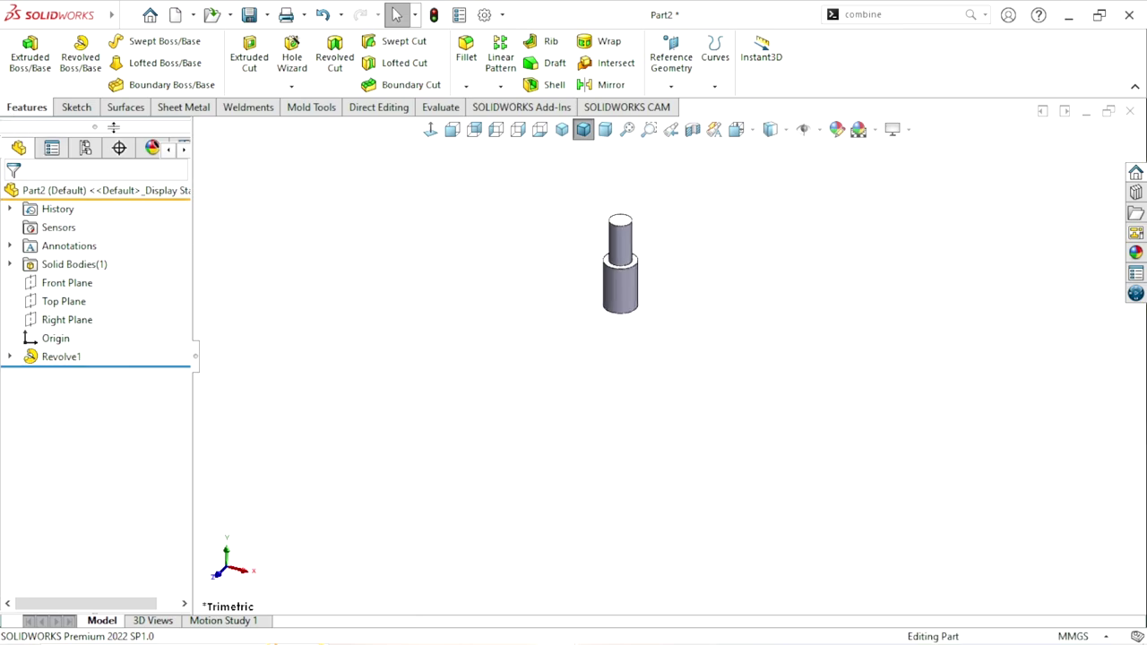
{"action": "left_click", "coordinate": [592, 86]}
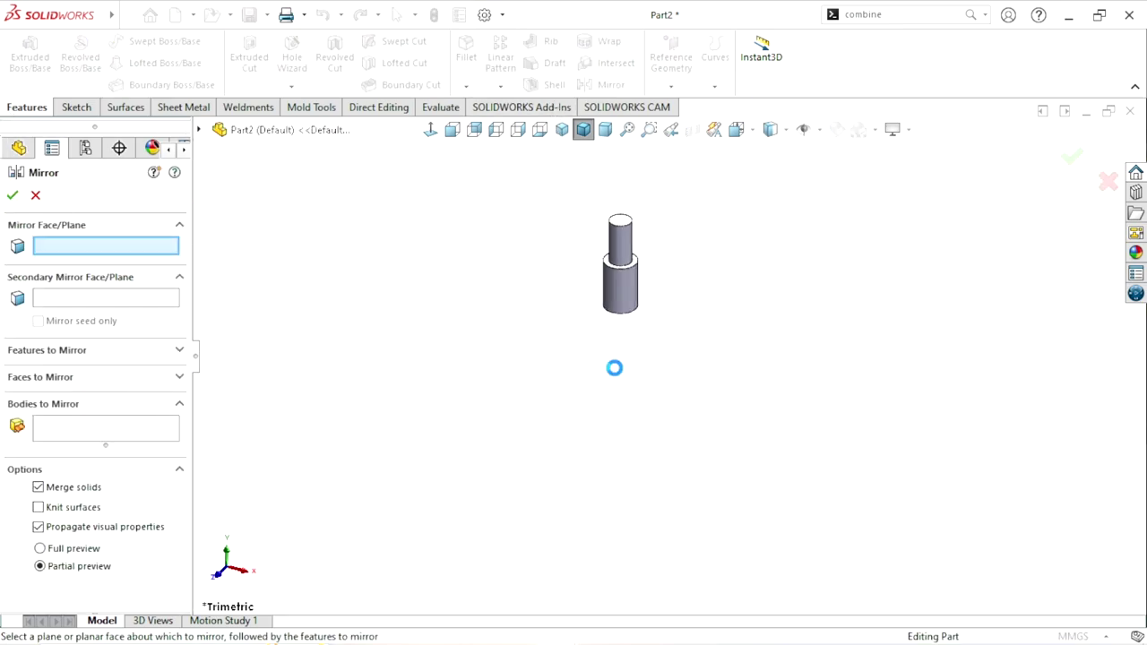
{"action": "scroll", "coordinate": [626, 422], "scroll_direction": "down", "scroll_amount": 1}
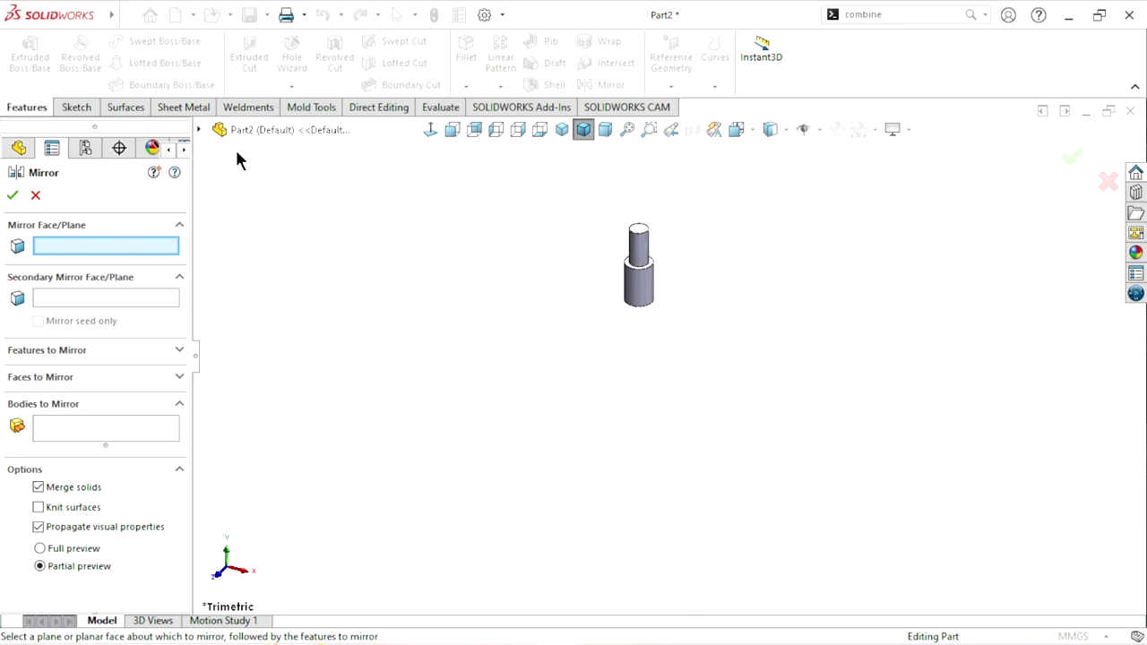
{"action": "left_click", "coordinate": [197, 129]}
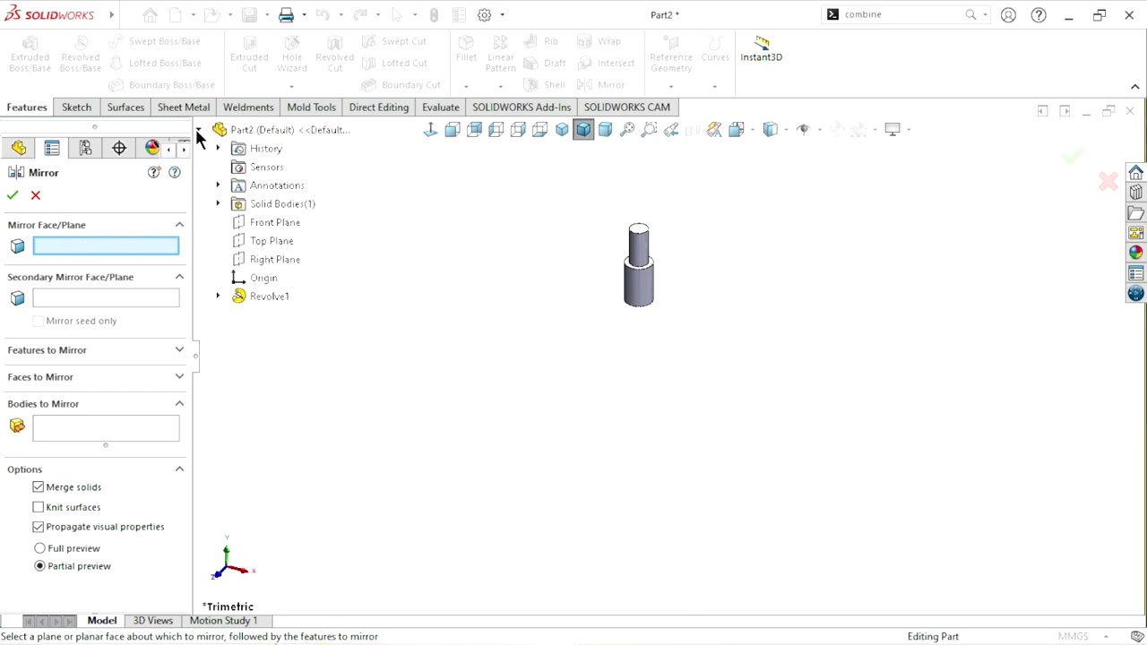
{"action": "left_click", "coordinate": [269, 241]}
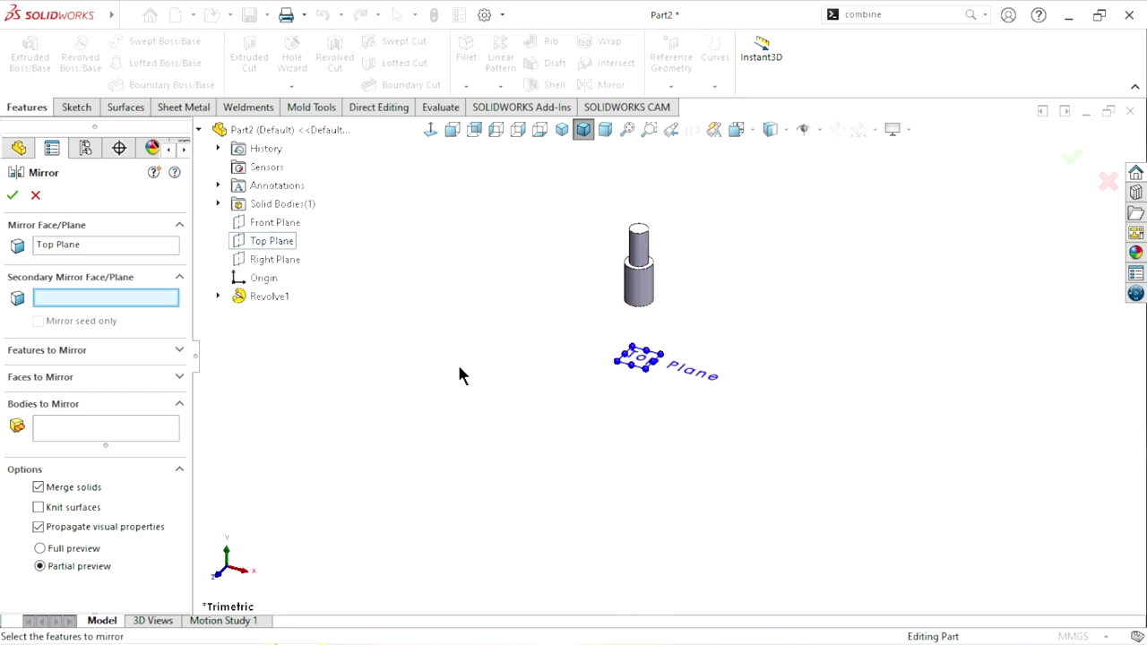
{"action": "left_click", "coordinate": [45, 245]}
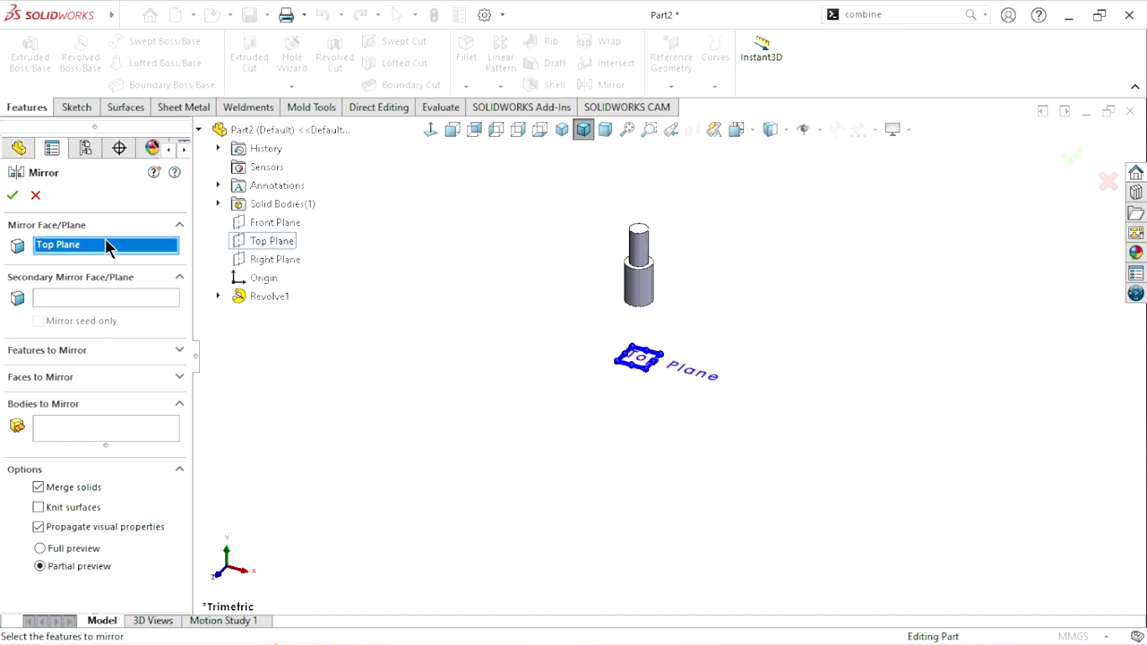
- Choose the Revolve1 shaft as the body to mirror, attempt the mirror, and inspect the preview
{"action": "left_click", "coordinate": [72, 439]}
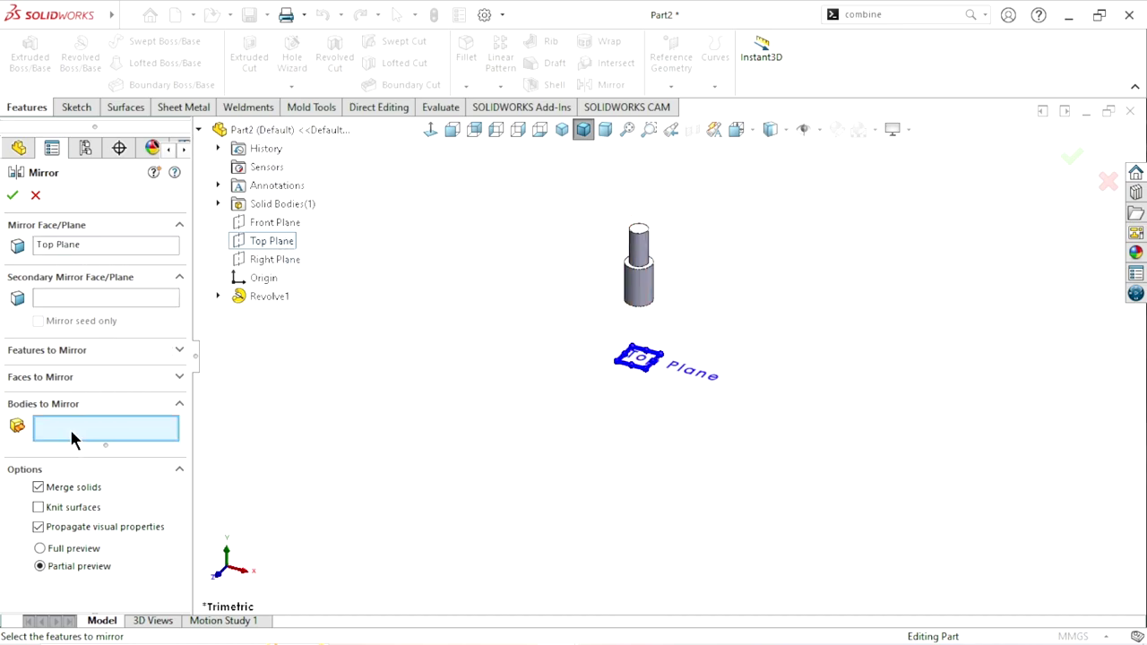
{"action": "left_click", "coordinate": [637, 280]}
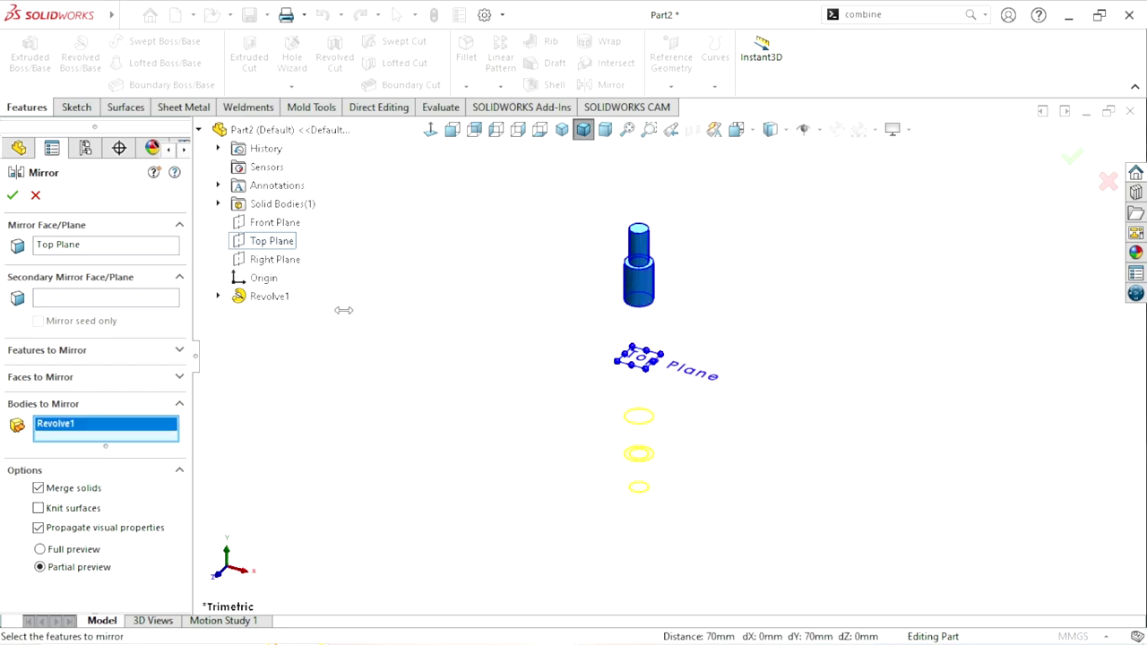
{"action": "left_click", "coordinate": [12, 196]}
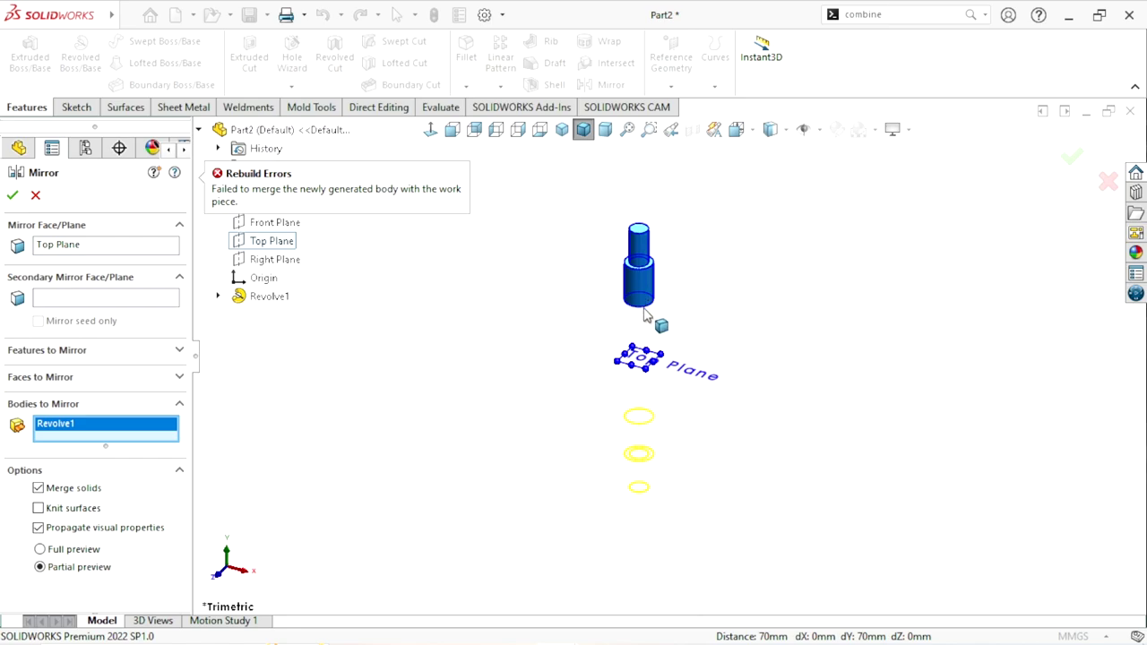
{"action": "mouse_move", "coordinate": [664, 400]}
{"action": "middle_mouse_down"}
{"action": "mouse_move", "coordinate": [613, 394]}
{"action": "mouse_move", "coordinate": [663, 295]}
{"action": "mouse_move", "coordinate": [643, 325]}
{"action": "middle_mouse_up"}
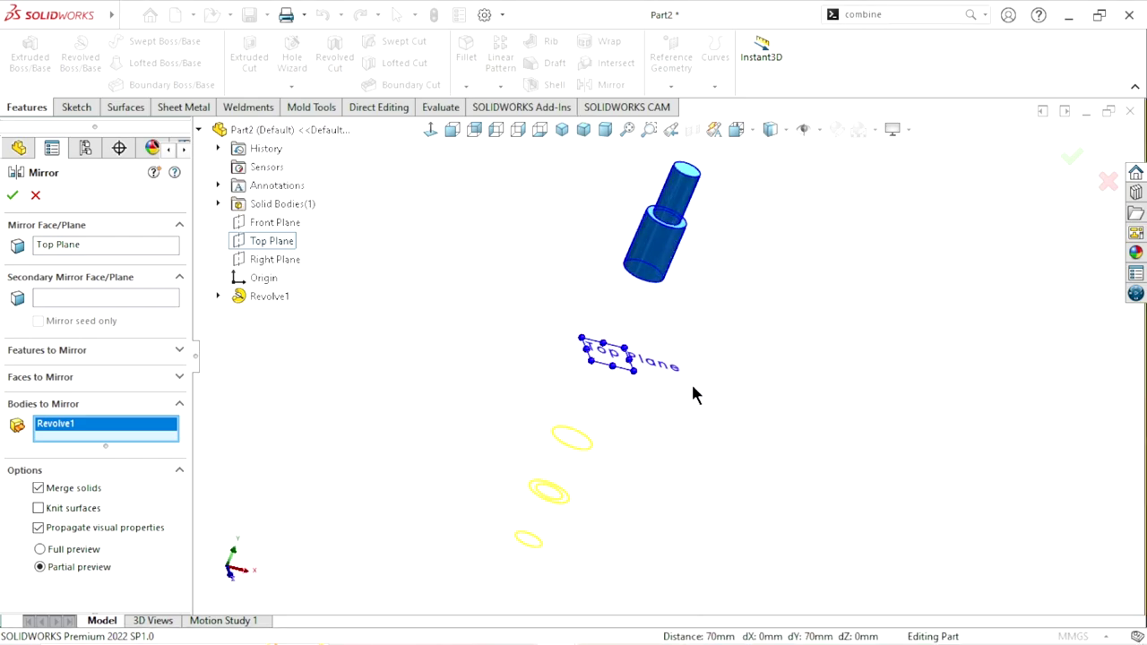
{"action": "middle_click_drag", "start_coordinate": [691, 392], "coordinate": [685, 330]}
{"action": "mouse_move", "coordinate": [688, 401]}
{"action": "middle_mouse_down"}
{"action": "mouse_move", "coordinate": [738, 384]}
{"action": "mouse_move", "coordinate": [825, 402]}
{"action": "mouse_move", "coordinate": [604, 343]}
{"action": "middle_mouse_up"}
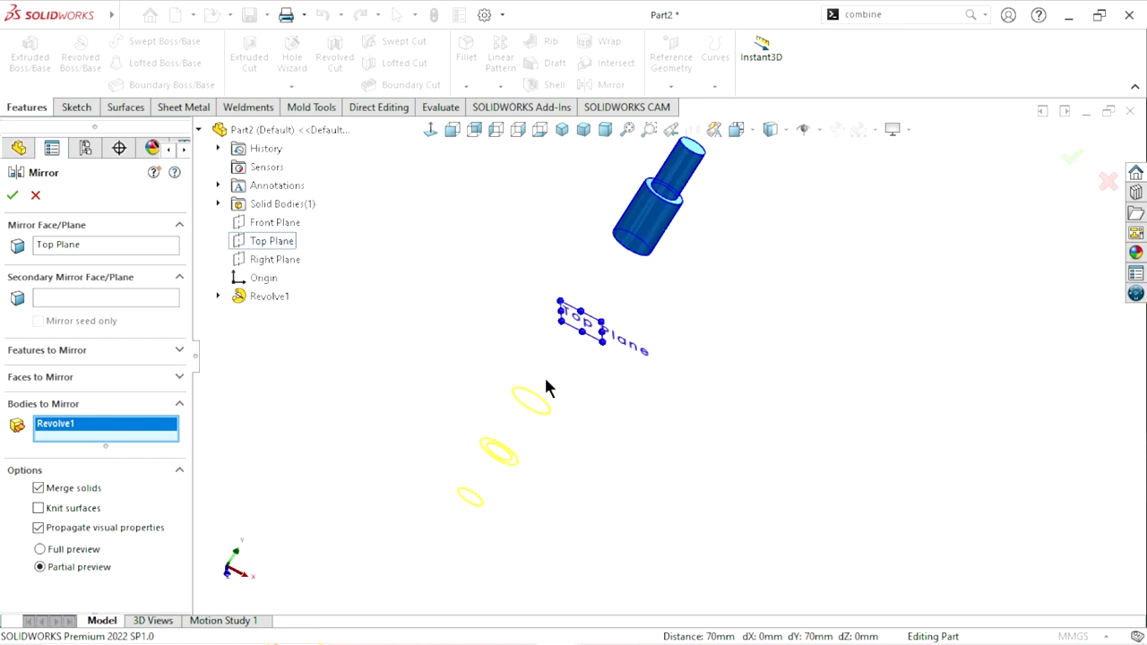
{"action": "middle_click_drag", "start_coordinate": [634, 300], "coordinate": [576, 347], "text": "ctrl"}
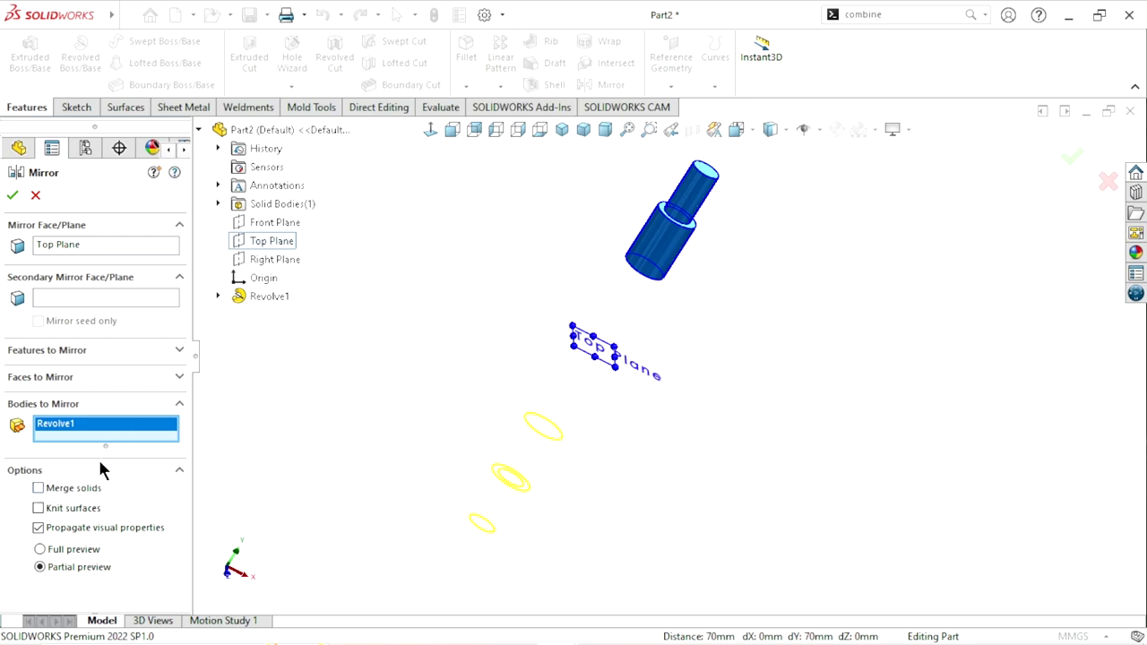
- Confirm the mirror, creating a second separate shaft body, and inspect both bodies
{"action": "left_click", "coordinate": [12, 195]}
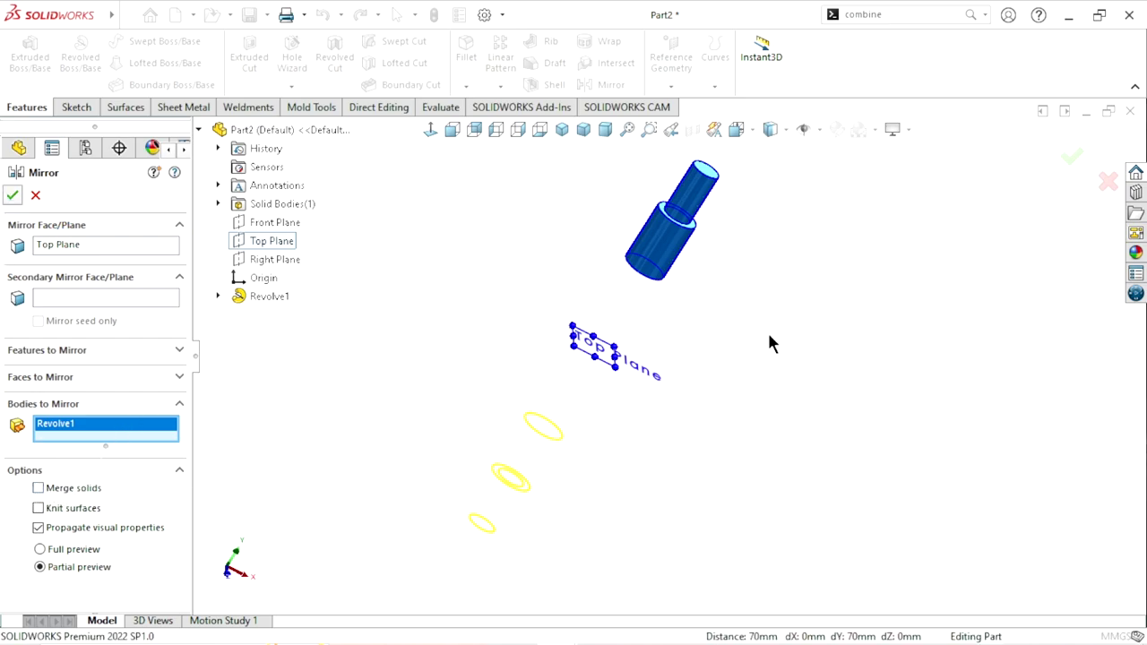
{"action": "mouse_move", "coordinate": [761, 441]}
{"action": "middle_mouse_down"}
{"action": "mouse_move", "coordinate": [688, 384]}
{"action": "mouse_move", "coordinate": [740, 436]}
{"action": "middle_mouse_up"}
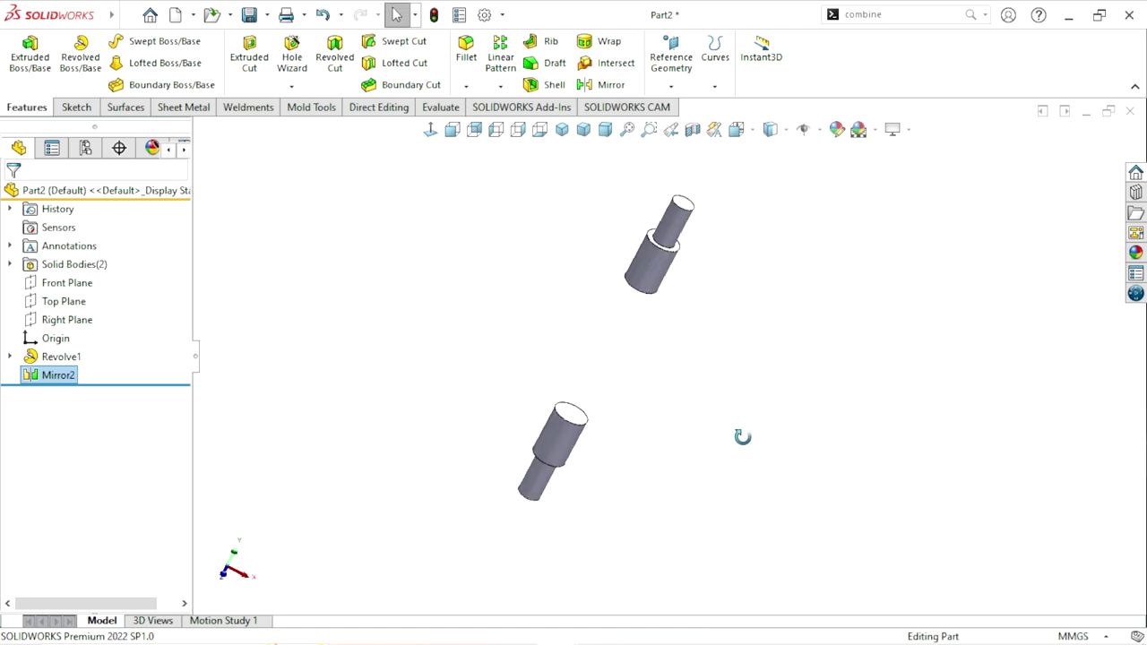
{"action": "scroll", "coordinate": [643, 386], "scroll_direction": "up", "scroll_amount": 3}
{"action": "scroll", "coordinate": [716, 371], "scroll_direction": "down", "scroll_amount": 2}
{"action": "middle_click_drag", "start_coordinate": [716, 371], "coordinate": [695, 399]}
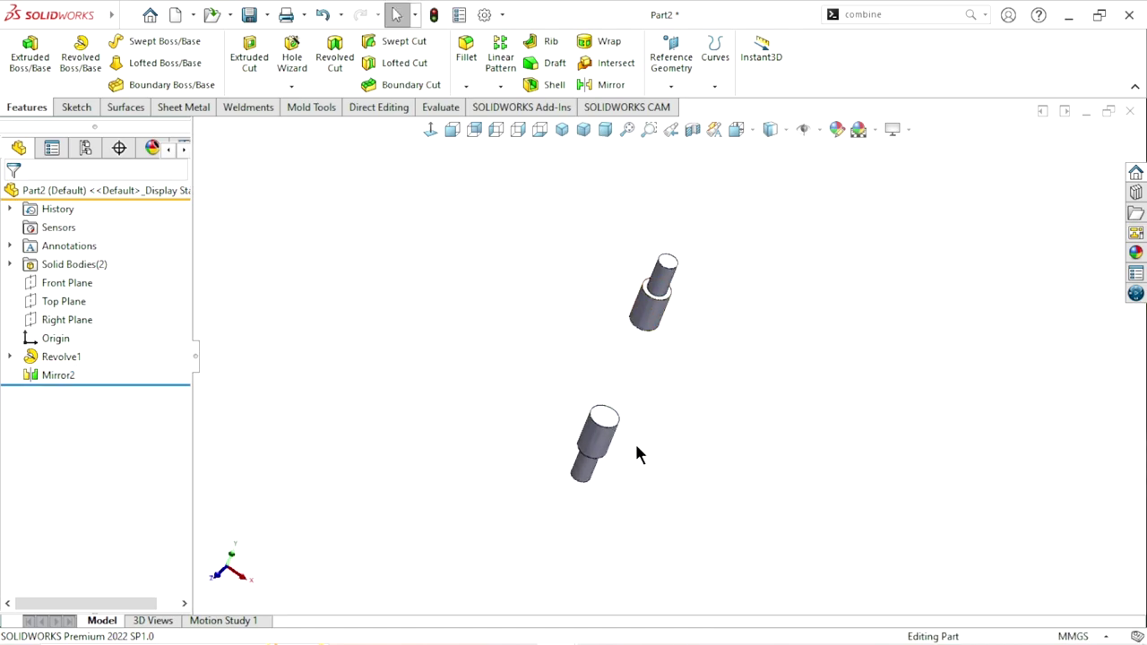
{"action": "mouse_move", "coordinate": [635, 454]}
{"action": "middle_mouse_down"}
{"action": "mouse_move", "coordinate": [676, 413]}
{"action": "mouse_move", "coordinate": [655, 395]}
{"action": "middle_mouse_up"}
{"action": "left_click", "coordinate": [9, 264]}
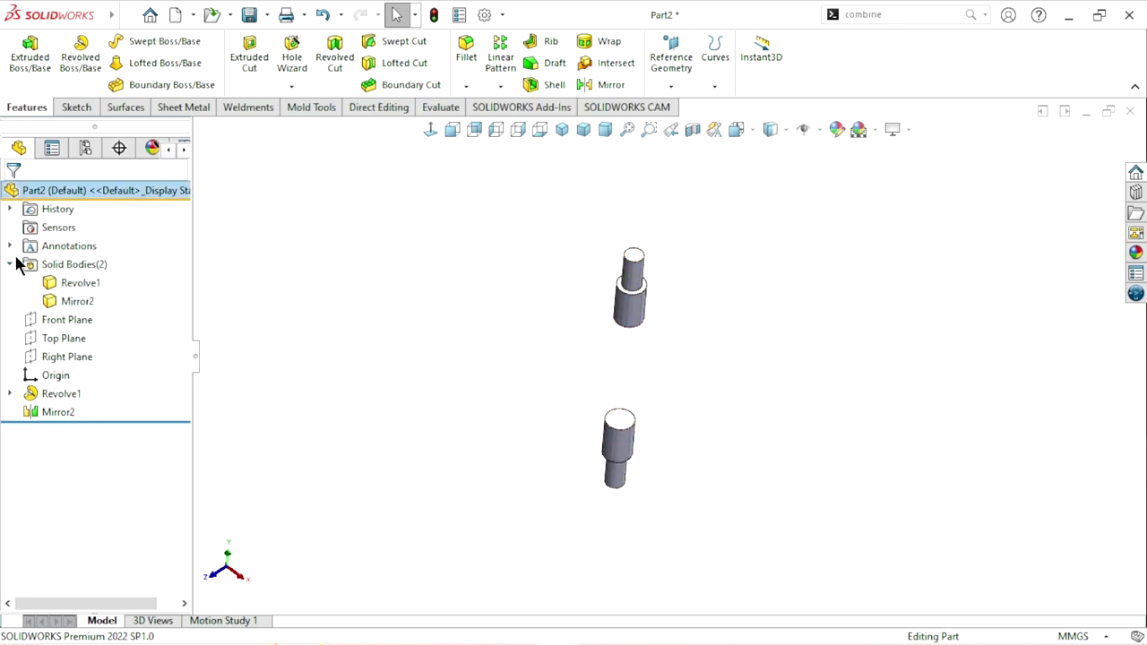
{"action": "left_click", "coordinate": [10, 264]}
{"action": "scroll", "coordinate": [703, 381], "scroll_direction": "down", "scroll_amount": 2}
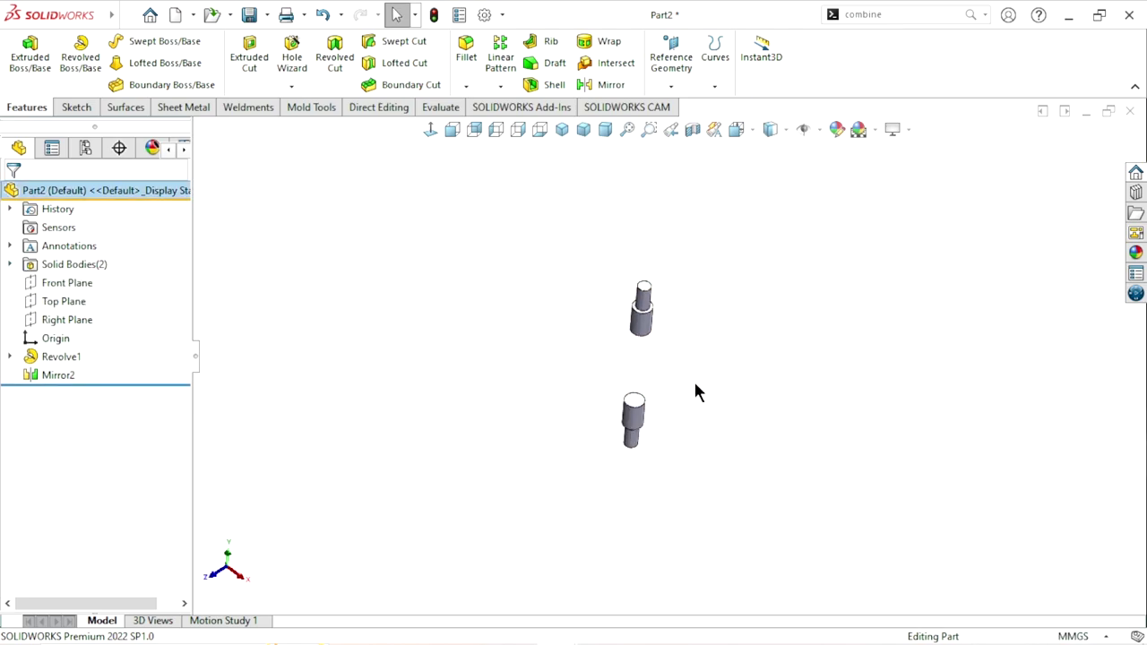
- Open a new sketch on the Front Plane with the 3 Point Corner Rectangle tool
{"action": "left_click", "coordinate": [81, 285]}
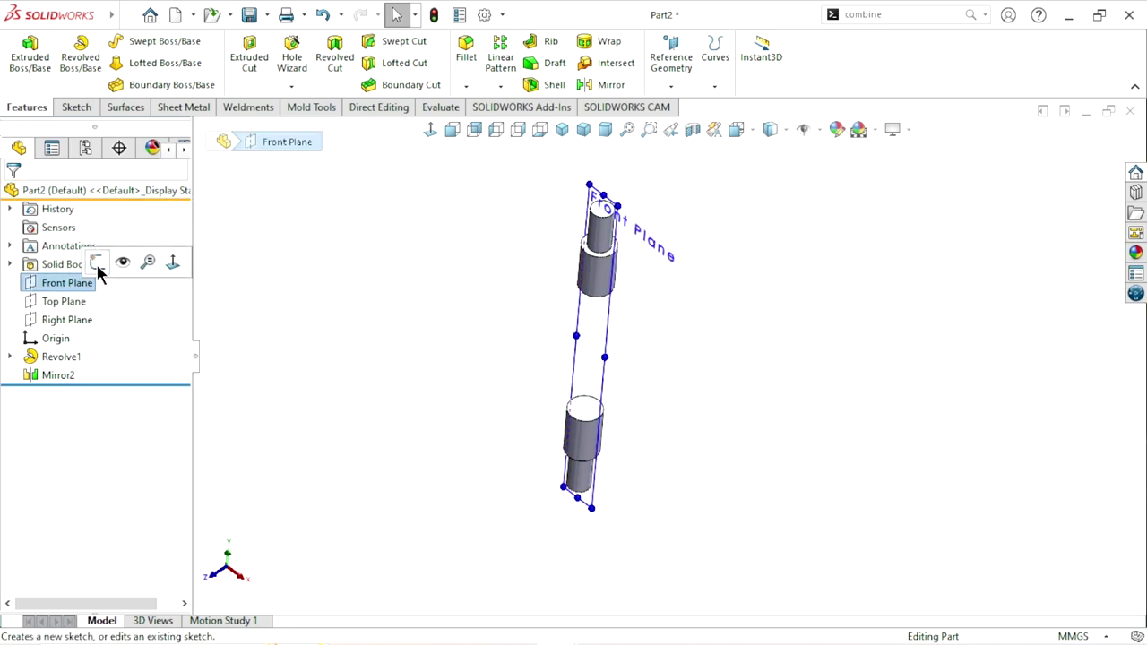
{"action": "left_click", "coordinate": [96, 265]}
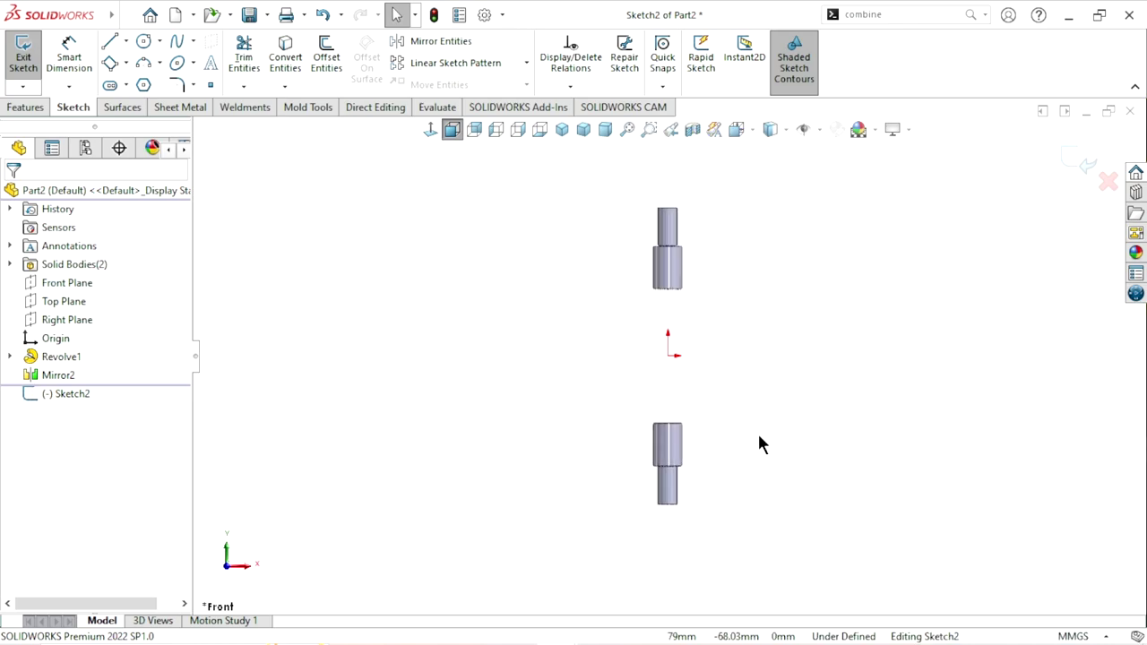
{"action": "scroll", "coordinate": [739, 349], "scroll_direction": "down", "scroll_amount": 2}
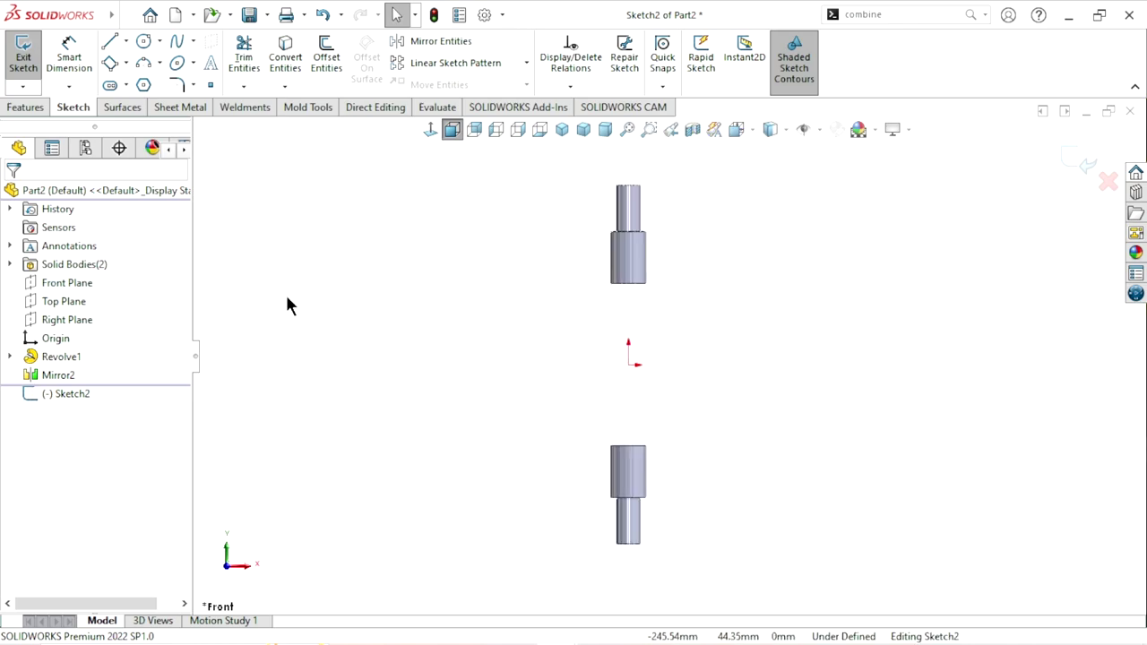
{"action": "left_click", "coordinate": [125, 61]}
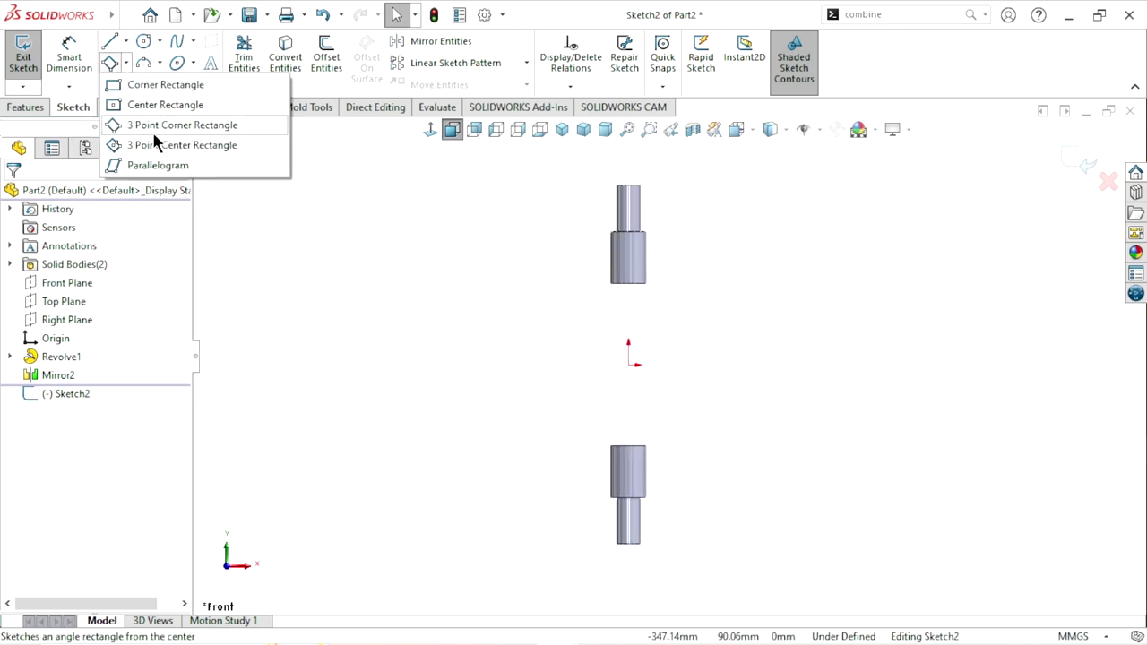
{"action": "left_click", "coordinate": [159, 127]}
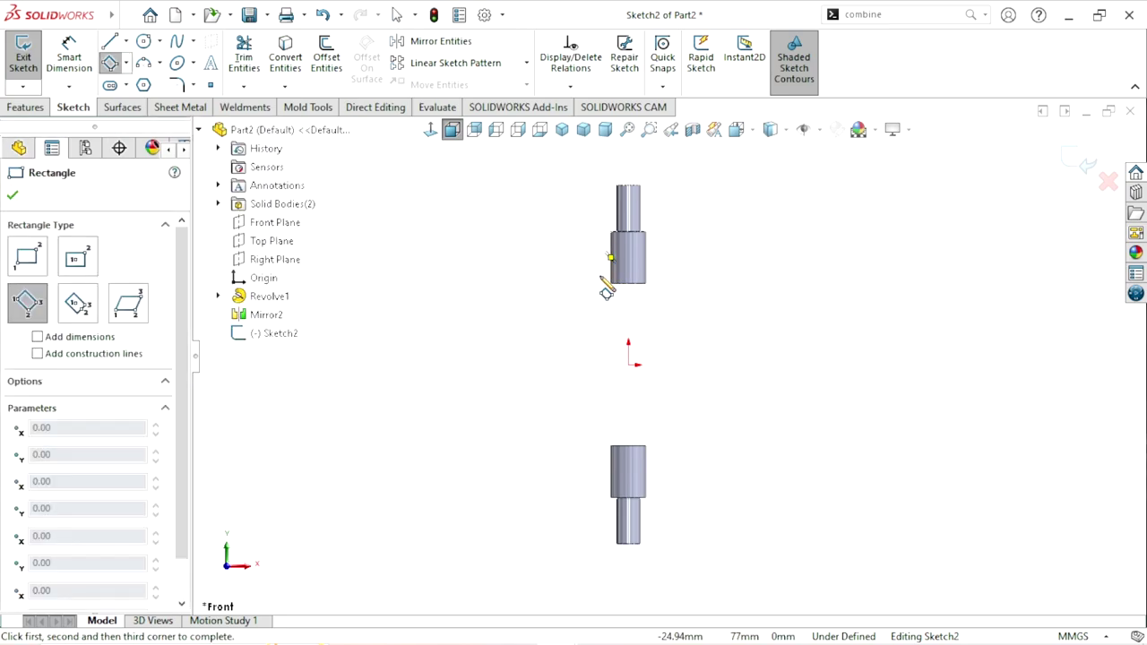
- Draw an angled three-point rectangle starting on the upper shaft
{"action": "left_click", "coordinate": [602, 274]}
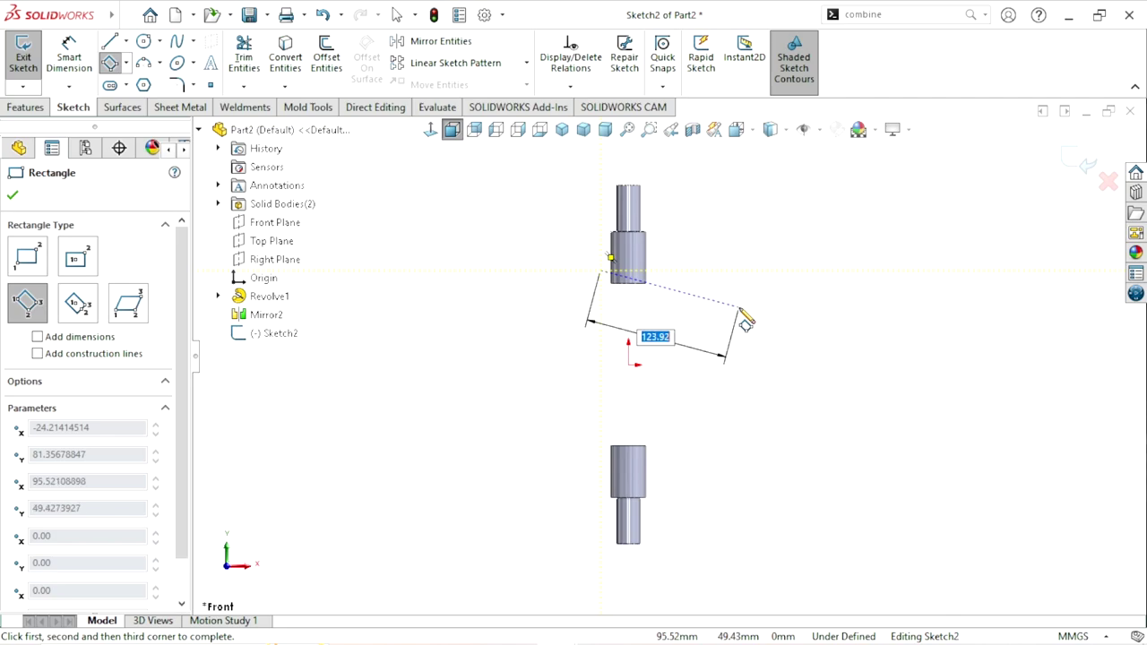
{"action": "left_click", "coordinate": [740, 309]}
{"action": "left_click", "coordinate": [743, 289]}
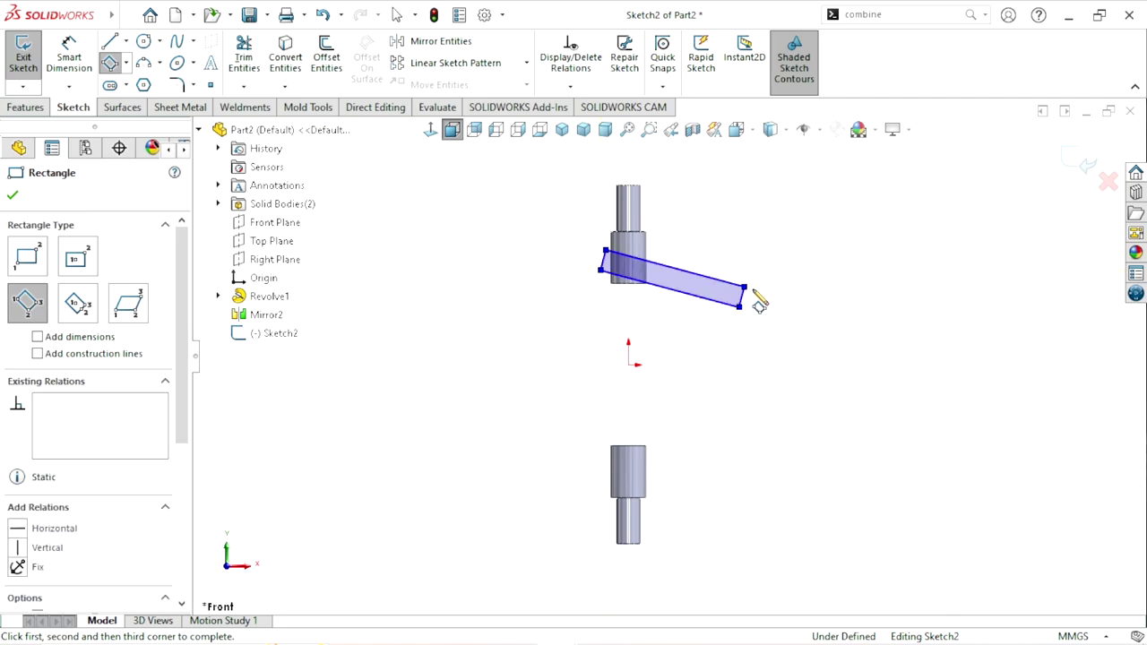
{"action": "right_click", "coordinate": [791, 289]}
{"action": "left_click", "coordinate": [815, 288]}
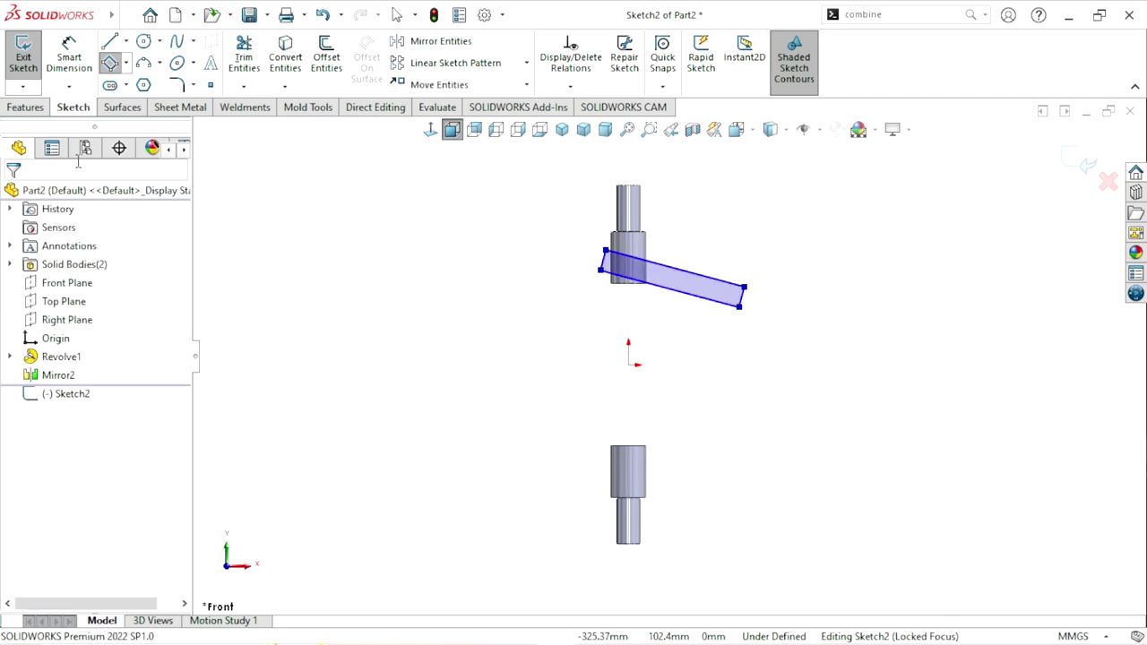
- Dimension the rectangle's long edge to 82 mm
{"action": "left_click", "coordinate": [69, 86]}
{"action": "left_click", "coordinate": [98, 105]}
{"action": "left_click", "coordinate": [664, 289]}
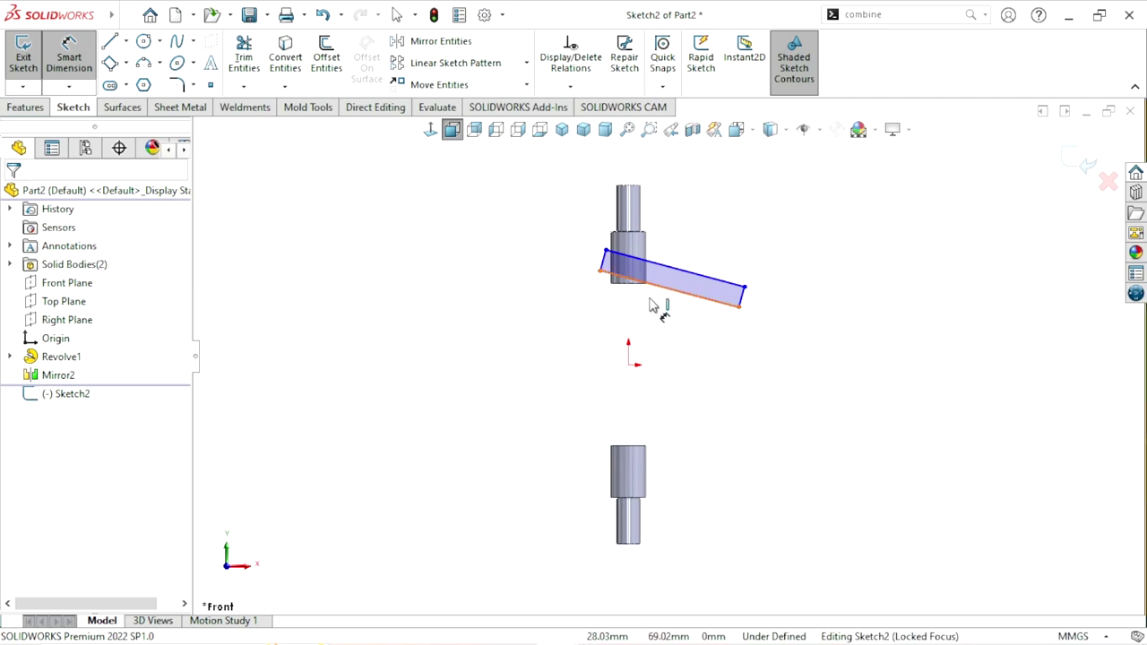
{"action": "left_click", "coordinate": [565, 336]}
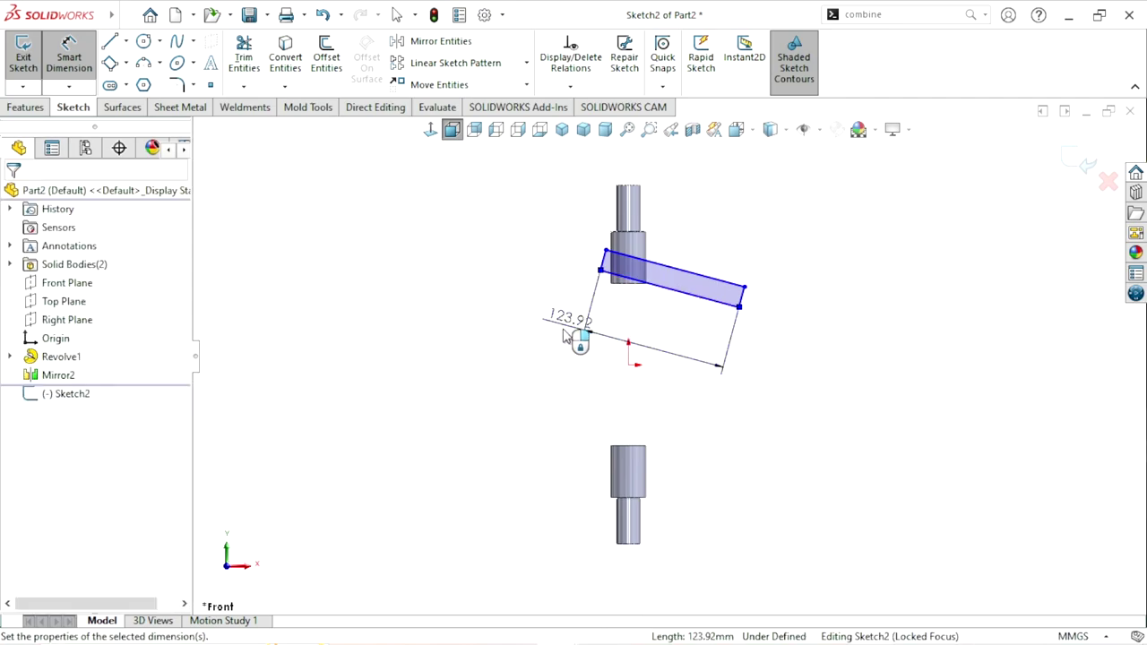
{"action": "type", "text": "82"}
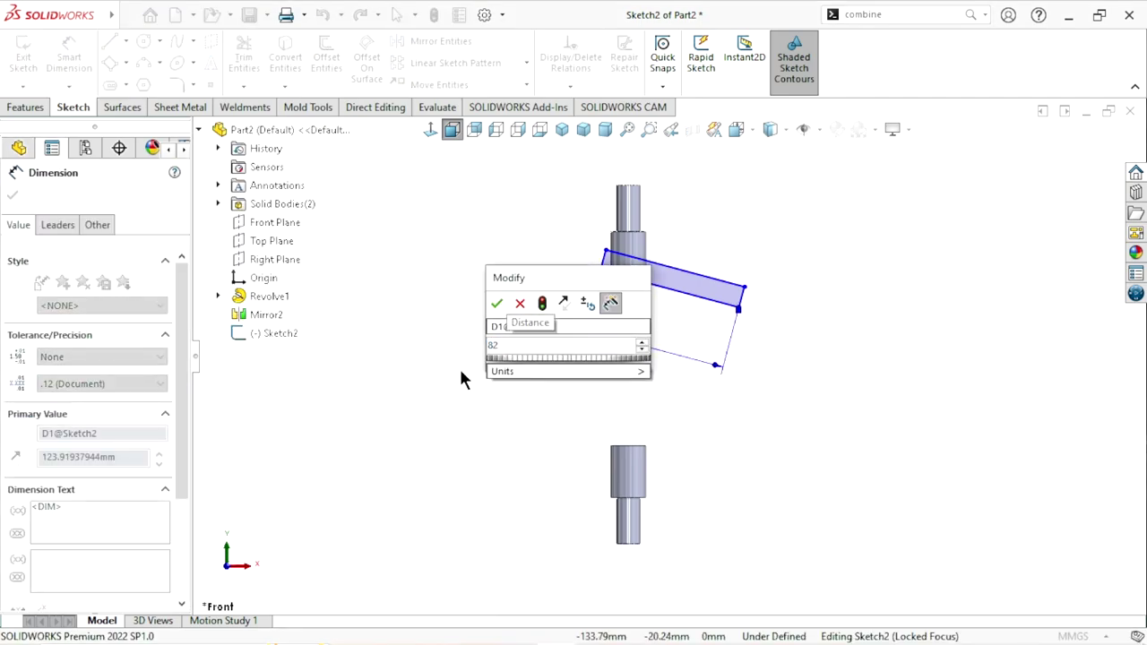
{"action": "left_click", "coordinate": [496, 305]}
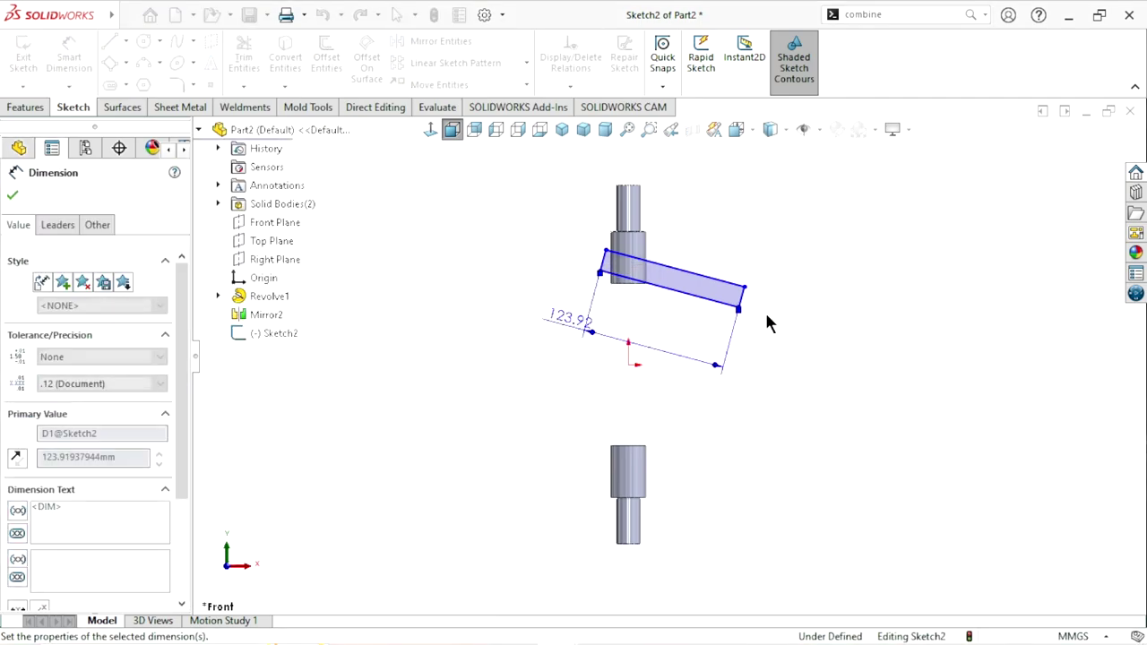
- Dimension the rectangle's short edge to 10 mm and move that label clear
{"action": "scroll", "coordinate": [706, 315], "scroll_direction": "down", "scroll_amount": 2}
{"action": "left_click", "coordinate": [688, 287]}
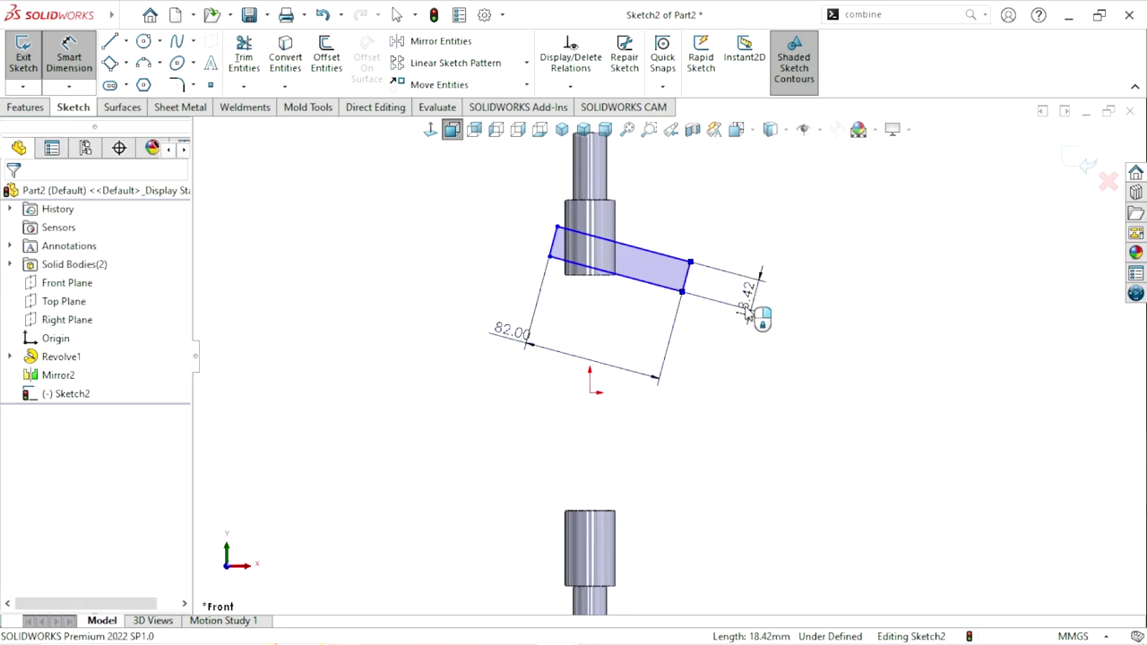
{"action": "left_click", "coordinate": [747, 311]}
{"action": "type", "text": "10"}
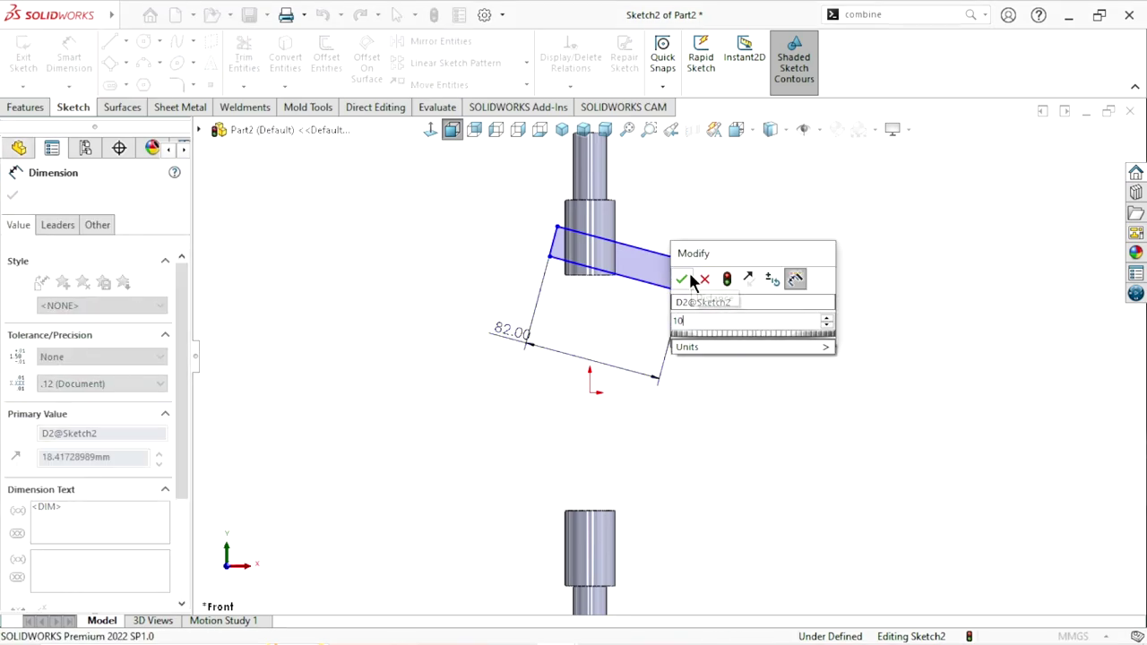
{"action": "left_click", "coordinate": [681, 278]}
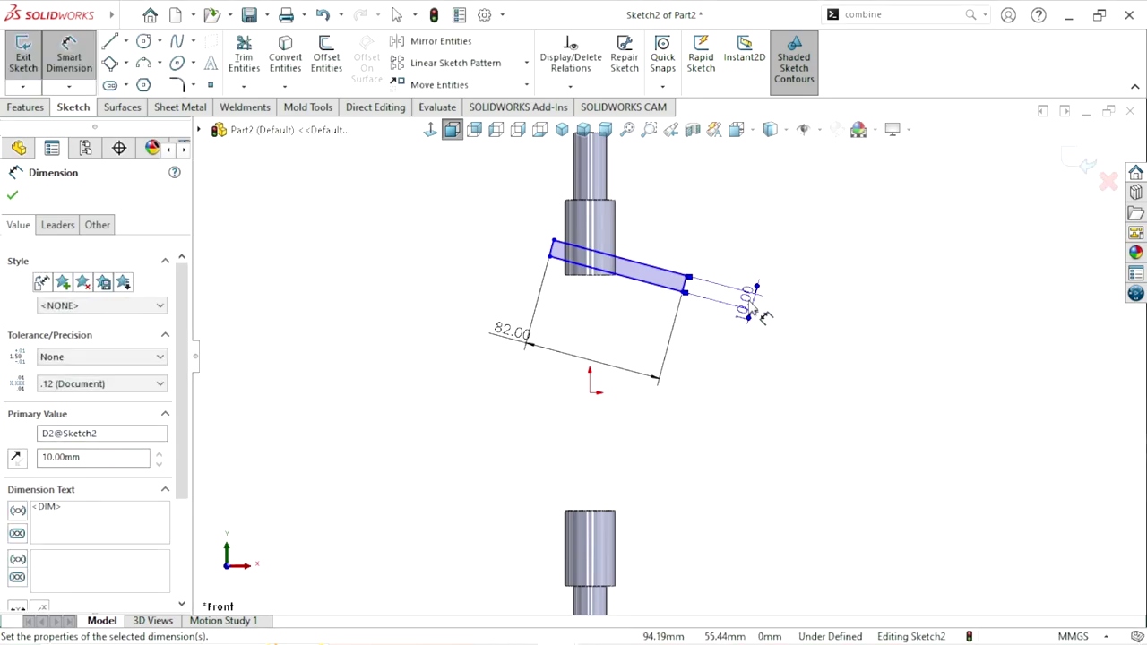
{"action": "left_click_drag", "start_coordinate": [762, 316], "coordinate": [768, 254]}
{"action": "left_click", "coordinate": [616, 372]}
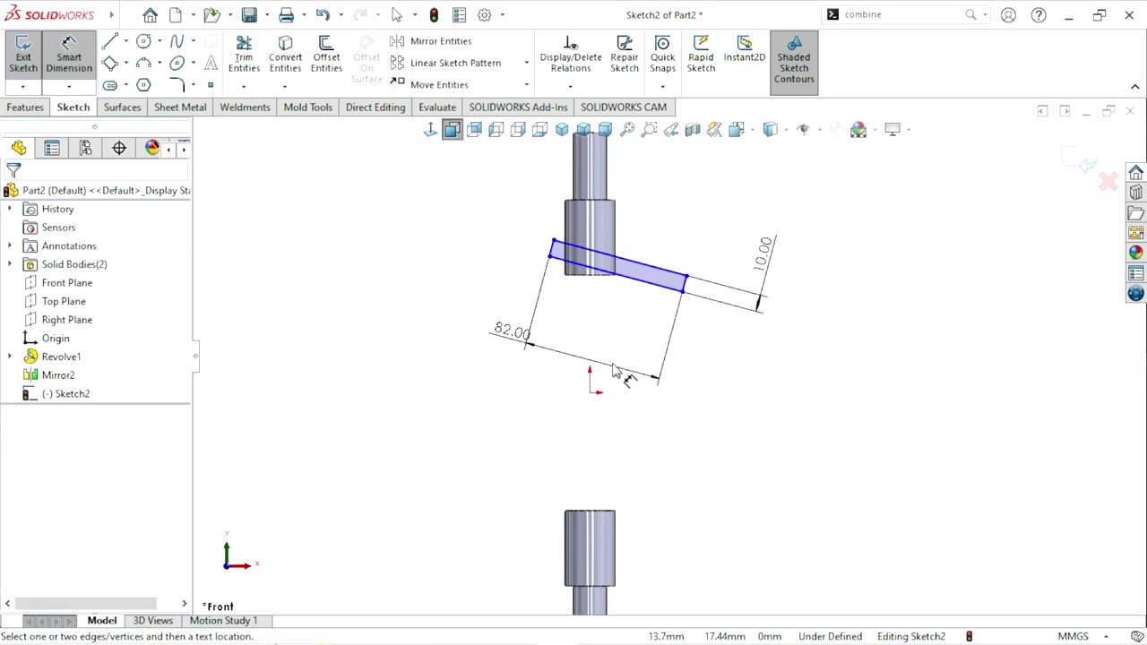
{"action": "middle_click_drag", "start_coordinate": [616, 372], "coordinate": [636, 377], "text": "ctrl"}
- Draw a vertical construction centerline from the upper shaft's step to the origin
{"action": "left_click", "coordinate": [126, 45]}
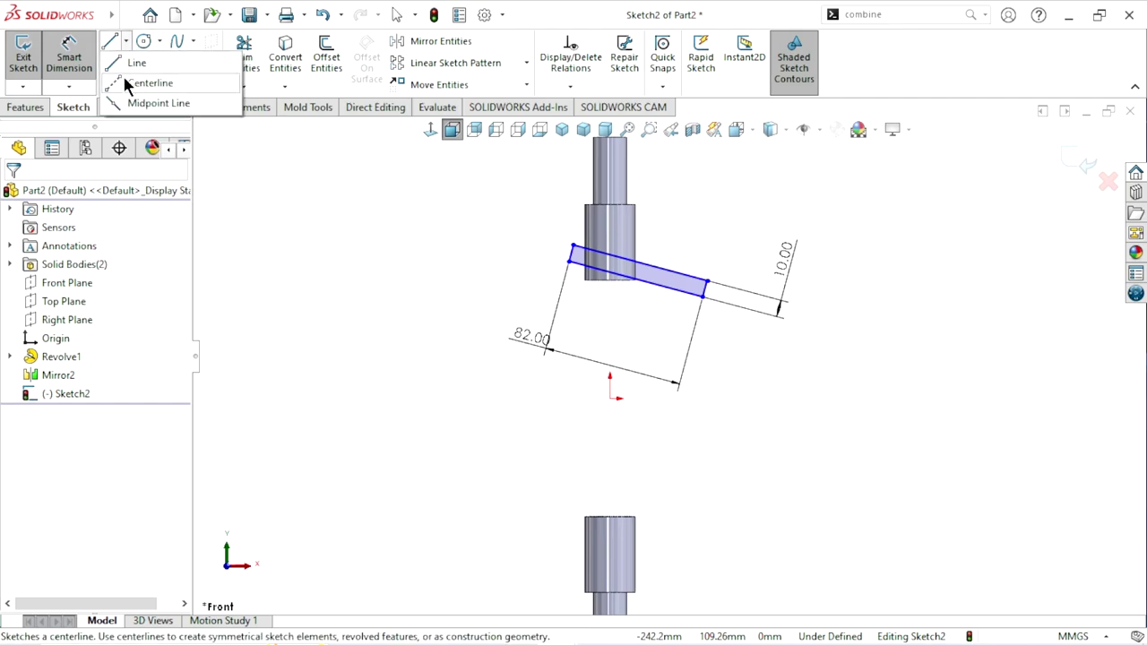
{"action": "left_click", "coordinate": [123, 75]}
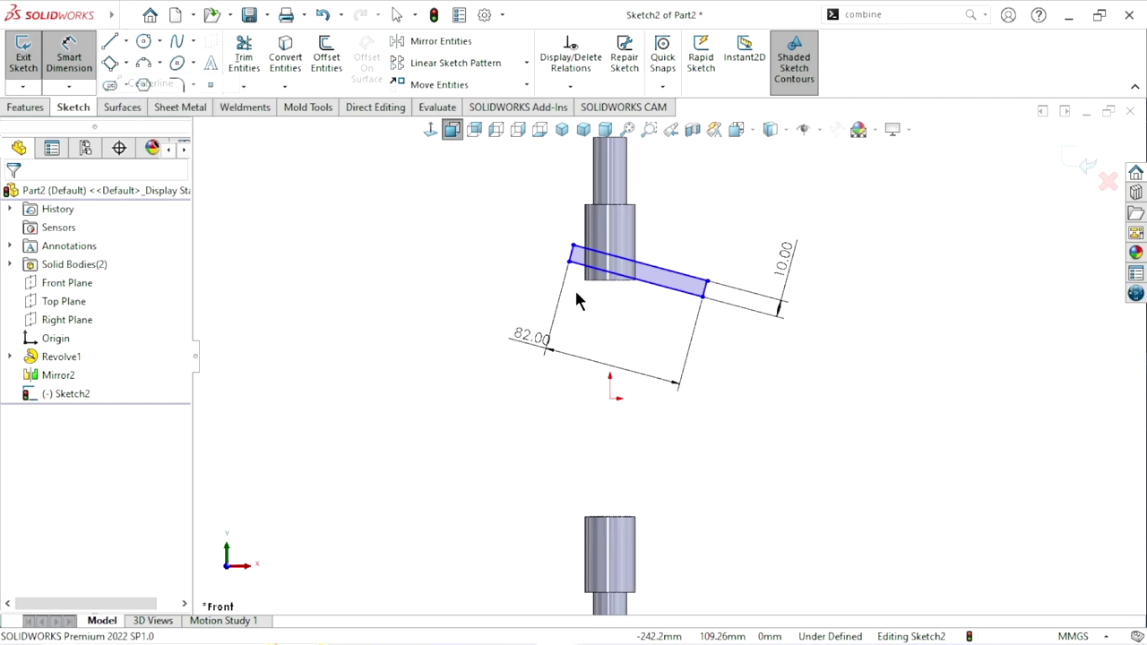
{"action": "left_click", "coordinate": [609, 206]}
{"action": "left_click", "coordinate": [609, 399]}
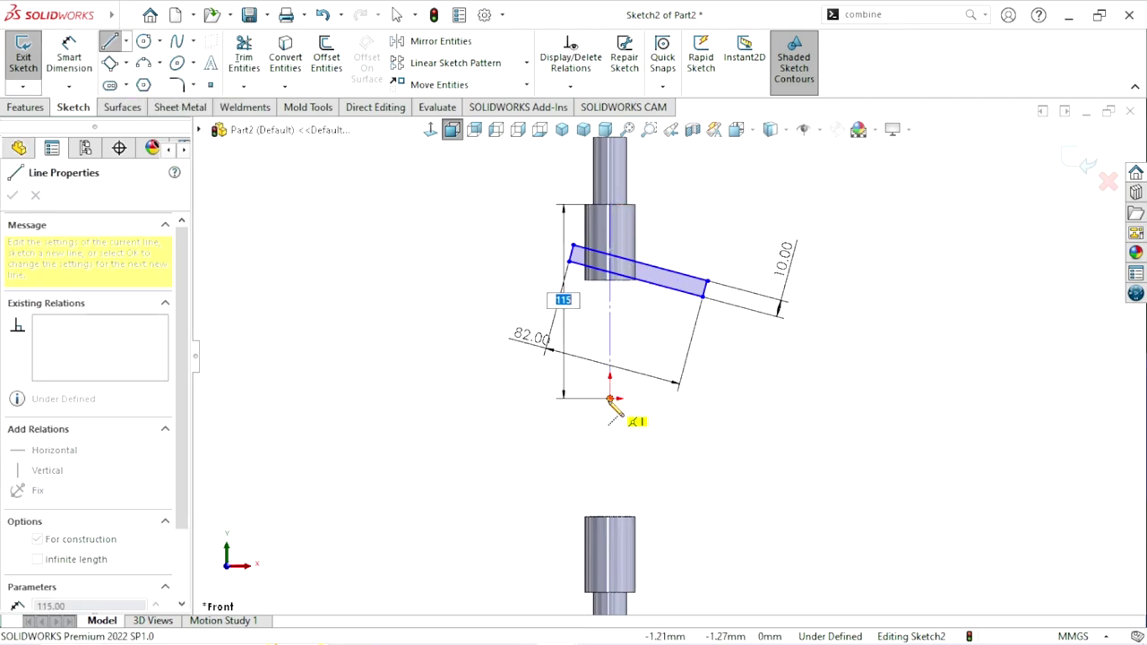
{"action": "right_click", "coordinate": [736, 363]}
{"action": "left_click", "coordinate": [768, 377]}
- Set a 105° angle between the arm's long edge and the centerline
{"action": "key", "text": "Escape"}
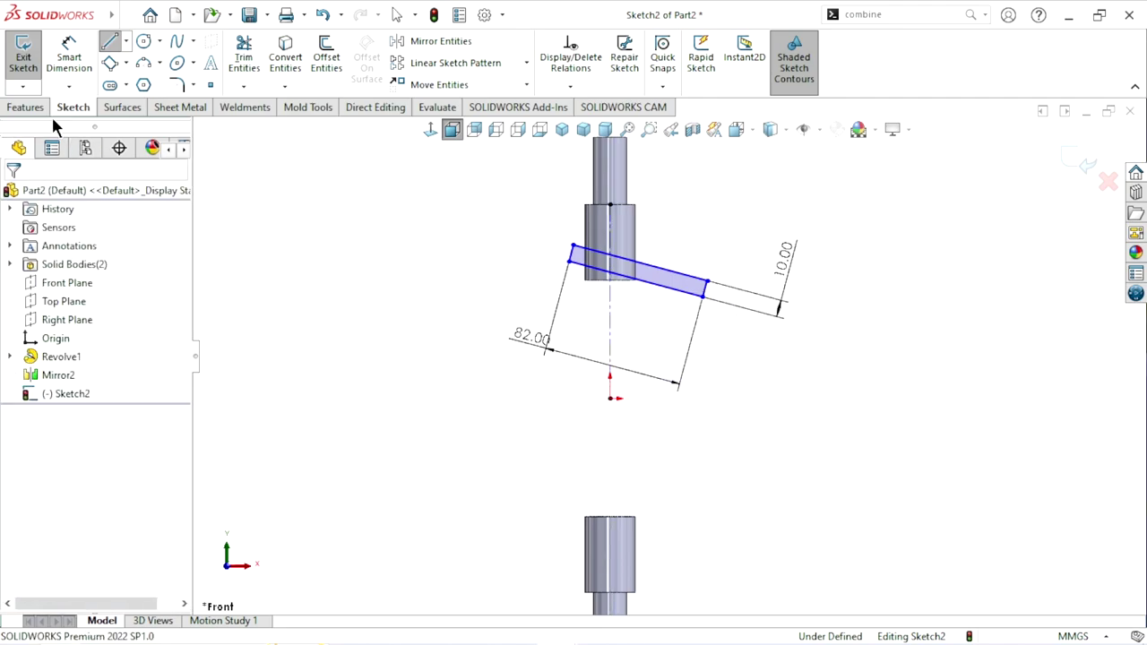
{"action": "left_click", "coordinate": [69, 58]}
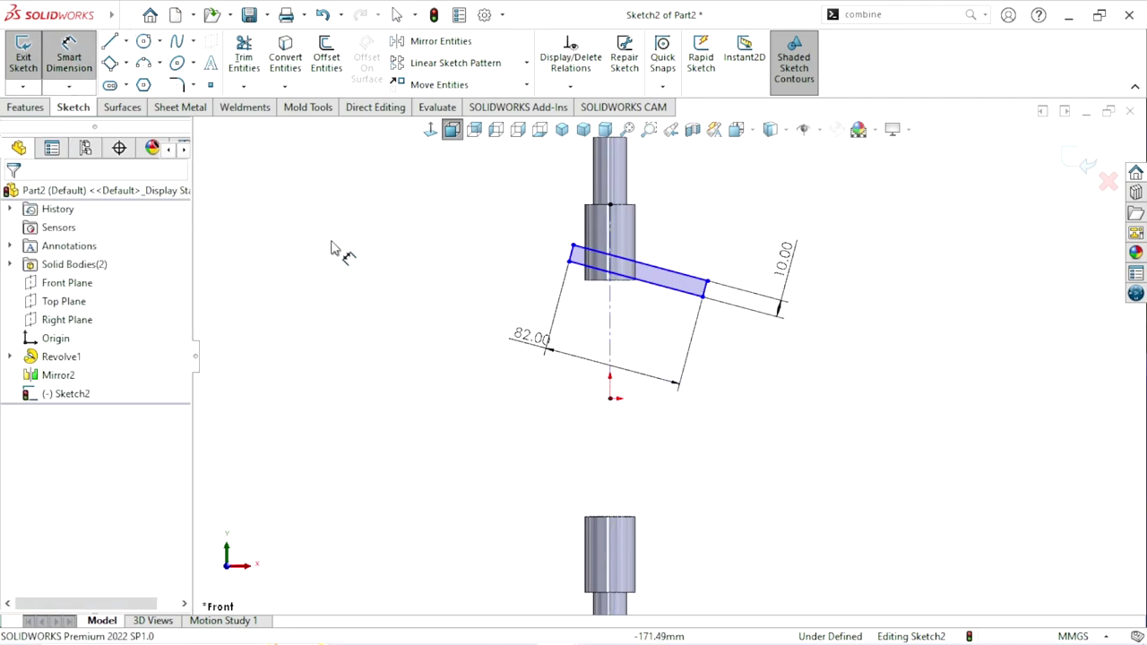
{"action": "left_click", "coordinate": [587, 278]}
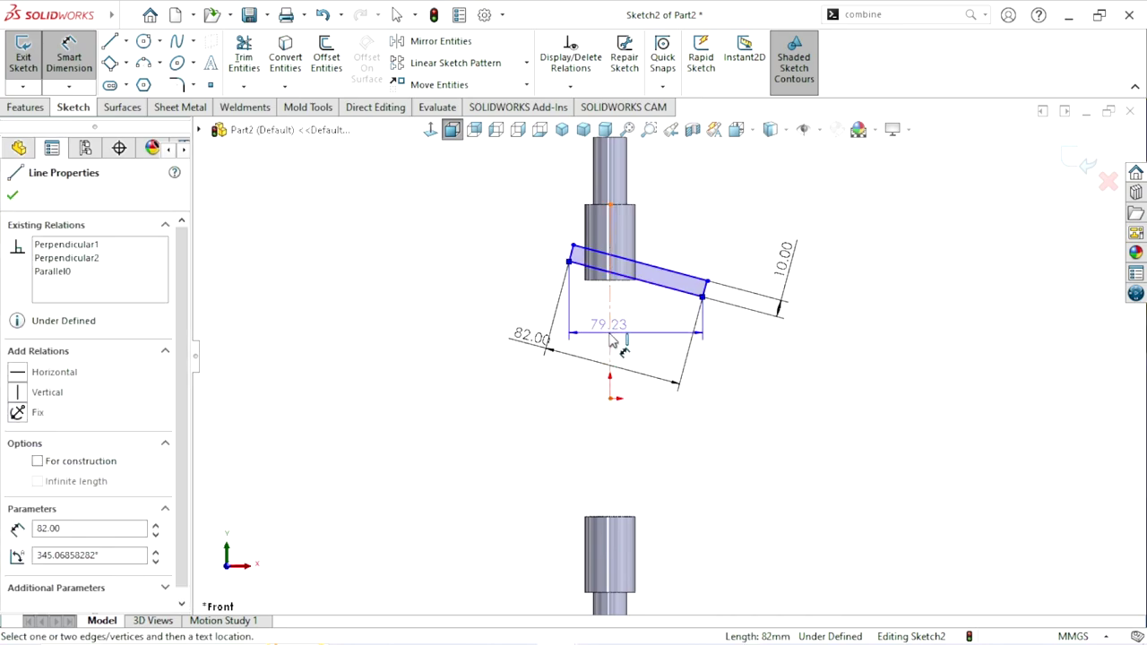
{"action": "left_click", "coordinate": [610, 339]}
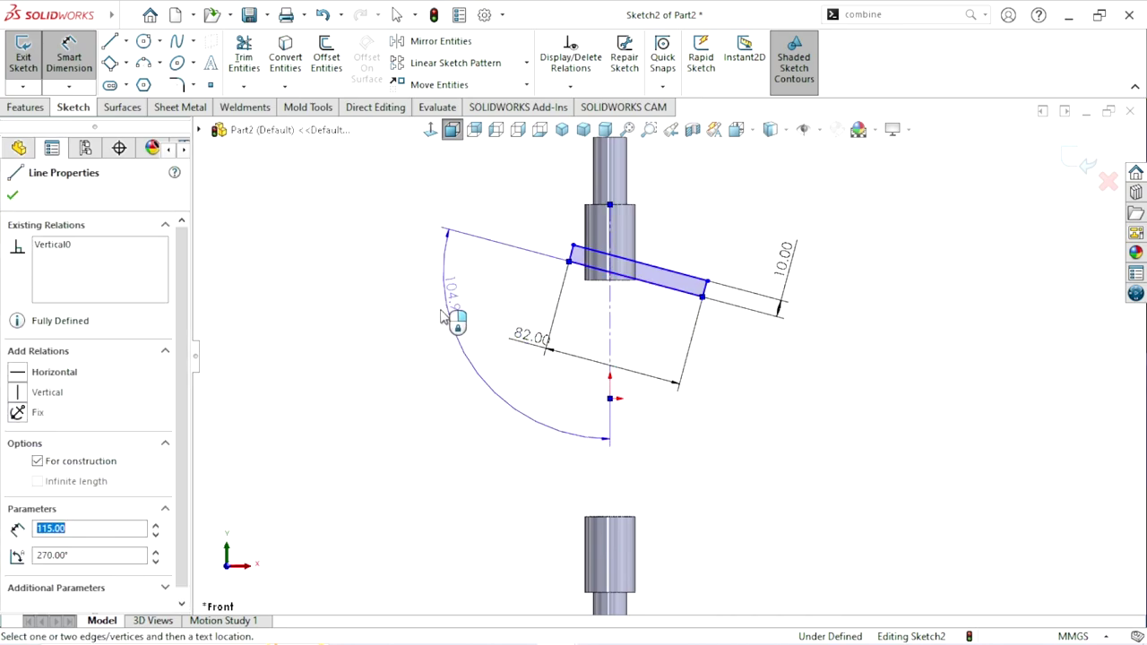
{"action": "left_click", "coordinate": [471, 330]}
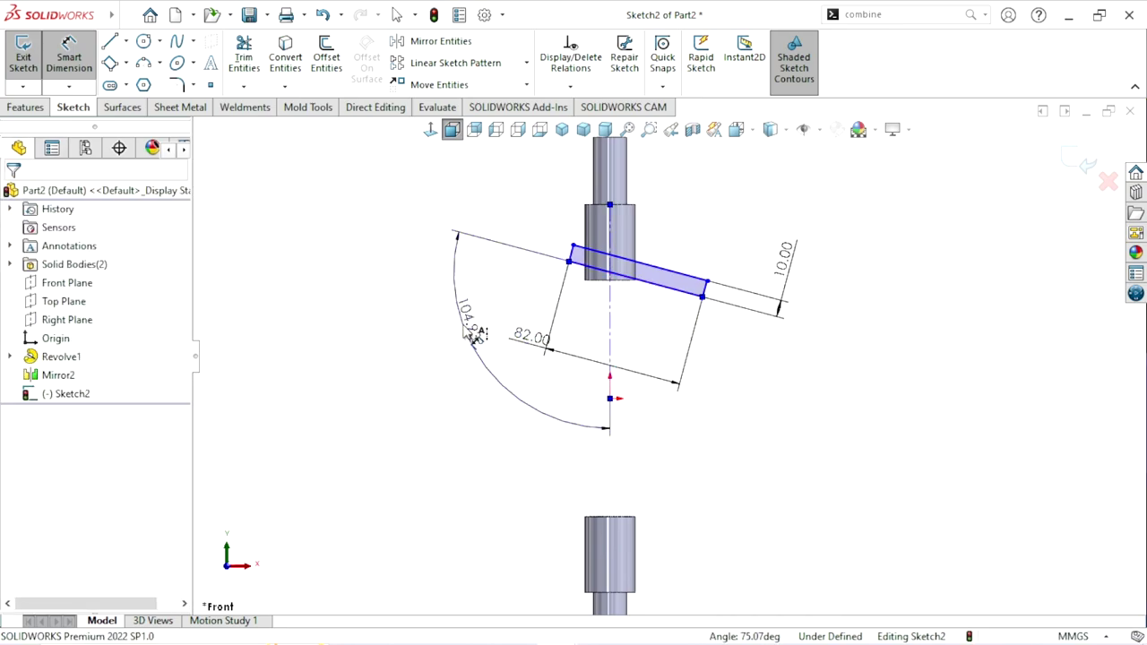
{"action": "type", "text": "105"}
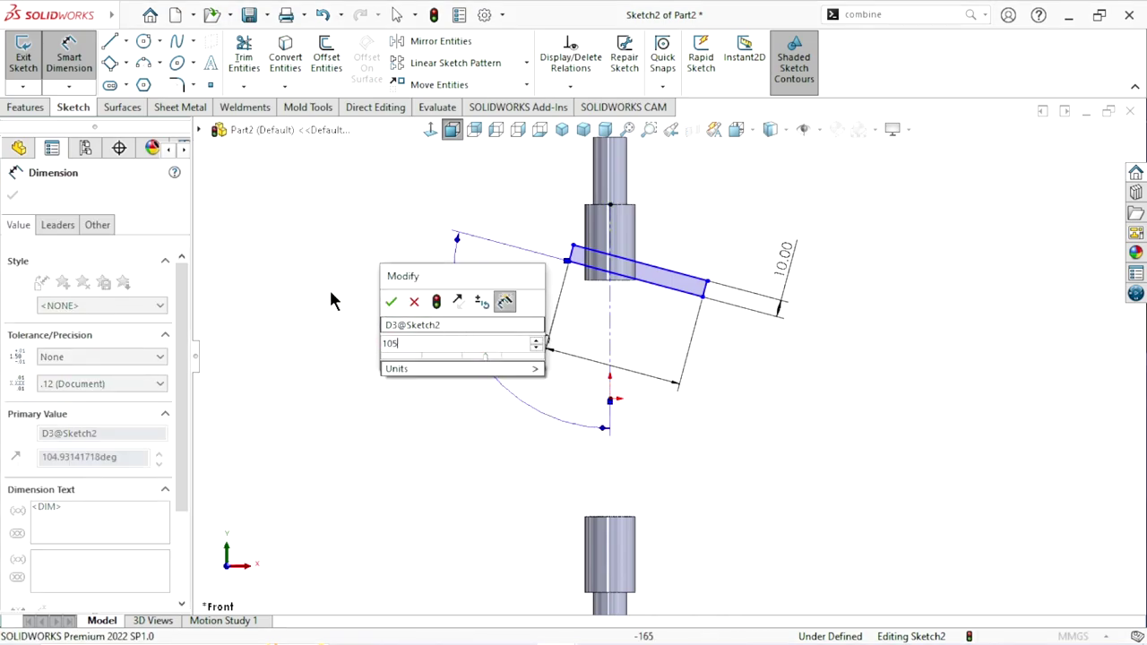
{"action": "left_click", "coordinate": [397, 300]}
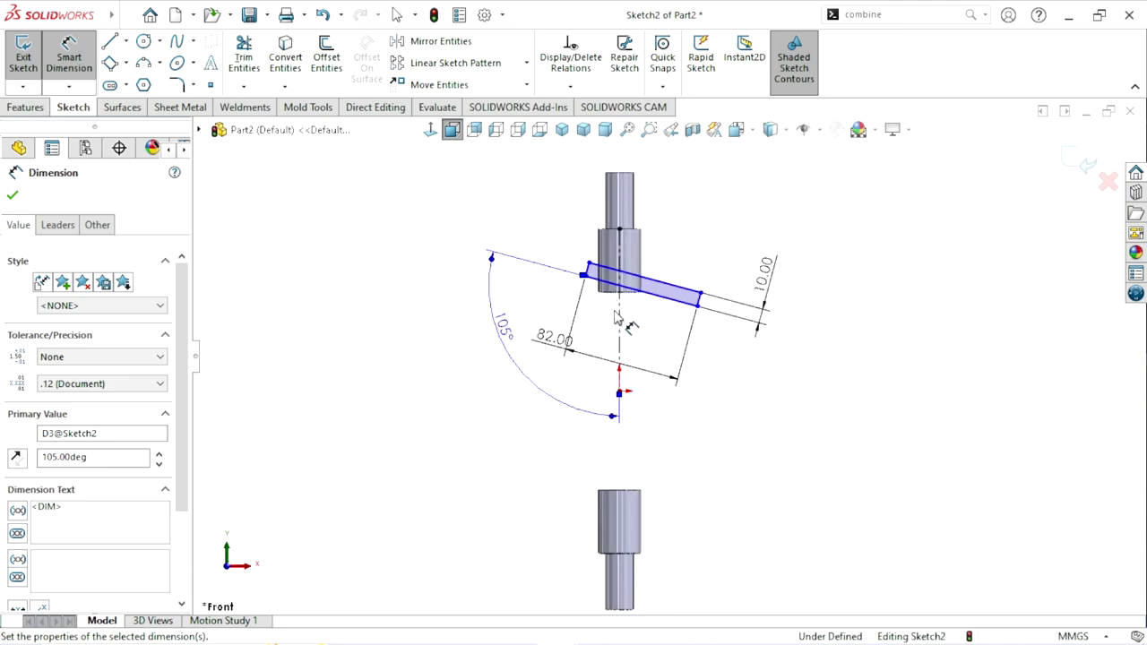
- Dimension the arm's upper-left corner 20 mm from the centerline
{"action": "left_click", "coordinate": [619, 313]}
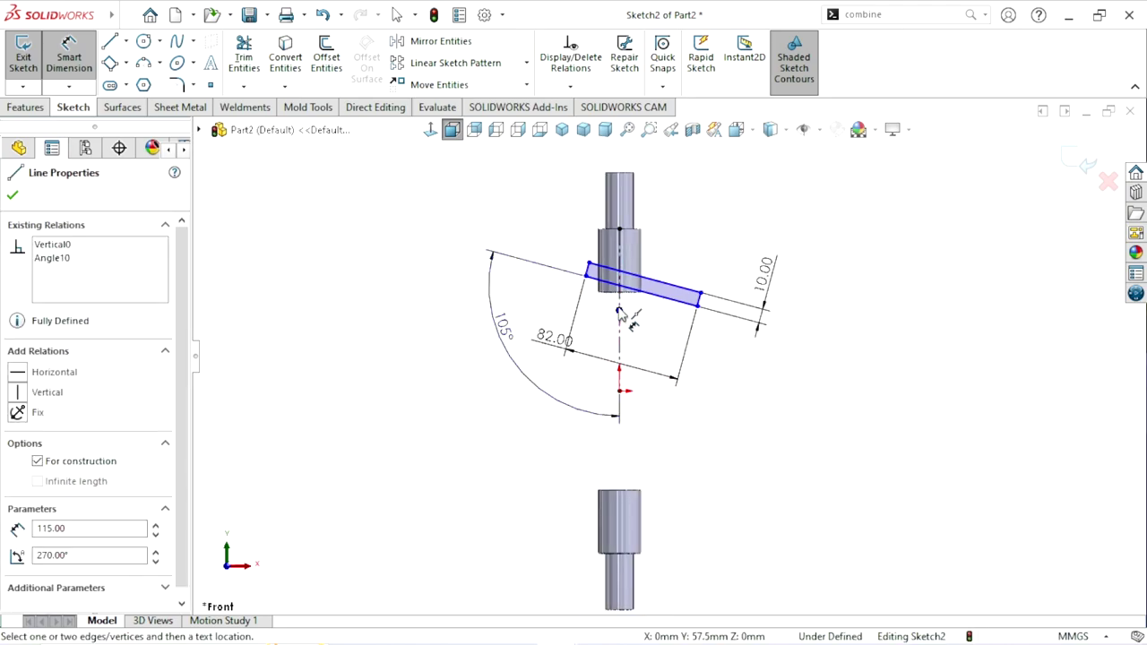
{"action": "left_click", "coordinate": [589, 263]}
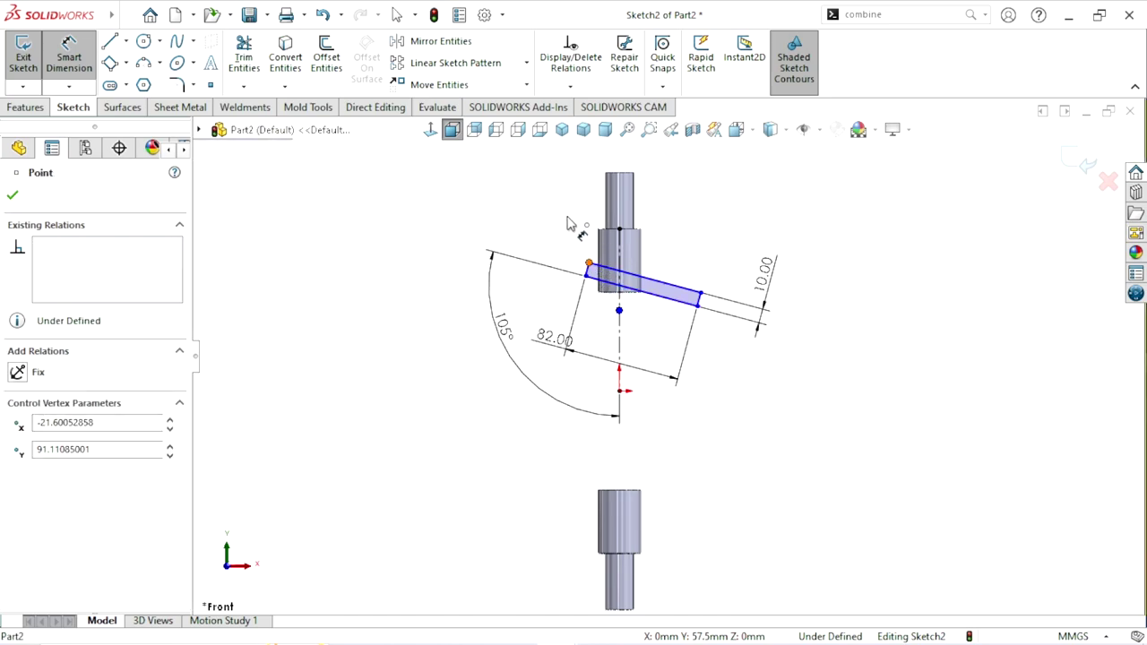
{"action": "left_click", "coordinate": [618, 219]}
{"action": "left_click", "coordinate": [606, 216]}
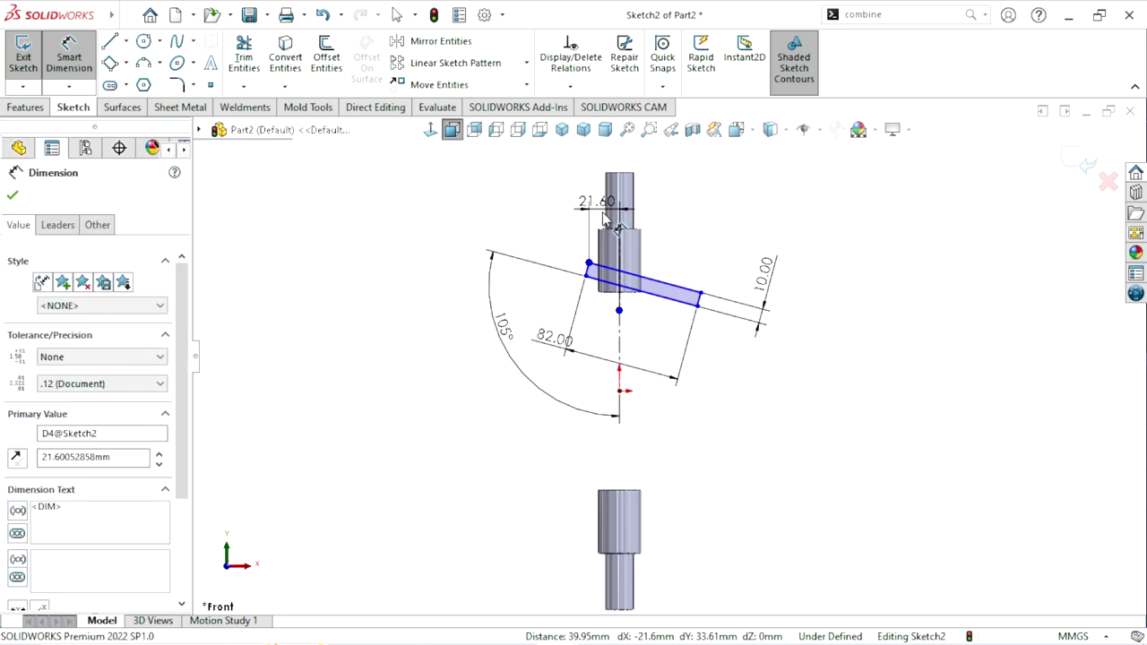
{"action": "type", "text": "20"}
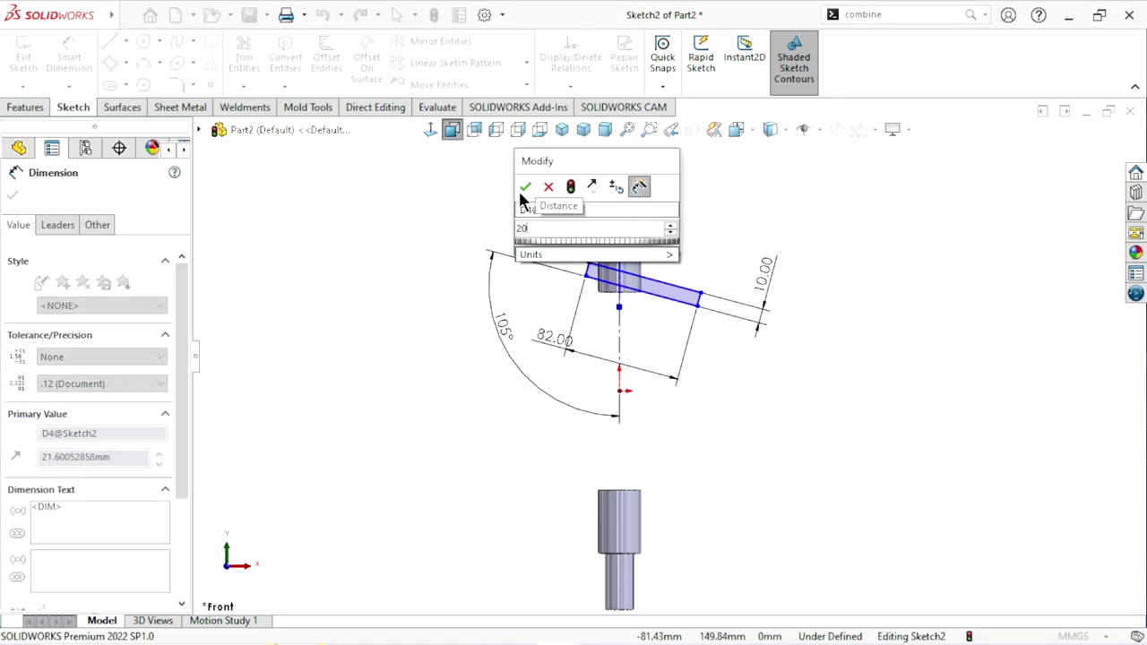
{"action": "left_click", "coordinate": [526, 189]}
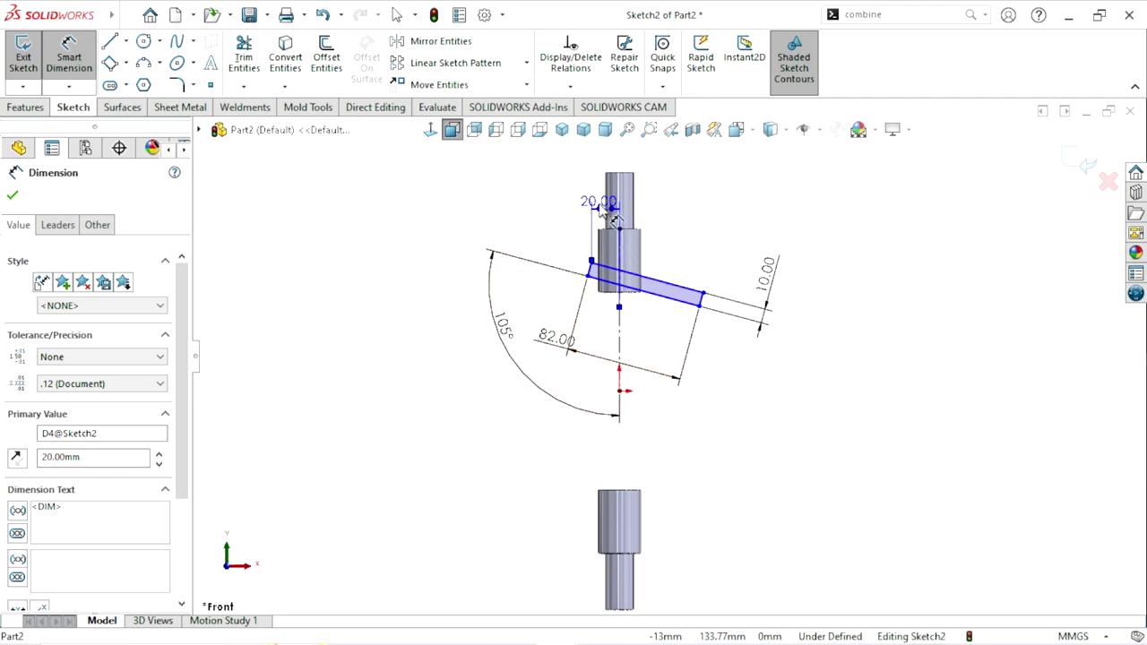
{"action": "left_click_drag", "start_coordinate": [599, 201], "coordinate": [553, 204]}
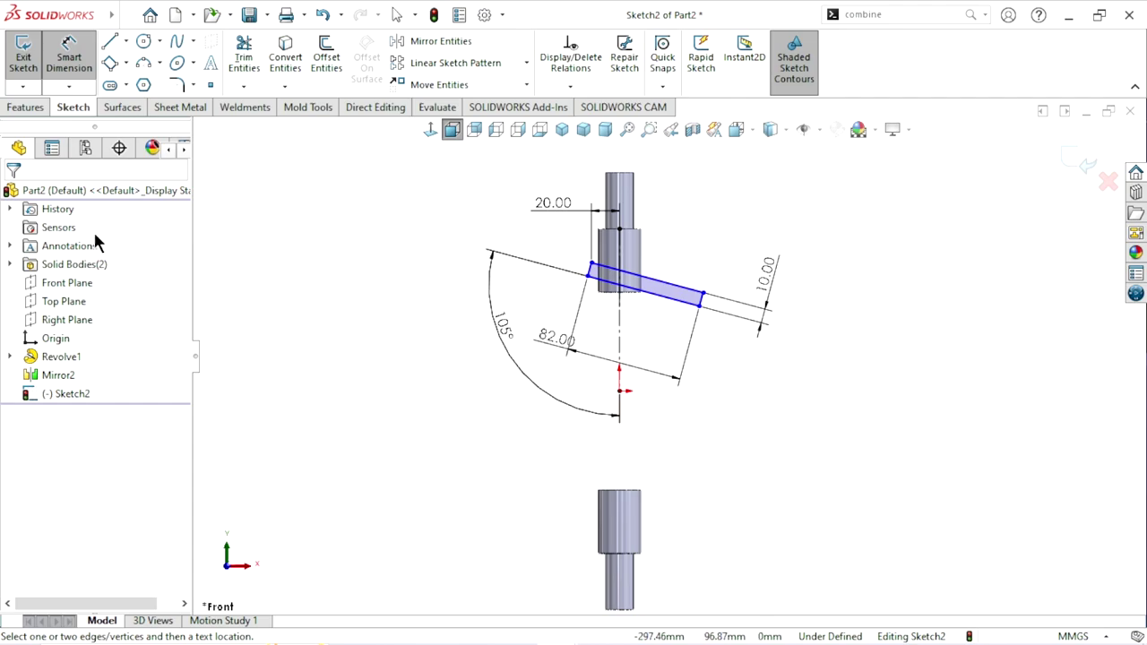
{"action": "scroll", "coordinate": [664, 349], "scroll_direction": "down", "scroll_amount": 2}
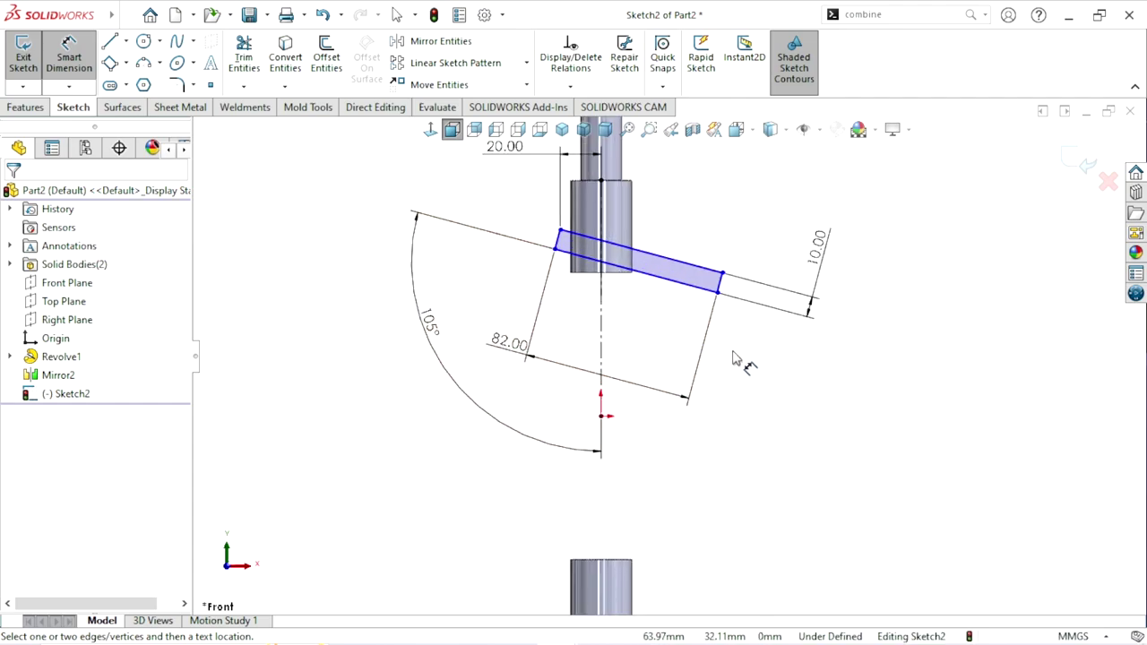
- Make the arm's top edge coincident with the shaft's lower corner point
{"action": "key", "text": "Escape"}
{"action": "scroll", "coordinate": [627, 346], "scroll_direction": "up", "scroll_amount": 1}
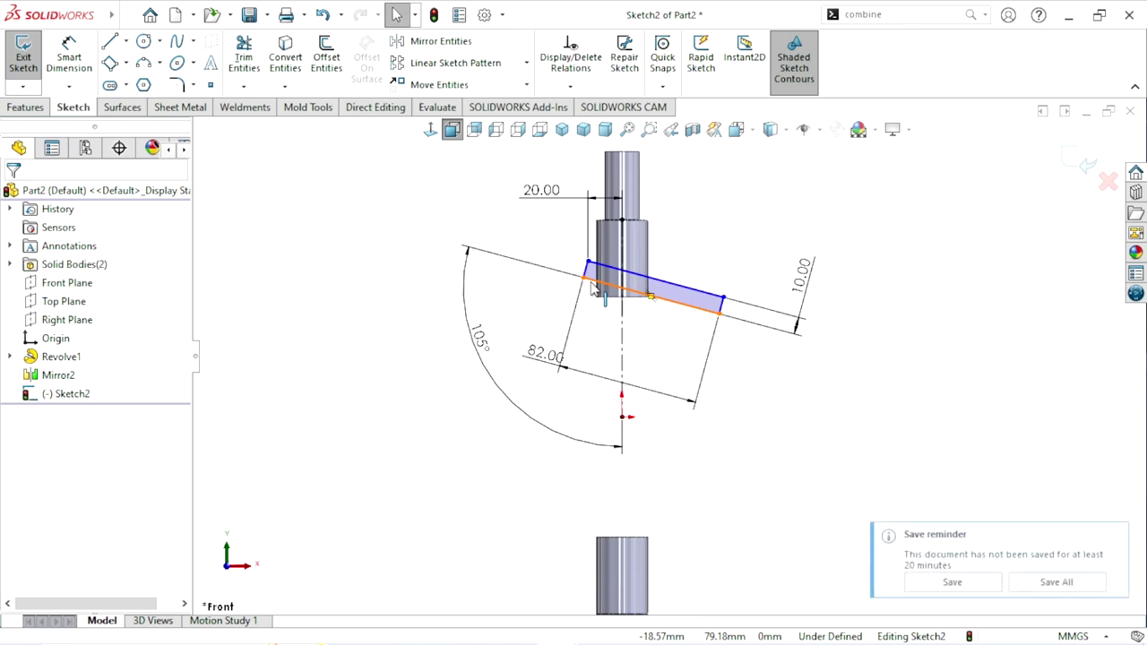
{"action": "left_click", "coordinate": [675, 287]}
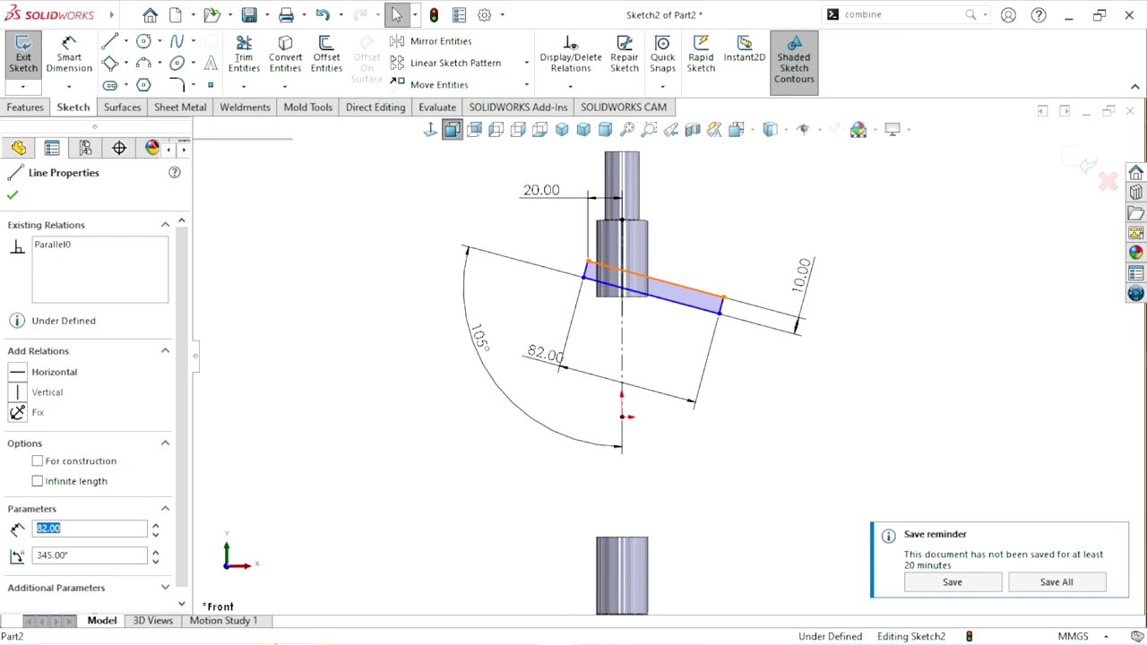
{"action": "scroll", "coordinate": [663, 296], "scroll_direction": "down", "scroll_amount": 3}
{"action": "scroll", "coordinate": [659, 289], "scroll_direction": "down", "scroll_amount": 3}
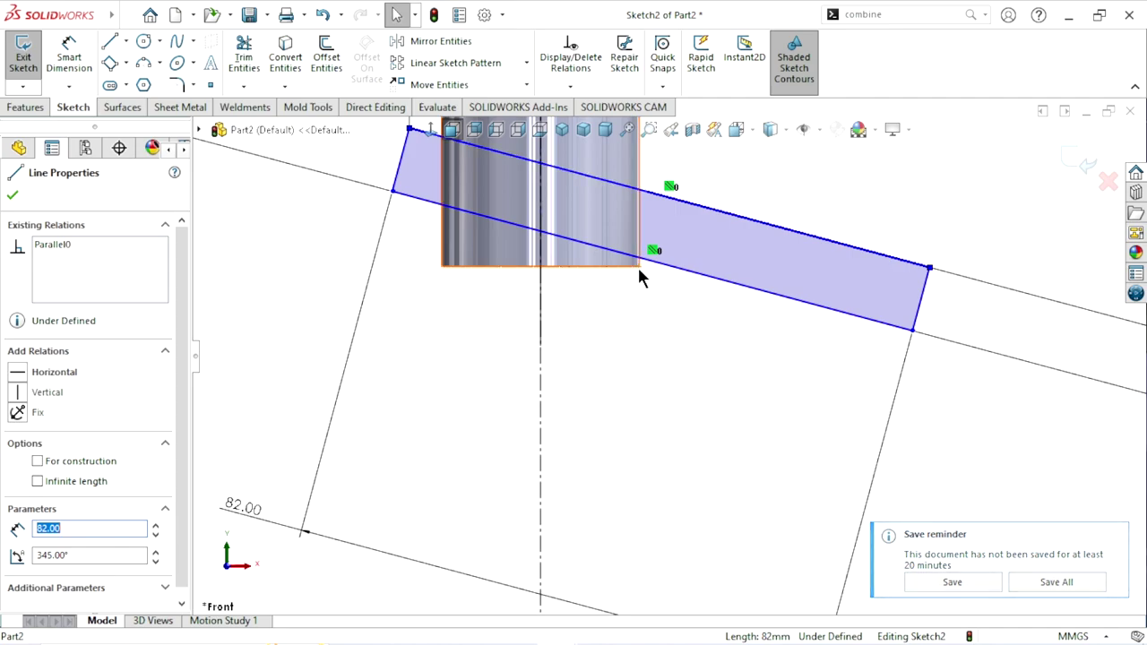
{"action": "left_click", "coordinate": [637, 264], "text": "ctrl"}
{"action": "left_click", "coordinate": [648, 305]}
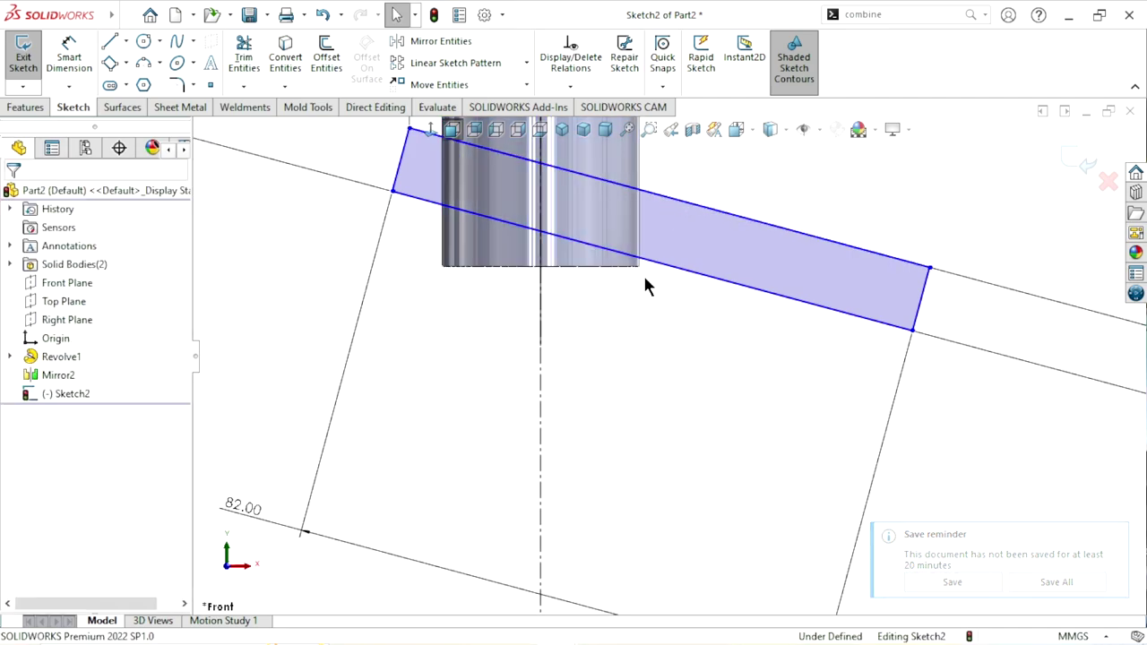
{"action": "left_click", "coordinate": [640, 266]}
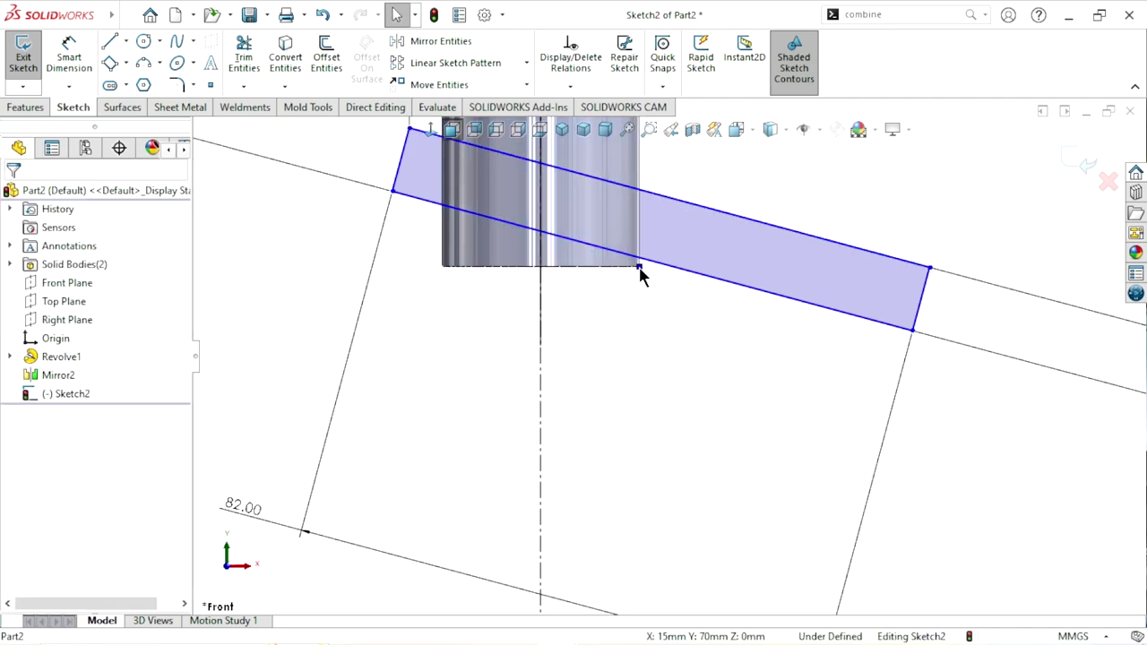
{"action": "left_click", "coordinate": [668, 198], "text": "ctrl"}
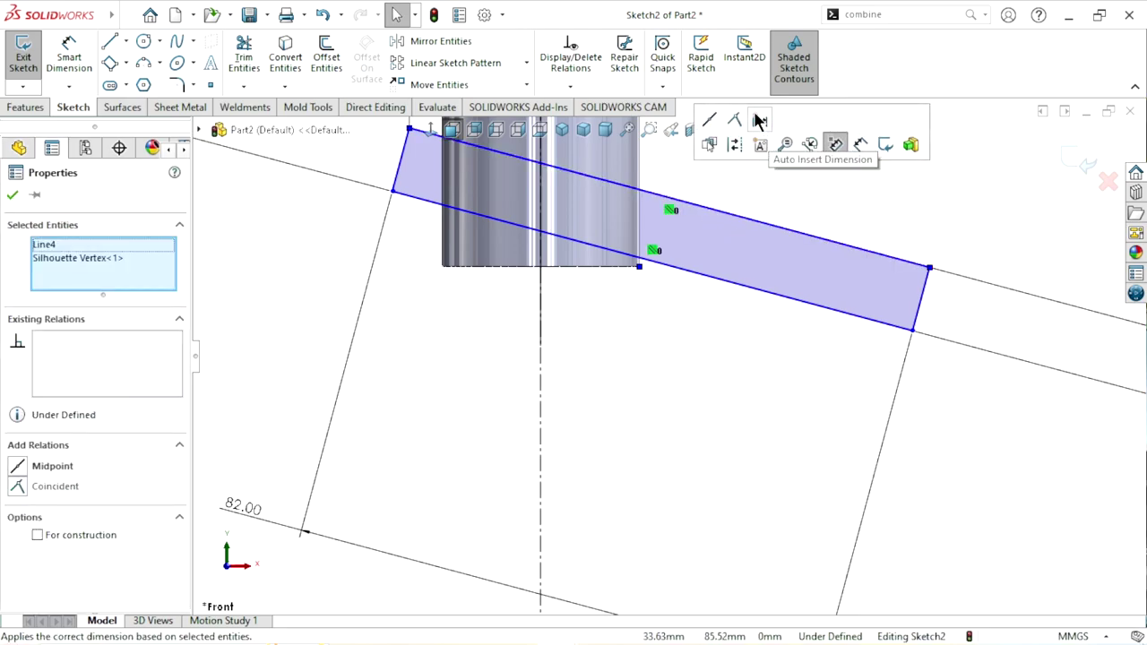
{"action": "left_click", "coordinate": [735, 121]}
{"action": "left_click", "coordinate": [677, 421]}
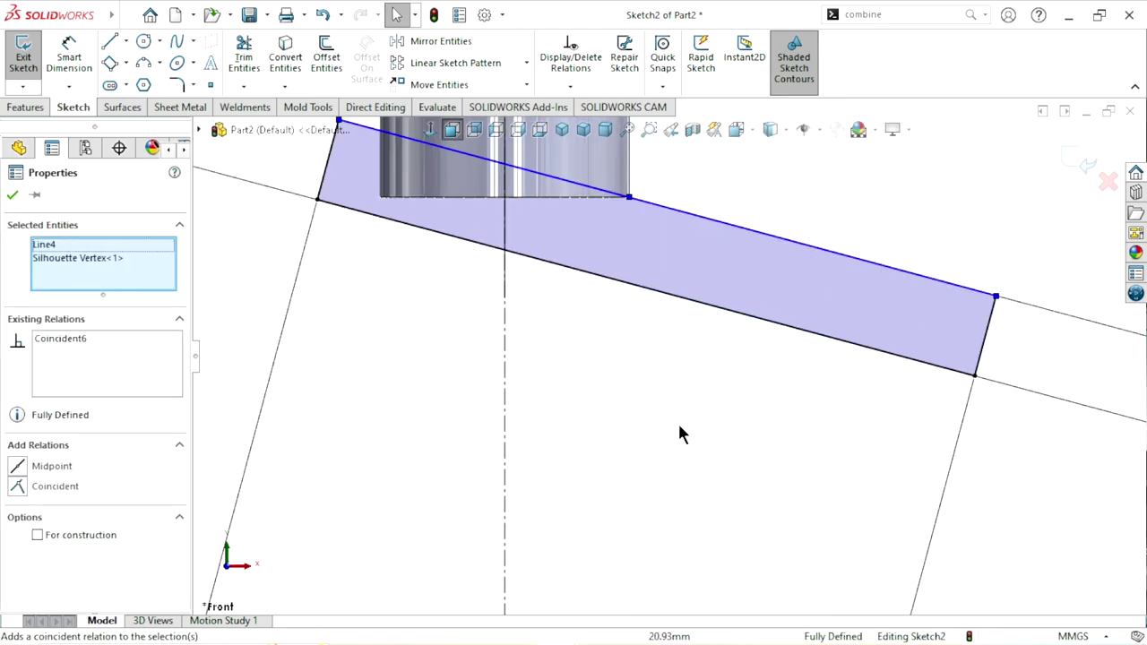
- Move the 105°, 82.00 and 20.00 dimensions closer to the arm
{"action": "scroll", "coordinate": [667, 454], "scroll_direction": "up", "scroll_amount": 2}
{"action": "scroll", "coordinate": [664, 452], "scroll_direction": "up", "scroll_amount": 1}
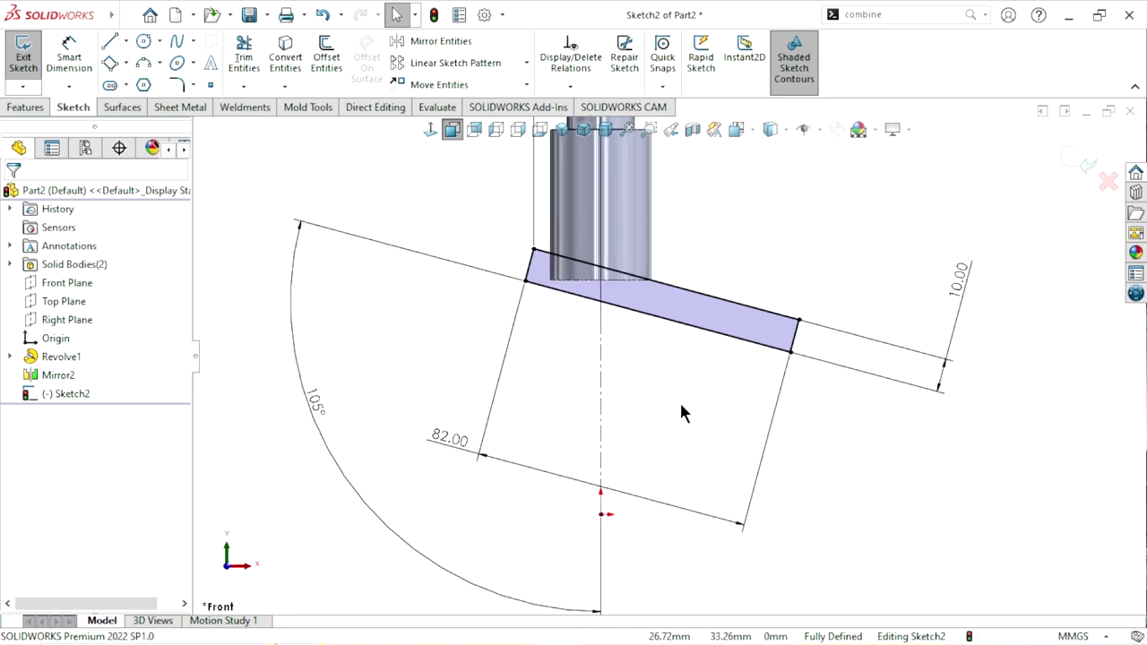
{"action": "scroll", "coordinate": [525, 436], "scroll_direction": "up", "scroll_amount": 1}
{"action": "scroll", "coordinate": [655, 415], "scroll_direction": "up", "scroll_amount": 1}
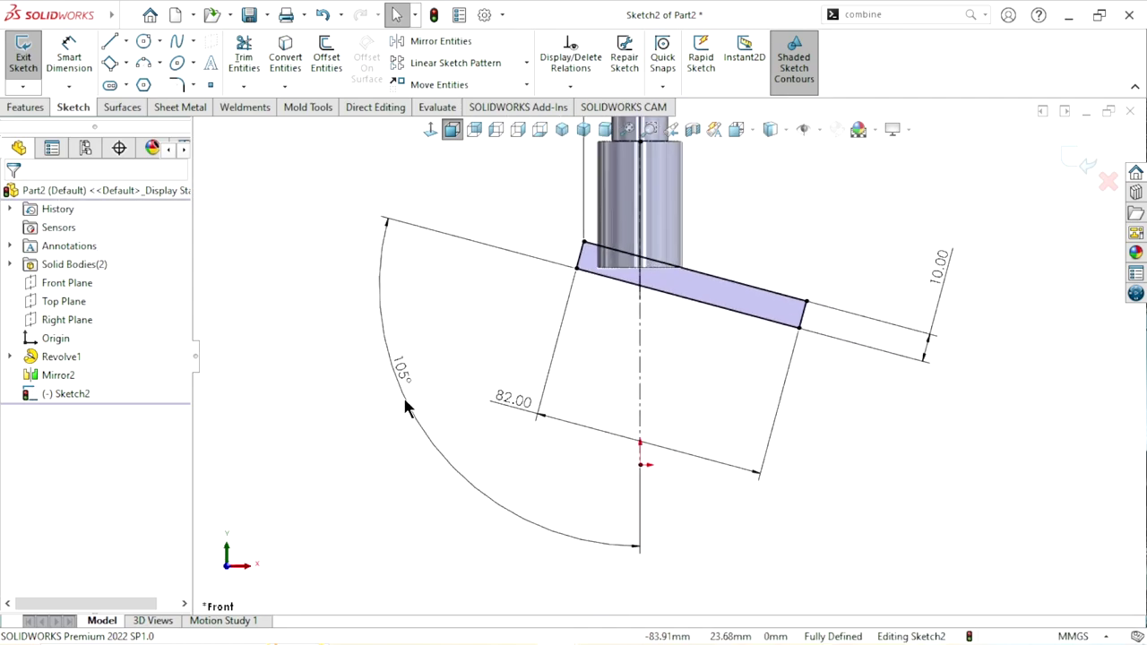
{"action": "left_click_drag", "start_coordinate": [421, 384], "coordinate": [636, 397]}
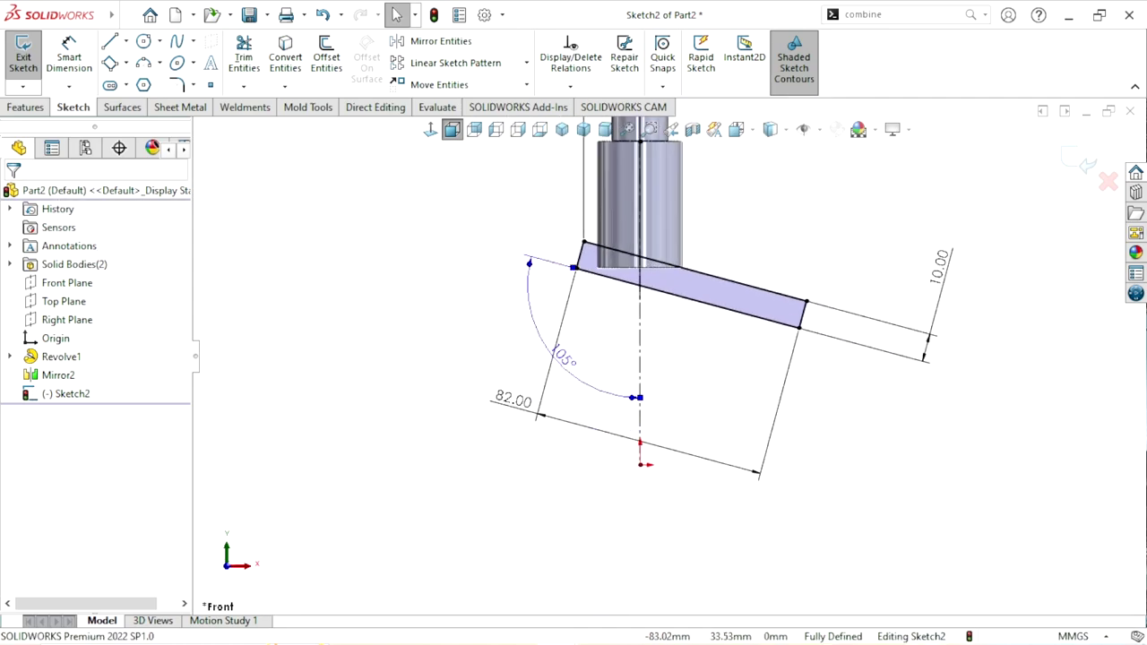
{"action": "mouse_move", "coordinate": [513, 401]}
{"action": "left_mouse_down"}
{"action": "mouse_move", "coordinate": [714, 352]}
{"action": "mouse_move", "coordinate": [776, 423]}
{"action": "left_mouse_up"}
{"action": "left_click", "coordinate": [744, 434]}
{"action": "scroll", "coordinate": [744, 435], "scroll_direction": "up", "scroll_amount": 2}
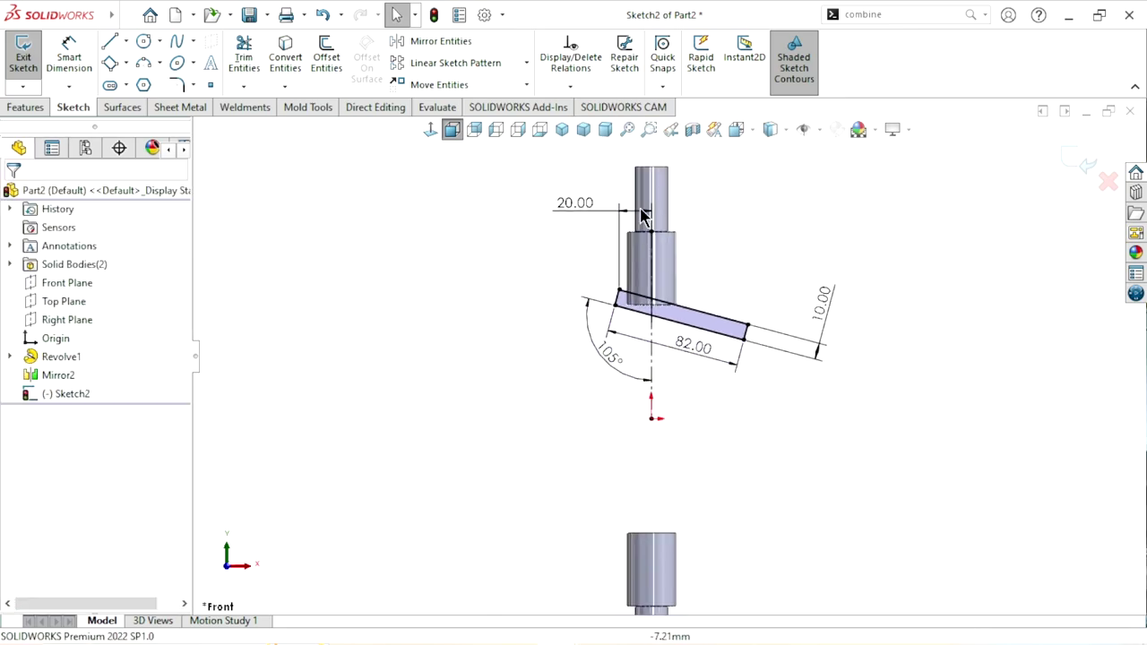
{"action": "left_click_drag", "start_coordinate": [565, 208], "coordinate": [533, 250]}
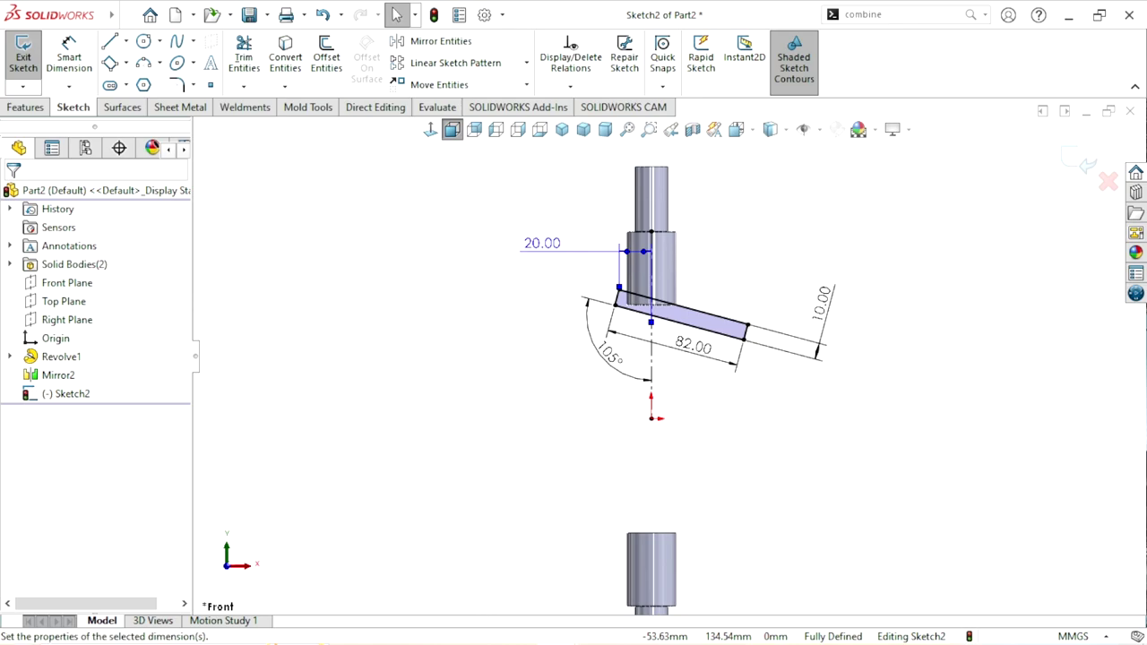
{"action": "left_click", "coordinate": [350, 319]}
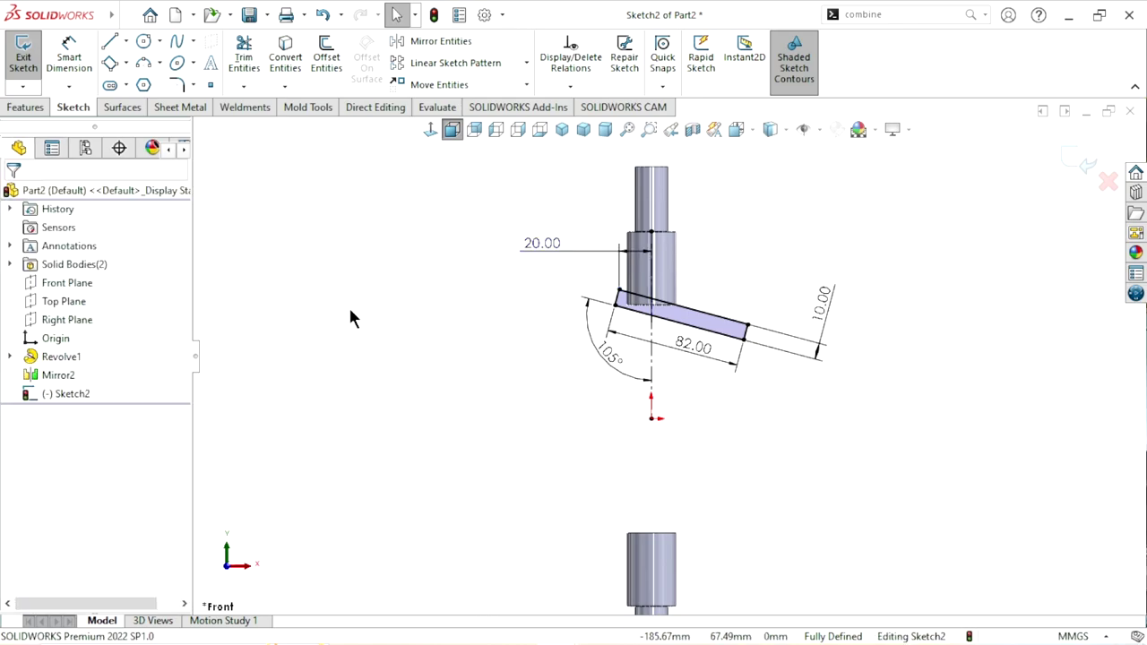
- Extrude the arm sketch 35 mm Mid Plane into a plate joined to the upper shaft
{"action": "left_click", "coordinate": [36, 106]}
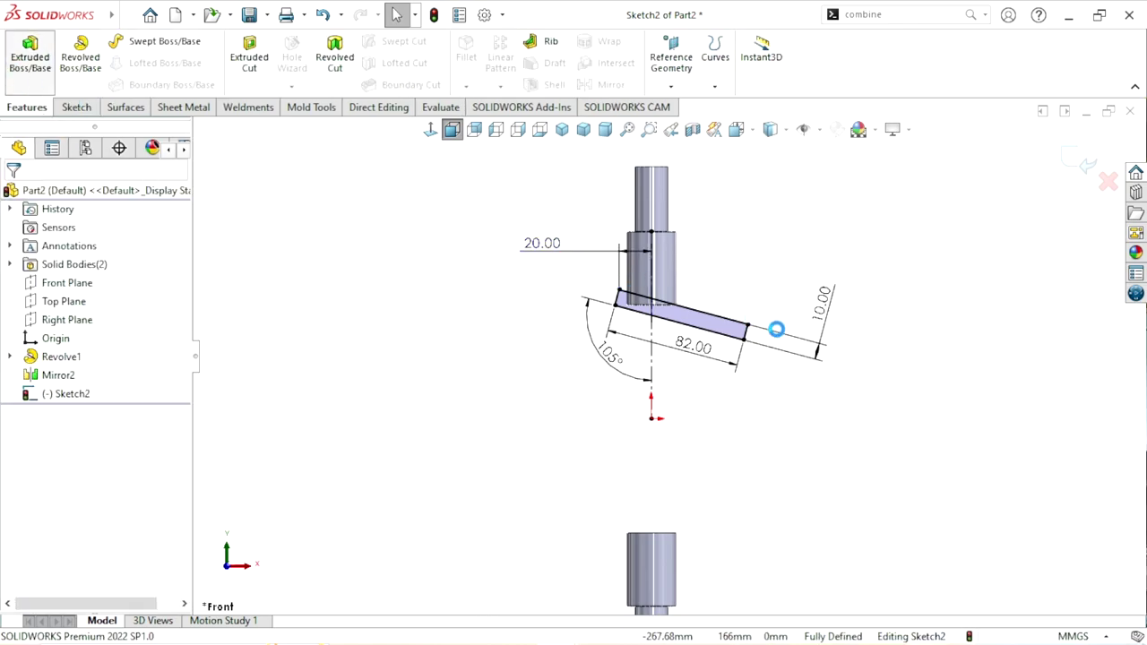
{"action": "key", "text": "ctrl+7"}
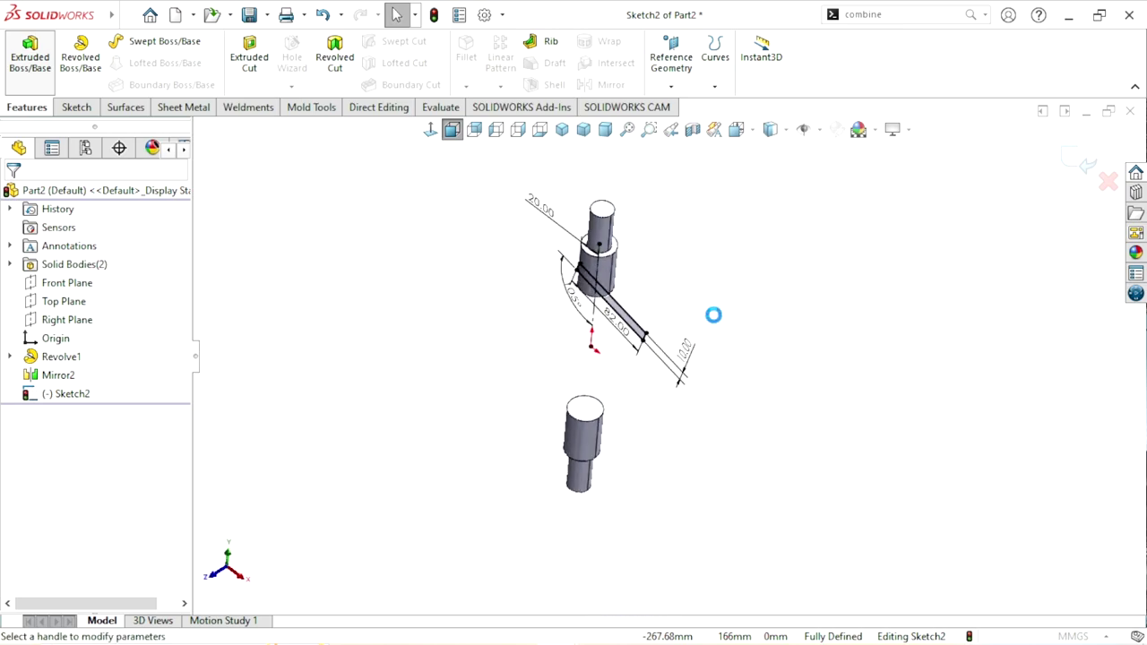
{"action": "scroll", "coordinate": [641, 345], "scroll_direction": "down", "scroll_amount": 4}
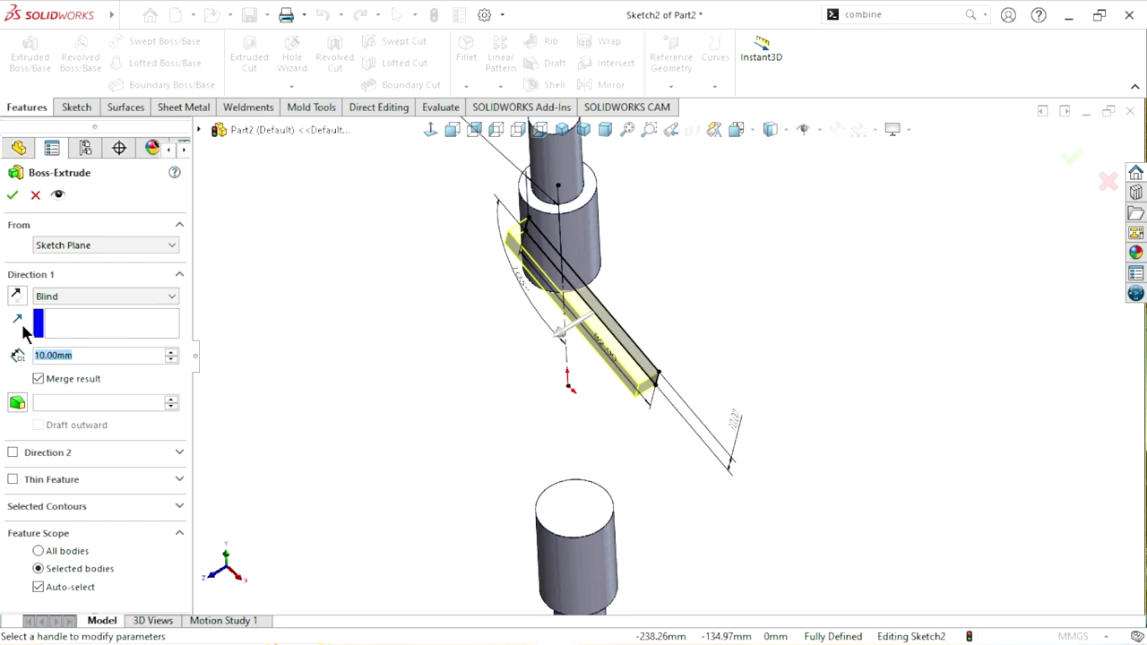
{"action": "type", "text": "35"}
{"action": "key", "text": "Return"}
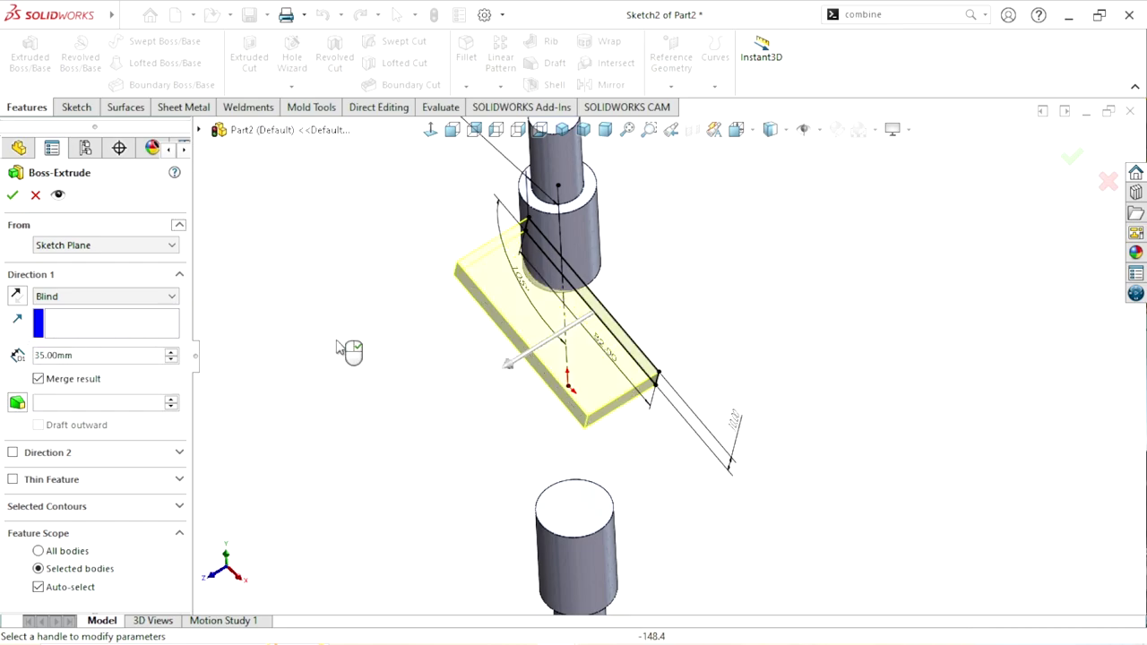
{"action": "left_click", "coordinate": [65, 295]}
{"action": "left_click", "coordinate": [54, 376]}
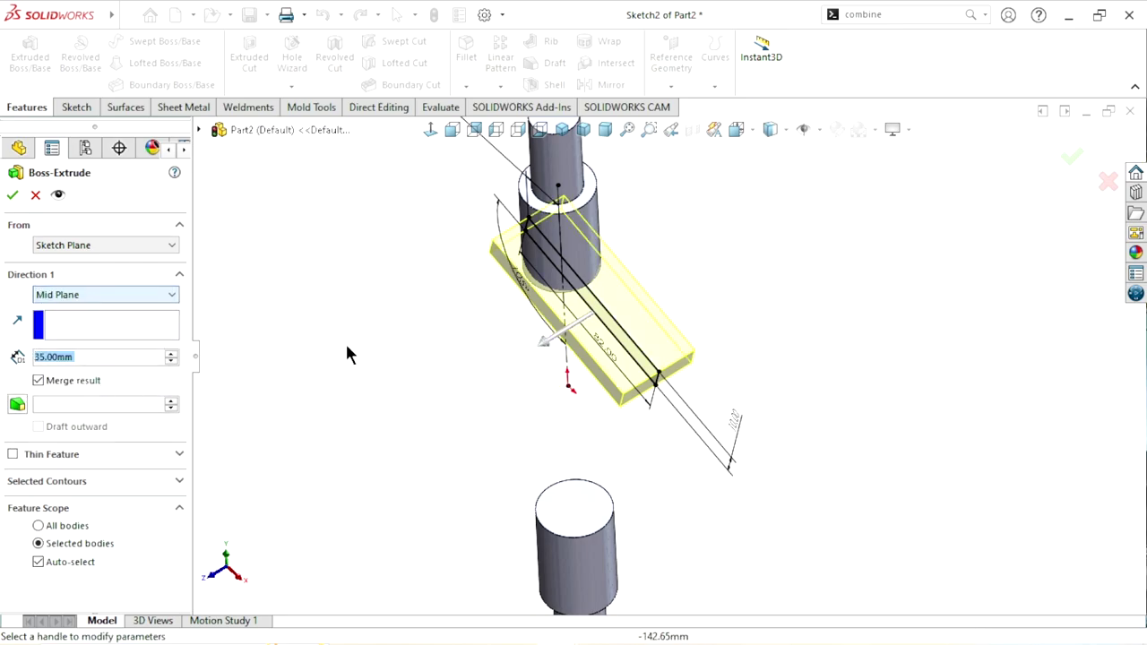
{"action": "left_click", "coordinate": [13, 195]}
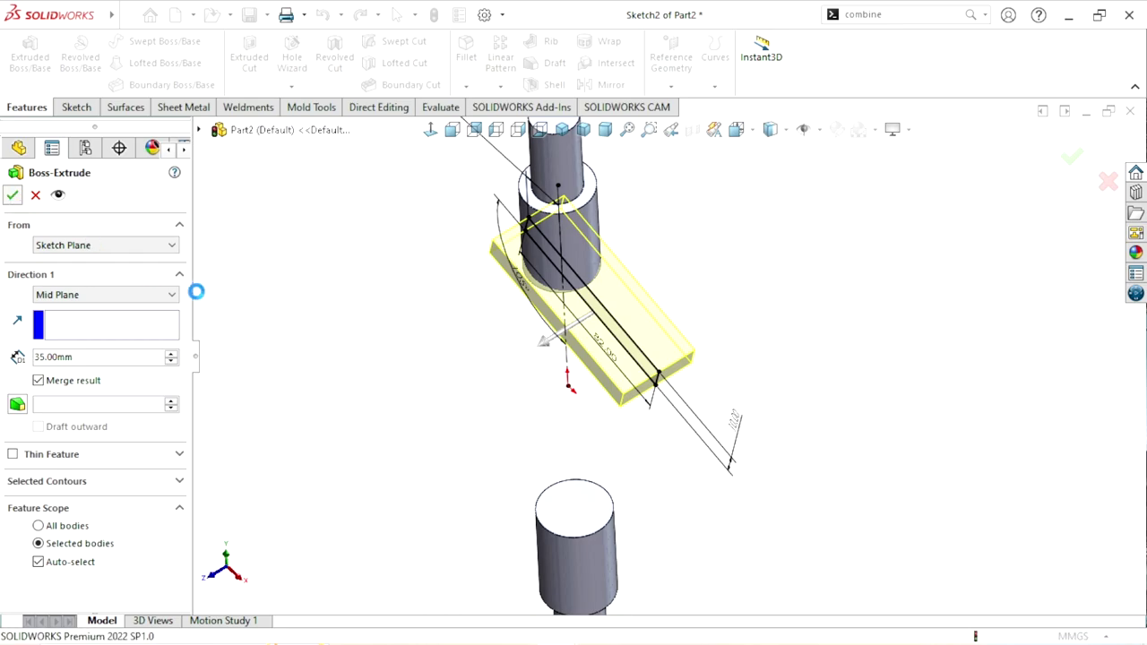
{"action": "scroll", "coordinate": [627, 368], "scroll_direction": "up", "scroll_amount": 3}
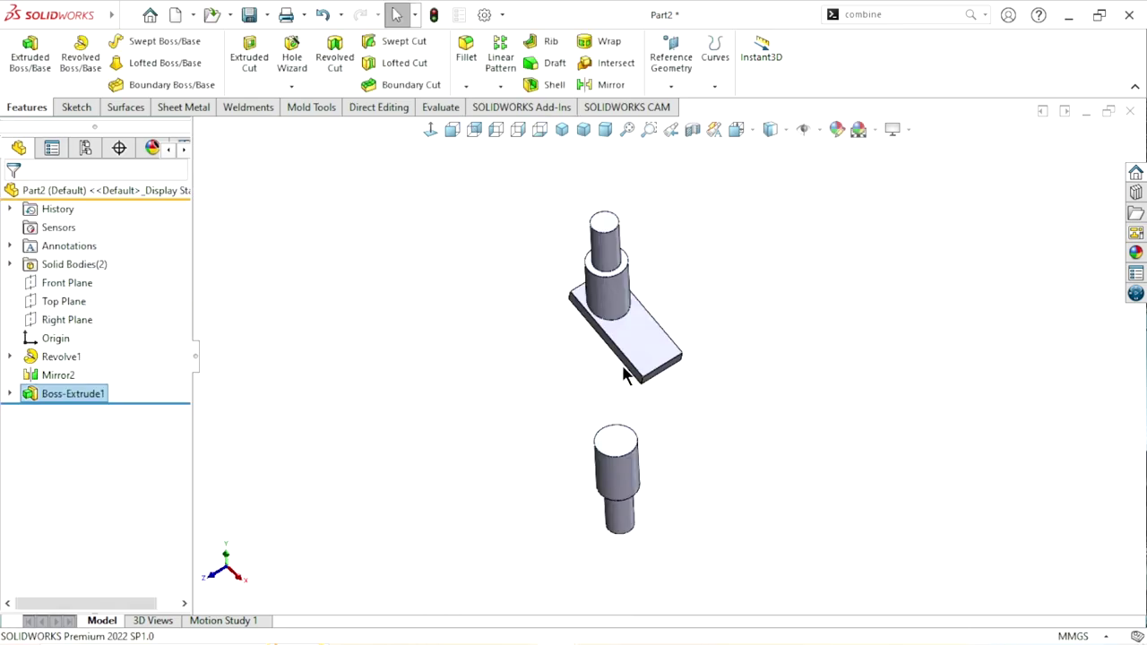
{"action": "left_click", "coordinate": [768, 368]}
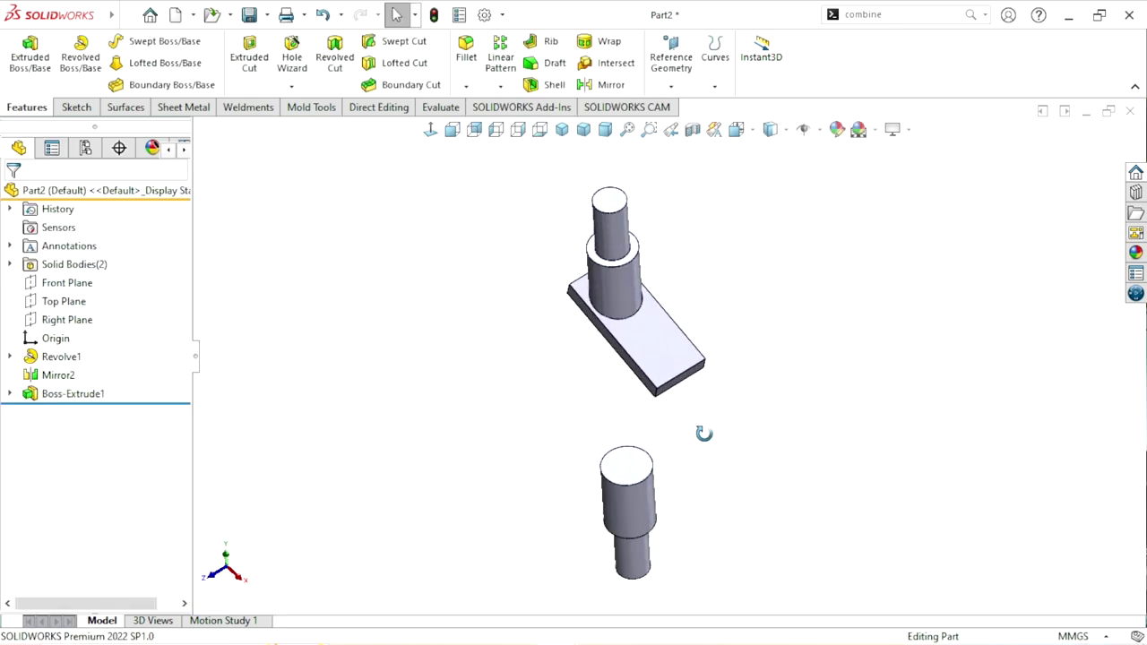
- Open a new sketch on the Front Plane with the 3 Point Corner Rectangle tool
{"action": "left_click", "coordinate": [70, 285]}
{"action": "left_click", "coordinate": [84, 263]}
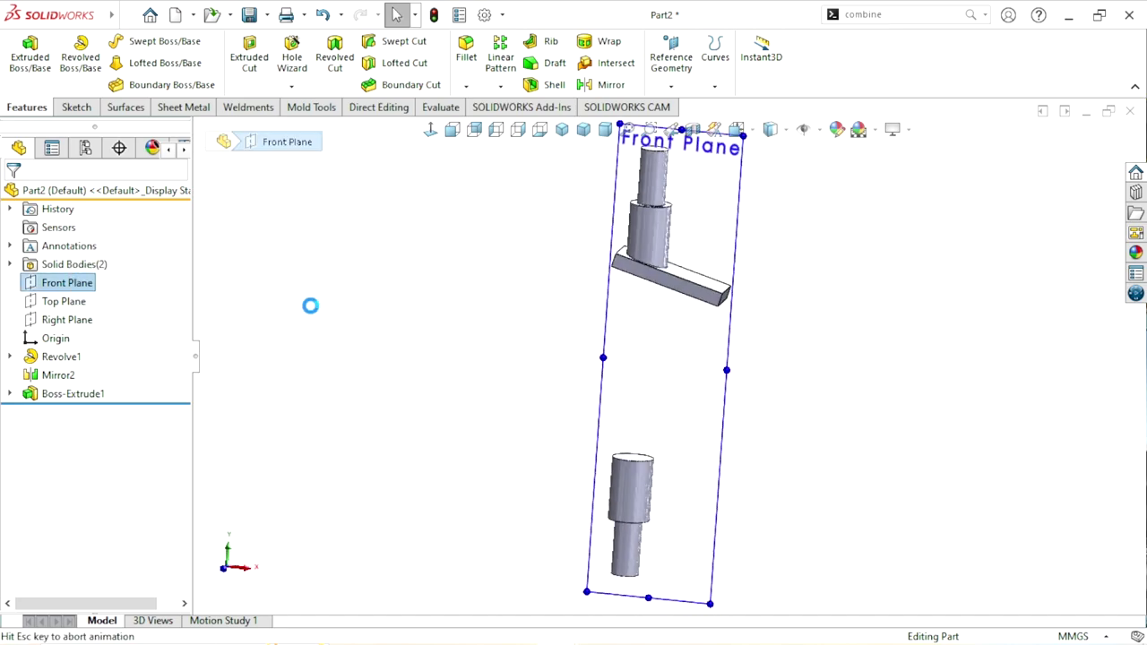
{"action": "left_click", "coordinate": [109, 61]}
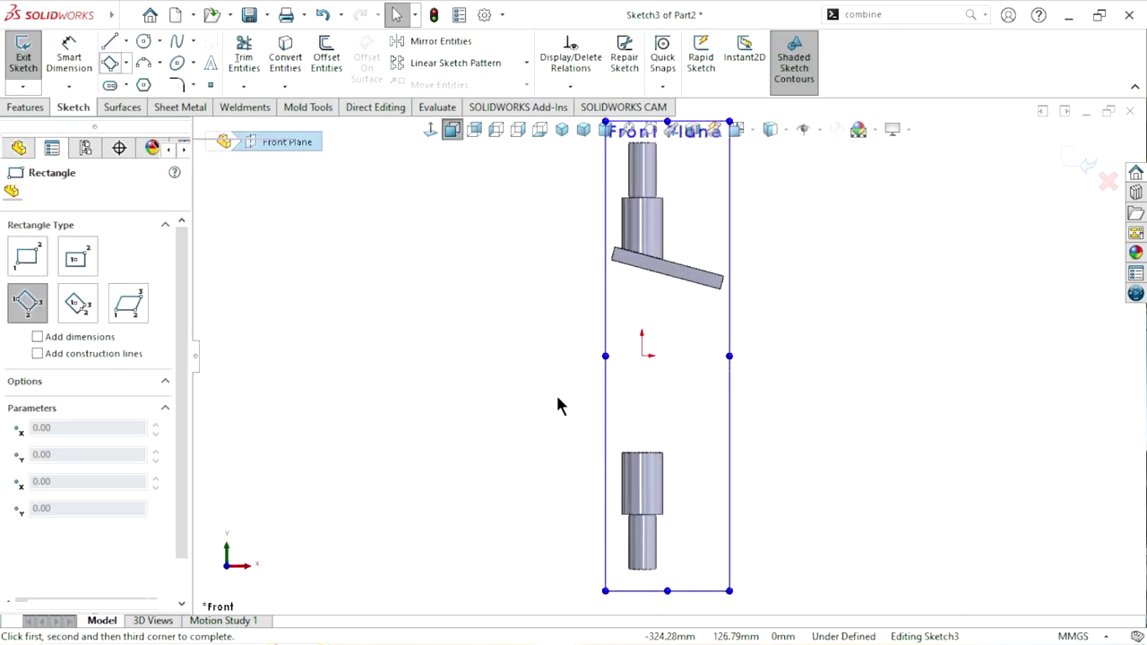
{"action": "scroll", "coordinate": [679, 486], "scroll_direction": "down", "scroll_amount": 1}
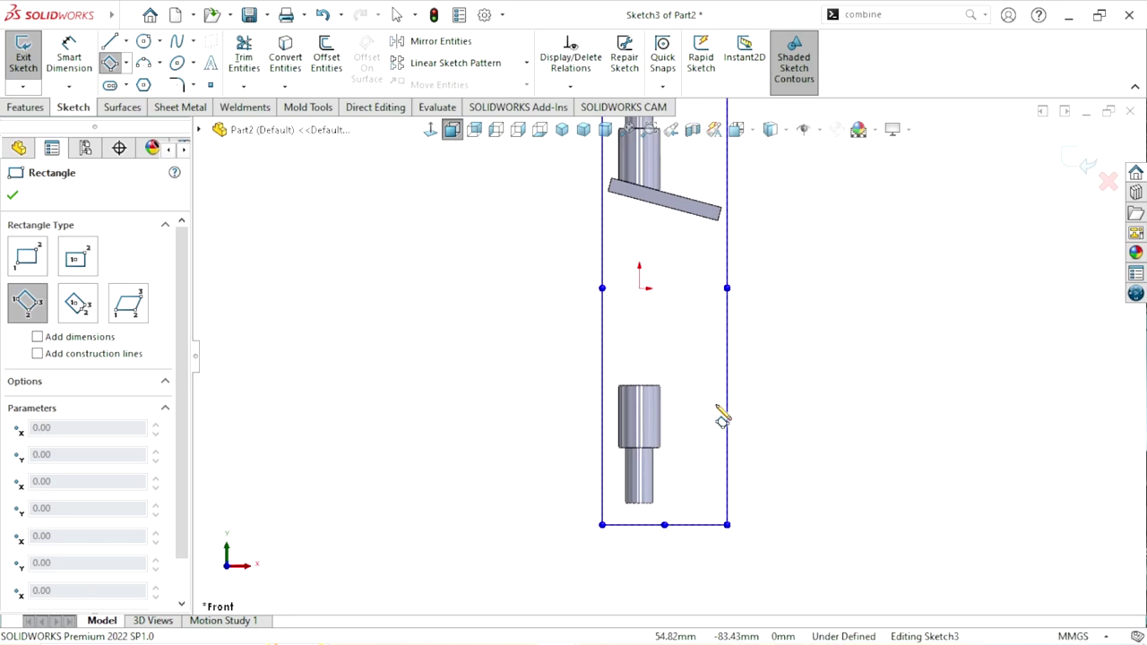
- Draw an angled rectangle from the lower shaft sloping up to the left
{"action": "left_click", "coordinate": [682, 398]}
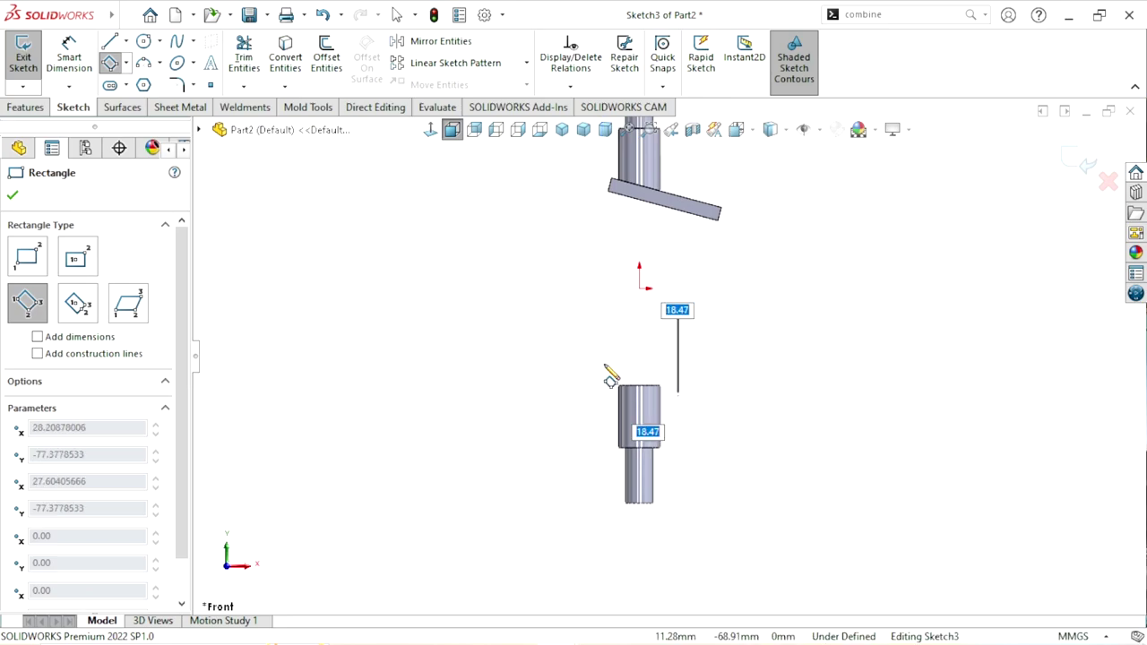
{"action": "left_click", "coordinate": [509, 336]}
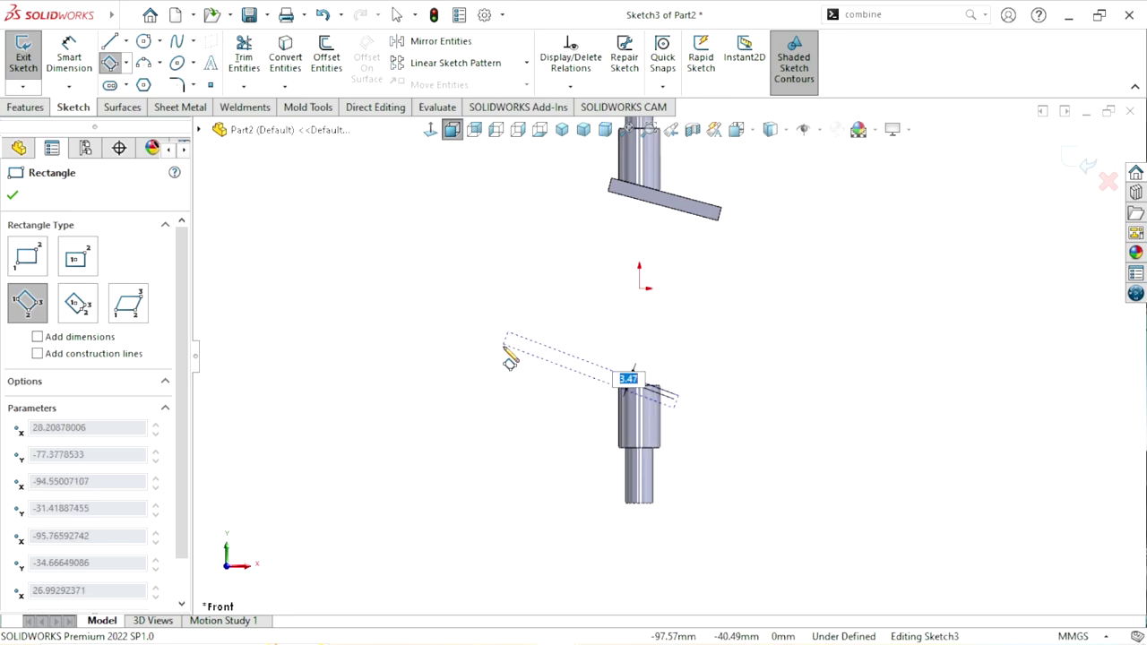
{"action": "left_click", "coordinate": [500, 356]}
{"action": "right_click", "coordinate": [781, 302]}
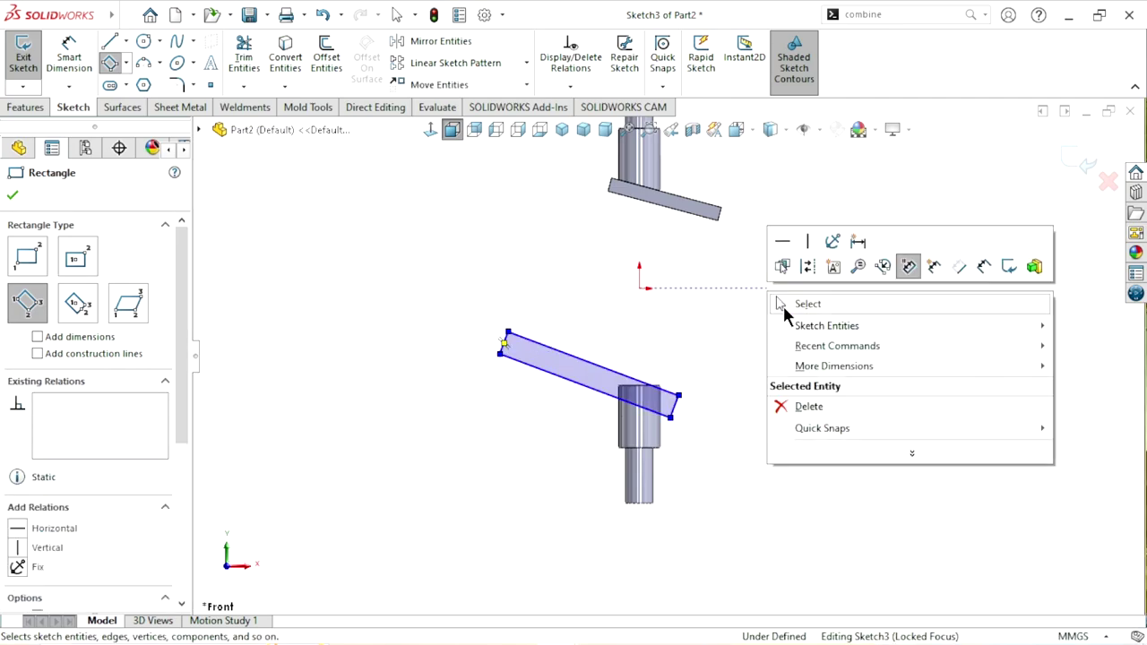
{"action": "left_click", "coordinate": [791, 302]}
{"action": "scroll", "coordinate": [648, 421], "scroll_direction": "down", "scroll_amount": 1}
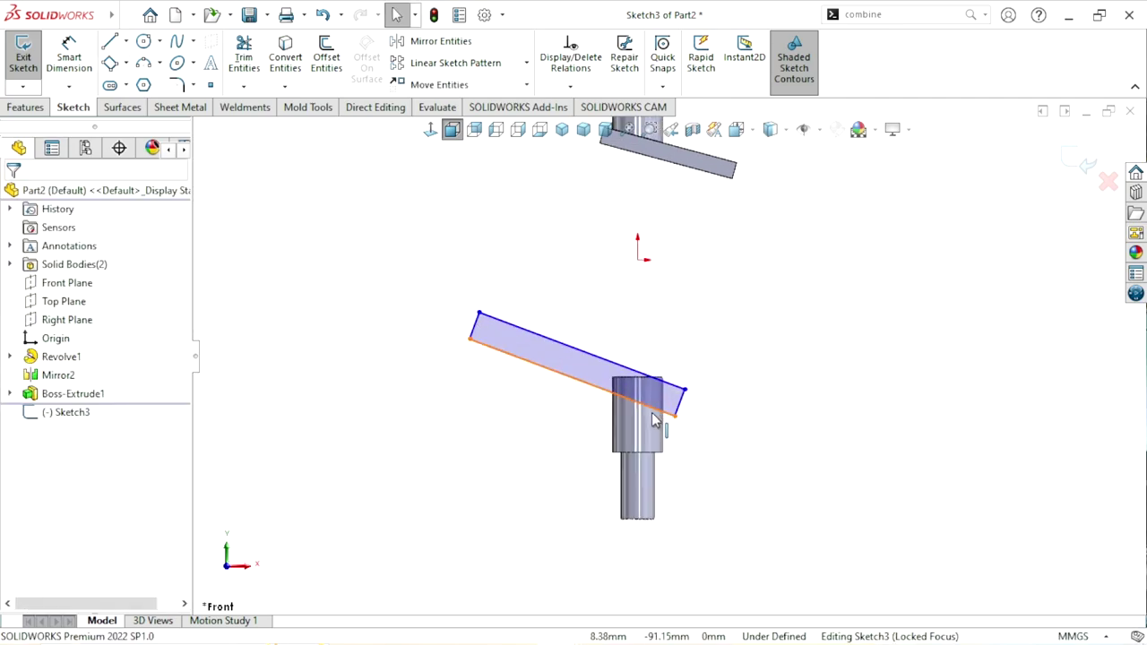
- Remove an unwanted horizontal 122.76 dimension added to the arm's lower edge
{"action": "left_click", "coordinate": [72, 61]}
{"action": "left_click", "coordinate": [532, 426]}
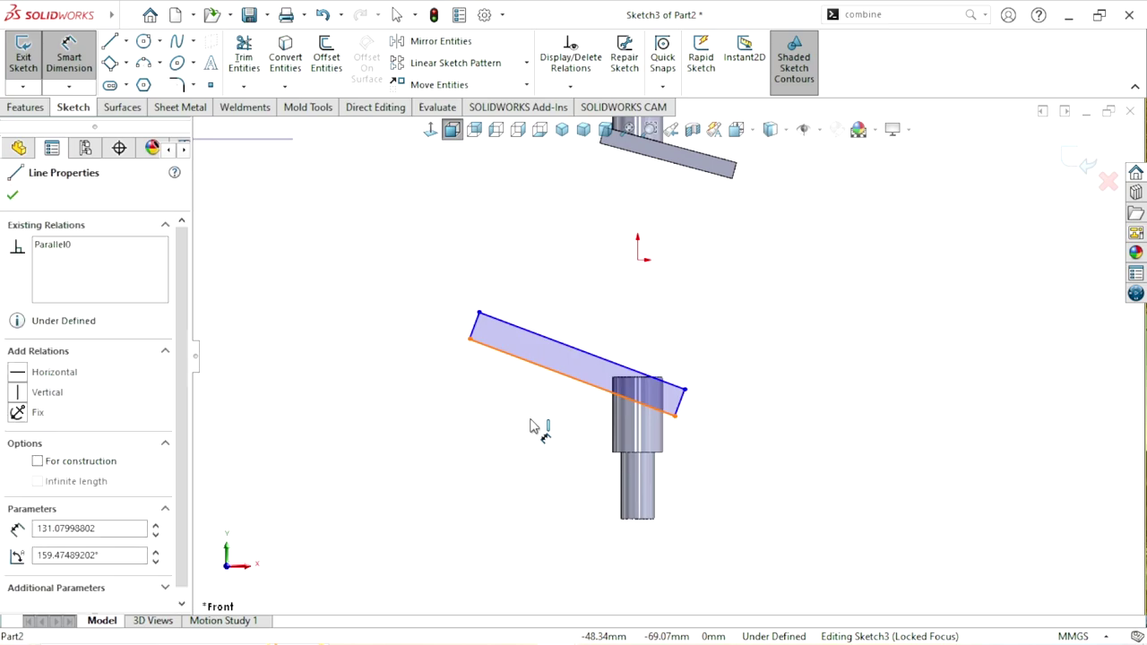
{"action": "left_click", "coordinate": [532, 427]}
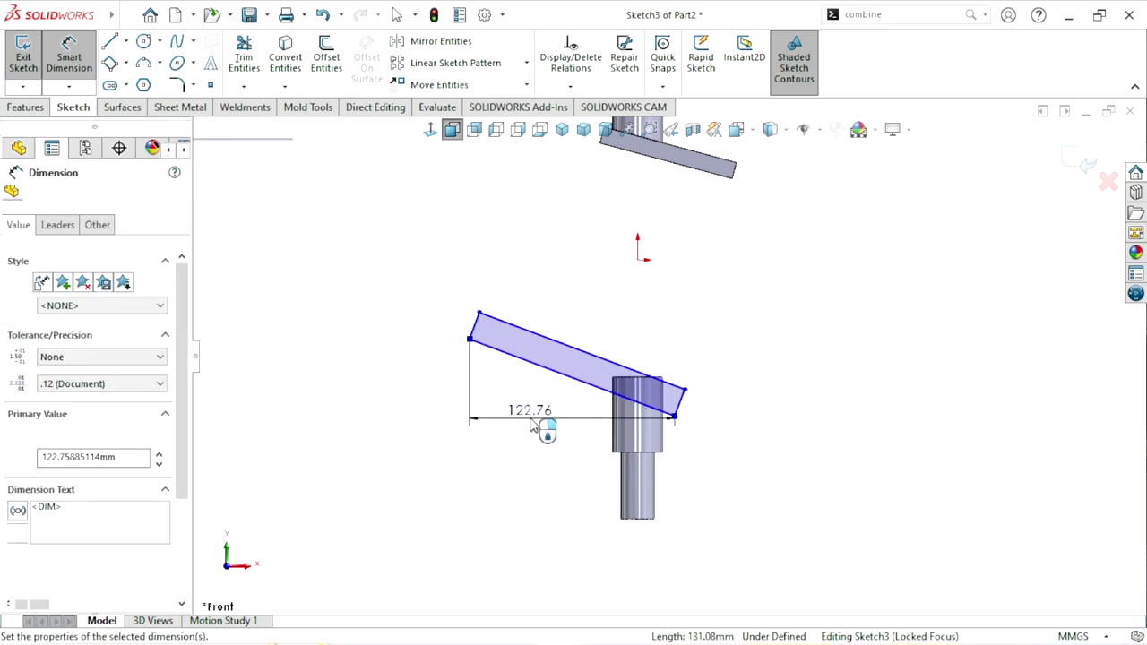
{"action": "key", "text": "Return"}
{"action": "key", "text": "Escape"}
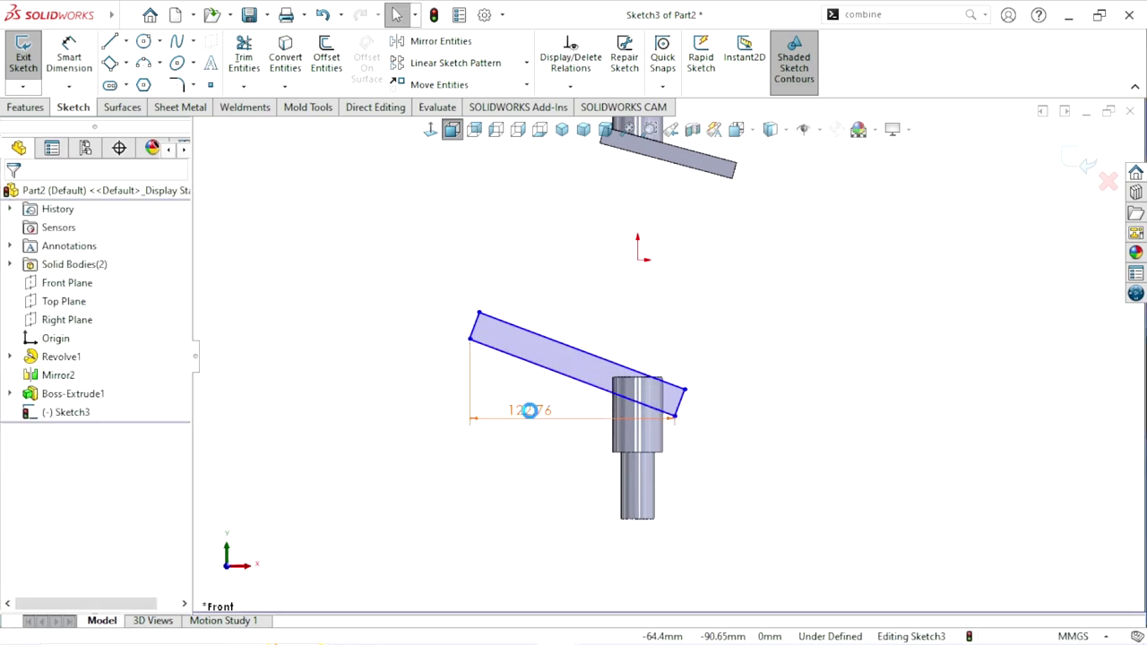
{"action": "left_click", "coordinate": [530, 410]}
{"action": "key", "text": "Delete"}
- Add an aligned 82 mm length dimension along the arm's long edge
{"action": "left_click", "coordinate": [69, 57]}
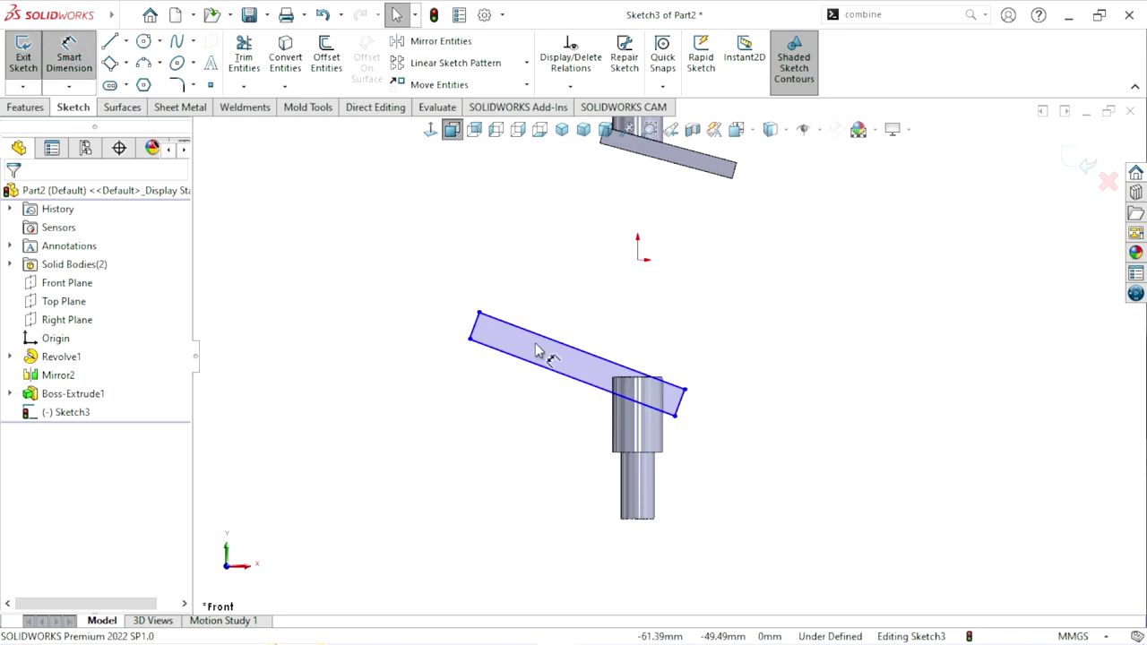
{"action": "left_click", "coordinate": [500, 412]}
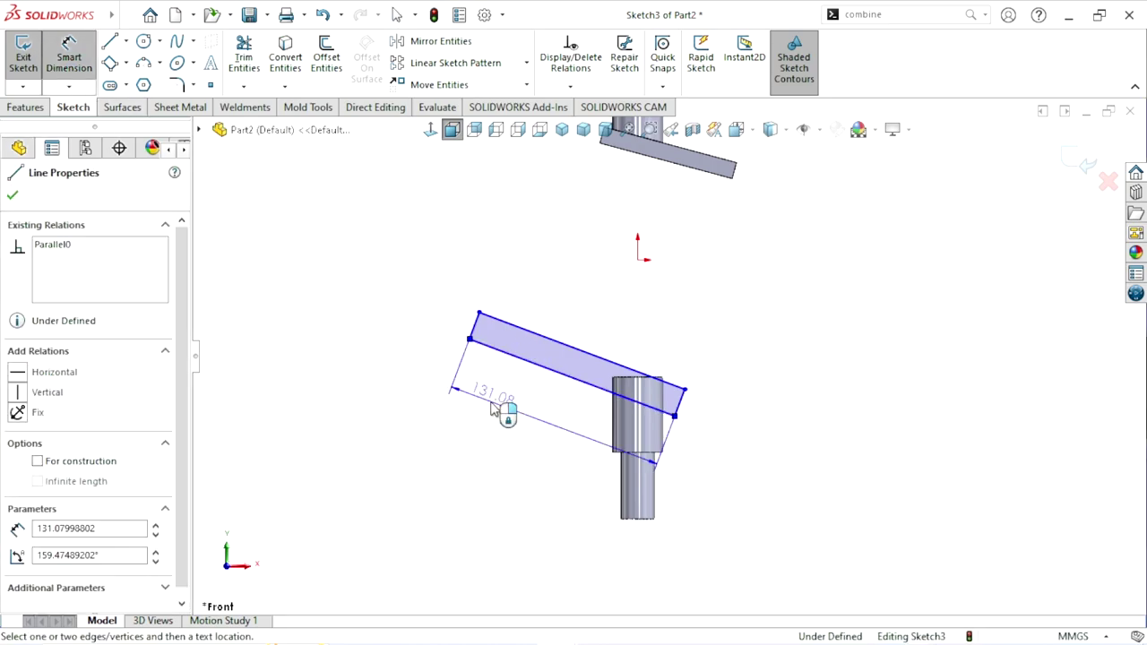
{"action": "left_click", "coordinate": [495, 409]}
{"action": "type", "text": "82"}
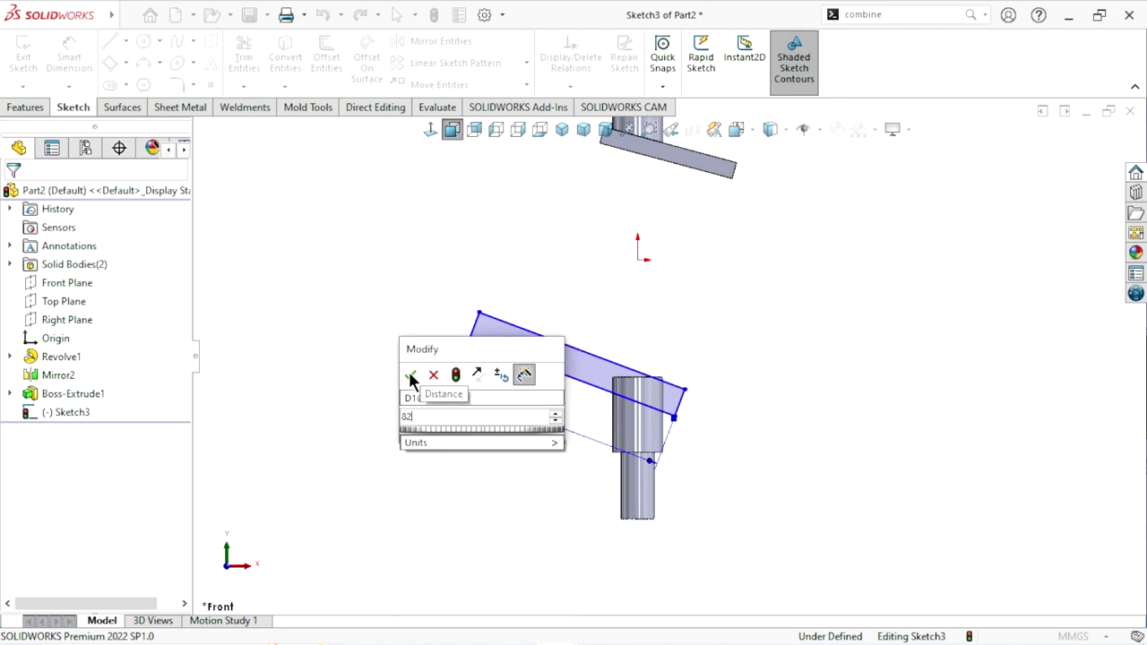
{"action": "left_click", "coordinate": [410, 375]}
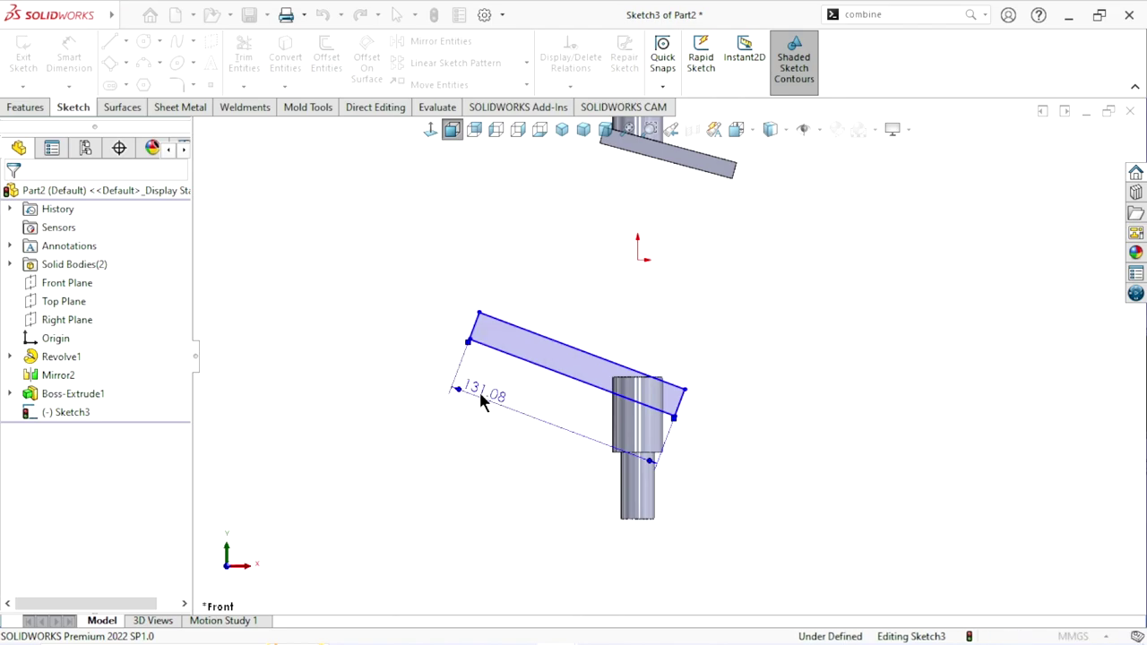
{"action": "left_click", "coordinate": [481, 323]}
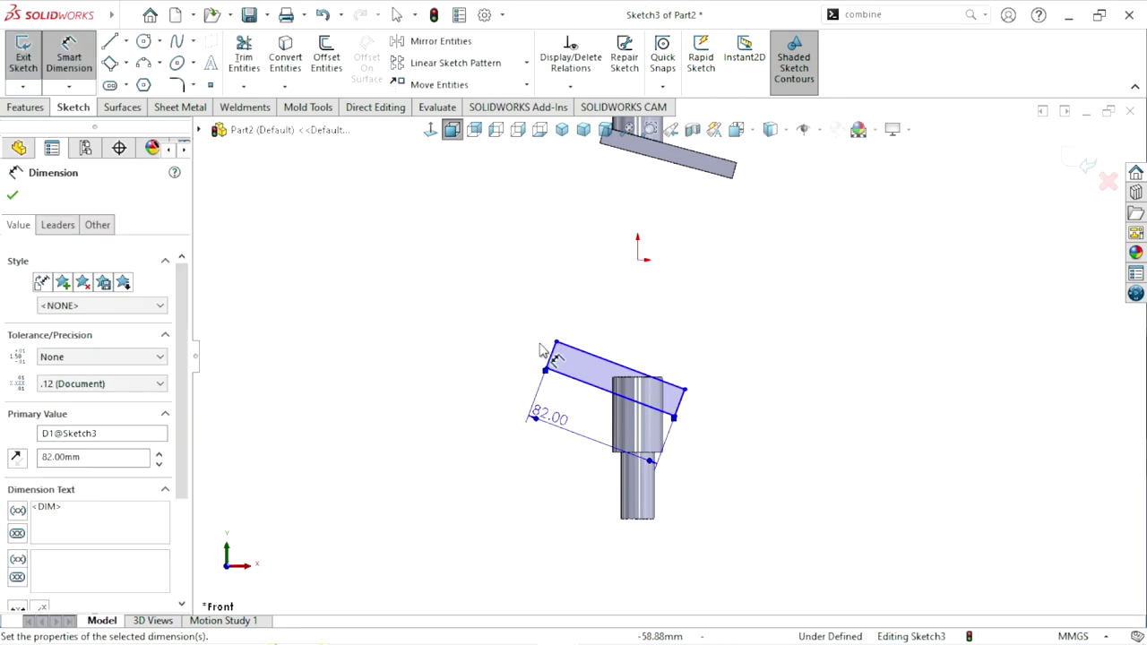
- Dimension the arm's short end edge to 10 mm width and close the dimension properties
{"action": "left_click", "coordinate": [552, 356]}
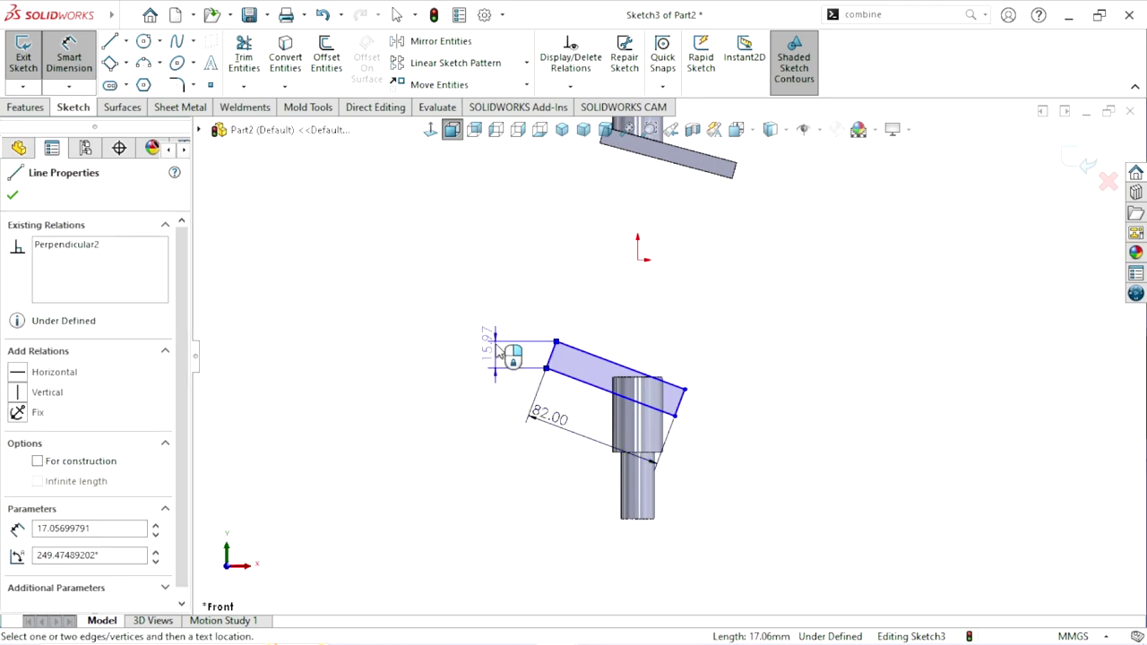
{"action": "left_click", "coordinate": [473, 397]}
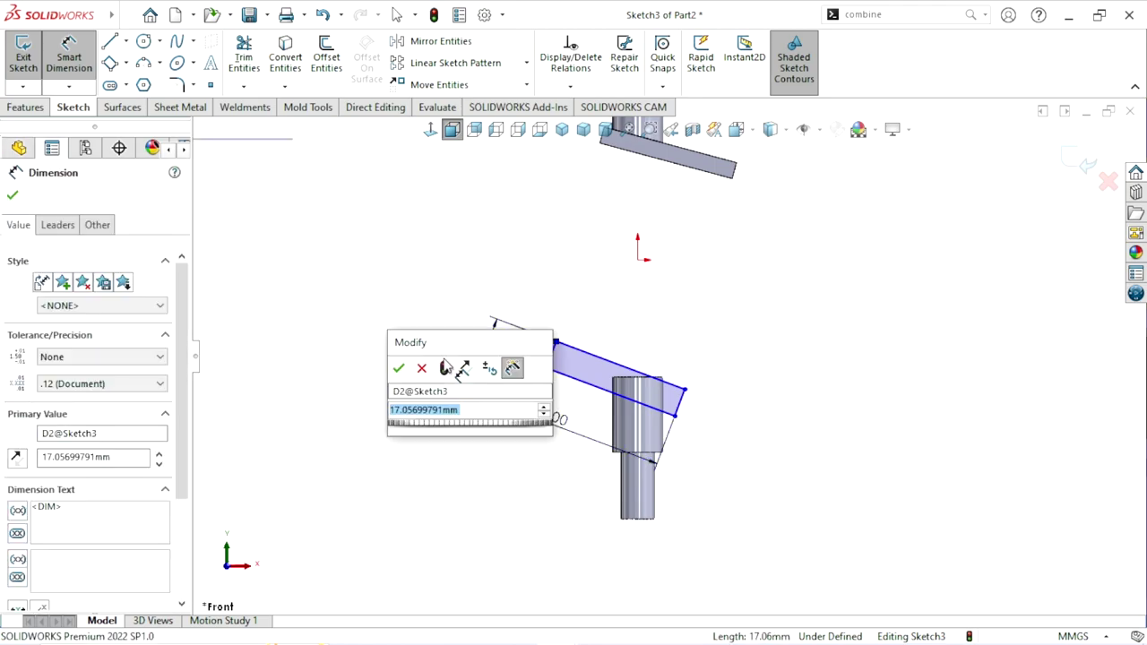
{"action": "type", "text": "10"}
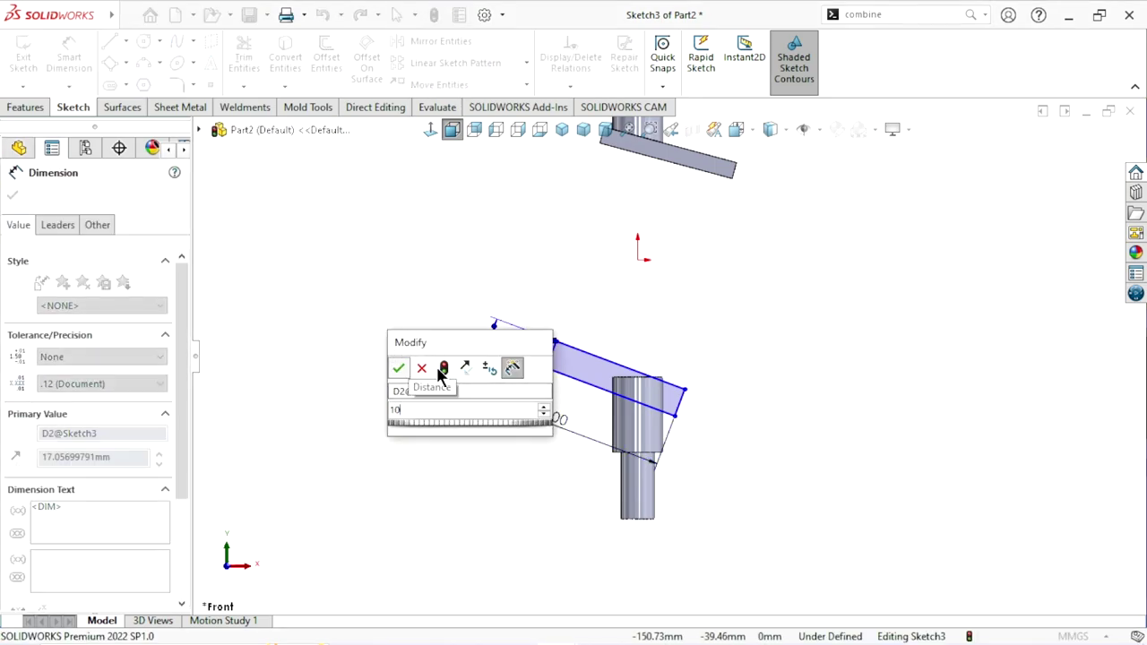
{"action": "key", "text": "Return"}
{"action": "scroll", "coordinate": [694, 430], "scroll_direction": "up", "scroll_amount": 2}
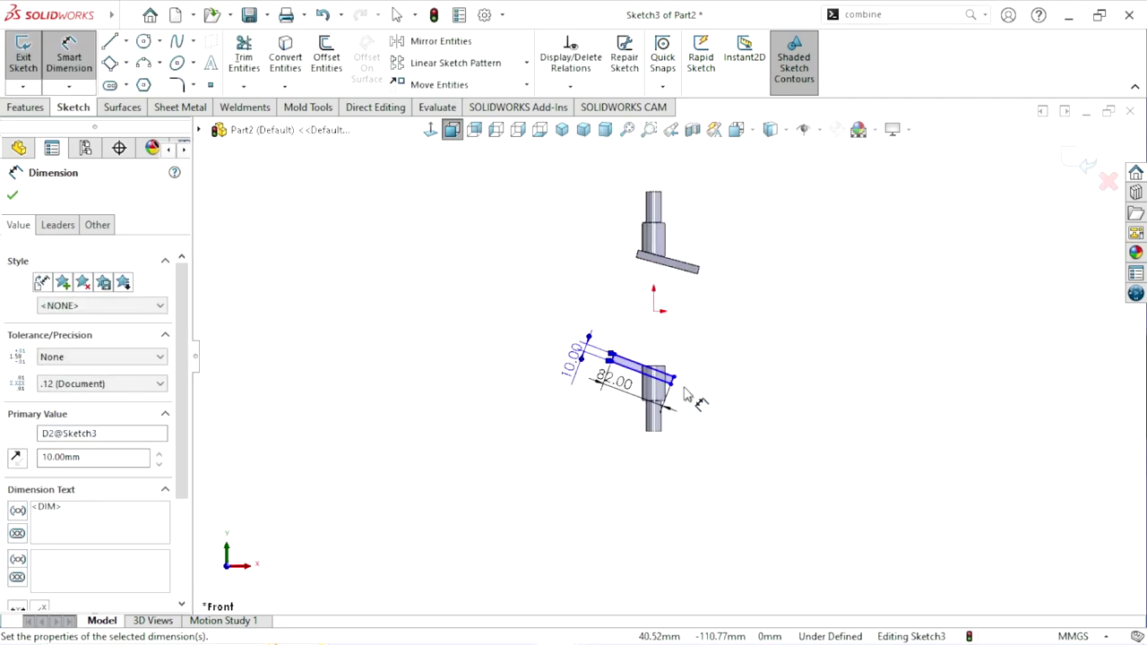
{"action": "scroll", "coordinate": [685, 394], "scroll_direction": "down", "scroll_amount": 1}
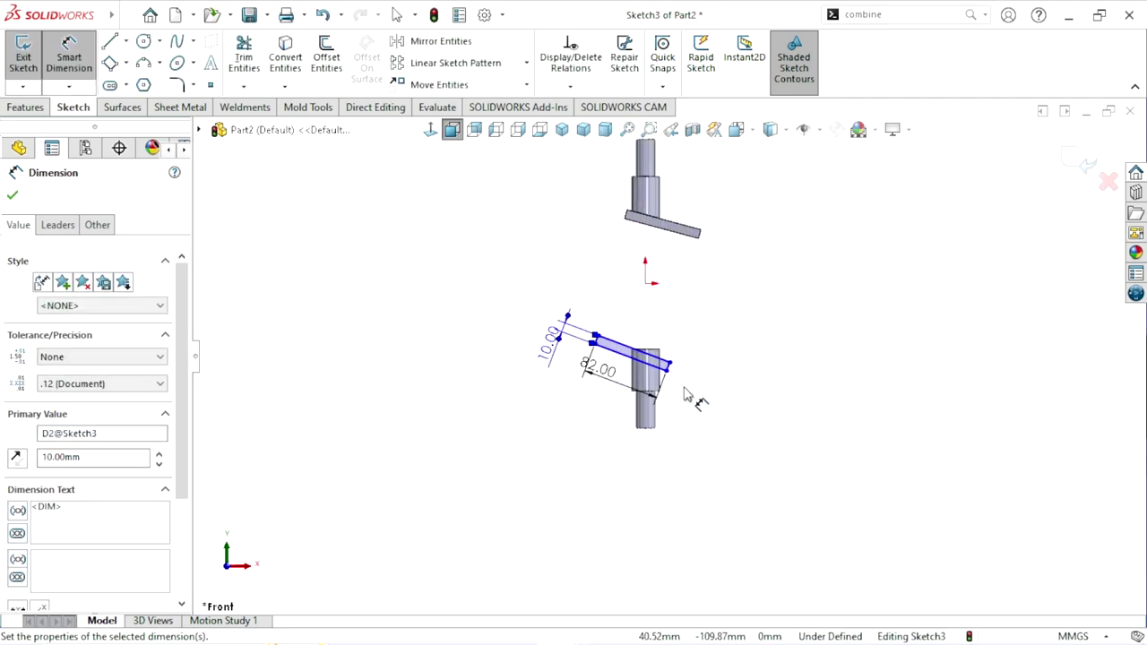
{"action": "scroll", "coordinate": [686, 394], "scroll_direction": "down", "scroll_amount": 2}
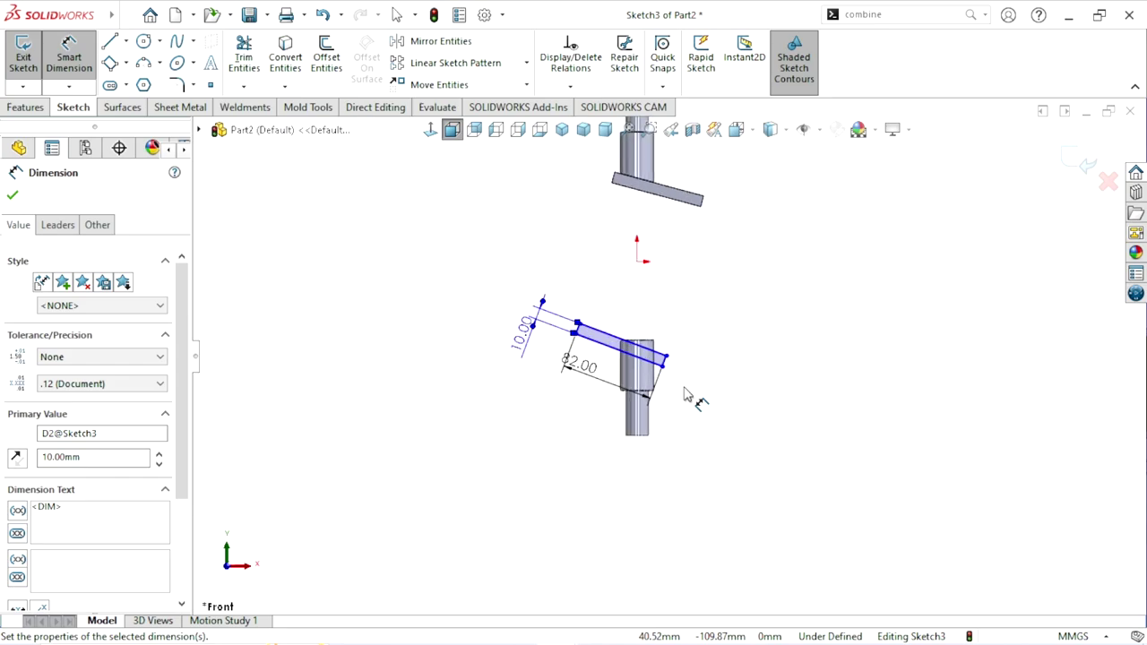
{"action": "scroll", "coordinate": [673, 375], "scroll_direction": "down", "scroll_amount": 2}
{"action": "scroll", "coordinate": [668, 372], "scroll_direction": "down", "scroll_amount": 1}
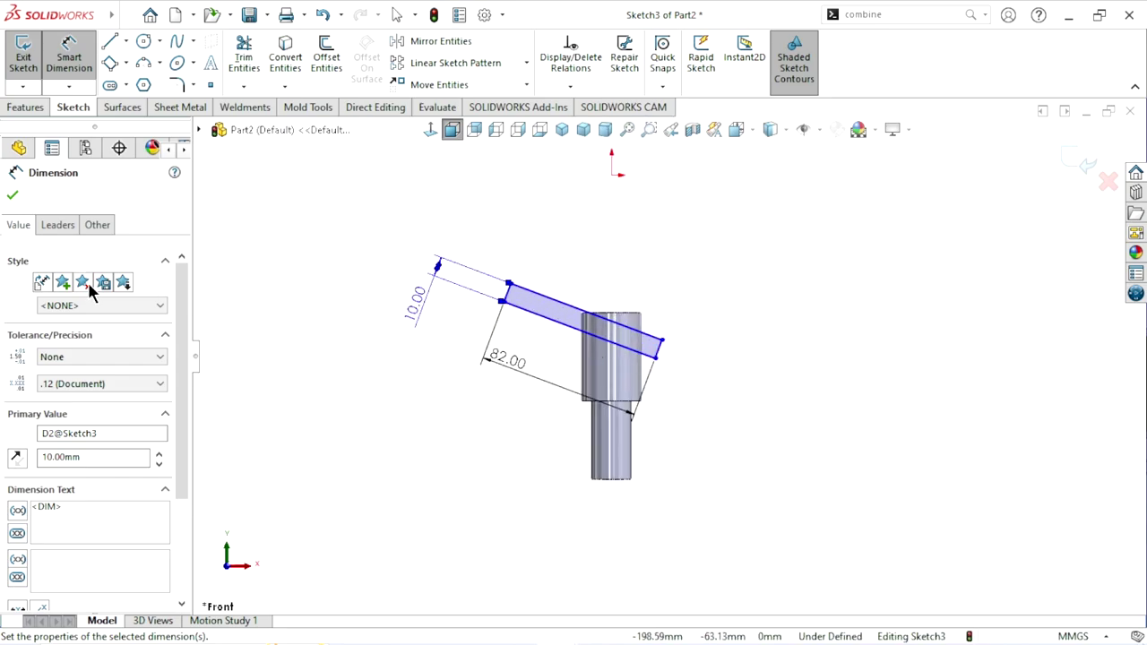
{"action": "left_click", "coordinate": [11, 195]}
- Draw a vertical construction centerline down from the origin
{"action": "scroll", "coordinate": [652, 383], "scroll_direction": "down", "scroll_amount": 1}
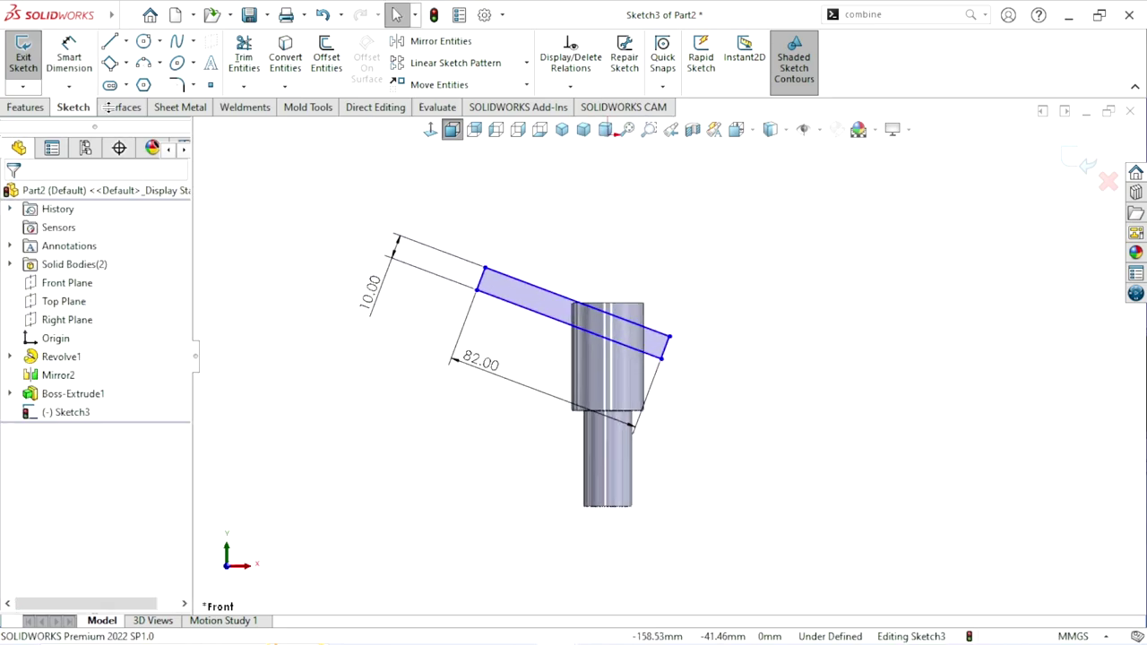
{"action": "left_click", "coordinate": [125, 40]}
{"action": "left_click", "coordinate": [152, 82]}
{"action": "scroll", "coordinate": [624, 233], "scroll_direction": "up", "scroll_amount": 1}
{"action": "left_click", "coordinate": [617, 171]}
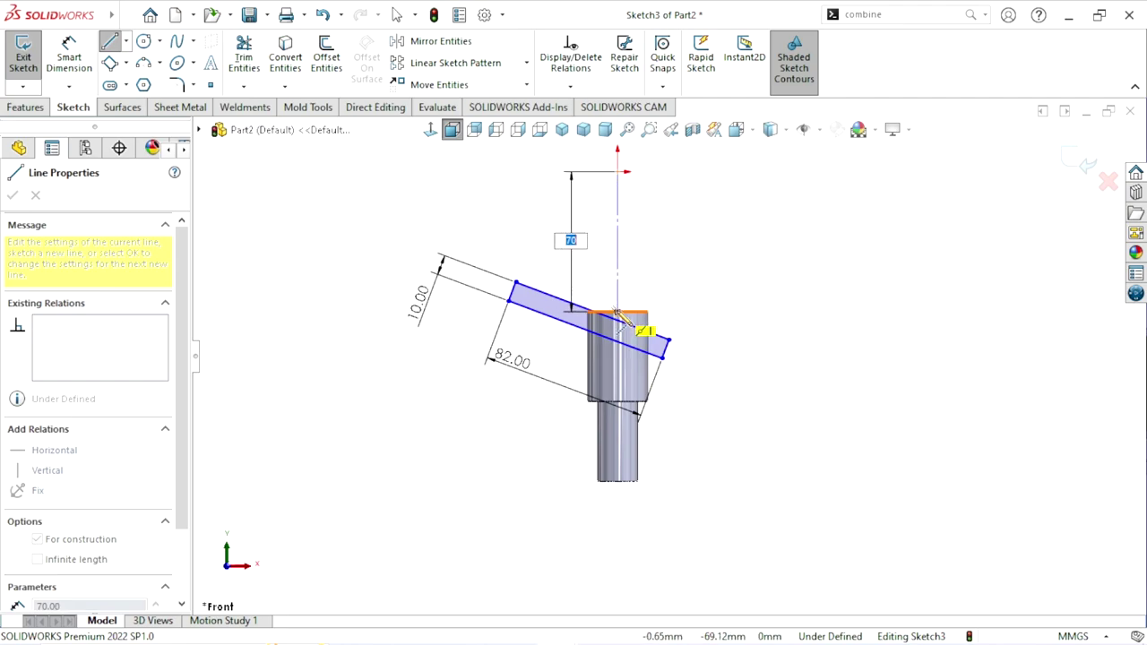
{"action": "right_click", "coordinate": [766, 274]}
{"action": "left_click", "coordinate": [802, 282]}
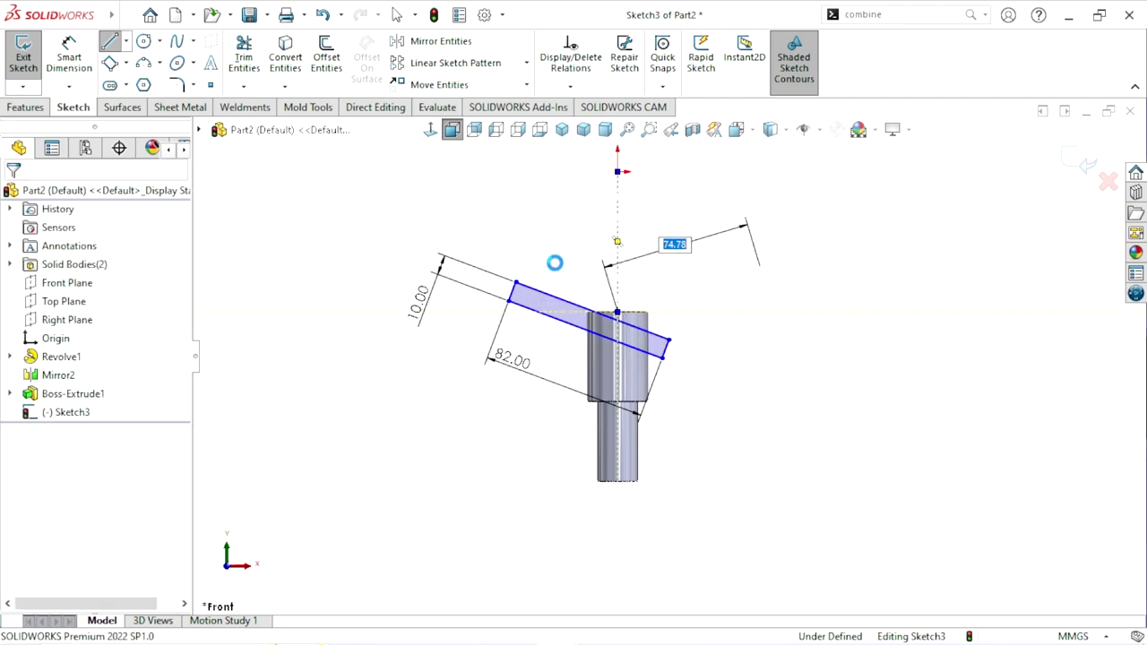
- Dimension the angle between the centerline and the arm's upper edge to 105°
{"action": "left_click", "coordinate": [69, 56]}
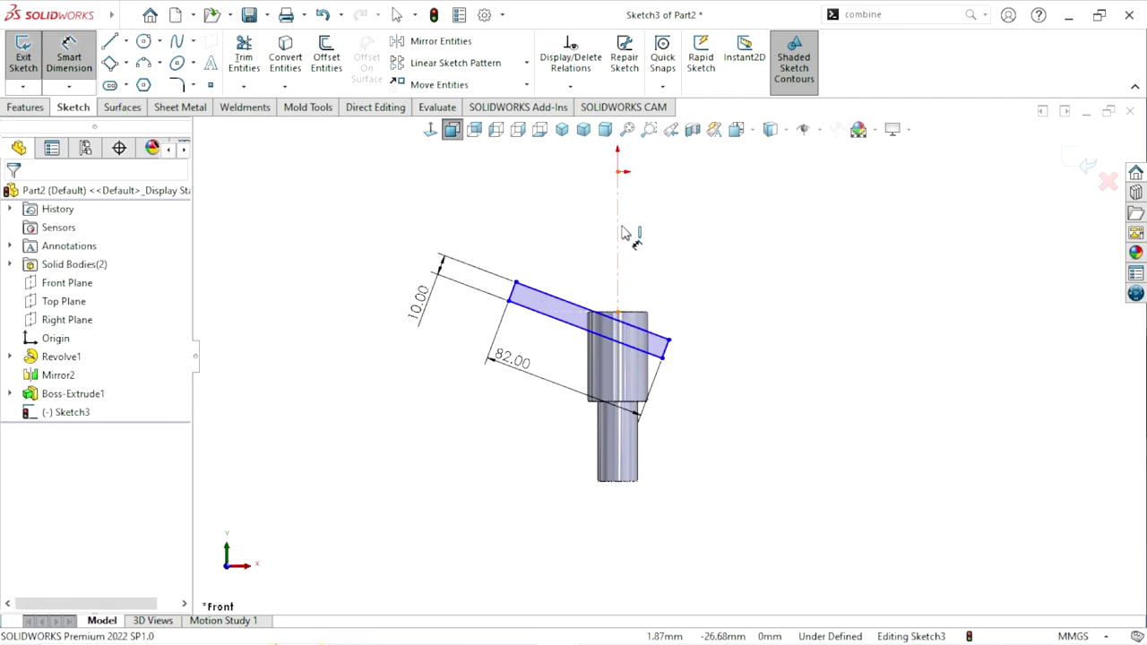
{"action": "left_click", "coordinate": [618, 310]}
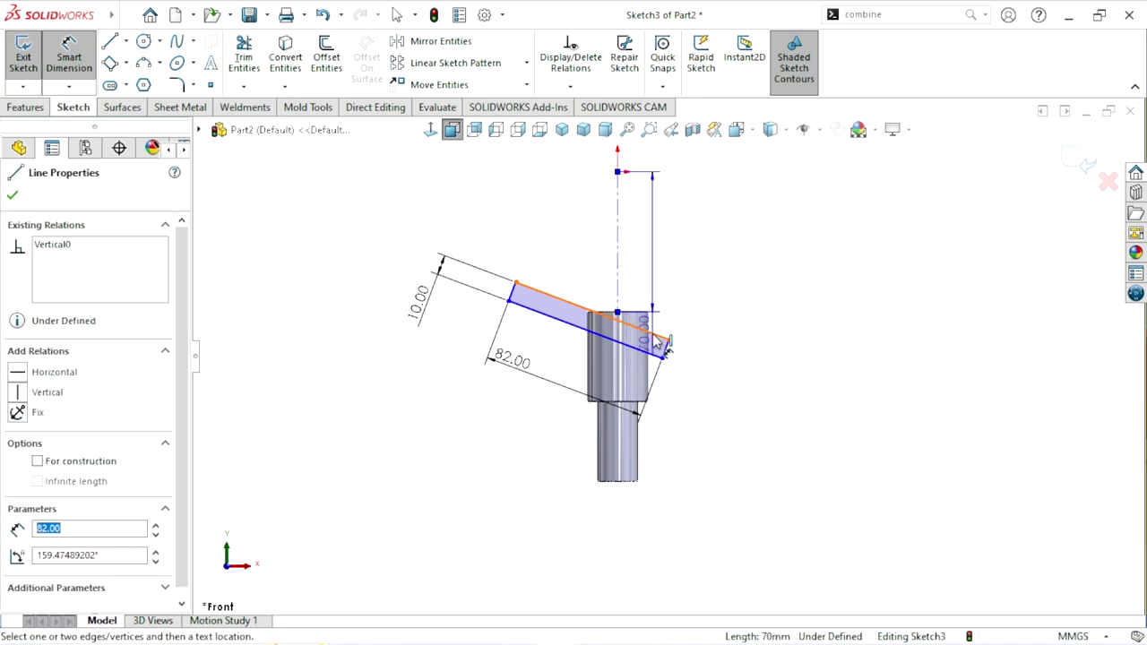
{"action": "left_click", "coordinate": [656, 334]}
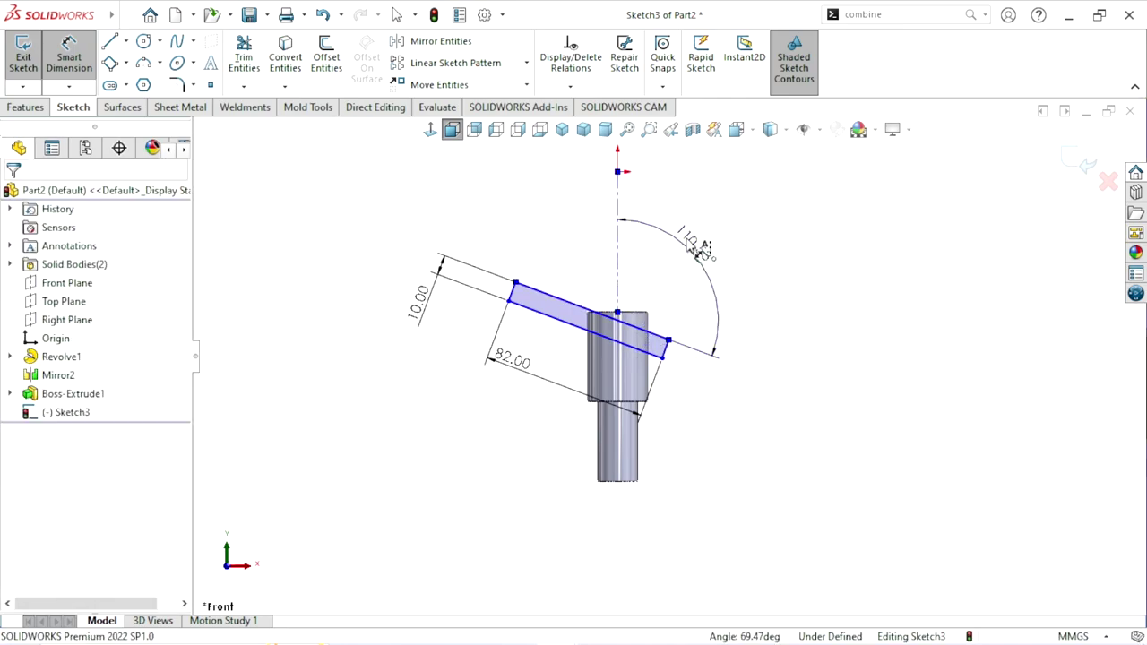
{"action": "left_click", "coordinate": [698, 249]}
{"action": "type", "text": "1"}
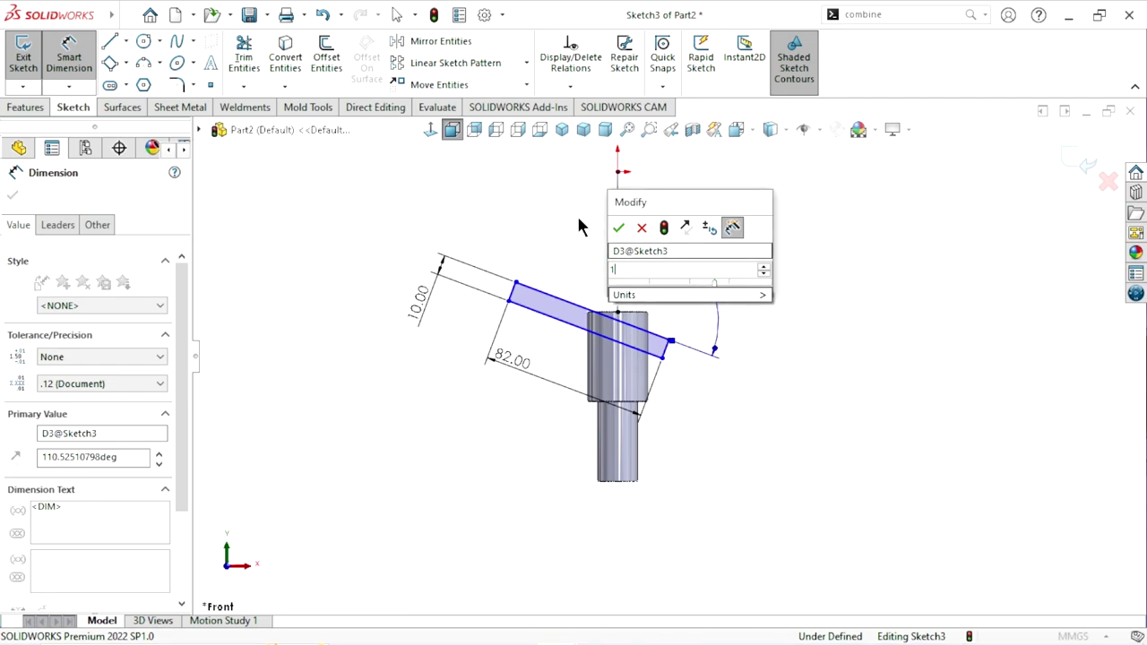
{"action": "type", "text": "05"}
{"action": "left_click", "coordinate": [618, 228]}
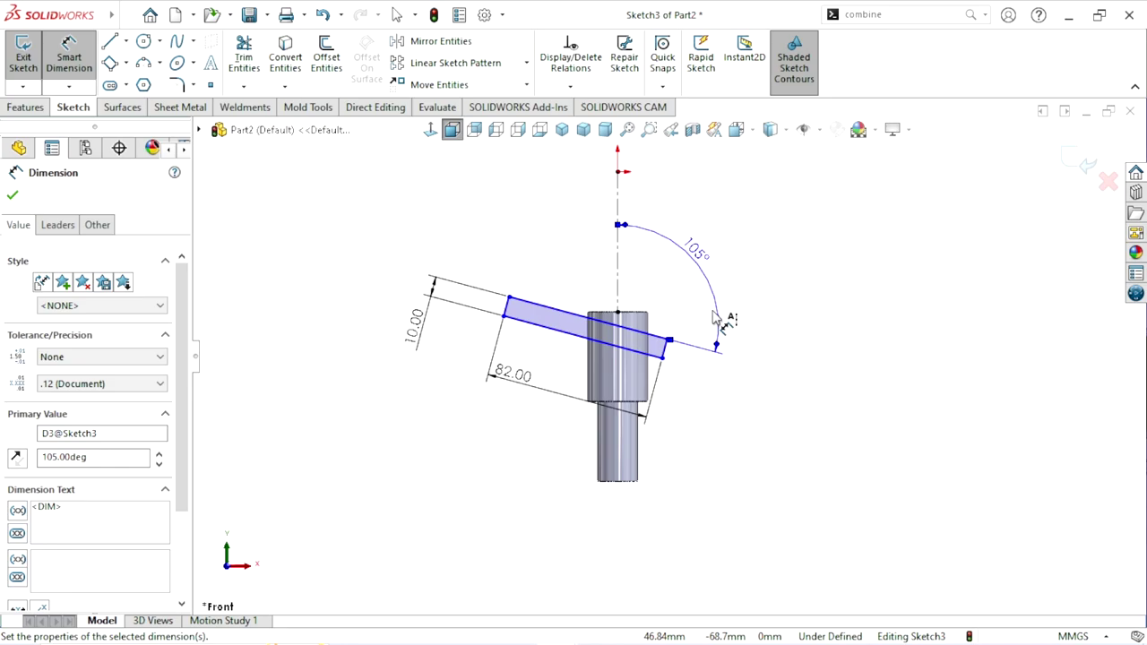
- Dimension the arm's right corner 20 mm from the centerline and move the label aside
{"action": "left_click", "coordinate": [617, 292]}
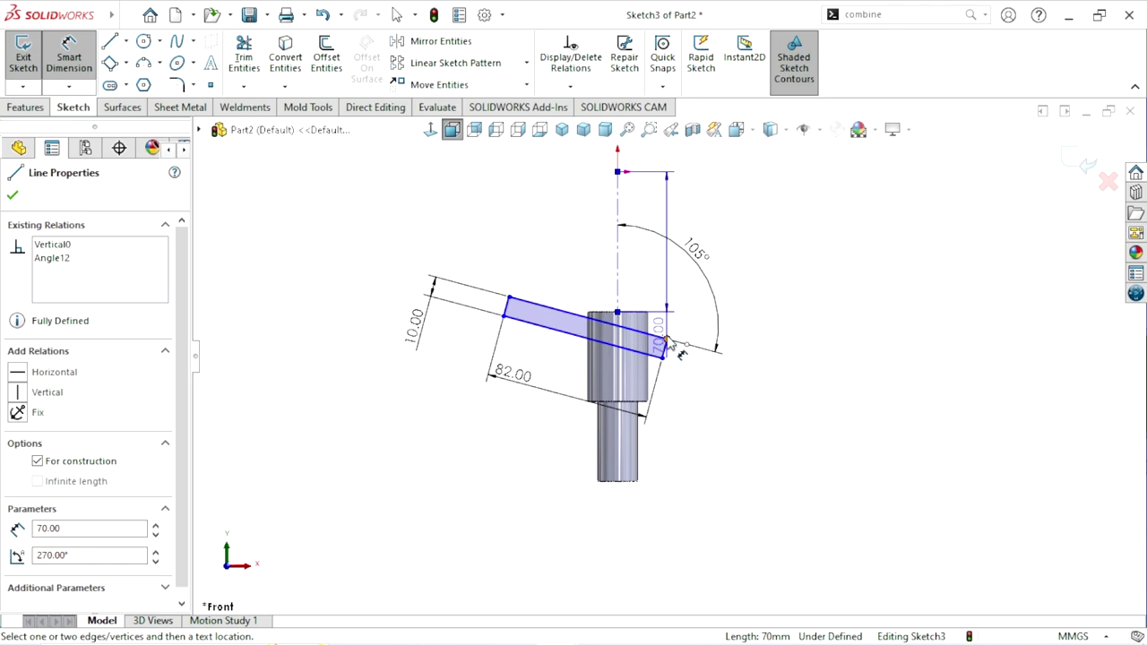
{"action": "left_click", "coordinate": [667, 341]}
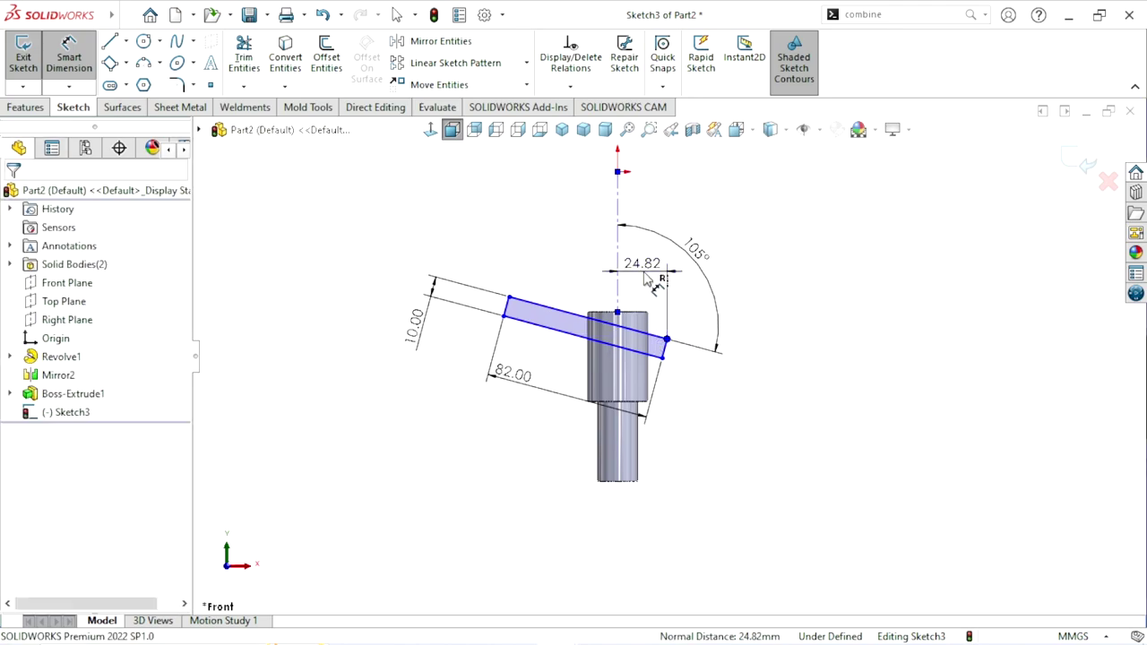
{"action": "left_click", "coordinate": [647, 280]}
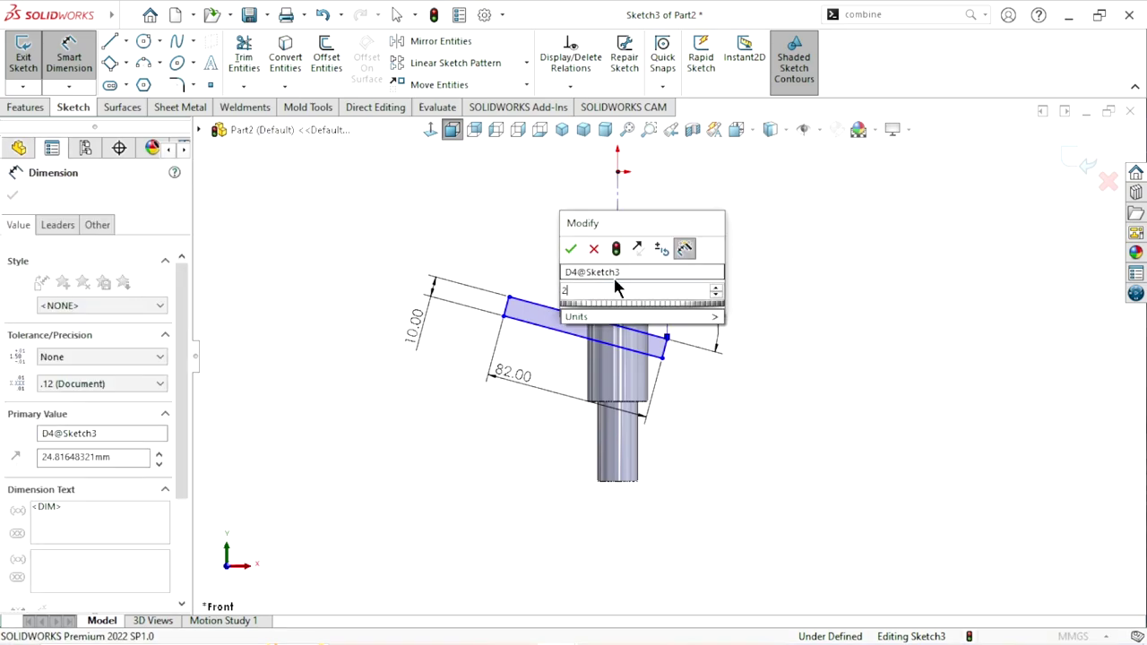
{"action": "type", "text": "20"}
{"action": "left_click", "coordinate": [572, 250]}
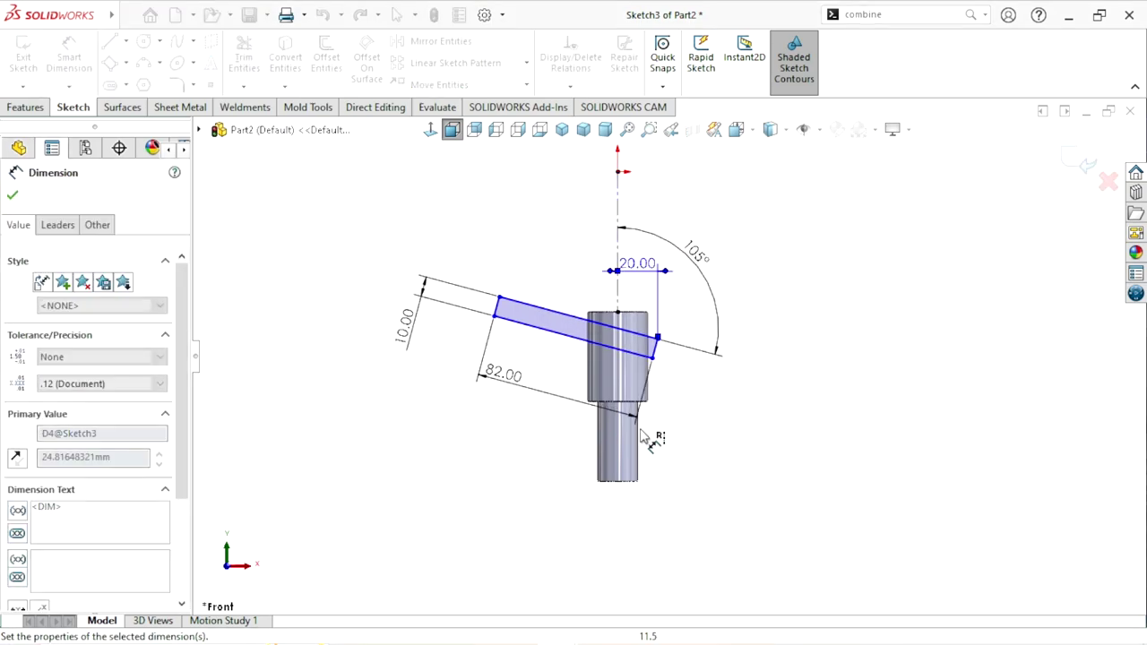
{"action": "scroll", "coordinate": [648, 336], "scroll_direction": "down", "scroll_amount": 4}
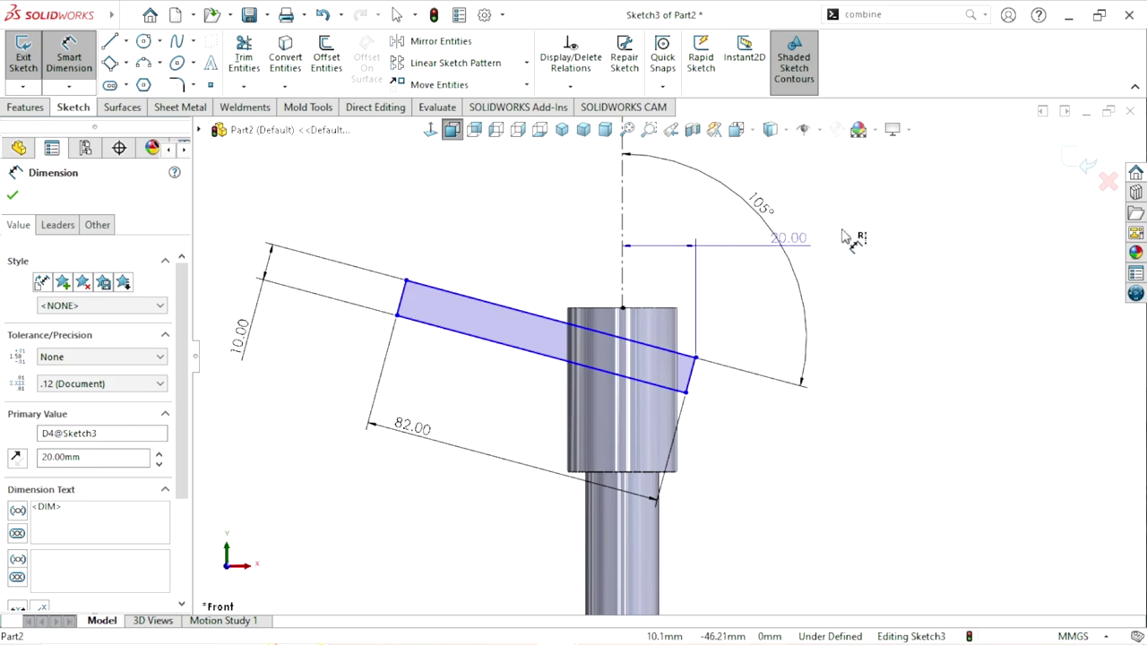
{"action": "left_click_drag", "start_coordinate": [663, 229], "coordinate": [844, 231]}
{"action": "left_click", "coordinate": [883, 334]}
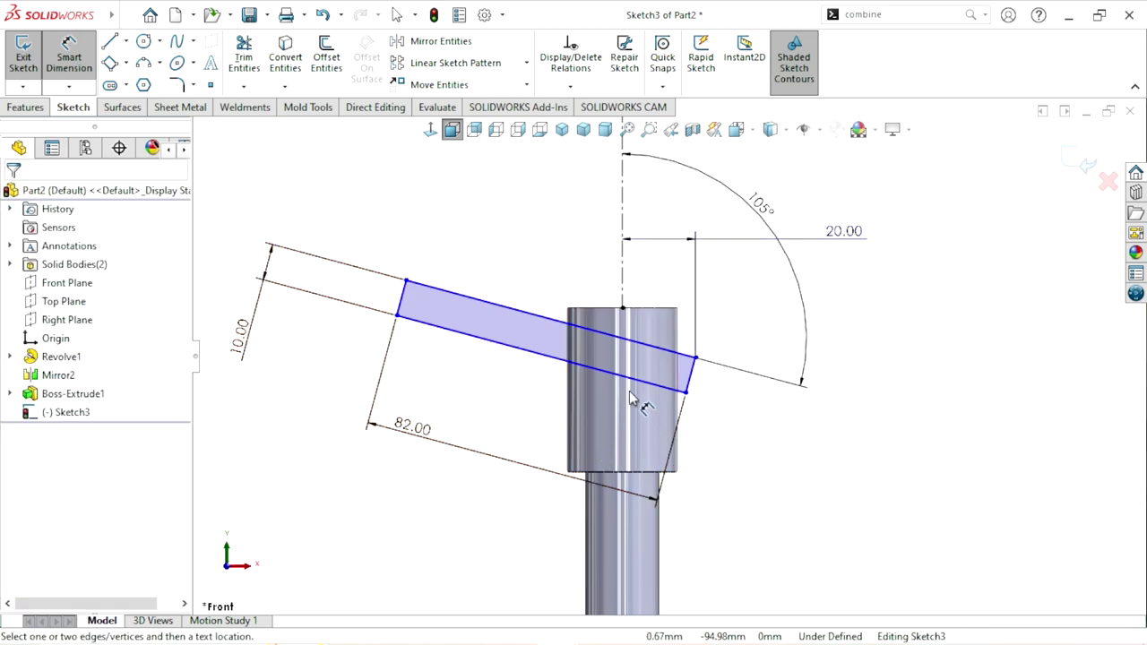
- Make the arm rectangle's lower edge coincident with the lower shaft's top corner
{"action": "key", "text": "Escape"}
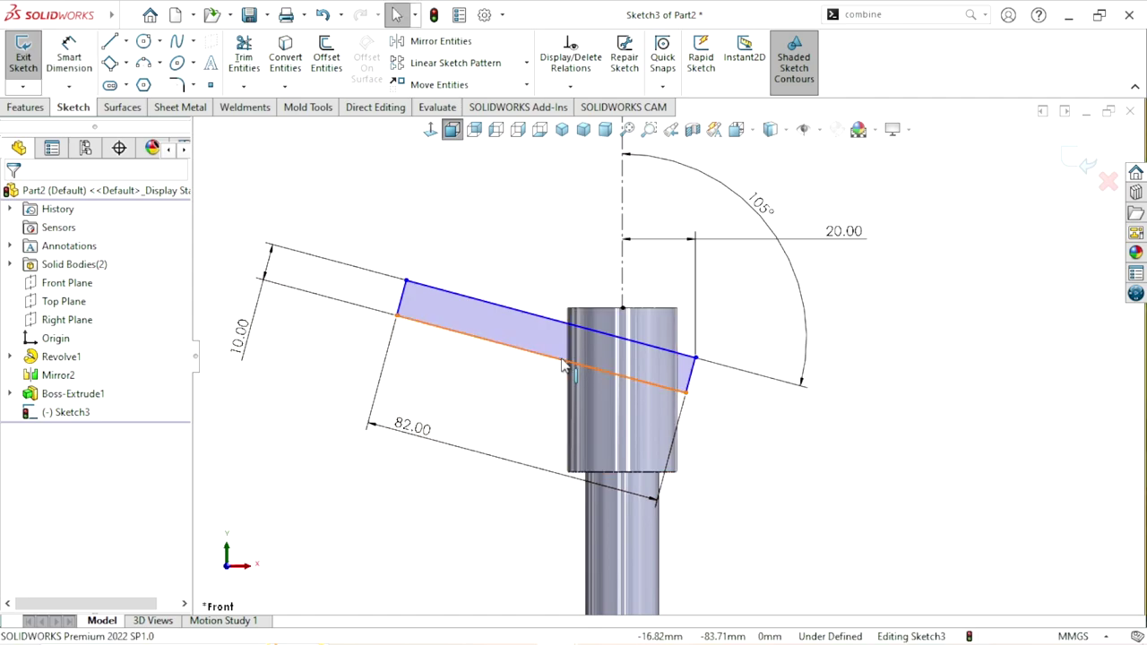
{"action": "left_click", "coordinate": [567, 360]}
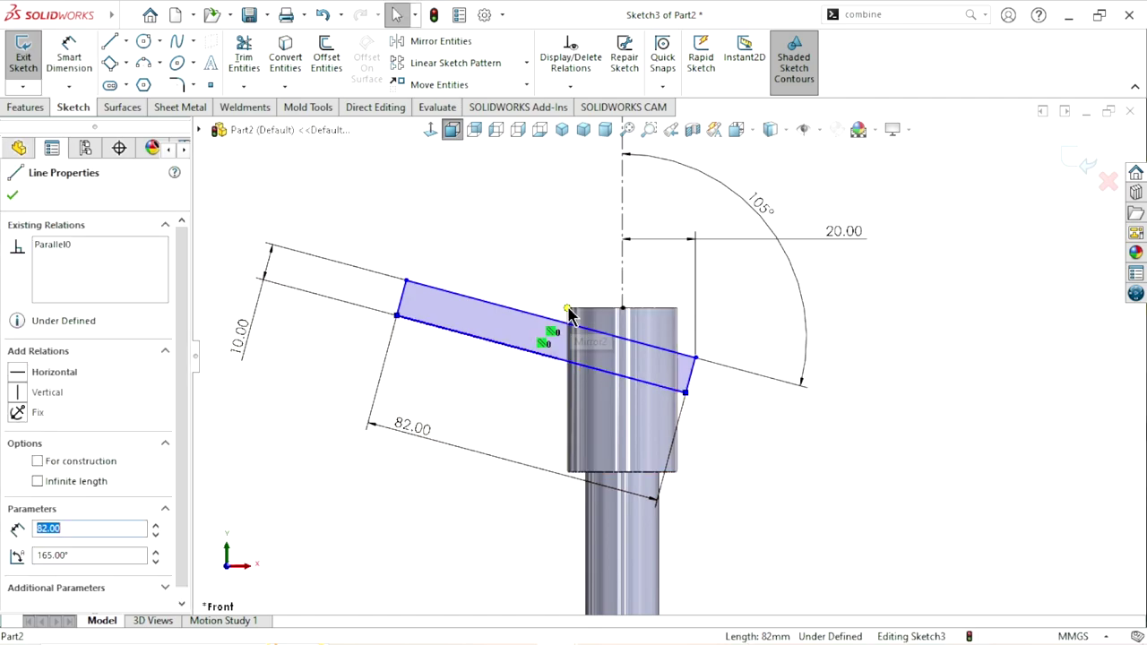
{"action": "left_click", "coordinate": [567, 311], "text": "ctrl"}
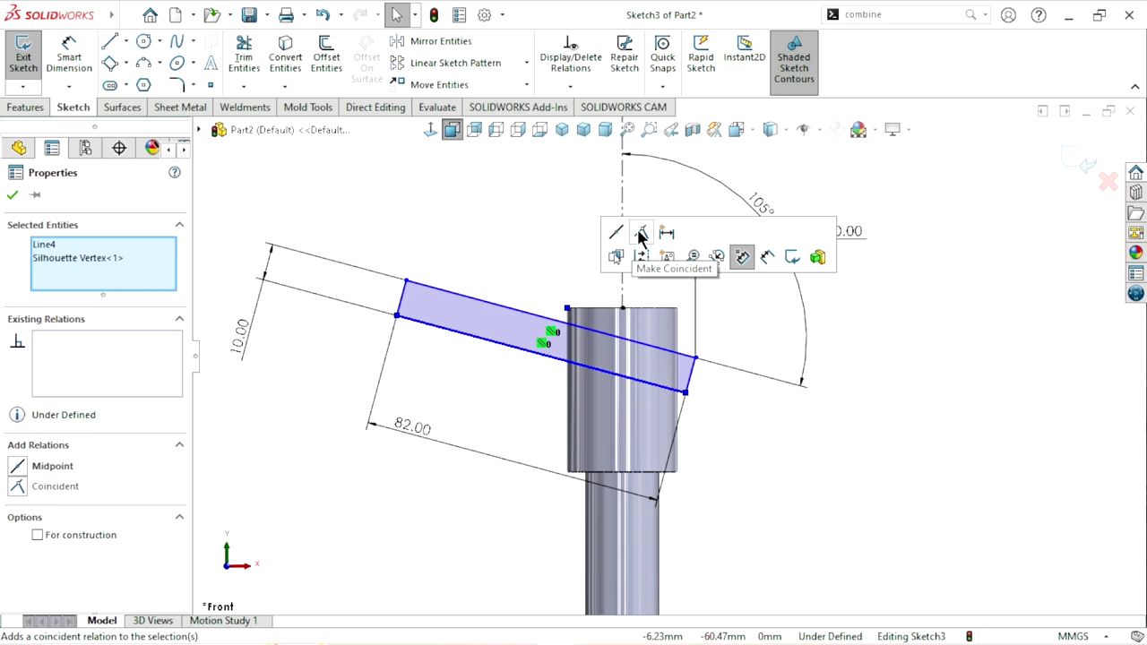
{"action": "left_click", "coordinate": [640, 231]}
{"action": "left_click", "coordinate": [12, 195]}
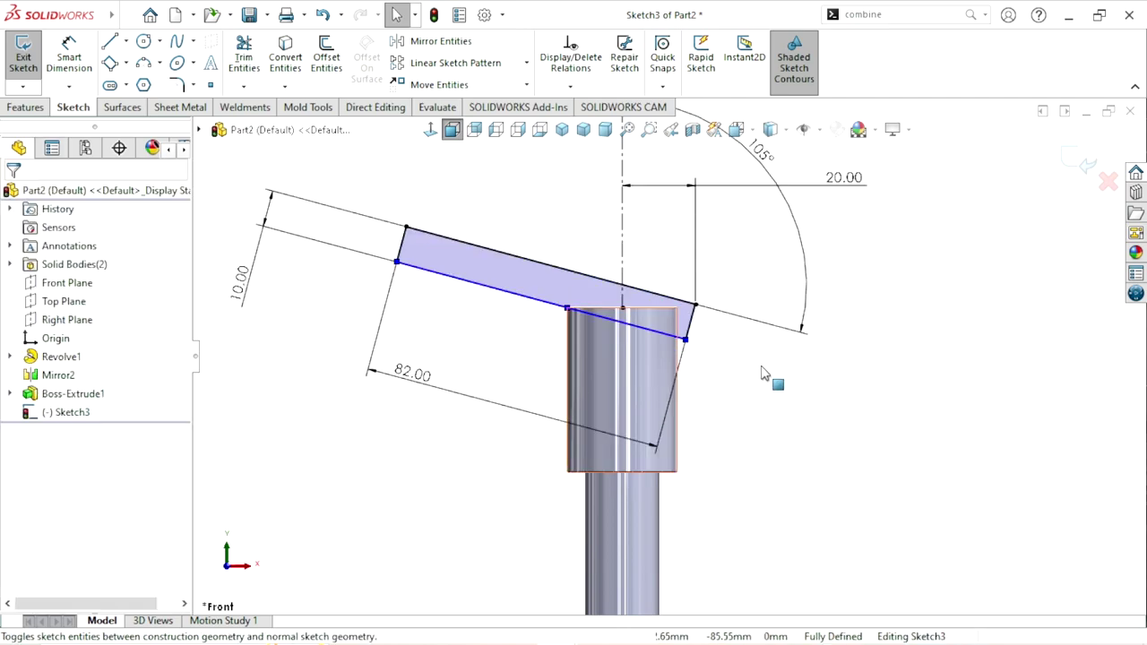
{"action": "scroll", "coordinate": [760, 417], "scroll_direction": "up", "scroll_amount": 3}
{"action": "scroll", "coordinate": [735, 395], "scroll_direction": "up", "scroll_amount": 3}
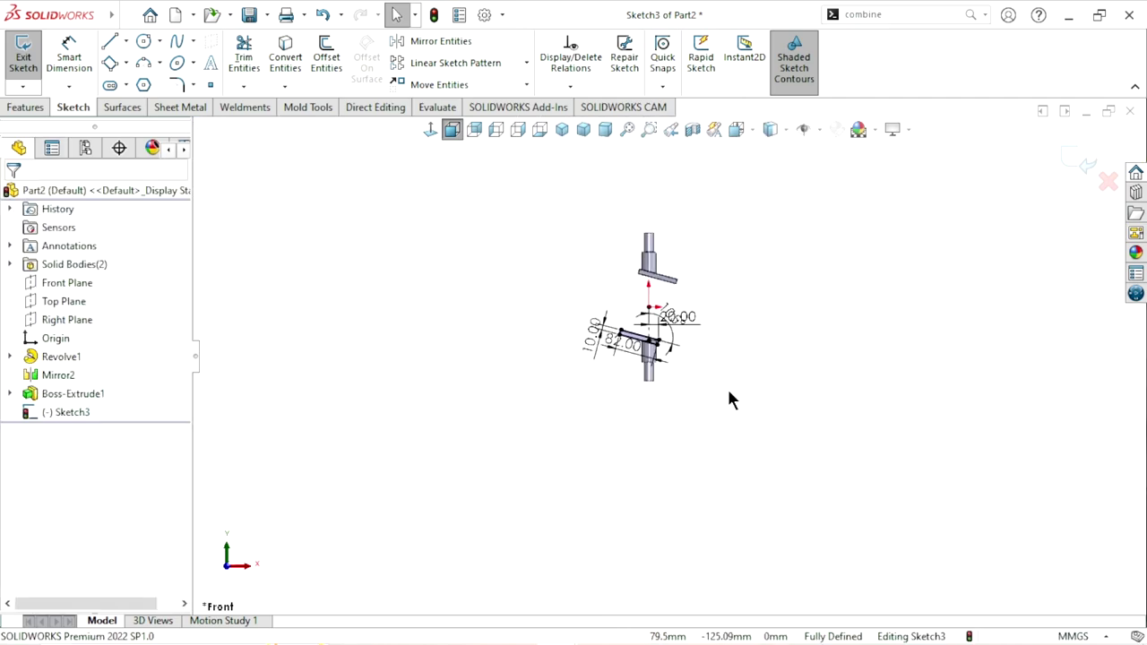
{"action": "scroll", "coordinate": [692, 288], "scroll_direction": "down", "scroll_amount": 2}
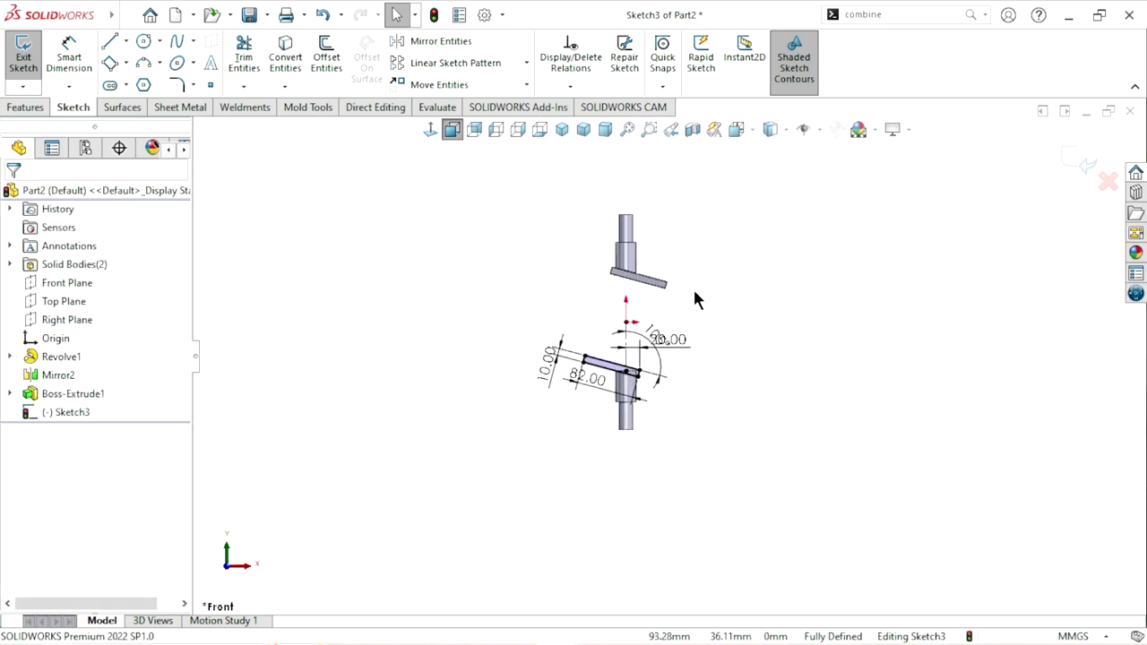
- Extrude Sketch3 35 mm Mid Plane as Boss-Extrude2, the second arm plate
{"action": "left_click", "coordinate": [22, 109]}
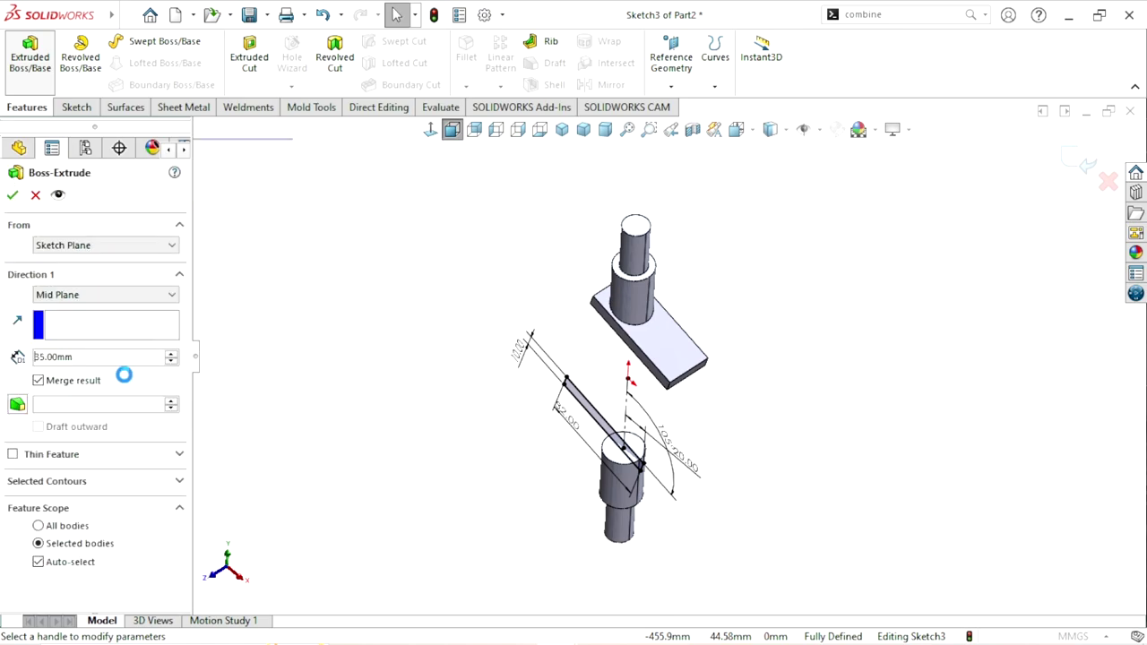
{"action": "left_click", "coordinate": [64, 293]}
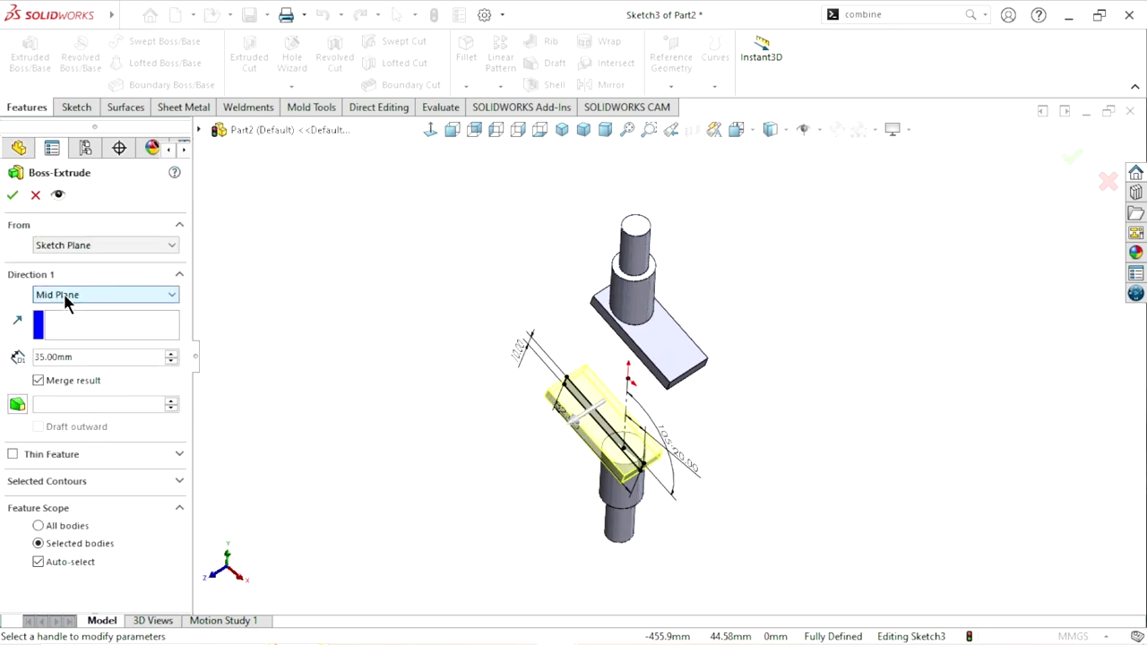
{"action": "left_click", "coordinate": [11, 195]}
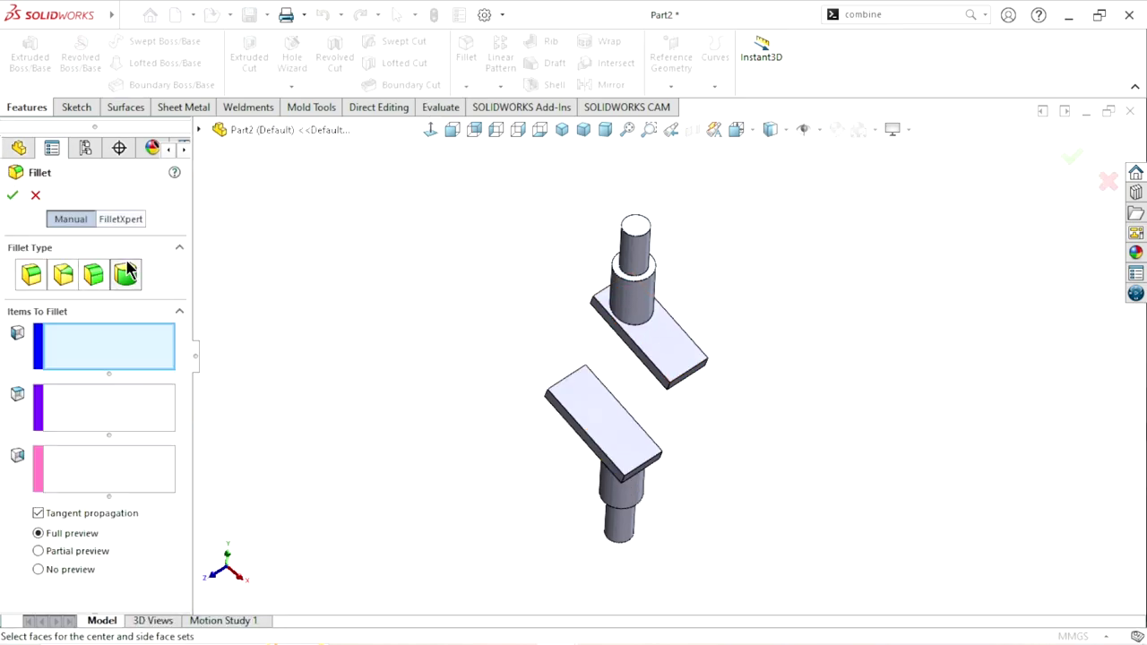
- Full-round fillet the upper plate's free end across its side, end and opposite side faces
{"action": "left_click", "coordinate": [27, 281]}
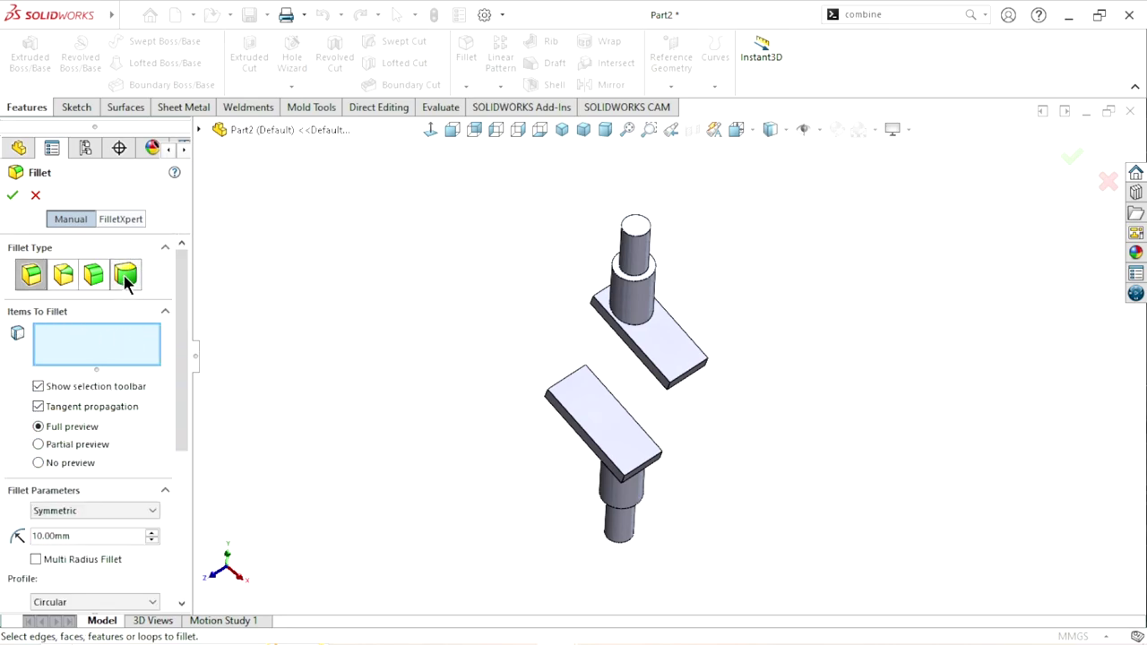
{"action": "left_click", "coordinate": [125, 277]}
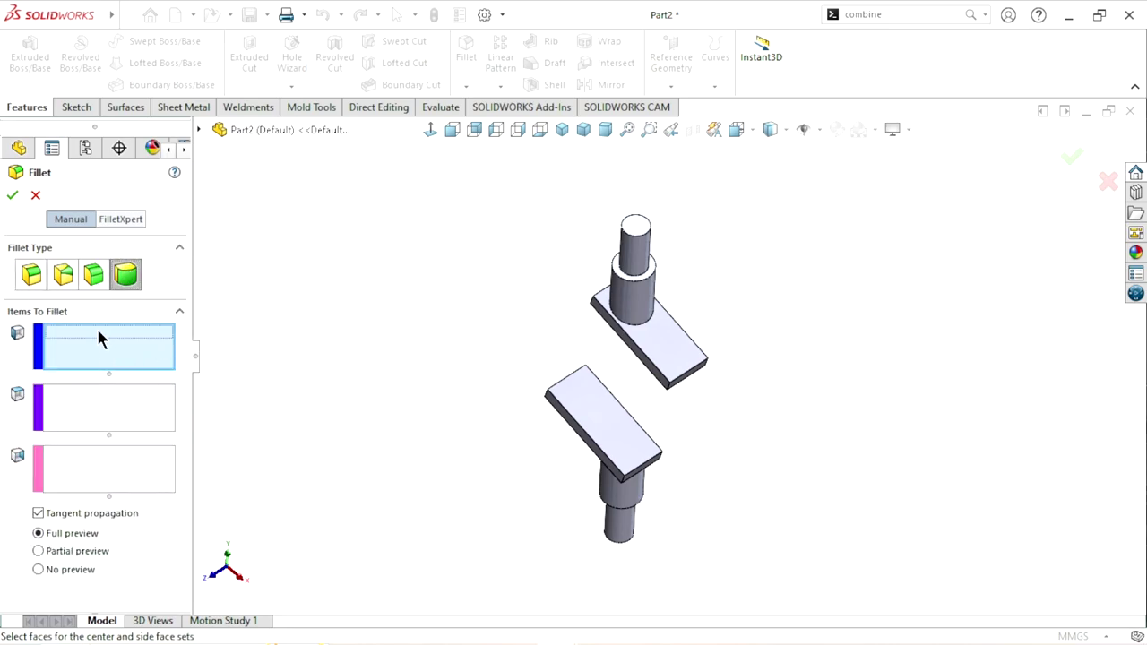
{"action": "scroll", "coordinate": [599, 488], "scroll_direction": "down", "scroll_amount": 3}
{"action": "left_click", "coordinate": [725, 253]}
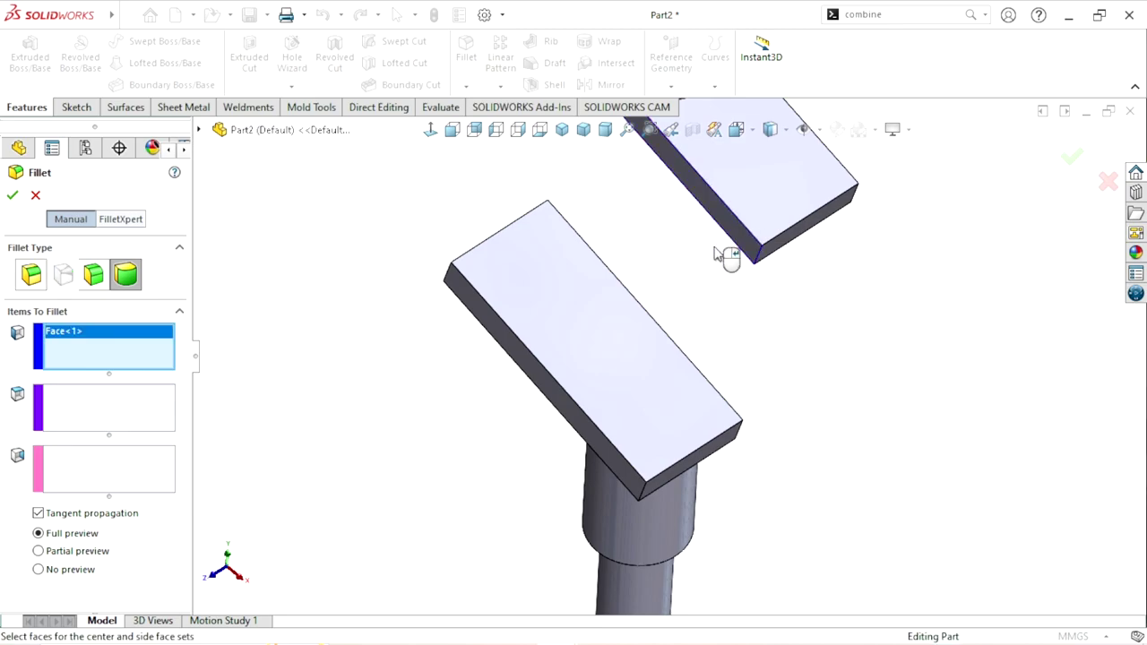
{"action": "left_click", "coordinate": [106, 418]}
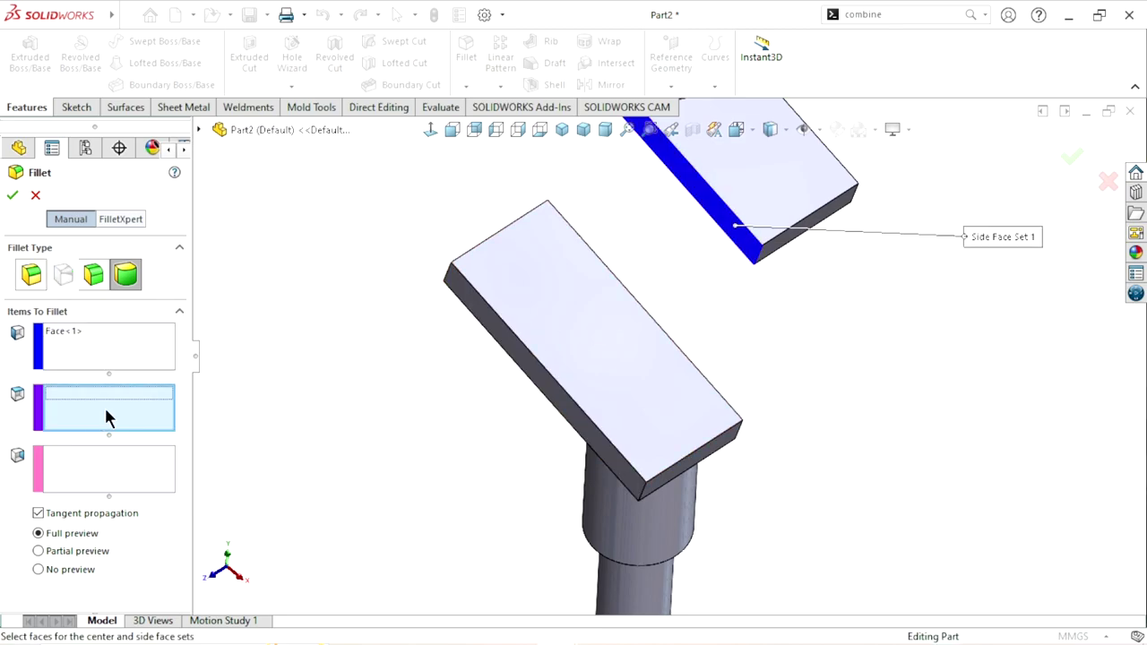
{"action": "left_click", "coordinate": [785, 245]}
{"action": "left_click", "coordinate": [108, 468]}
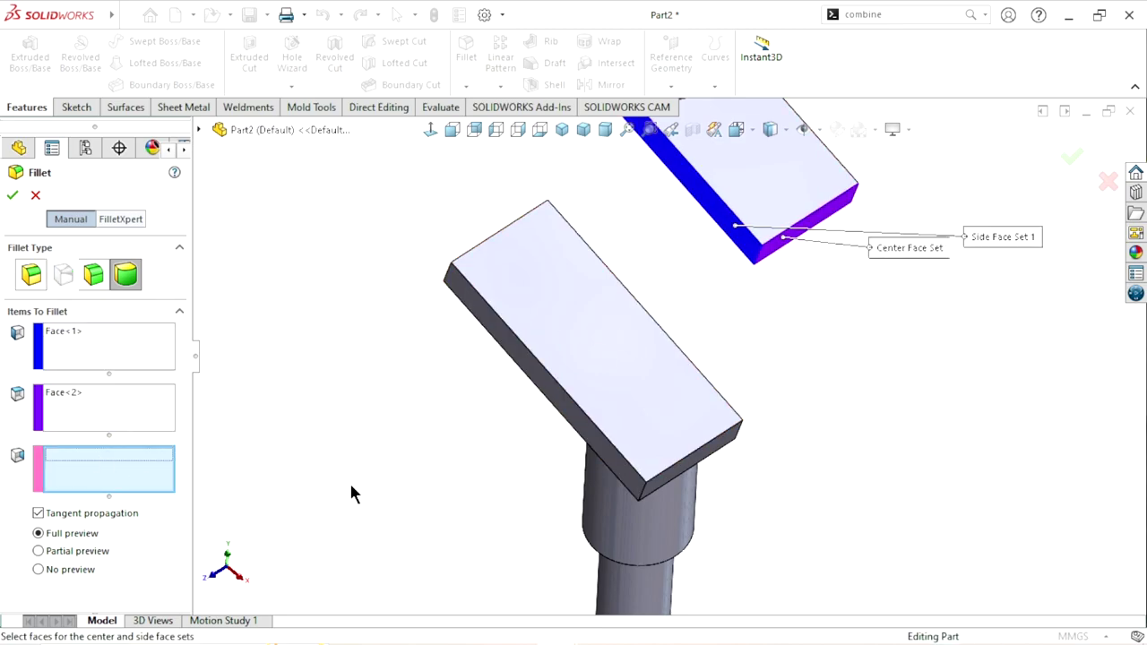
{"action": "mouse_move", "coordinate": [850, 308]}
{"action": "middle_mouse_down"}
{"action": "mouse_move", "coordinate": [768, 328]}
{"action": "mouse_move", "coordinate": [804, 200]}
{"action": "middle_mouse_up"}
{"action": "left_click", "coordinate": [767, 179]}
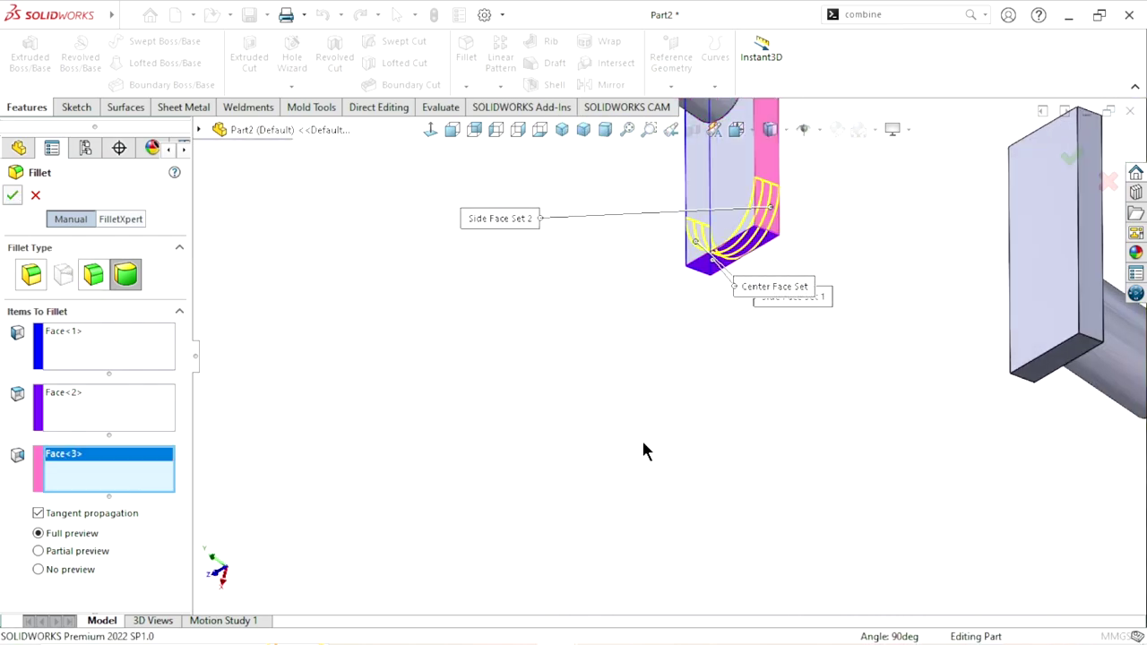
{"action": "scroll", "coordinate": [662, 395], "scroll_direction": "down", "scroll_amount": 5}
{"action": "mouse_move", "coordinate": [642, 389]}
{"action": "middle_mouse_down"}
{"action": "mouse_move", "coordinate": [787, 387]}
{"action": "mouse_move", "coordinate": [771, 377]}
{"action": "middle_mouse_up"}
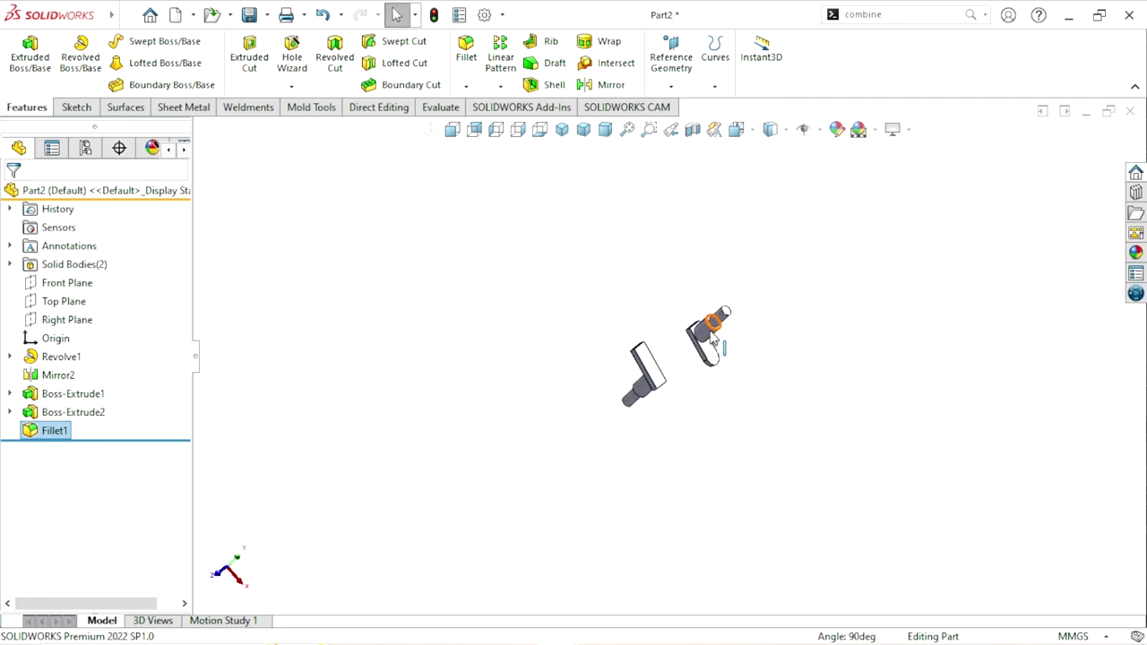
- Full-round fillet the plate's shaft end across its side, end and opposite side faces
{"action": "scroll", "coordinate": [770, 377], "scroll_direction": "up", "scroll_amount": 3}
{"action": "scroll", "coordinate": [860, 323], "scroll_direction": "up", "scroll_amount": 3}
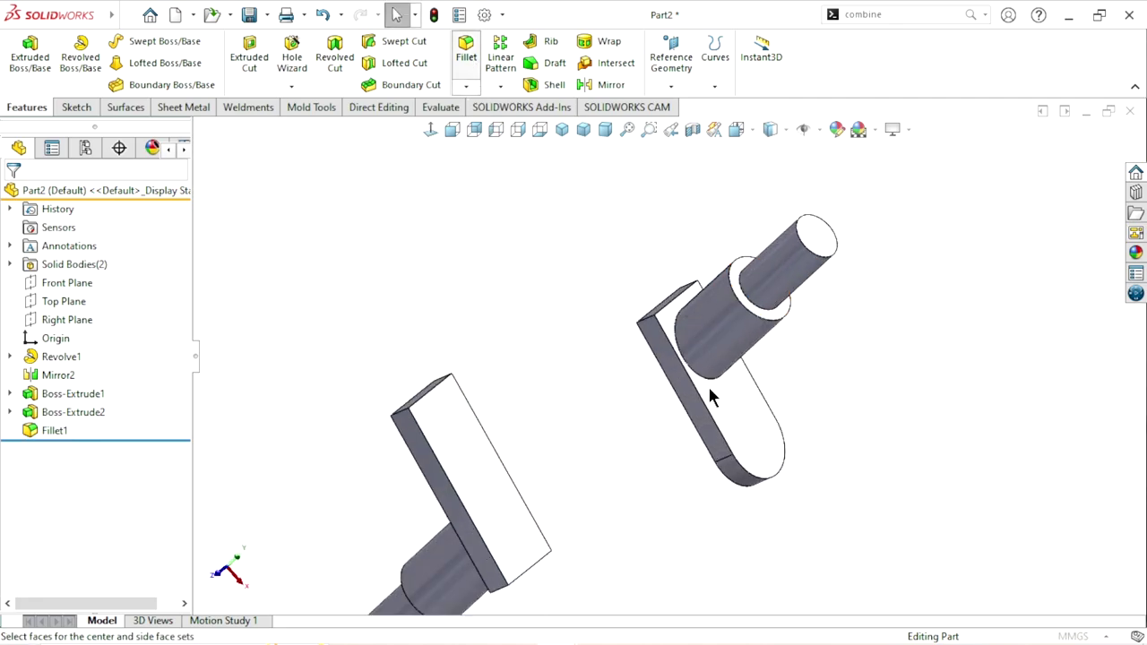
{"action": "key", "text": "Return"}
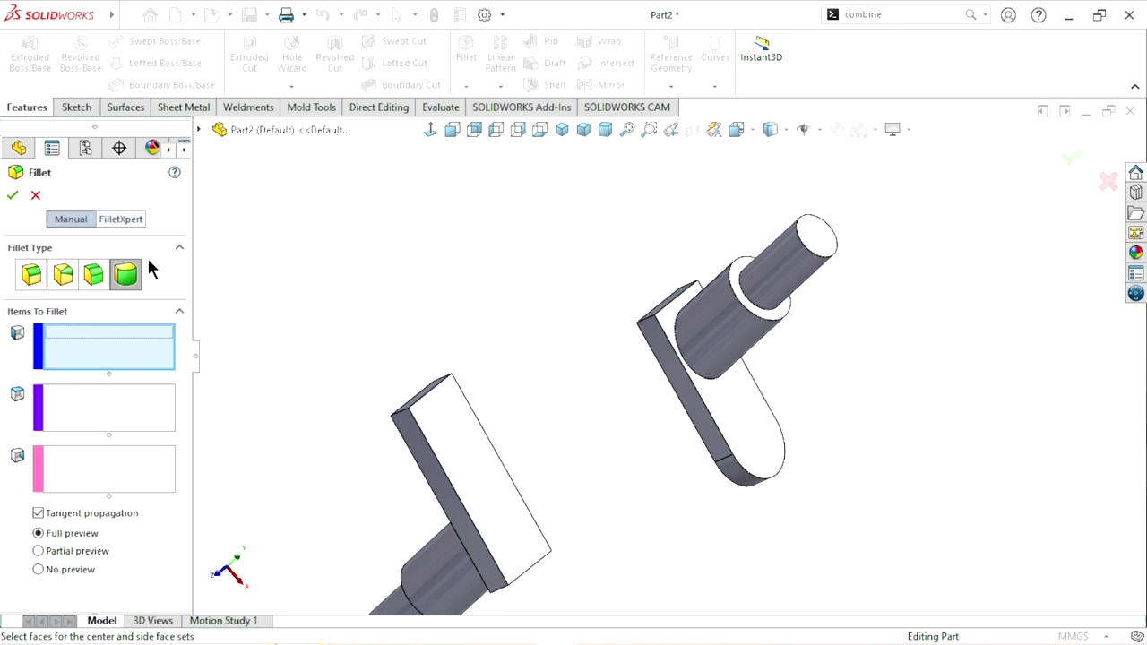
{"action": "scroll", "coordinate": [688, 409], "scroll_direction": "up", "scroll_amount": 3}
{"action": "left_click", "coordinate": [649, 320]}
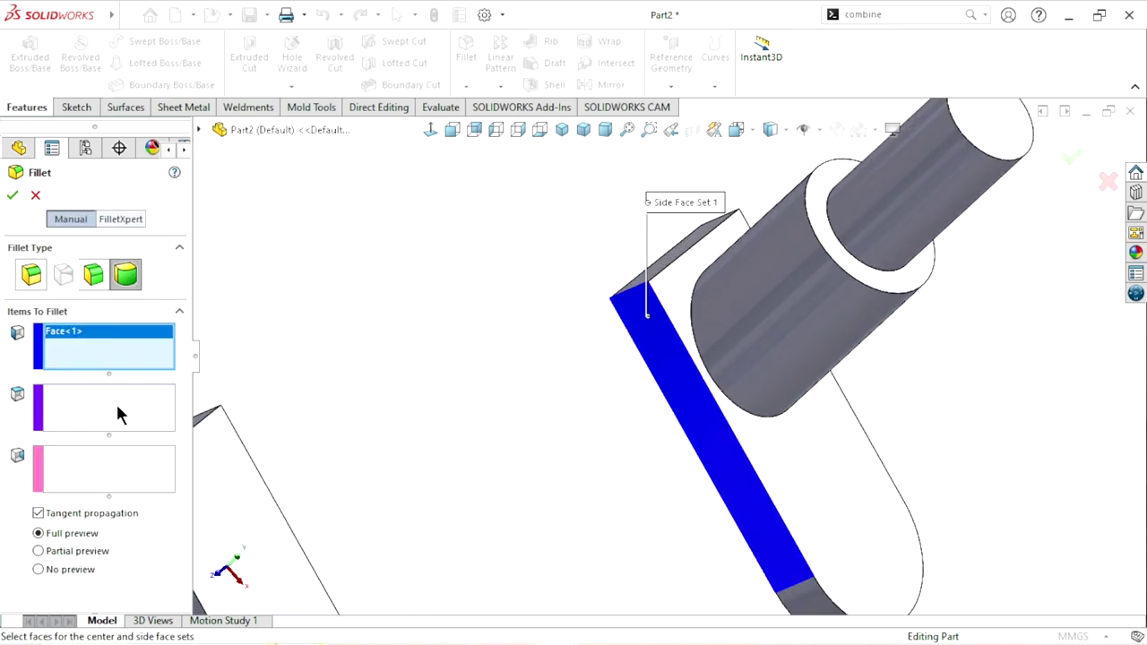
{"action": "left_click", "coordinate": [120, 415]}
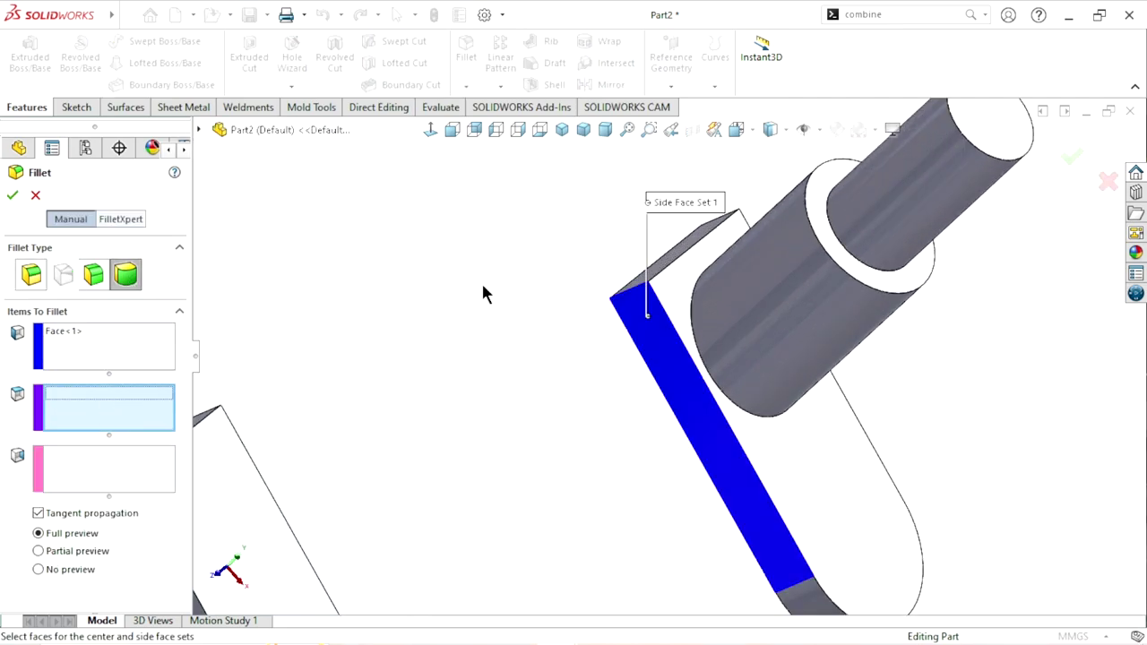
{"action": "left_click", "coordinate": [674, 260]}
{"action": "middle_click_drag", "start_coordinate": [857, 323], "coordinate": [845, 204]}
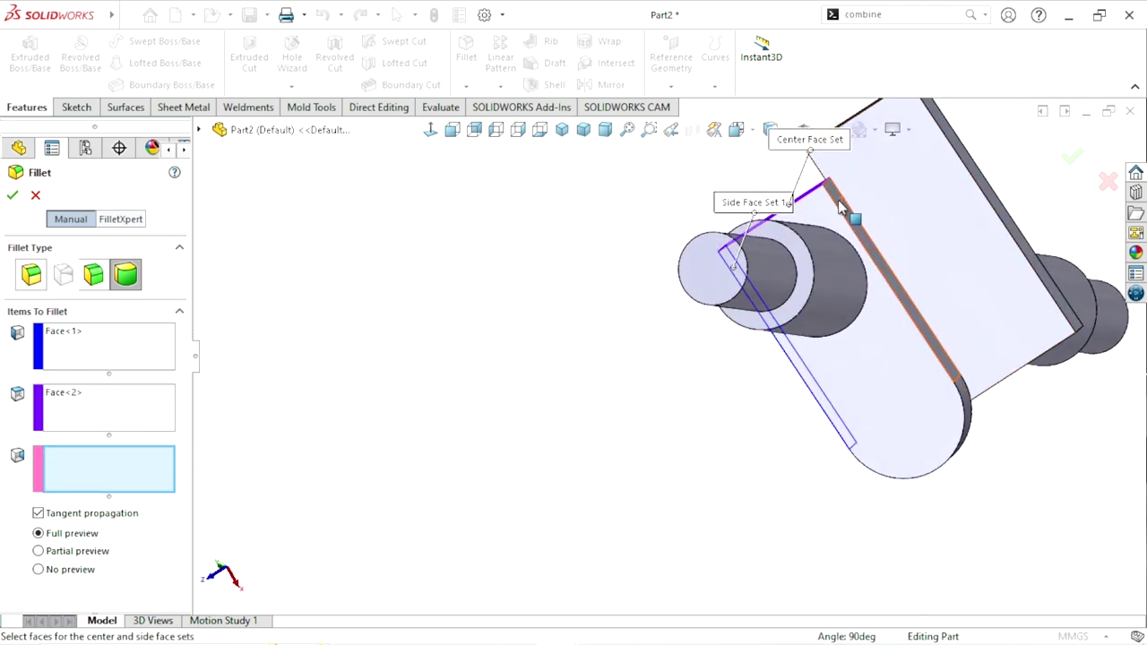
{"action": "left_click", "coordinate": [845, 204]}
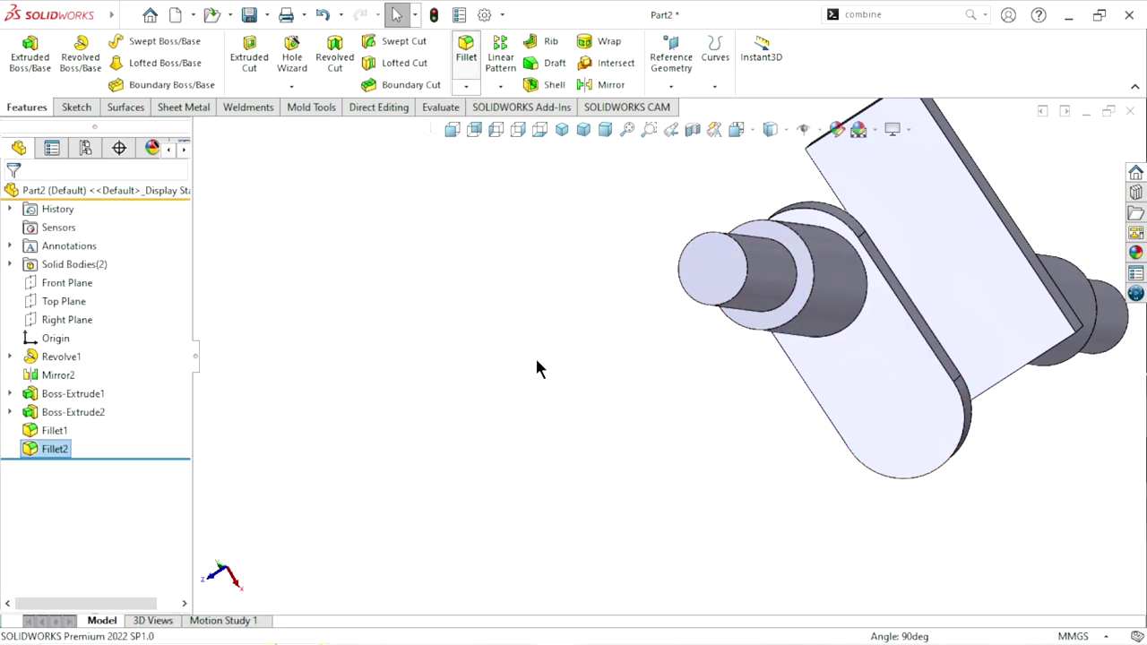
- Round one end of the other arm plate with a full-round fillet (Fillet3)
{"action": "key", "text": "Return"}
{"action": "mouse_move", "coordinate": [619, 354]}
{"action": "middle_mouse_down"}
{"action": "mouse_move", "coordinate": [705, 323]}
{"action": "mouse_move", "coordinate": [606, 353]}
{"action": "mouse_move", "coordinate": [612, 309]}
{"action": "mouse_move", "coordinate": [466, 320]}
{"action": "mouse_move", "coordinate": [545, 425]}
{"action": "middle_mouse_up"}
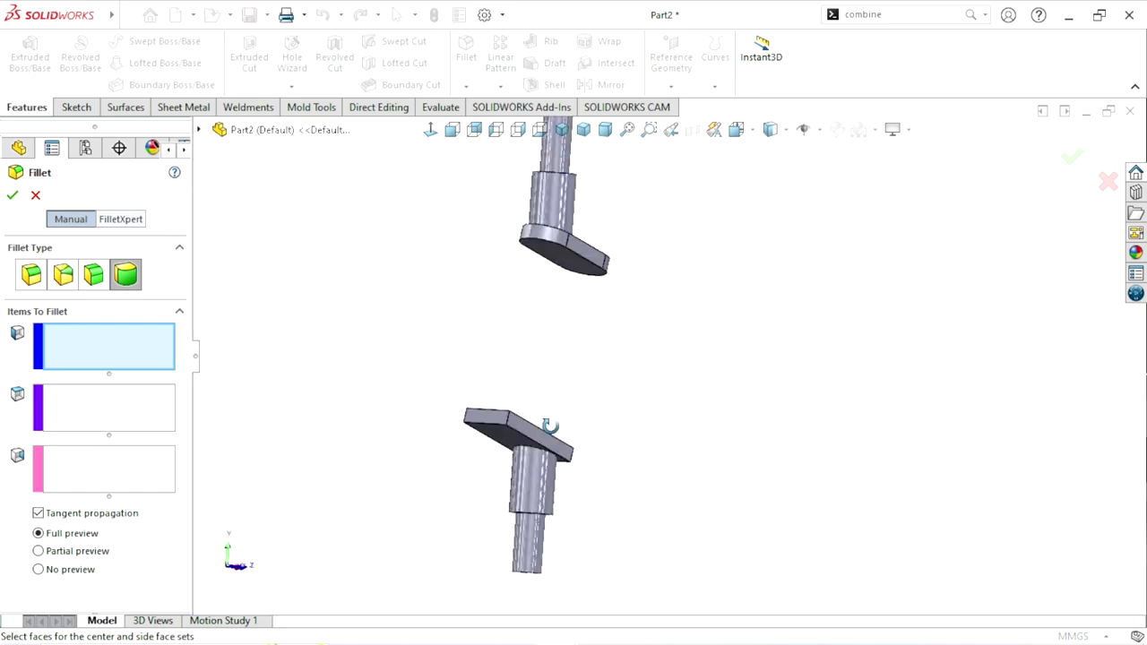
{"action": "scroll", "coordinate": [523, 422], "scroll_direction": "down", "scroll_amount": 5}
{"action": "left_click", "coordinate": [589, 302]}
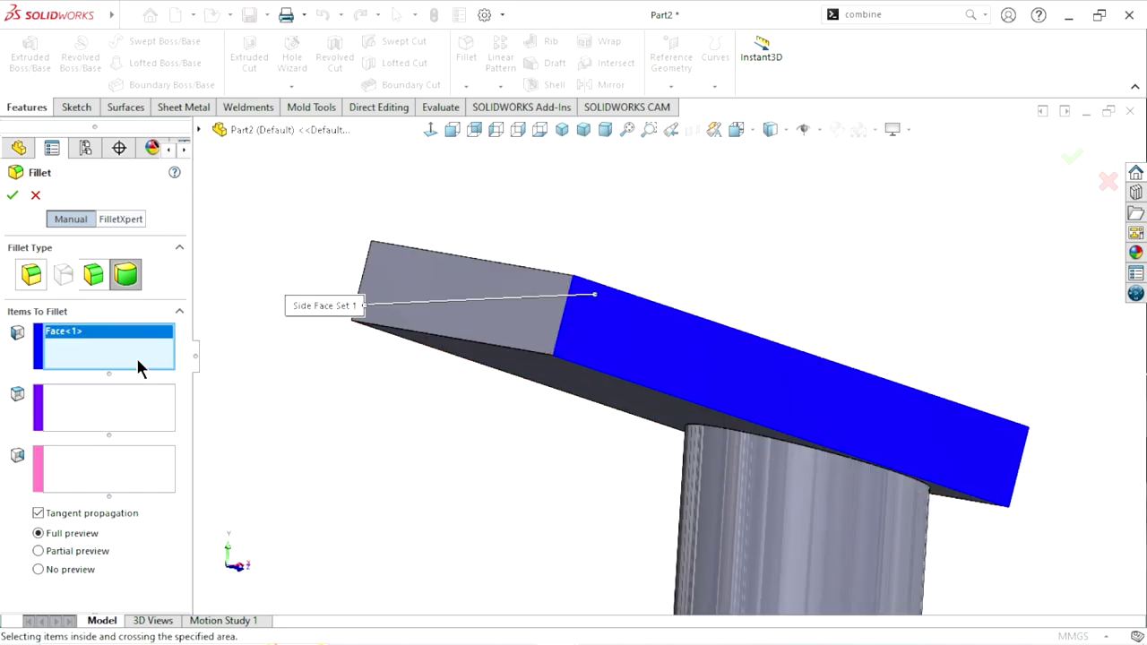
{"action": "left_click", "coordinate": [67, 408]}
{"action": "left_click", "coordinate": [437, 307]}
{"action": "key", "text": "shift+Right"}
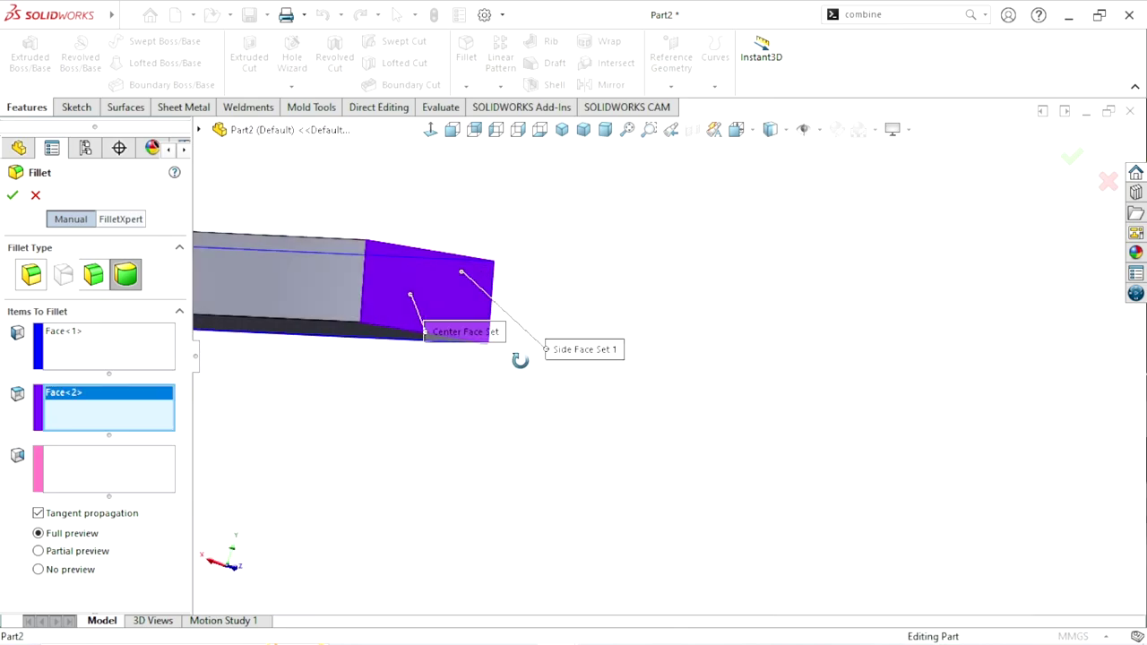
{"action": "left_click", "coordinate": [132, 460]}
{"action": "left_click", "coordinate": [352, 290]}
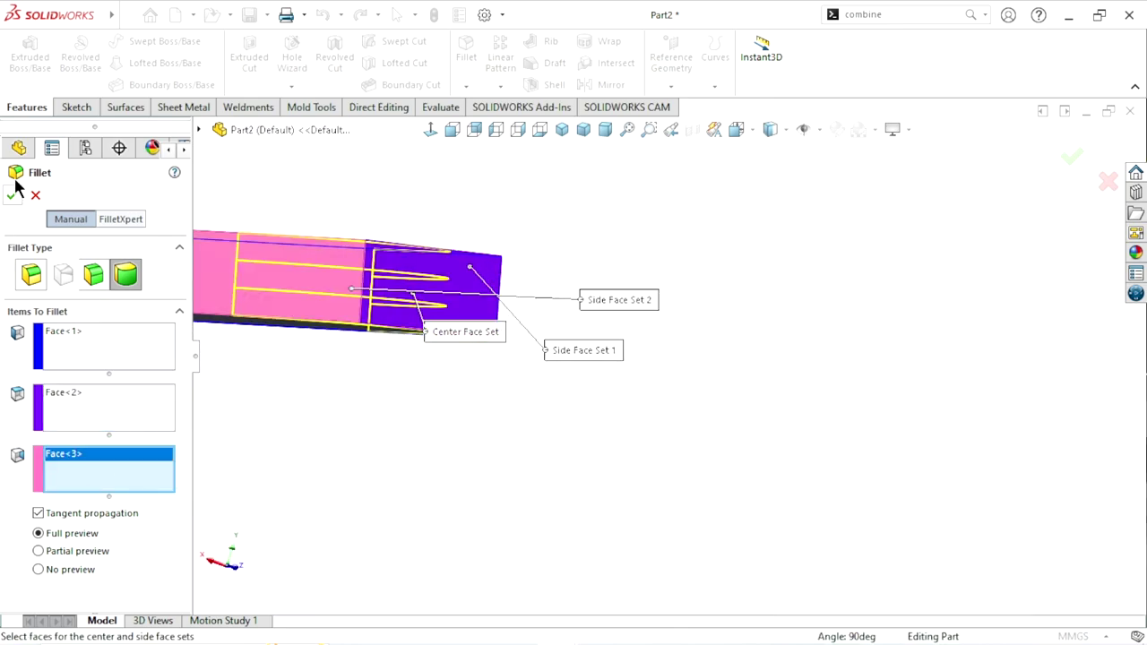
{"action": "left_click", "coordinate": [12, 196]}
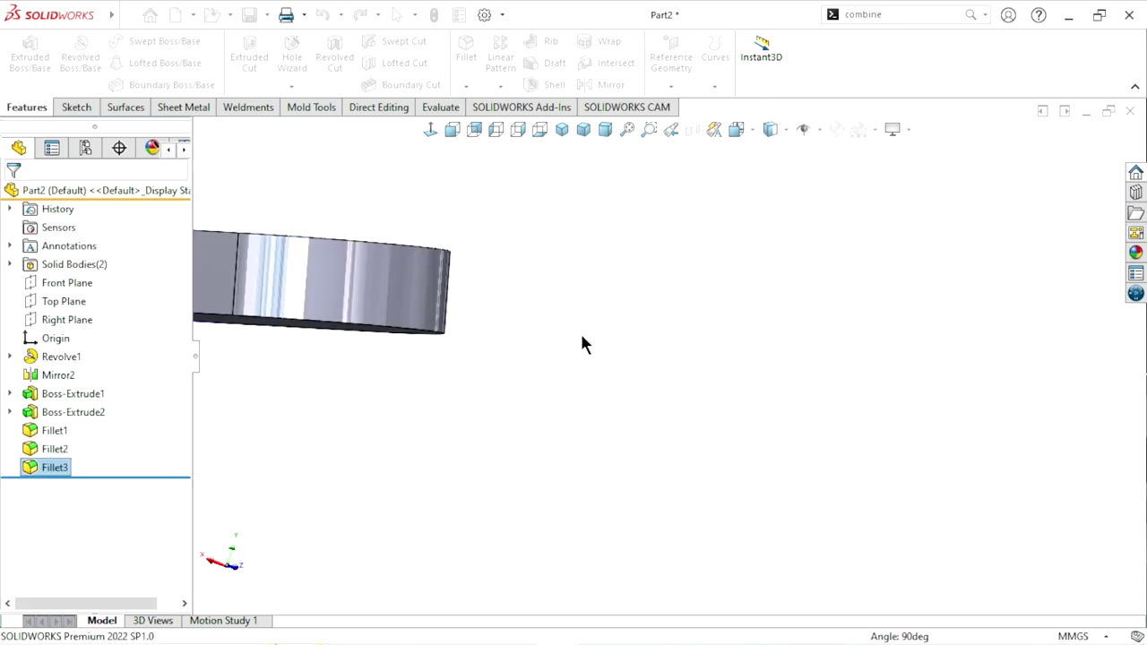
{"action": "key", "text": "shift+Up"}
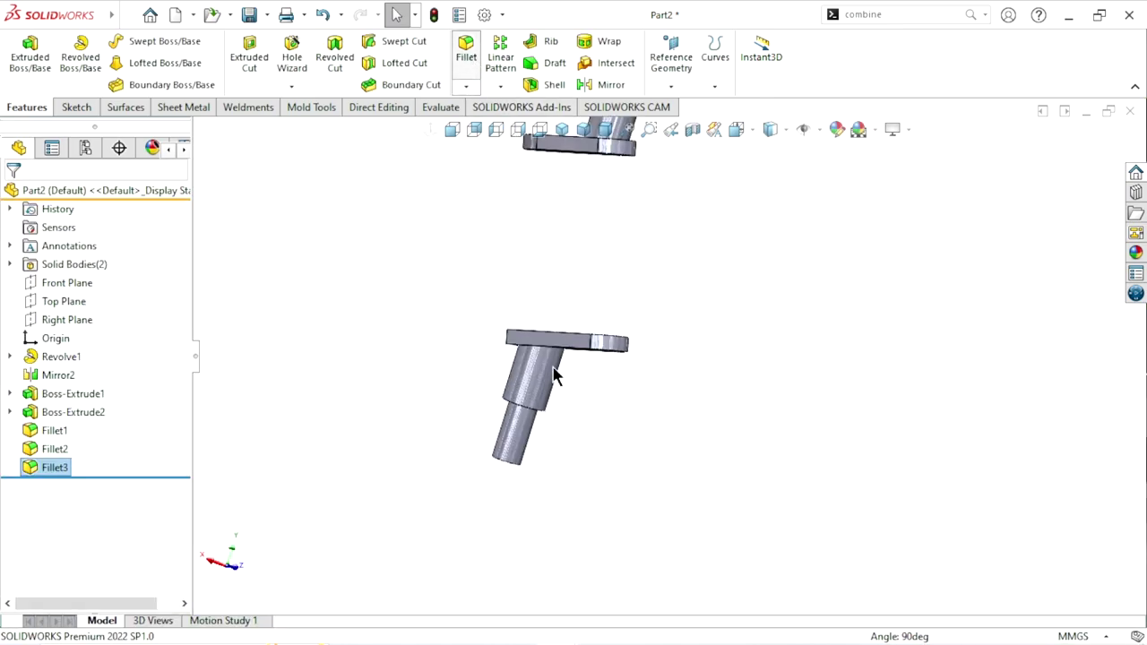
- Round that plate's remaining end with another full-round fillet (Fillet4)
{"action": "key", "text": "Return"}
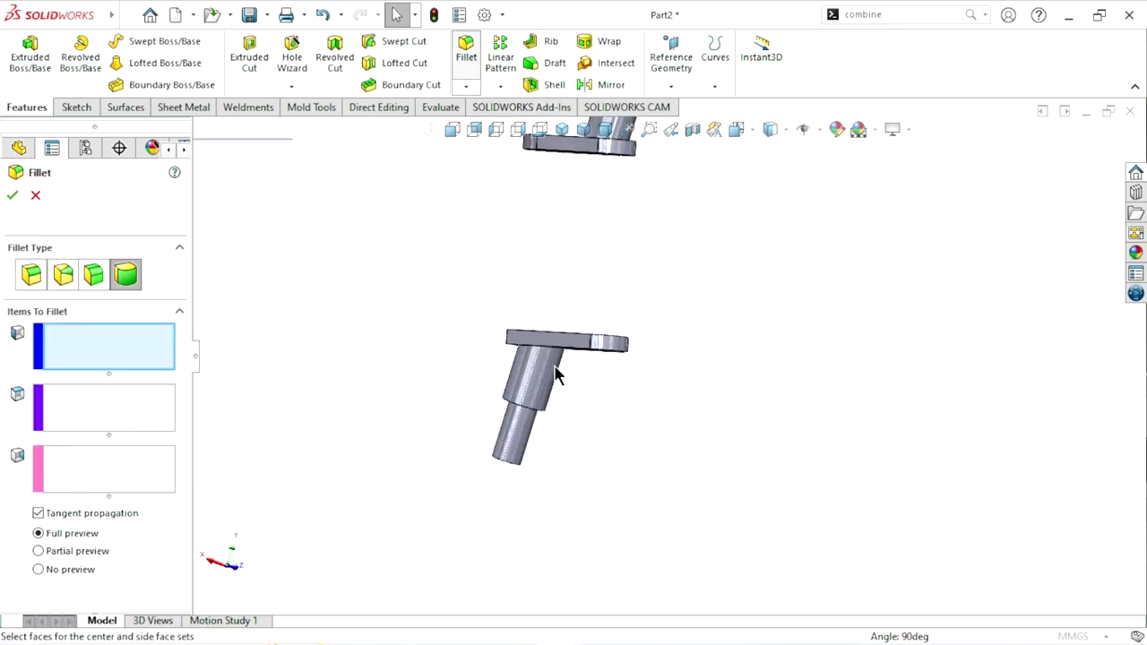
{"action": "scroll", "coordinate": [555, 371], "scroll_direction": "down", "scroll_amount": 3}
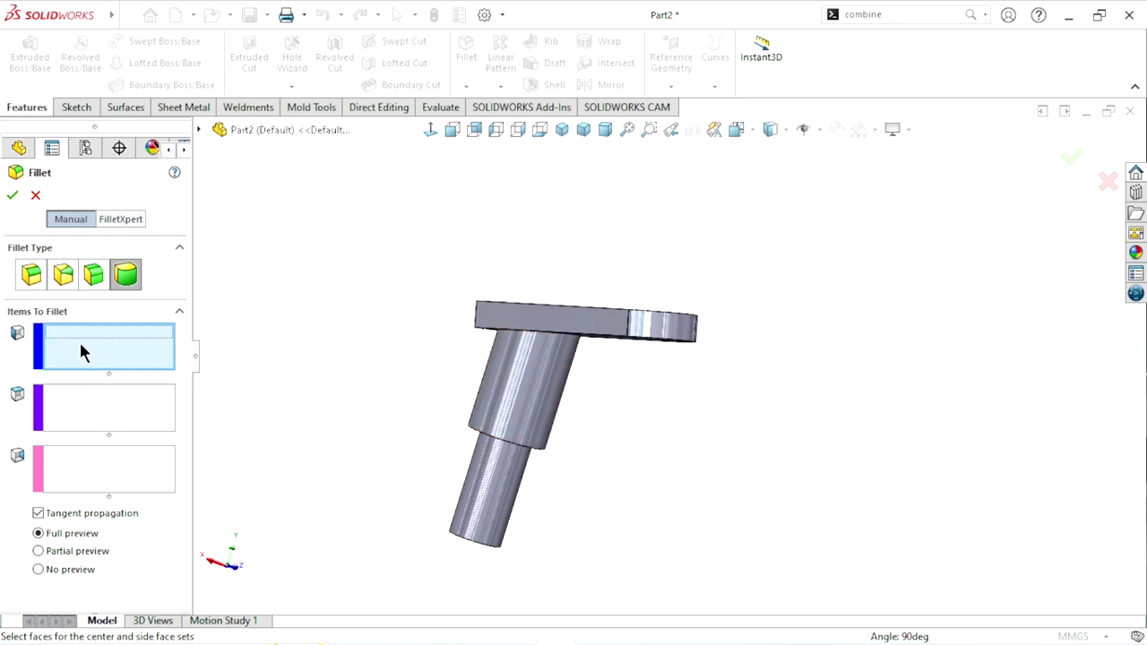
{"action": "left_click", "coordinate": [500, 309]}
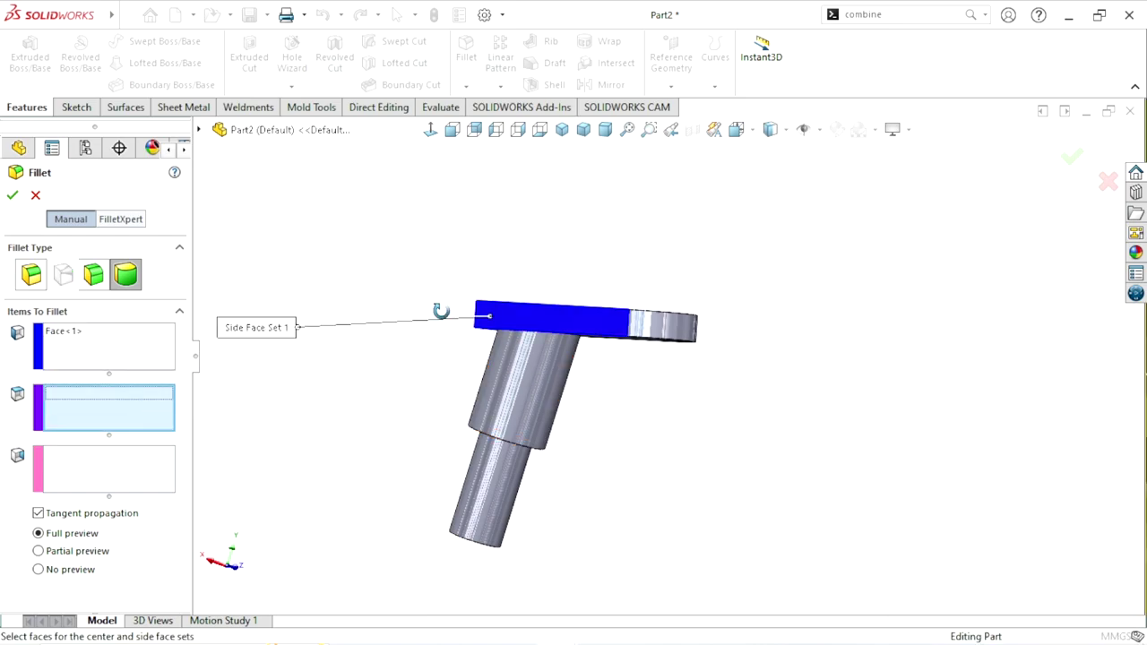
{"action": "middle_click_drag", "start_coordinate": [440, 309], "coordinate": [501, 352]}
{"action": "left_click", "coordinate": [508, 327]}
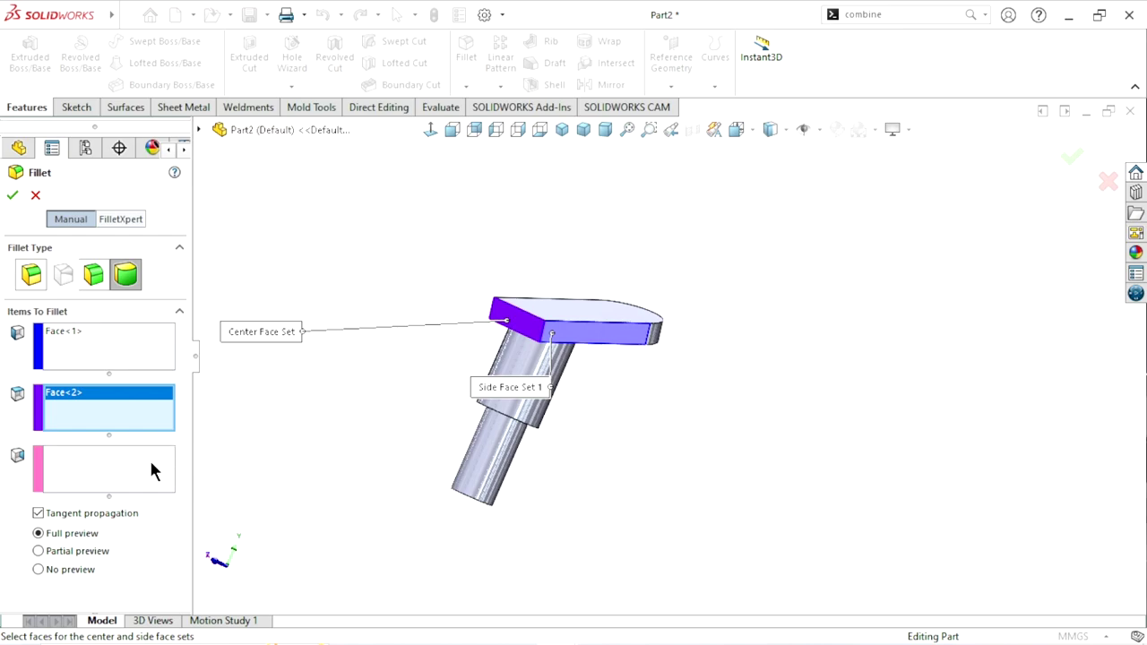
{"action": "left_click", "coordinate": [153, 469]}
{"action": "mouse_move", "coordinate": [440, 332]}
{"action": "middle_mouse_down"}
{"action": "mouse_move", "coordinate": [538, 384]}
{"action": "mouse_move", "coordinate": [473, 300]}
{"action": "middle_mouse_up"}
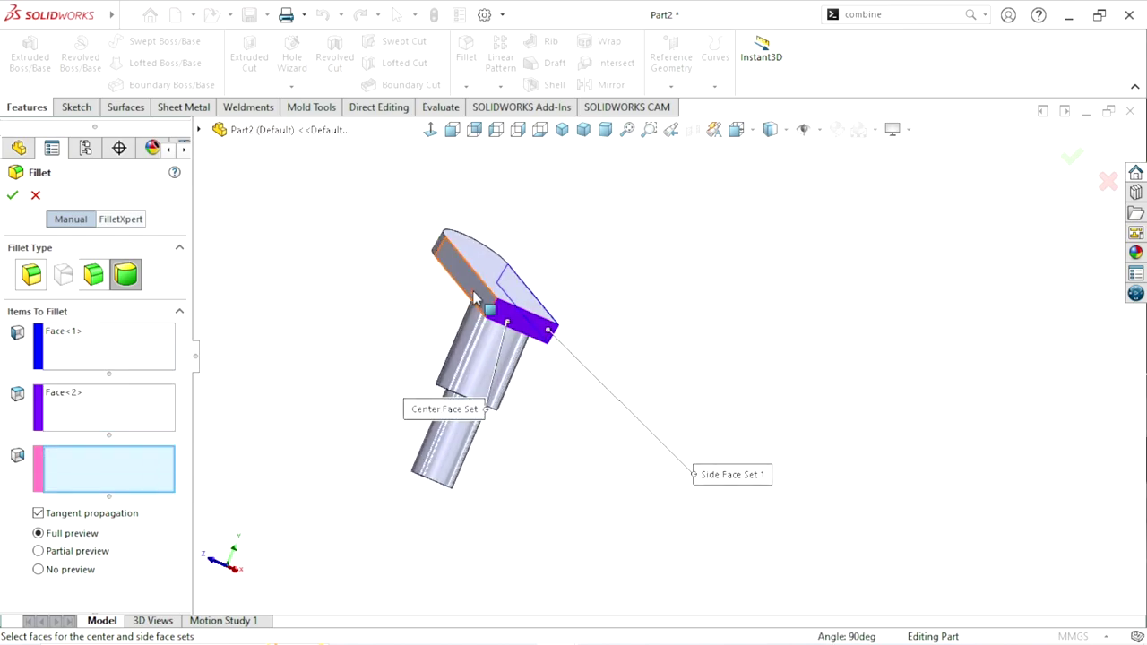
{"action": "left_click", "coordinate": [475, 299]}
{"action": "left_click", "coordinate": [14, 197]}
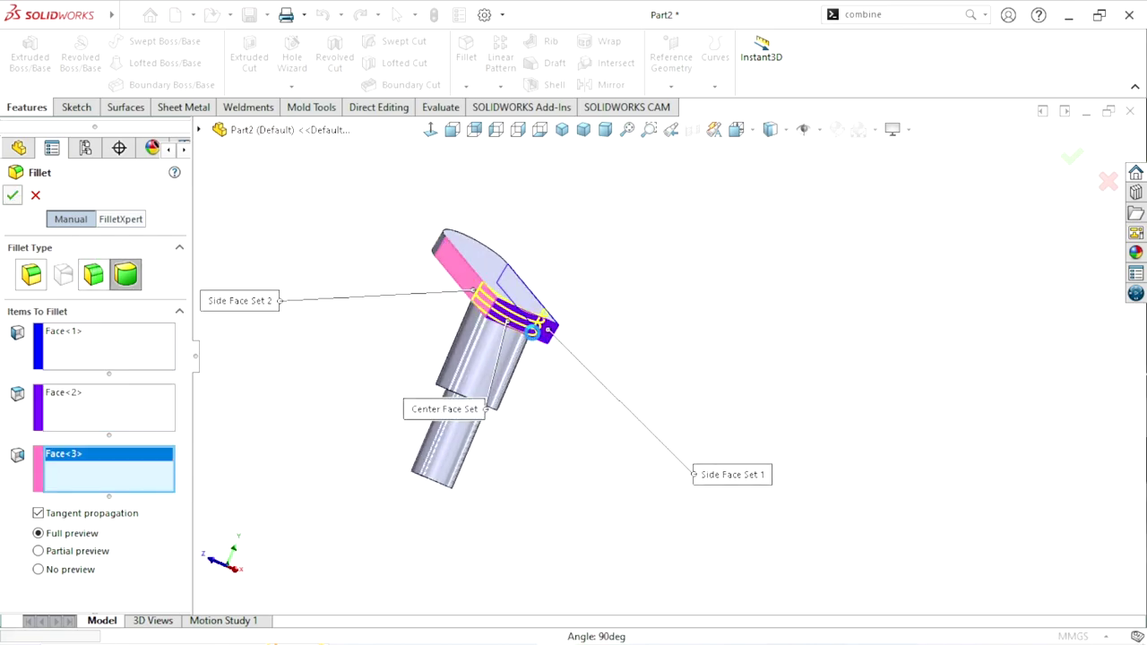
{"action": "mouse_move", "coordinate": [717, 328]}
{"action": "middle_mouse_down"}
{"action": "mouse_move", "coordinate": [625, 333]}
{"action": "mouse_move", "coordinate": [648, 346]}
{"action": "mouse_move", "coordinate": [641, 363]}
{"action": "mouse_move", "coordinate": [639, 304]}
{"action": "mouse_move", "coordinate": [664, 397]}
{"action": "mouse_move", "coordinate": [607, 300]}
{"action": "mouse_move", "coordinate": [681, 318]}
{"action": "mouse_move", "coordinate": [624, 328]}
{"action": "mouse_move", "coordinate": [610, 290]}
{"action": "mouse_move", "coordinate": [601, 350]}
{"action": "middle_mouse_up"}
- Sketch a 25 mm diameter circle centred on the upper arm's rounded end
{"action": "left_click", "coordinate": [582, 326]}
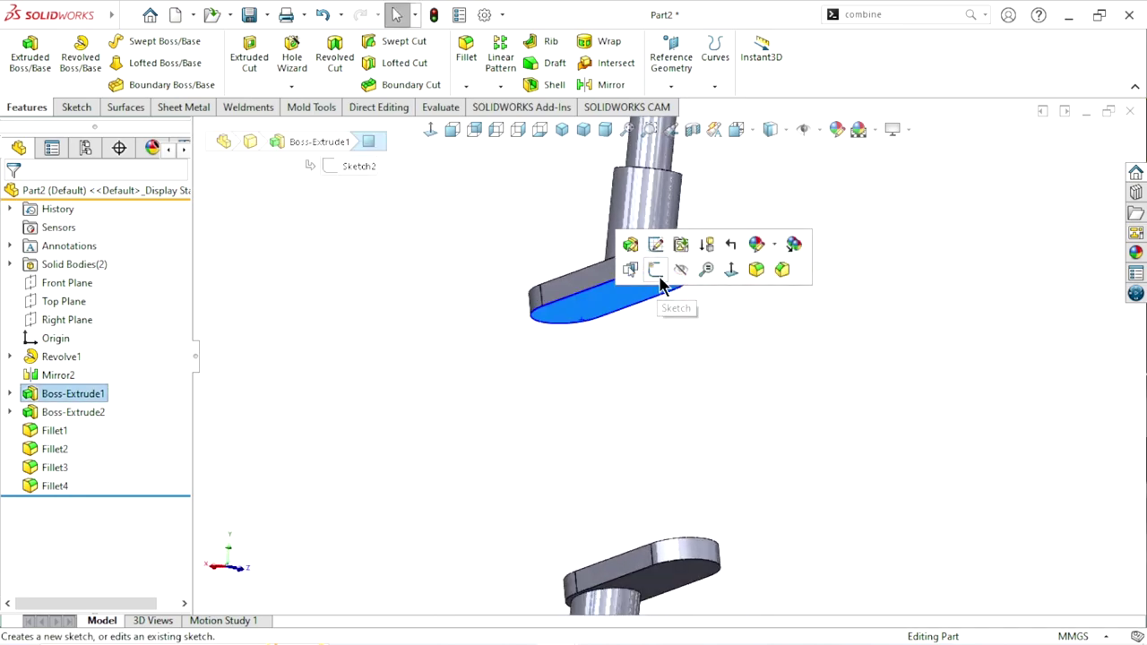
{"action": "left_click", "coordinate": [658, 273]}
{"action": "mouse_move", "coordinate": [783, 373]}
{"action": "middle_mouse_down"}
{"action": "mouse_move", "coordinate": [863, 350]}
{"action": "mouse_move", "coordinate": [358, 233]}
{"action": "middle_mouse_up"}
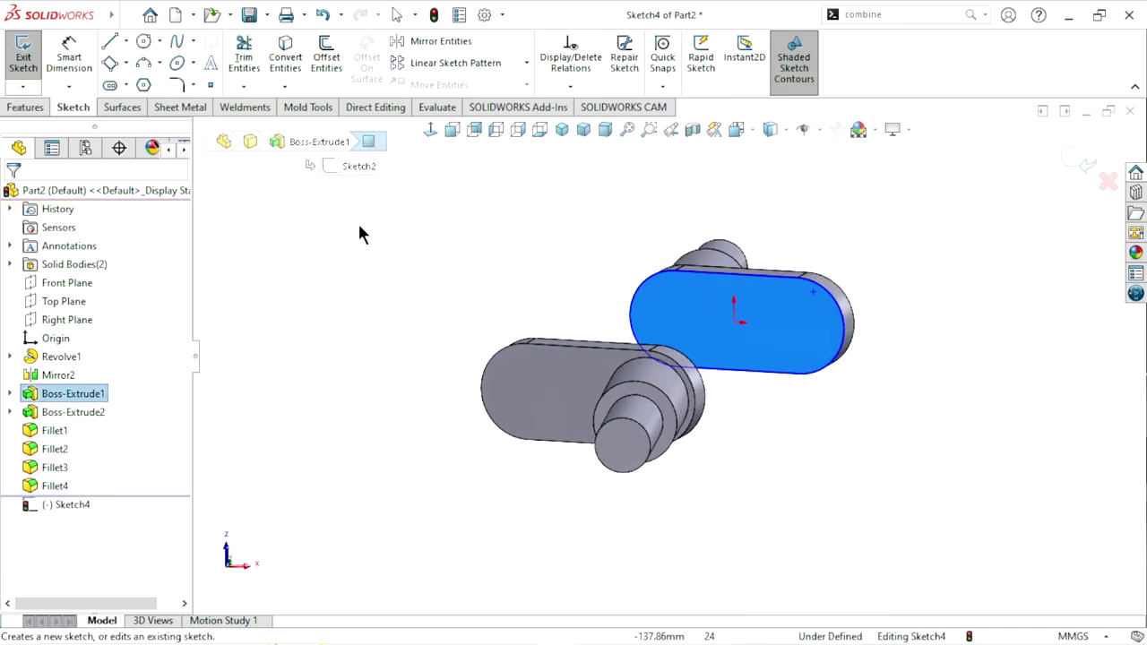
{"action": "left_click", "coordinate": [141, 43]}
{"action": "scroll", "coordinate": [849, 321], "scroll_direction": "down", "scroll_amount": 5}
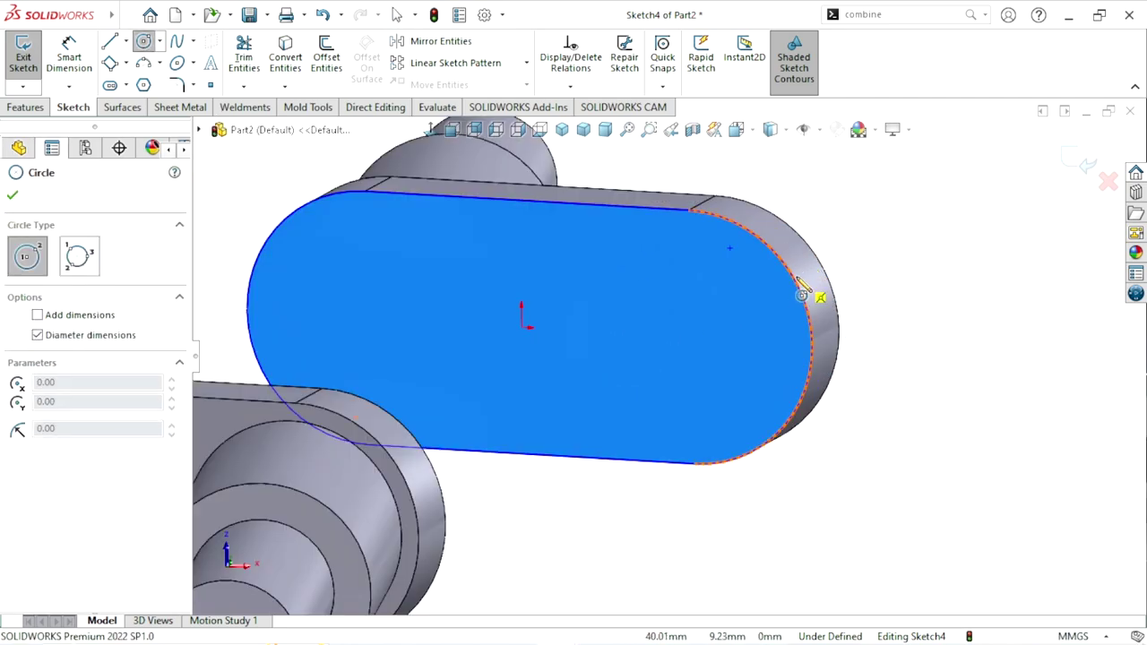
{"action": "left_click", "coordinate": [691, 338]}
{"action": "left_click", "coordinate": [768, 341]}
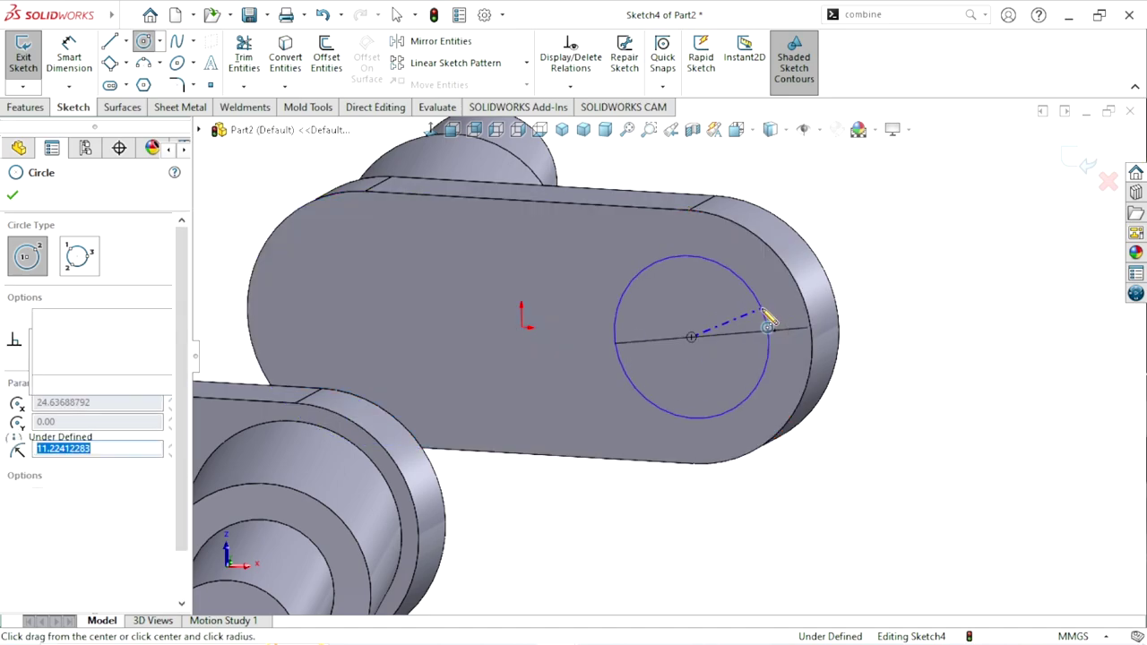
{"action": "left_click", "coordinate": [70, 79]}
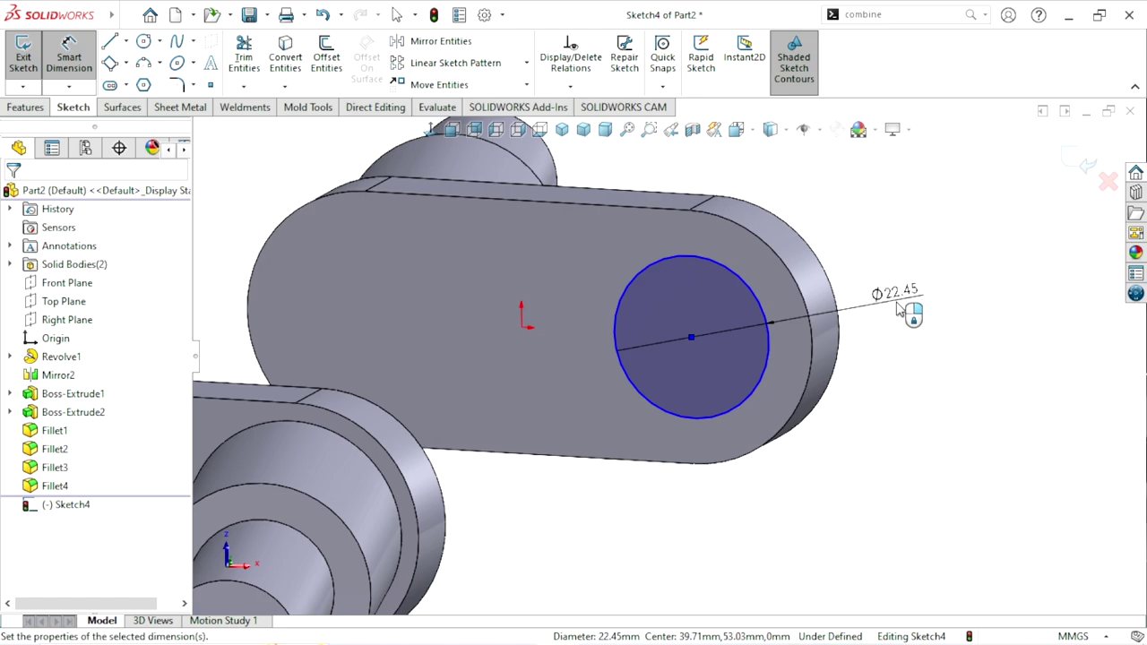
{"action": "left_click", "coordinate": [899, 309]}
{"action": "type", "text": "25"}
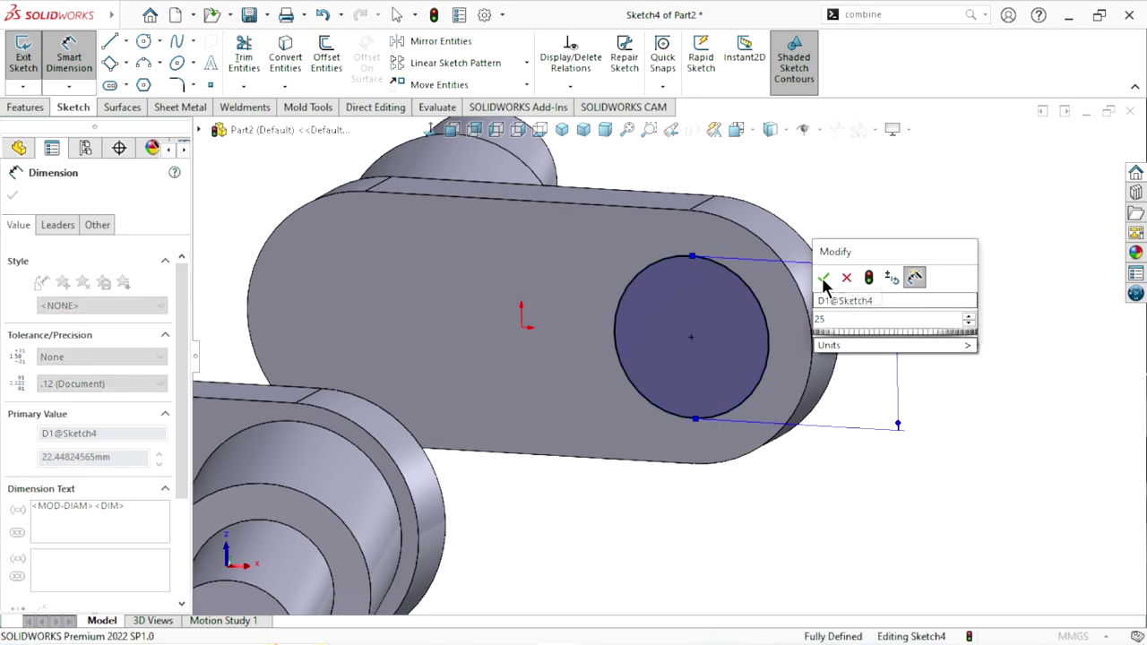
{"action": "left_click", "coordinate": [824, 279]}
{"action": "left_click", "coordinate": [13, 196]}
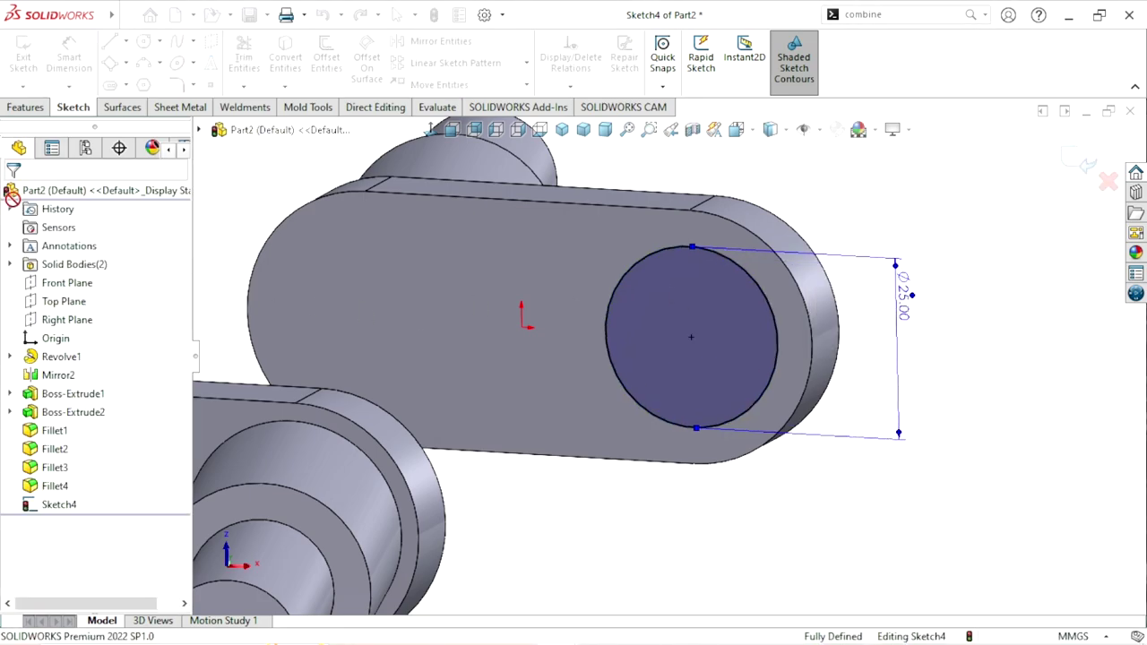
{"action": "scroll", "coordinate": [636, 361], "scroll_direction": "up", "scroll_amount": 3}
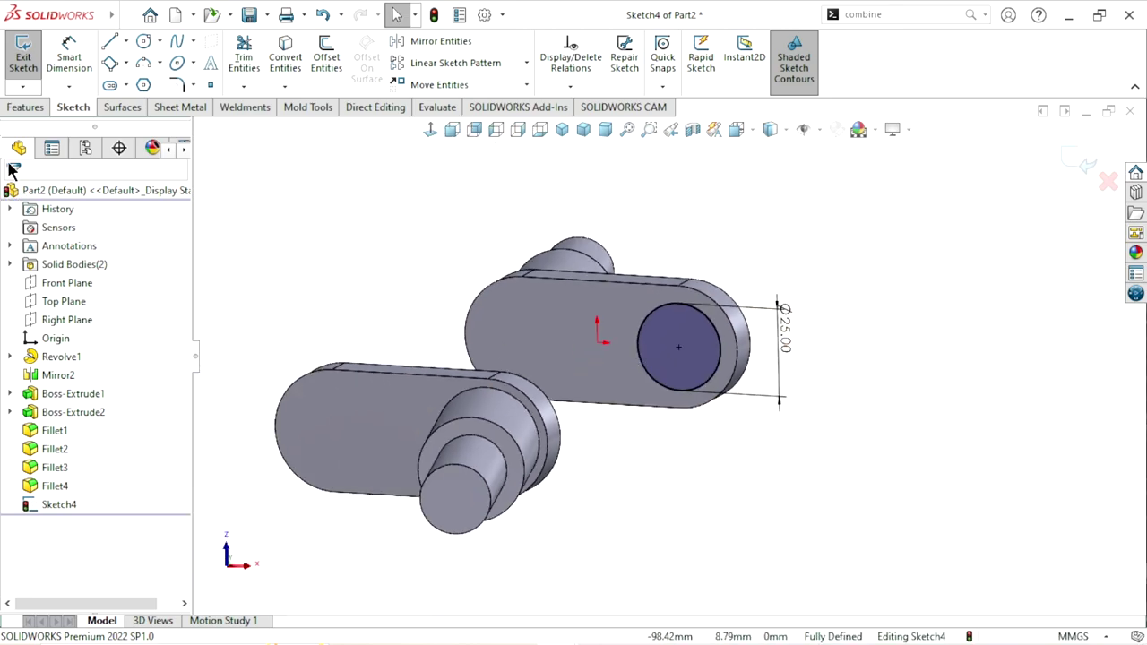
- Extruded-cut the circle Up To Next to make the hole through the arm
{"action": "left_click", "coordinate": [21, 107]}
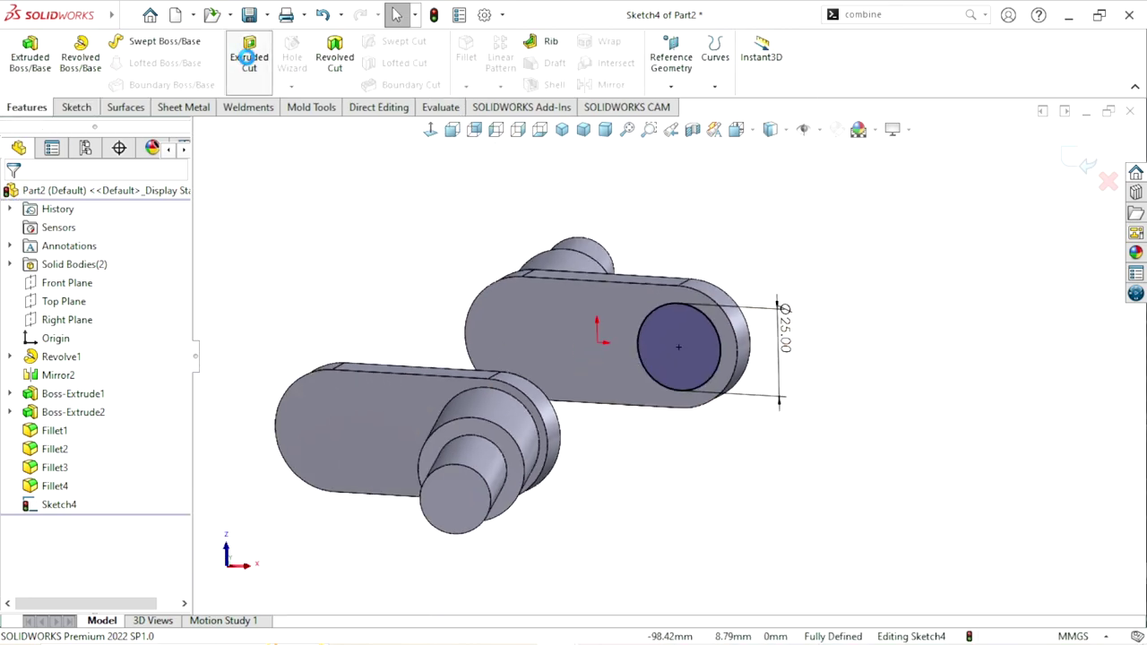
{"action": "left_click", "coordinate": [248, 56]}
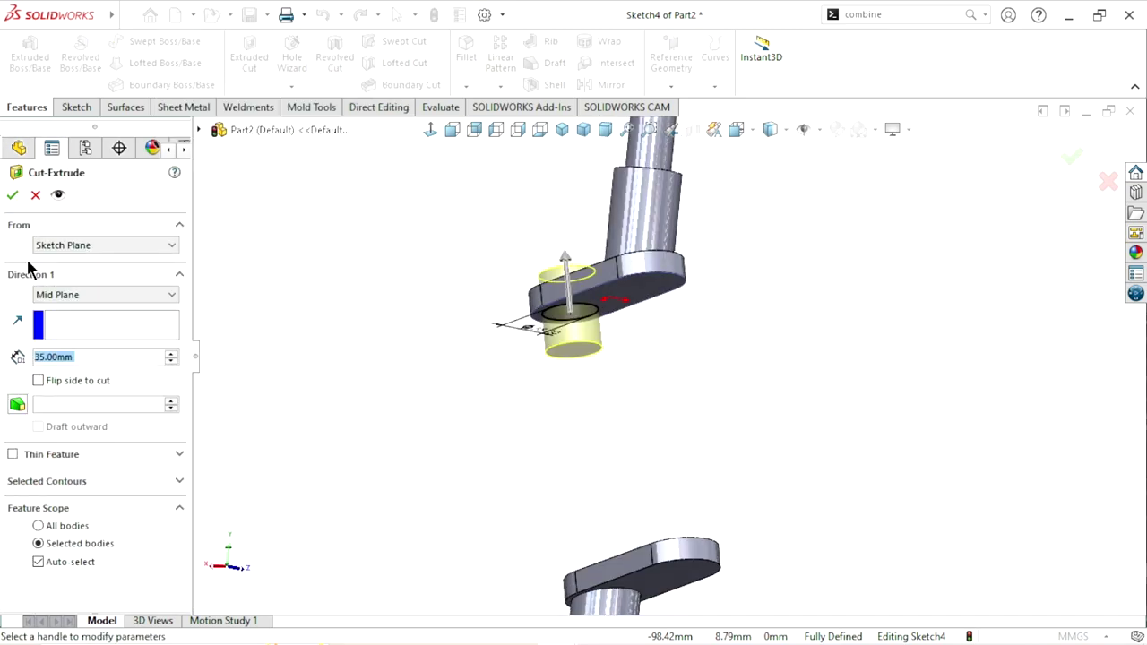
{"action": "left_click", "coordinate": [42, 301]}
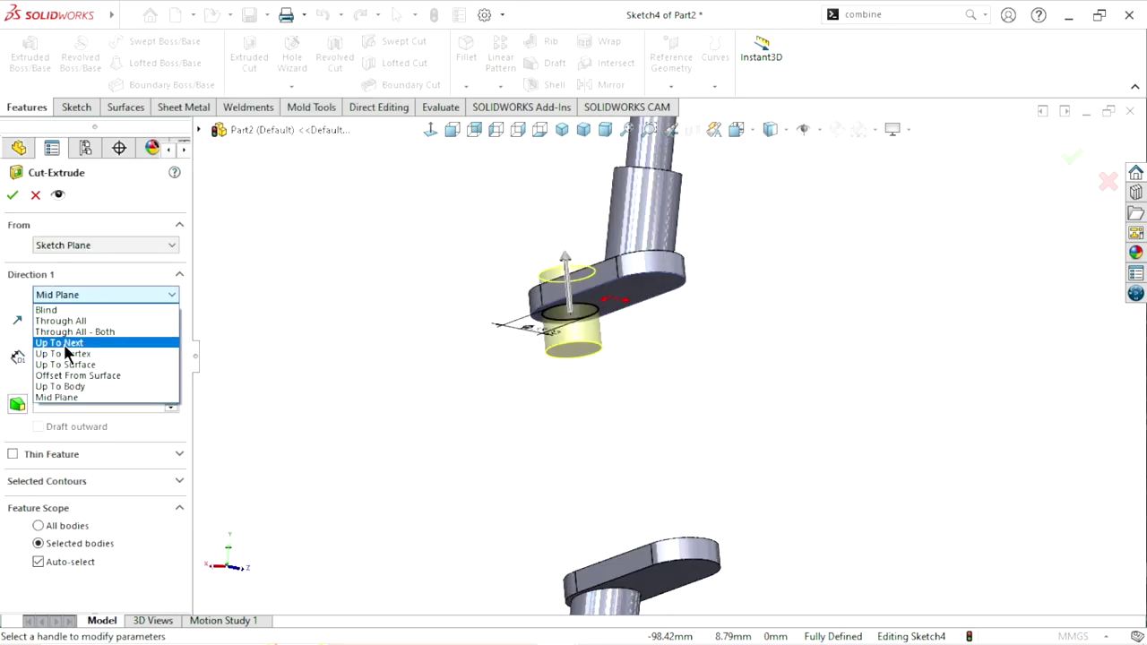
{"action": "left_click", "coordinate": [55, 340]}
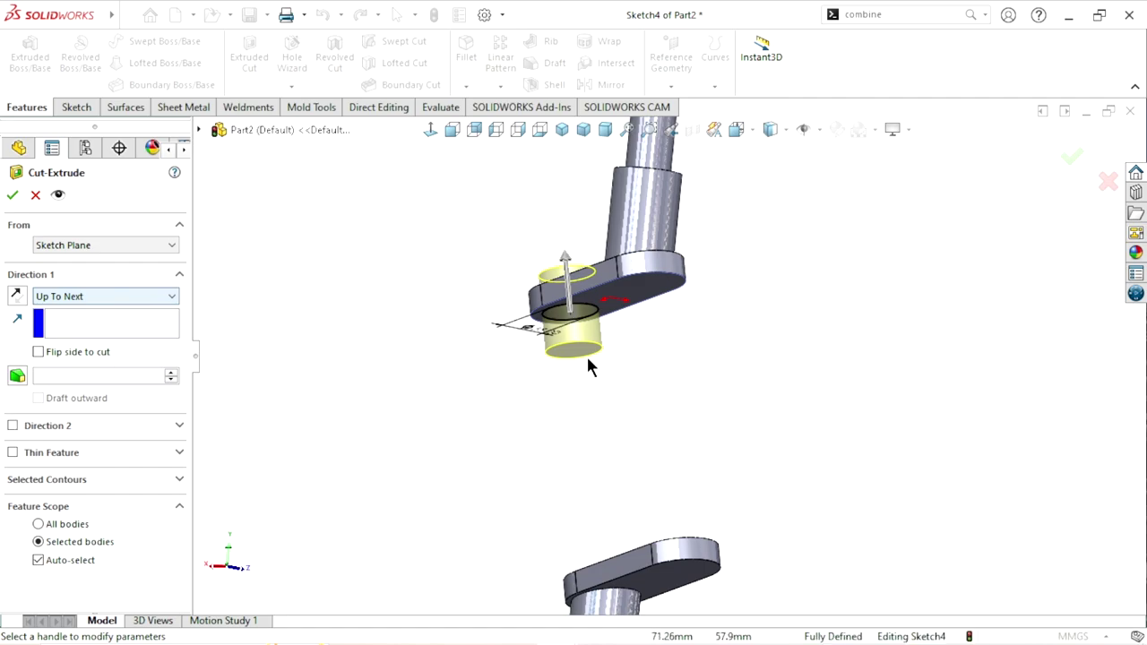
{"action": "left_click", "coordinate": [13, 195]}
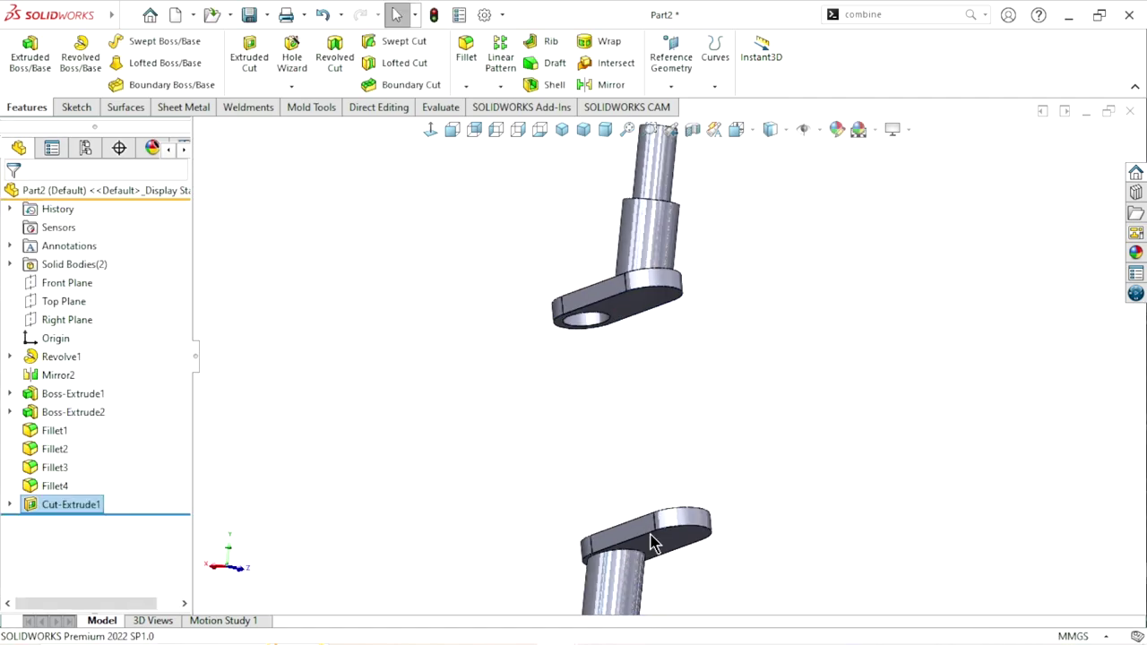
{"action": "mouse_move", "coordinate": [653, 542]}
{"action": "middle_mouse_down"}
{"action": "mouse_move", "coordinate": [716, 401]}
{"action": "mouse_move", "coordinate": [709, 551]}
{"action": "middle_mouse_up"}
- On the lower arm face, sketch a circle at the rounded end's centre with 25 mm diameter
{"action": "left_click", "coordinate": [648, 520]}
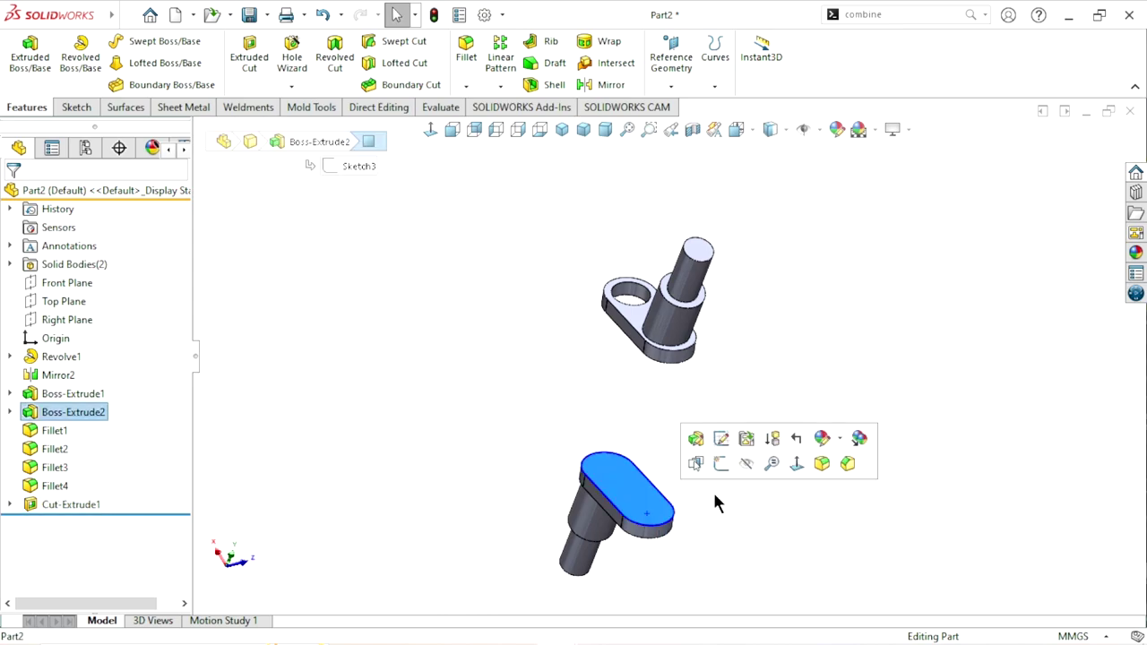
{"action": "left_click", "coordinate": [726, 470]}
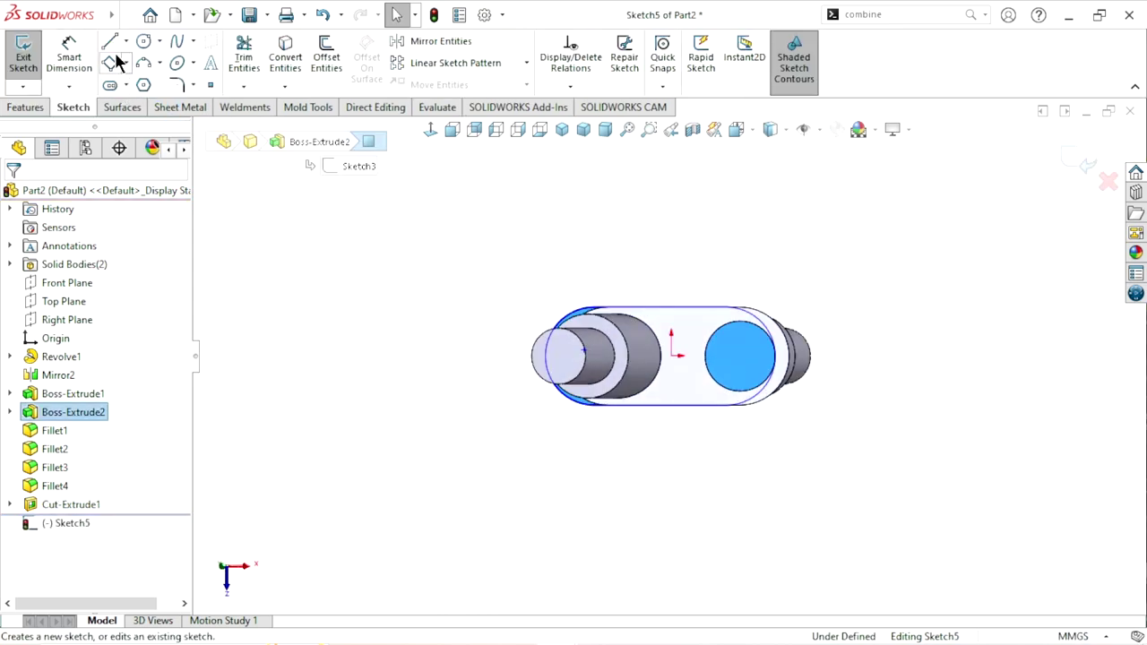
{"action": "left_click", "coordinate": [143, 41]}
{"action": "middle_click_drag", "start_coordinate": [583, 325], "coordinate": [558, 296]}
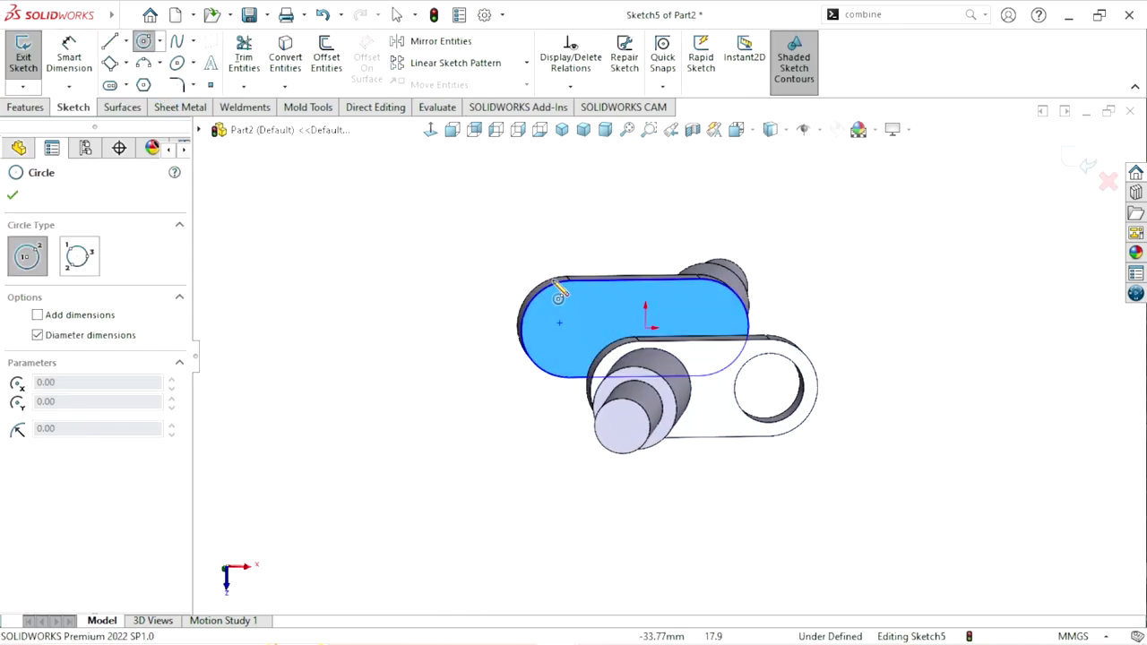
{"action": "left_click", "coordinate": [570, 329]}
{"action": "left_click", "coordinate": [611, 318]}
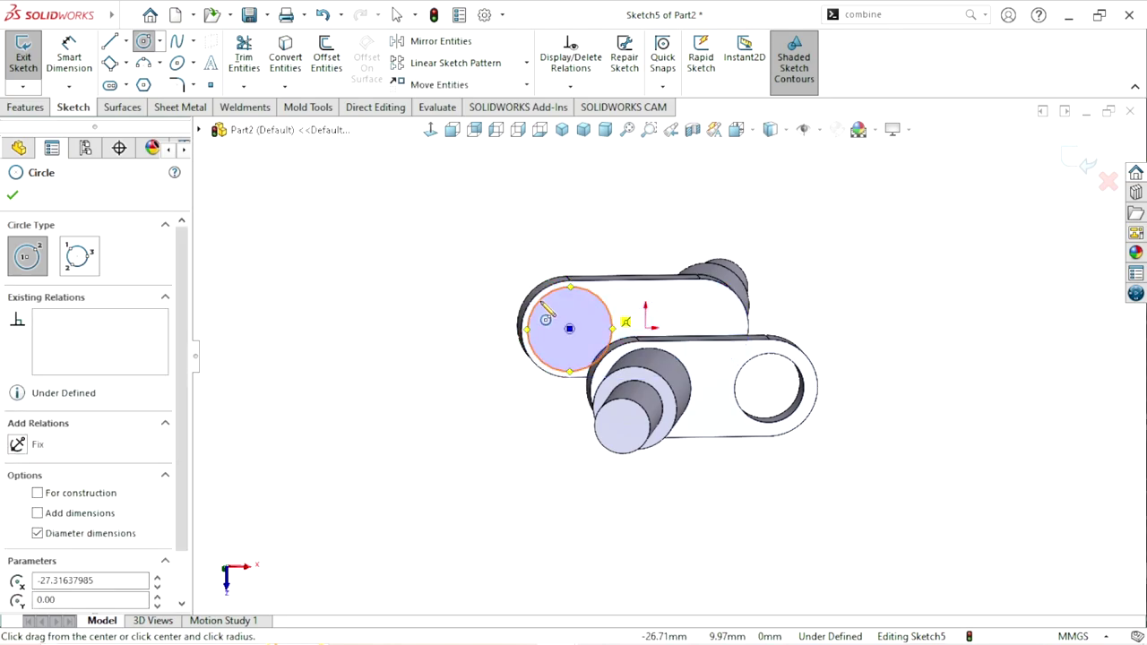
{"action": "left_click", "coordinate": [68, 61]}
{"action": "left_click", "coordinate": [613, 312]}
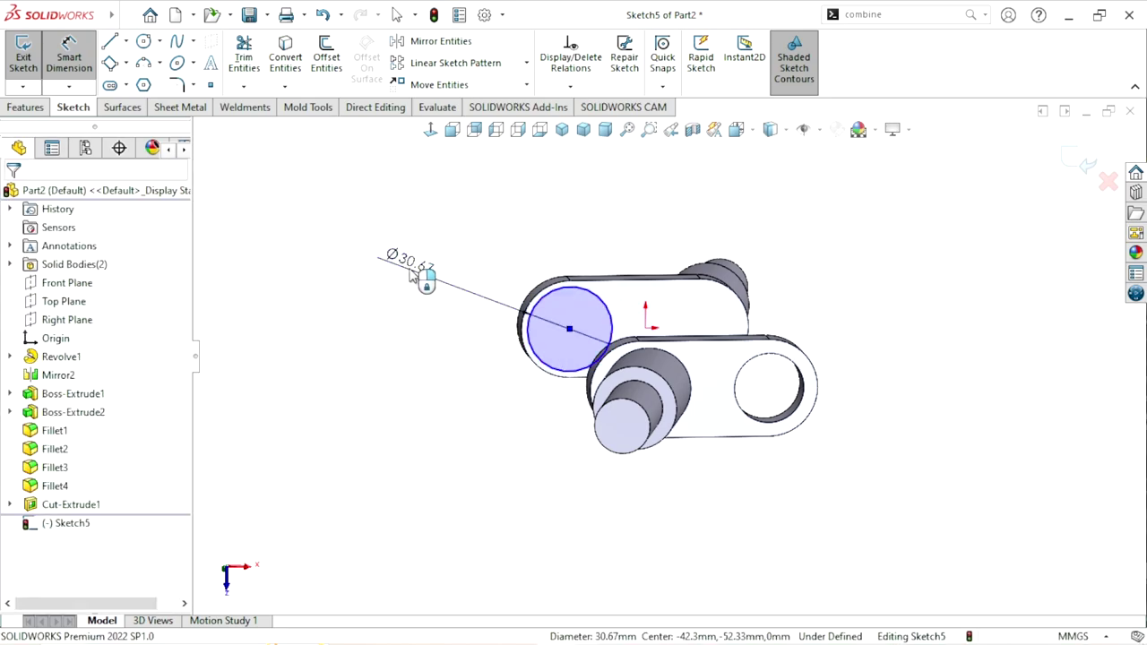
{"action": "left_click", "coordinate": [410, 275]}
{"action": "type", "text": "25"}
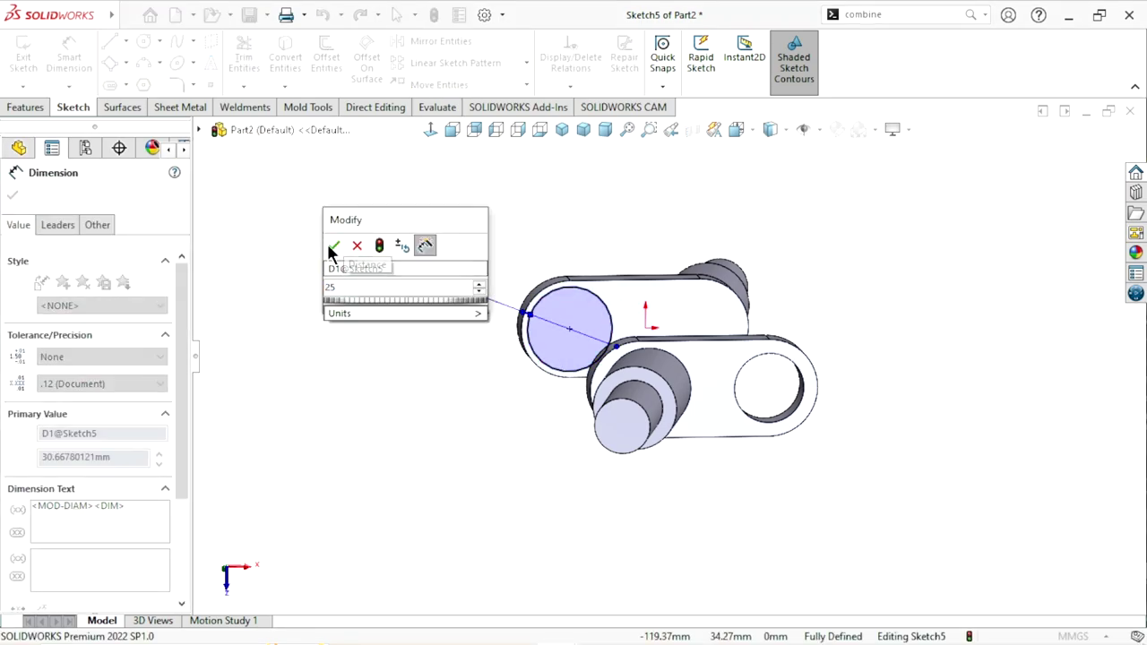
{"action": "left_click", "coordinate": [333, 248]}
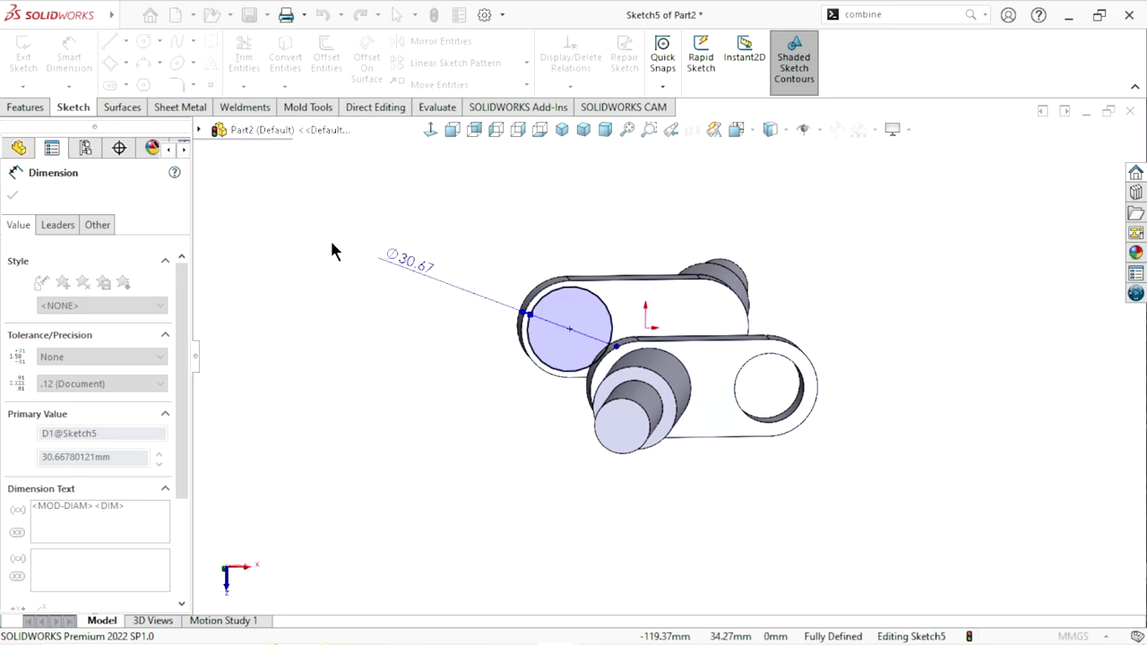
{"action": "left_click", "coordinate": [27, 107]}
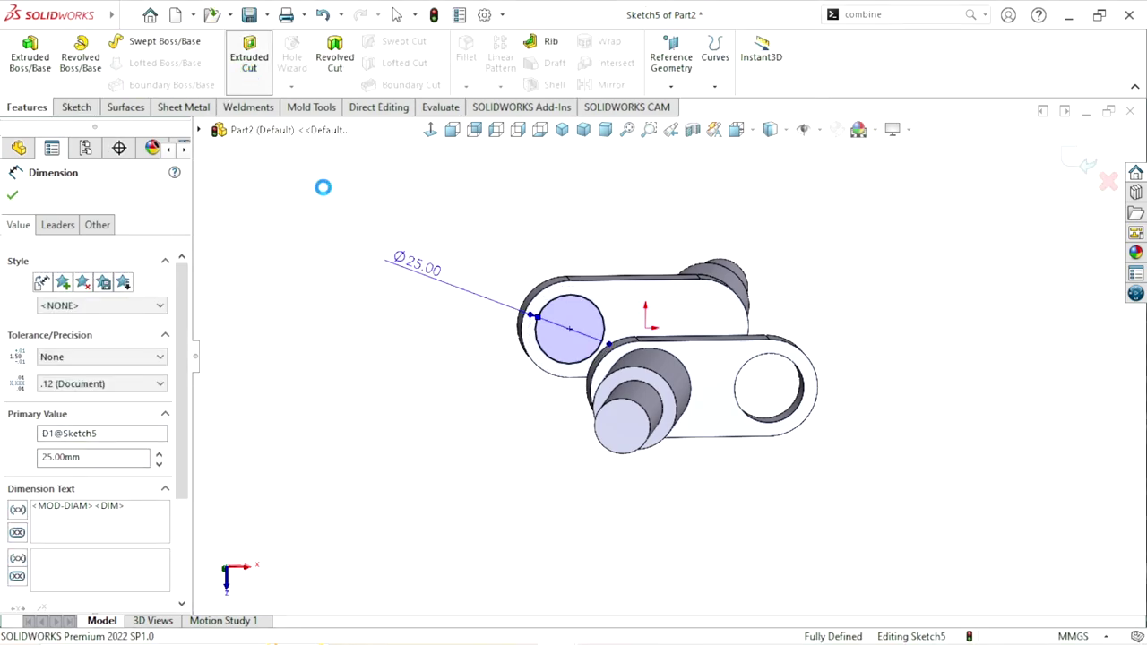
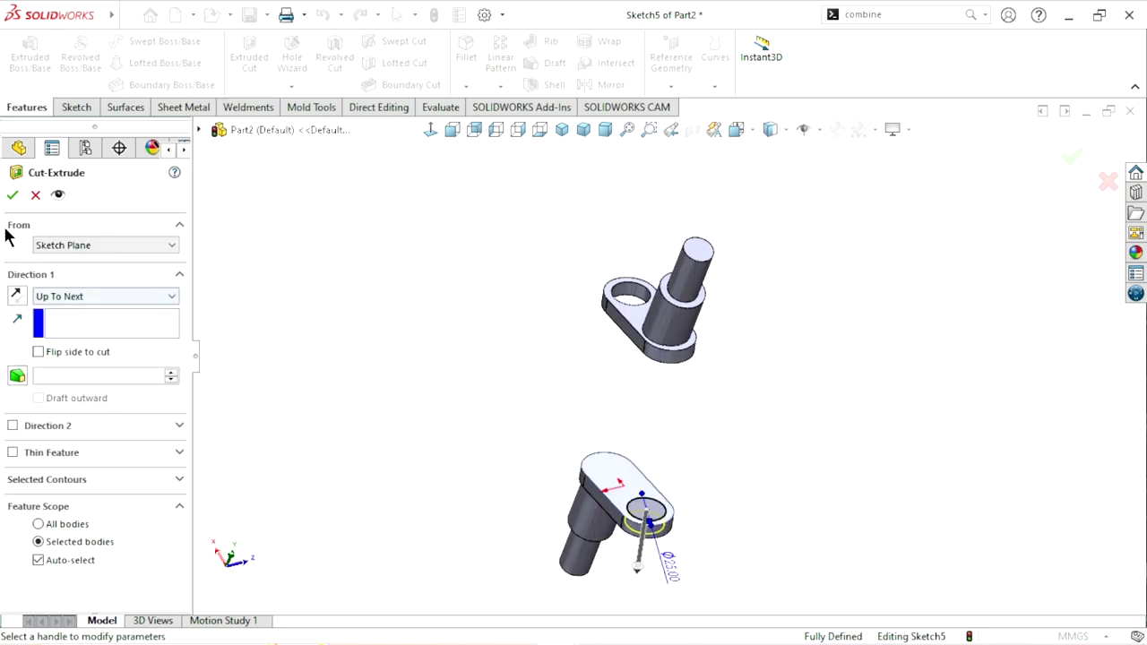
- Accept Cut-Extrude2 to cut the through-hole in the lower web's plate
{"action": "left_click", "coordinate": [13, 195]}
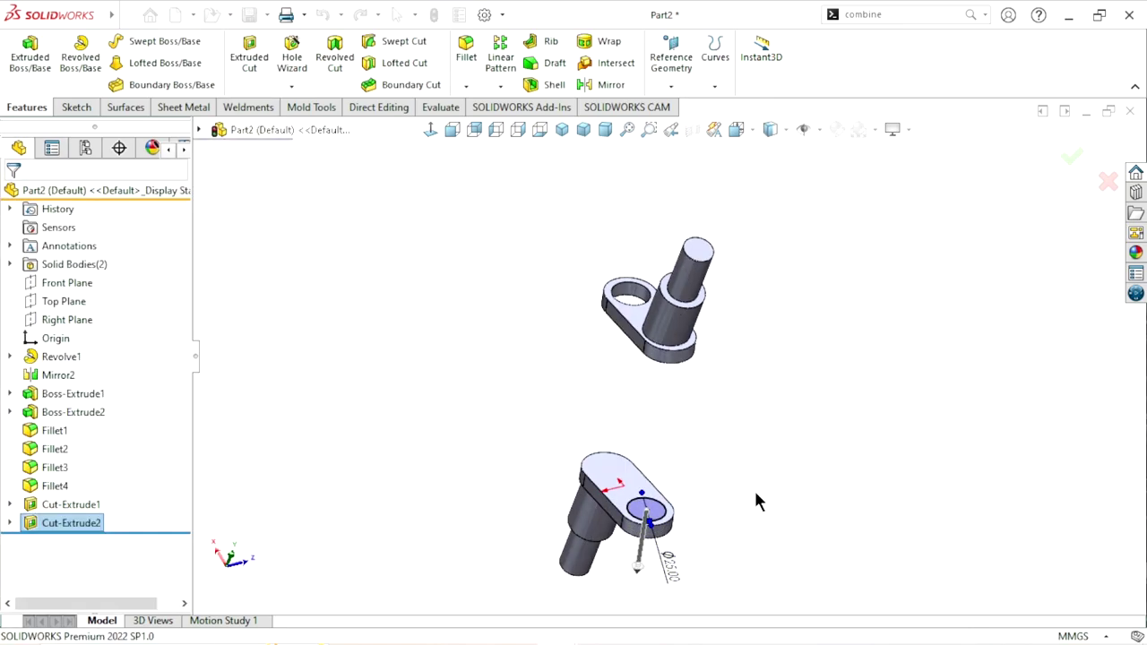
{"action": "scroll", "coordinate": [708, 484], "scroll_direction": "up", "scroll_amount": 2}
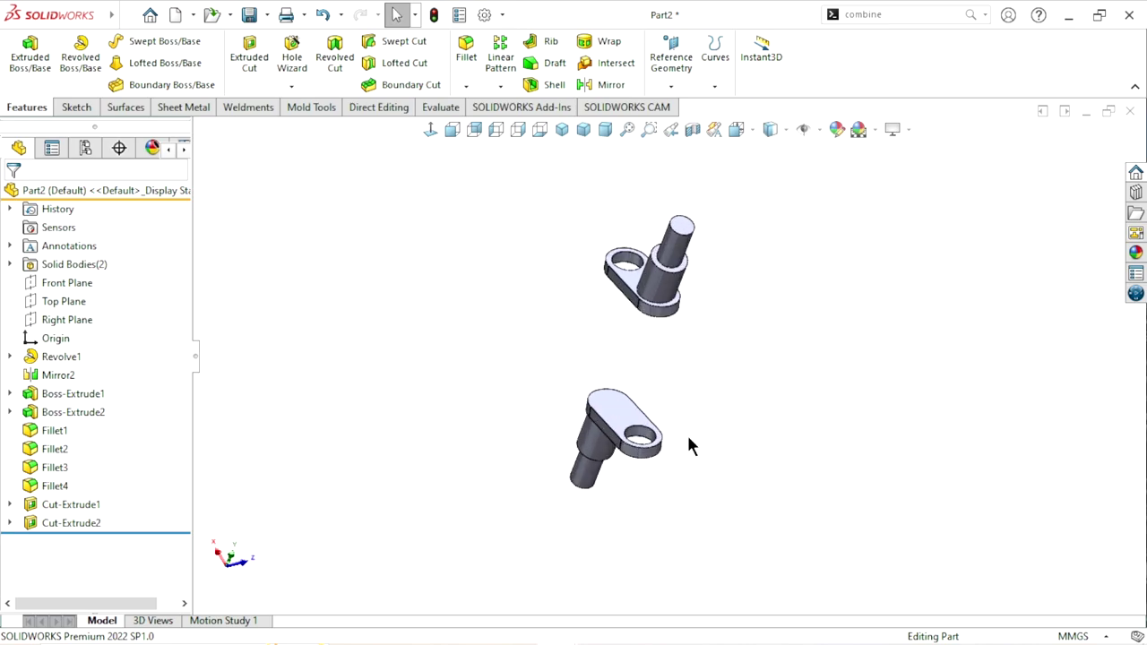
{"action": "middle_click_drag", "start_coordinate": [689, 446], "coordinate": [583, 339]}
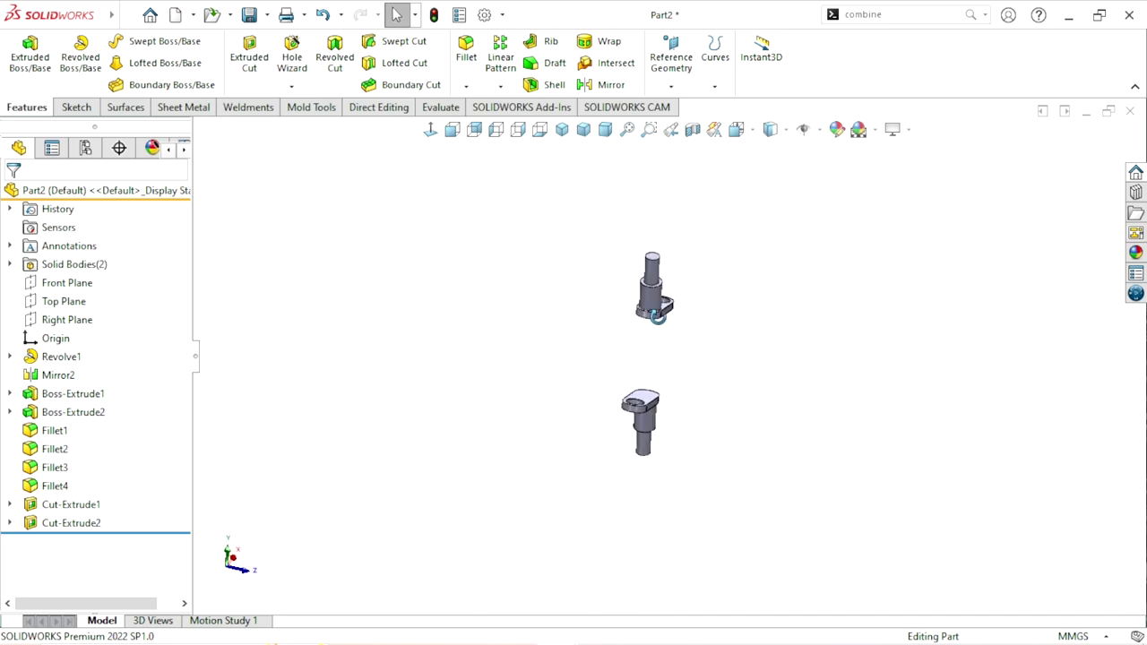
{"action": "mouse_move", "coordinate": [583, 338]}
{"action": "middle_mouse_down"}
{"action": "mouse_move", "coordinate": [749, 361]}
{"action": "mouse_move", "coordinate": [719, 379]}
{"action": "mouse_move", "coordinate": [717, 427]}
{"action": "mouse_move", "coordinate": [666, 397]}
{"action": "mouse_move", "coordinate": [733, 336]}
{"action": "mouse_move", "coordinate": [494, 317]}
{"action": "mouse_move", "coordinate": [515, 422]}
{"action": "mouse_move", "coordinate": [527, 405]}
{"action": "mouse_move", "coordinate": [668, 356]}
{"action": "mouse_move", "coordinate": [622, 368]}
{"action": "mouse_move", "coordinate": [643, 436]}
{"action": "mouse_move", "coordinate": [610, 387]}
{"action": "middle_mouse_up"}
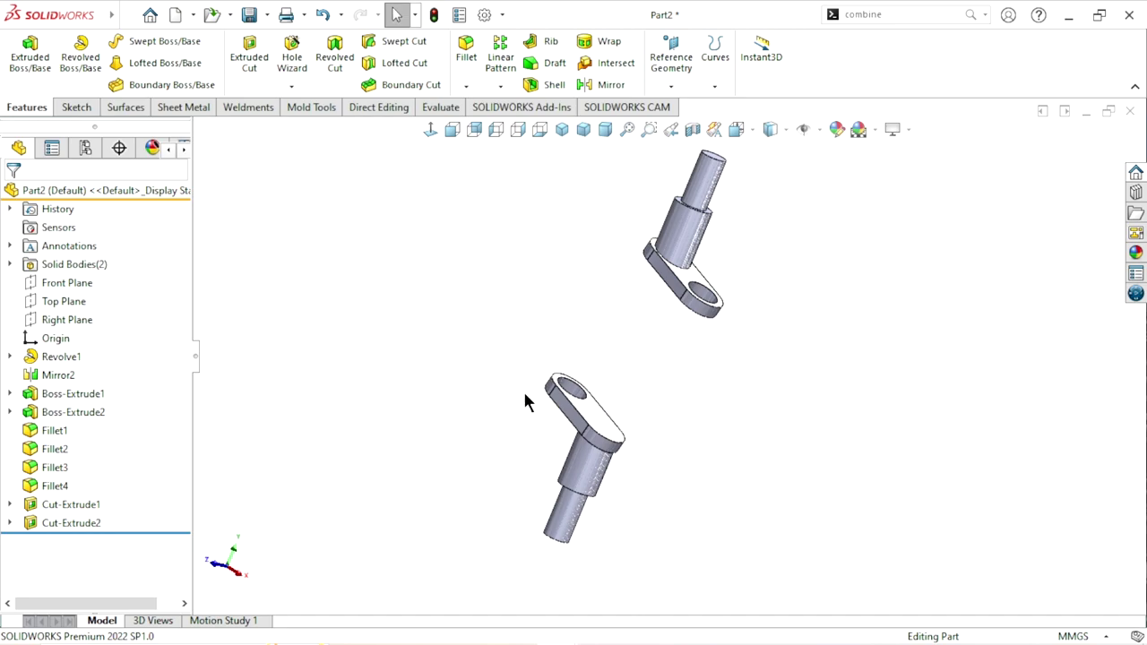
- Orbit, pan and zoom around the model to inspect both webs from several sides
{"action": "mouse_move", "coordinate": [720, 340]}
{"action": "middle_mouse_down"}
{"action": "mouse_move", "coordinate": [669, 353]}
{"action": "mouse_move", "coordinate": [723, 401]}
{"action": "mouse_move", "coordinate": [671, 377]}
{"action": "mouse_move", "coordinate": [681, 392]}
{"action": "middle_mouse_up"}
{"action": "scroll", "coordinate": [680, 343], "scroll_direction": "down", "scroll_amount": 3}
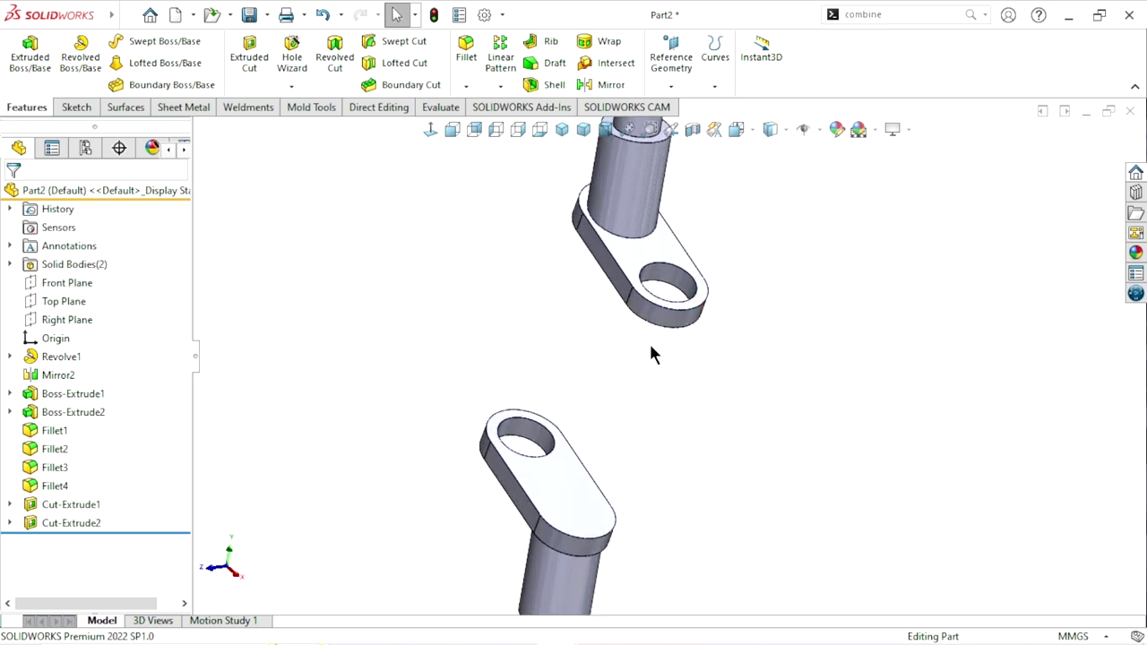
{"action": "mouse_move", "coordinate": [688, 433]}
{"action": "middle_mouse_down"}
{"action": "mouse_move", "coordinate": [738, 404]}
{"action": "mouse_move", "coordinate": [613, 383]}
{"action": "mouse_move", "coordinate": [691, 374]}
{"action": "mouse_move", "coordinate": [661, 460]}
{"action": "mouse_move", "coordinate": [671, 386]}
{"action": "mouse_move", "coordinate": [696, 341]}
{"action": "mouse_move", "coordinate": [717, 432]}
{"action": "mouse_move", "coordinate": [693, 356]}
{"action": "mouse_move", "coordinate": [765, 367]}
{"action": "mouse_move", "coordinate": [683, 429]}
{"action": "mouse_move", "coordinate": [643, 394]}
{"action": "mouse_move", "coordinate": [681, 430]}
{"action": "mouse_move", "coordinate": [651, 389]}
{"action": "mouse_move", "coordinate": [671, 391]}
{"action": "middle_mouse_up"}
{"action": "scroll", "coordinate": [680, 392], "scroll_direction": "up", "scroll_amount": 3}
{"action": "scroll", "coordinate": [648, 356], "scroll_direction": "down", "scroll_amount": 3}
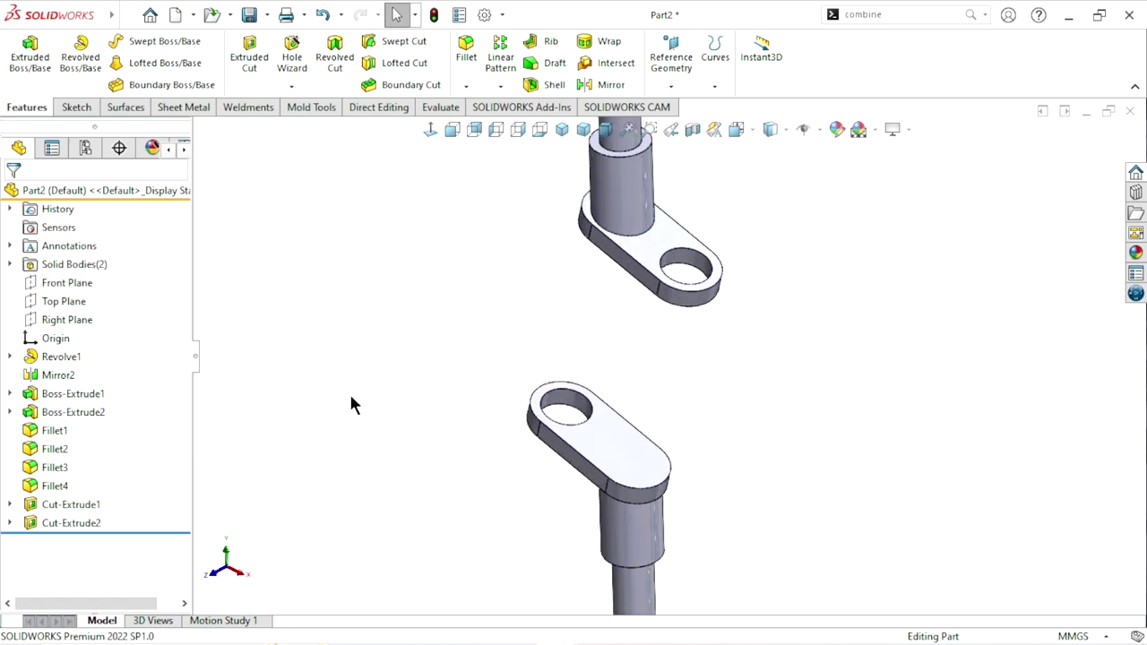
{"action": "middle_click_drag", "start_coordinate": [655, 386], "coordinate": [794, 329], "text": "ctrl"}
{"action": "scroll", "coordinate": [676, 425], "scroll_direction": "up", "scroll_amount": 3}
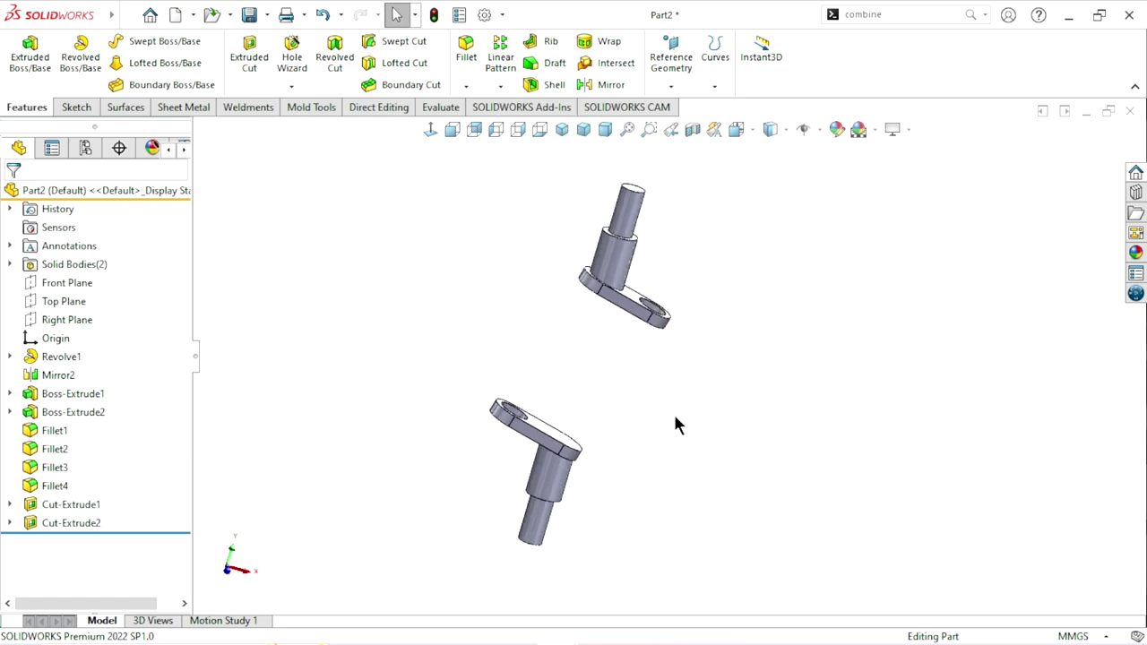
{"action": "scroll", "coordinate": [637, 366], "scroll_direction": "down", "scroll_amount": 3}
{"action": "middle_click_drag", "start_coordinate": [638, 366], "coordinate": [583, 376]}
{"action": "scroll", "coordinate": [581, 376], "scroll_direction": "down", "scroll_amount": 1}
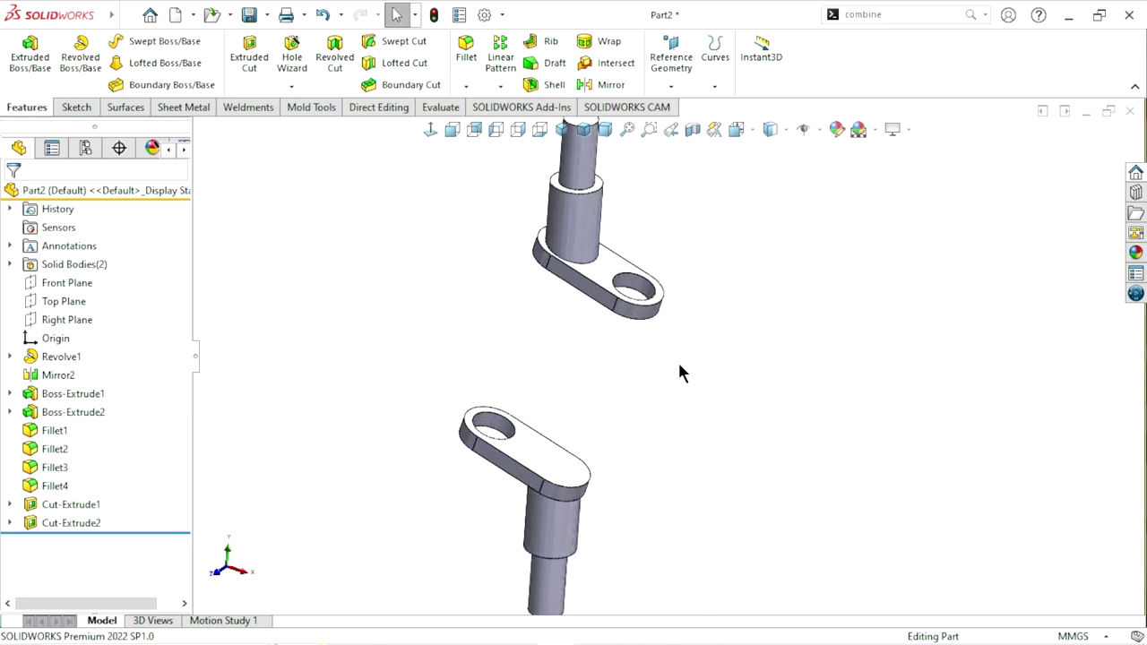
- On a Front Plane sketch, draw a diagonal centerline from the upper web to the lower web
{"action": "left_click", "coordinate": [59, 283]}
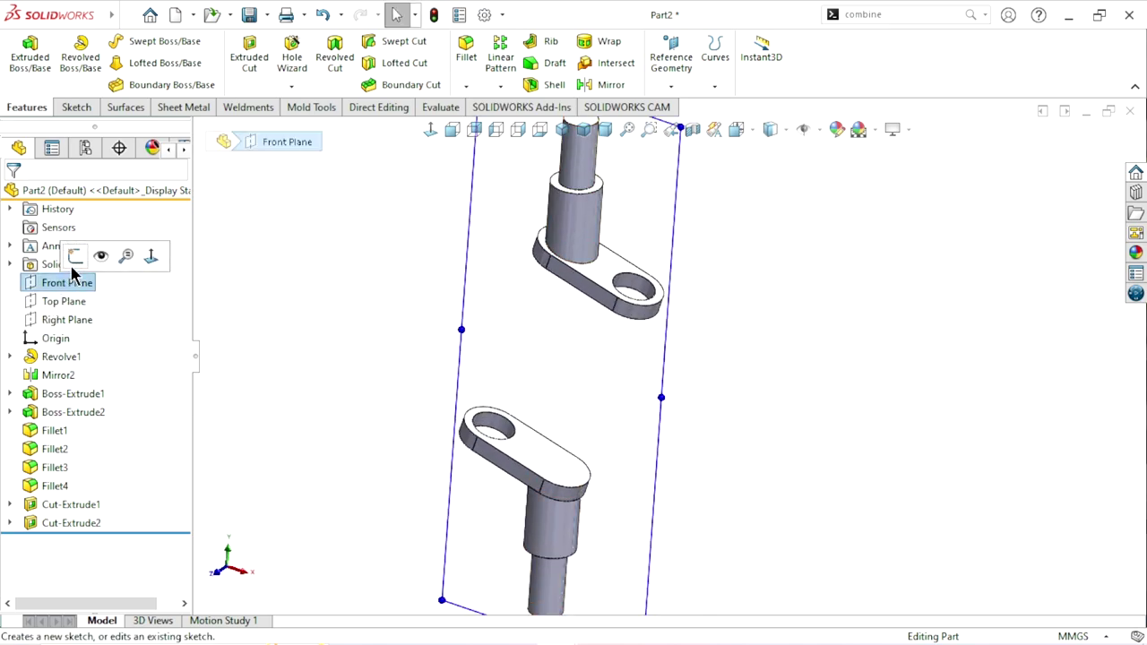
{"action": "left_click", "coordinate": [79, 255]}
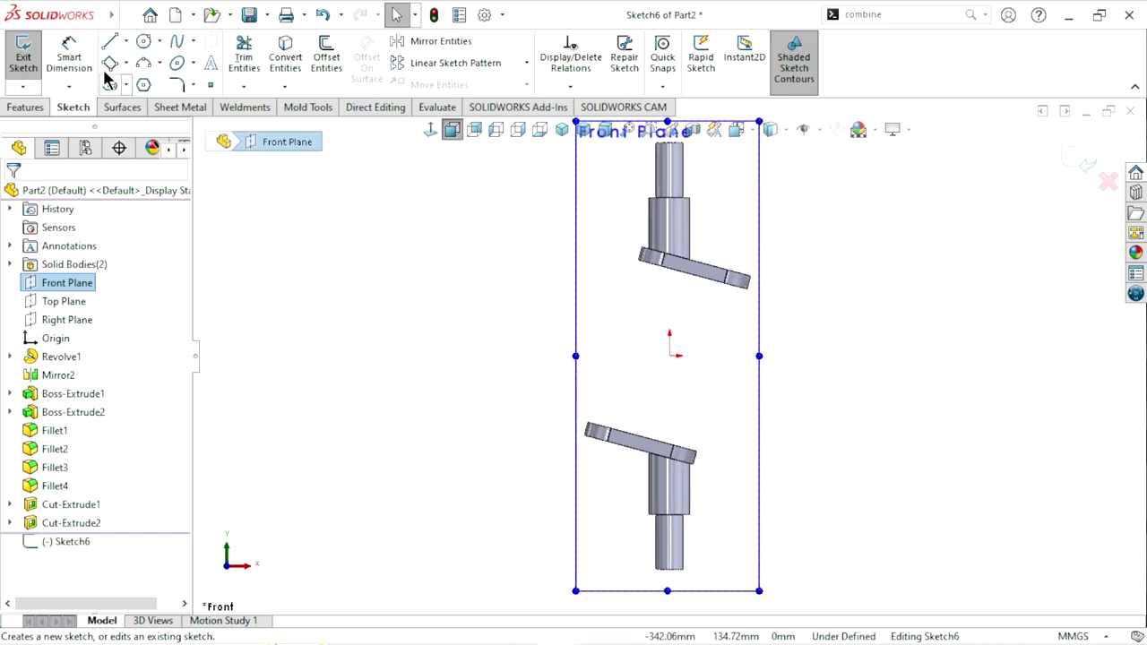
{"action": "left_click", "coordinate": [126, 42]}
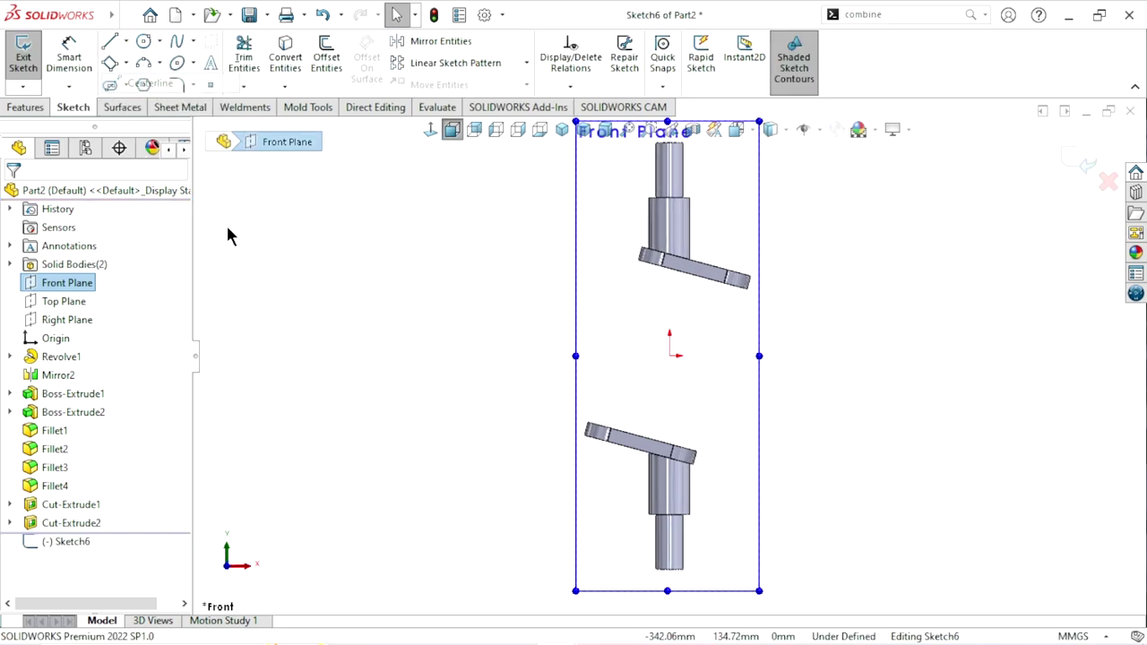
{"action": "scroll", "coordinate": [708, 354], "scroll_direction": "down", "scroll_amount": 2}
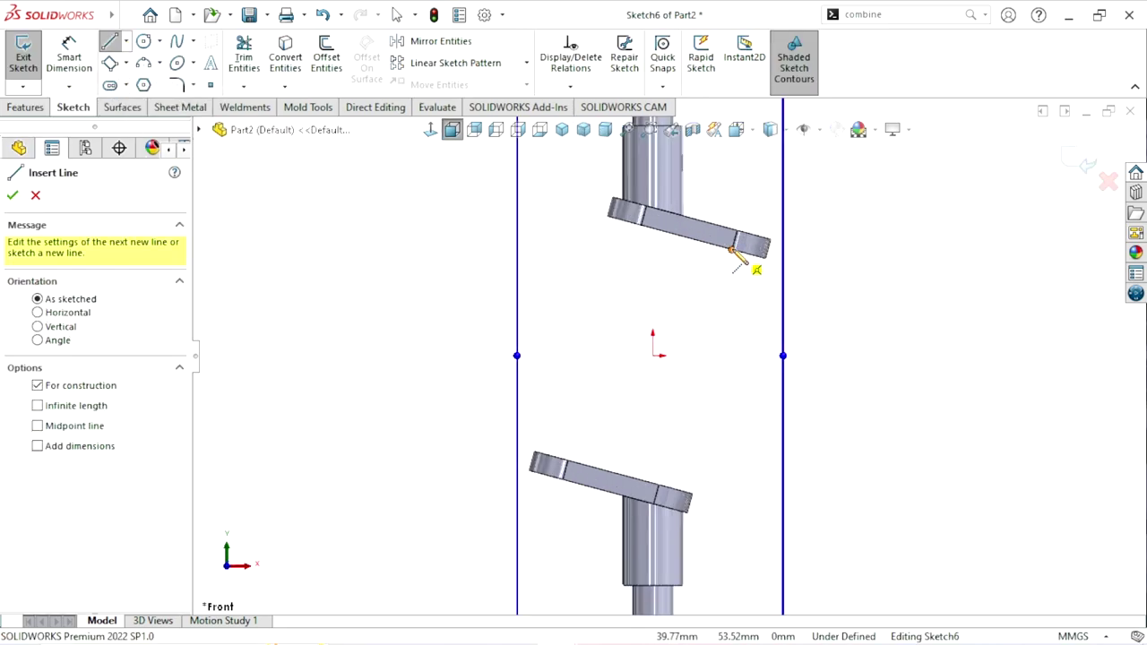
{"action": "left_click", "coordinate": [735, 250]}
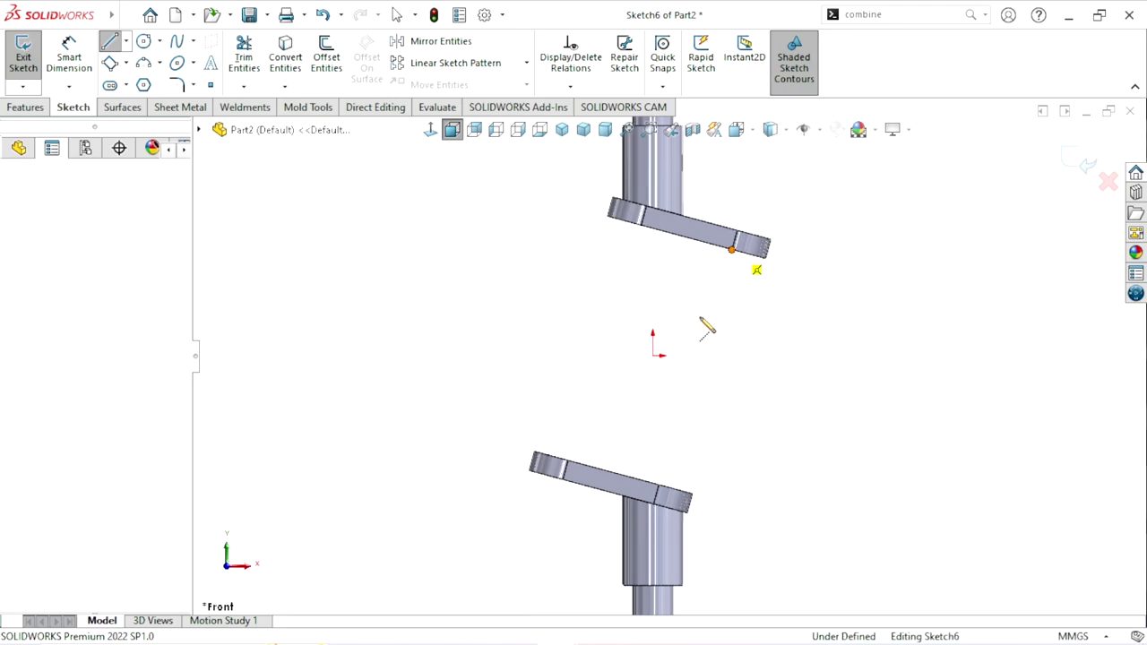
{"action": "left_click", "coordinate": [568, 462]}
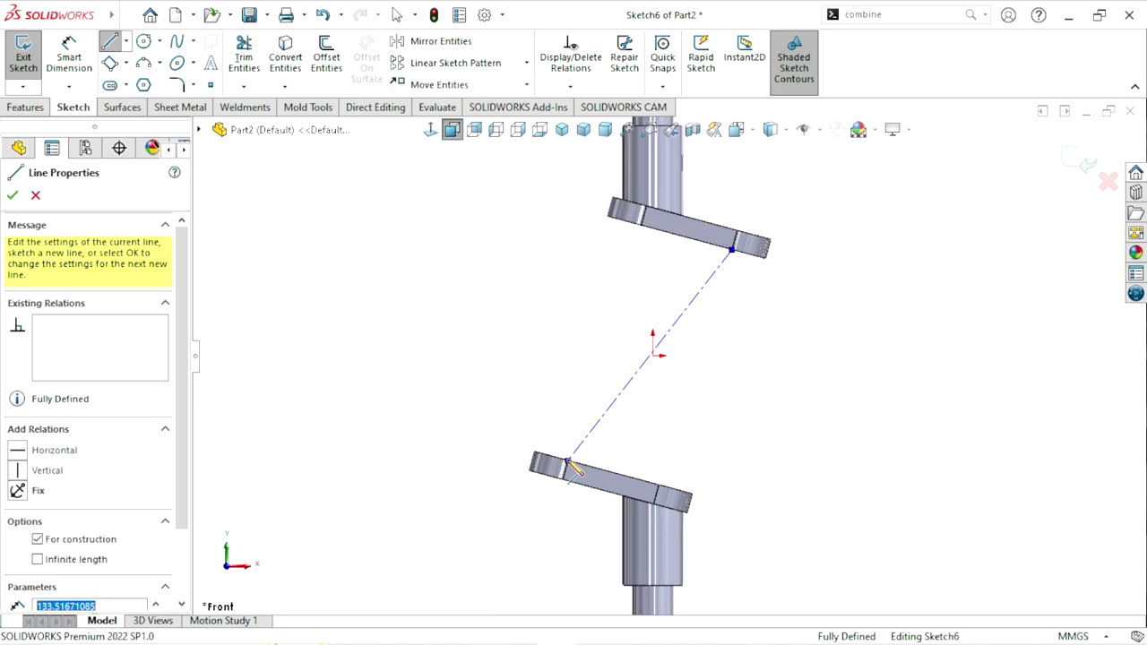
{"action": "right_click", "coordinate": [755, 363]}
{"action": "left_click", "coordinate": [793, 376]}
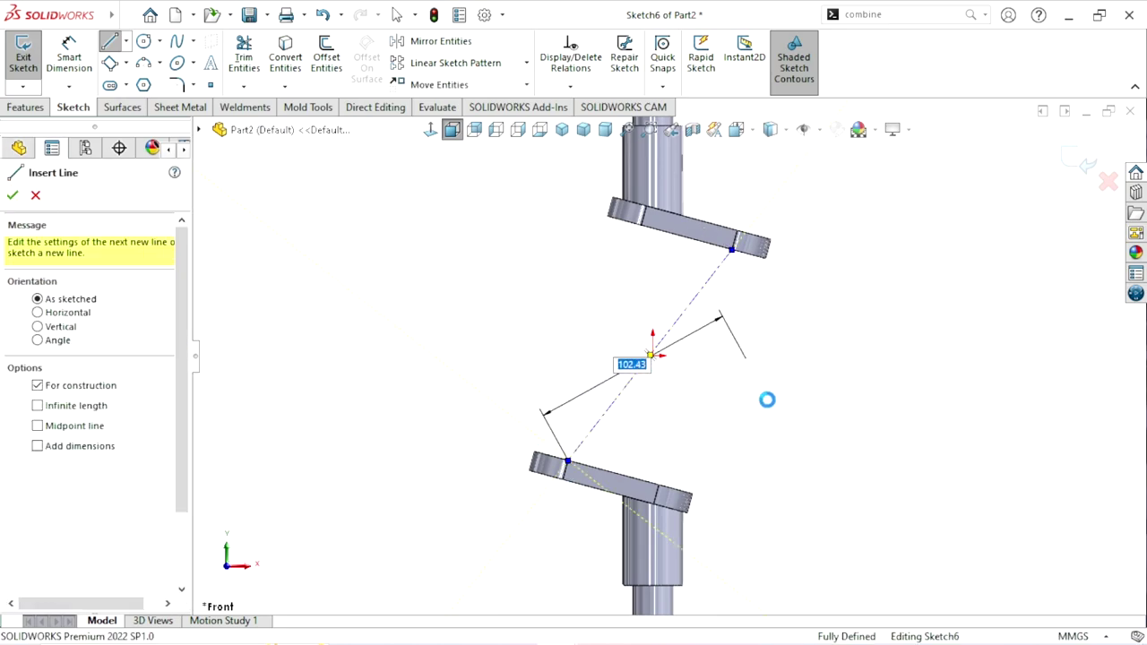
- Zoom in and out to check the line, then exit Sketch6
{"action": "scroll", "coordinate": [686, 475], "scroll_direction": "down", "scroll_amount": 2}
{"action": "scroll", "coordinate": [732, 485], "scroll_direction": "up", "scroll_amount": 2}
{"action": "scroll", "coordinate": [637, 350], "scroll_direction": "down", "scroll_amount": 2}
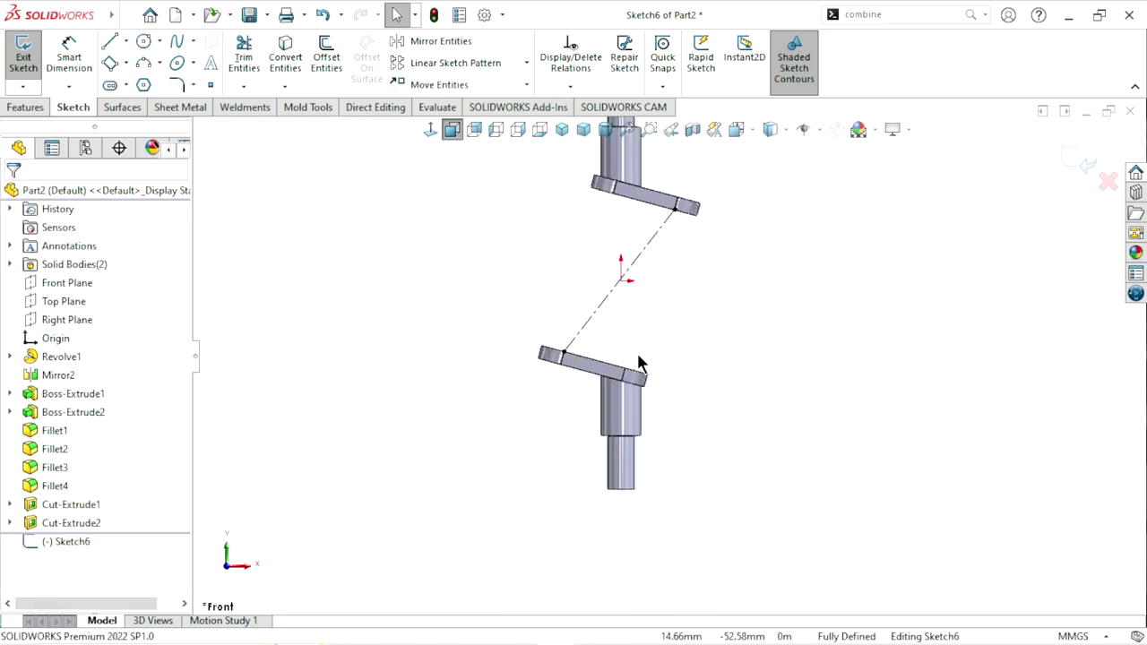
{"action": "scroll", "coordinate": [627, 314], "scroll_direction": "up", "scroll_amount": 2}
{"action": "scroll", "coordinate": [615, 269], "scroll_direction": "up", "scroll_amount": 2}
{"action": "scroll", "coordinate": [644, 296], "scroll_direction": "up", "scroll_amount": 2}
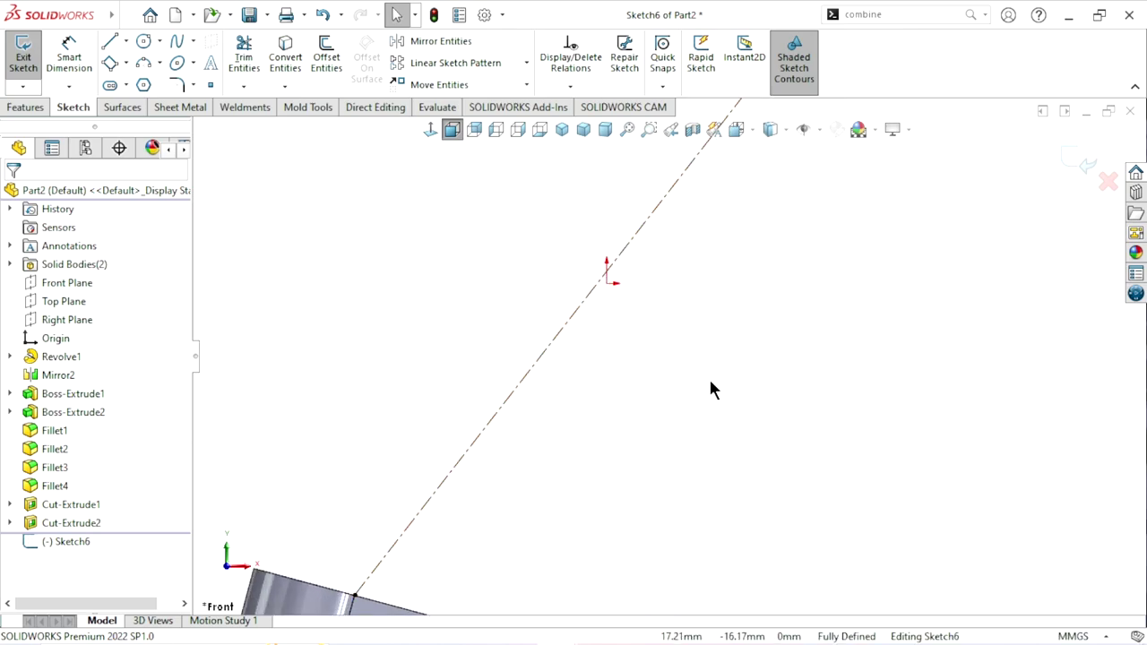
{"action": "scroll", "coordinate": [709, 376], "scroll_direction": "down", "scroll_amount": 3}
{"action": "scroll", "coordinate": [713, 394], "scroll_direction": "up", "scroll_amount": 1}
{"action": "scroll", "coordinate": [709, 378], "scroll_direction": "up", "scroll_amount": 1}
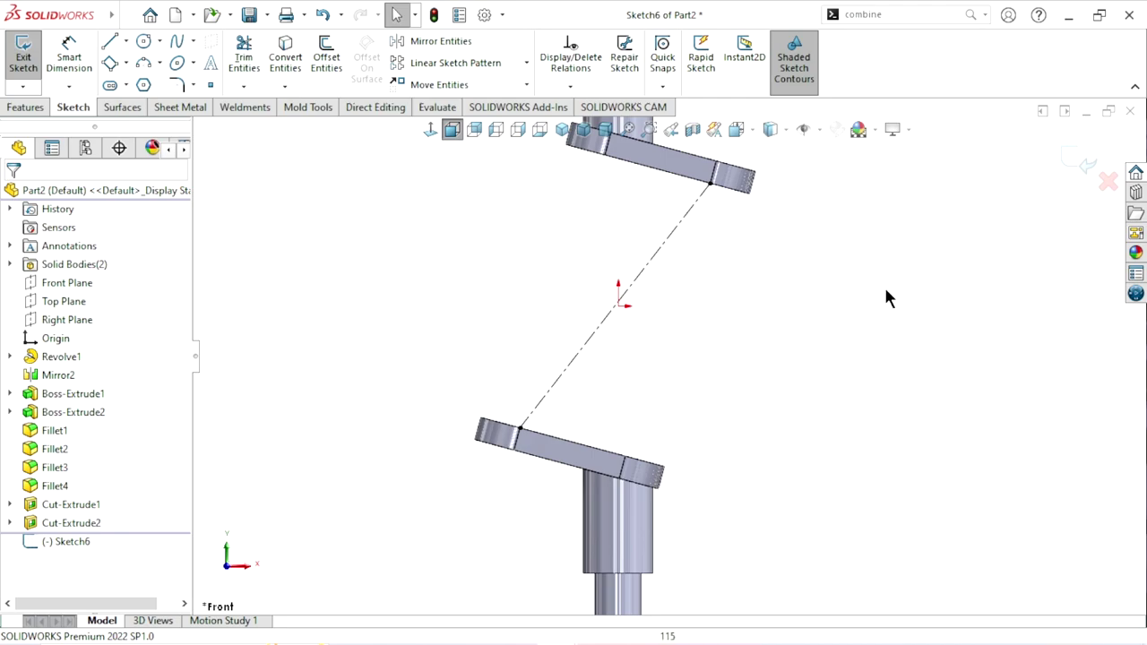
{"action": "left_click", "coordinate": [1087, 162]}
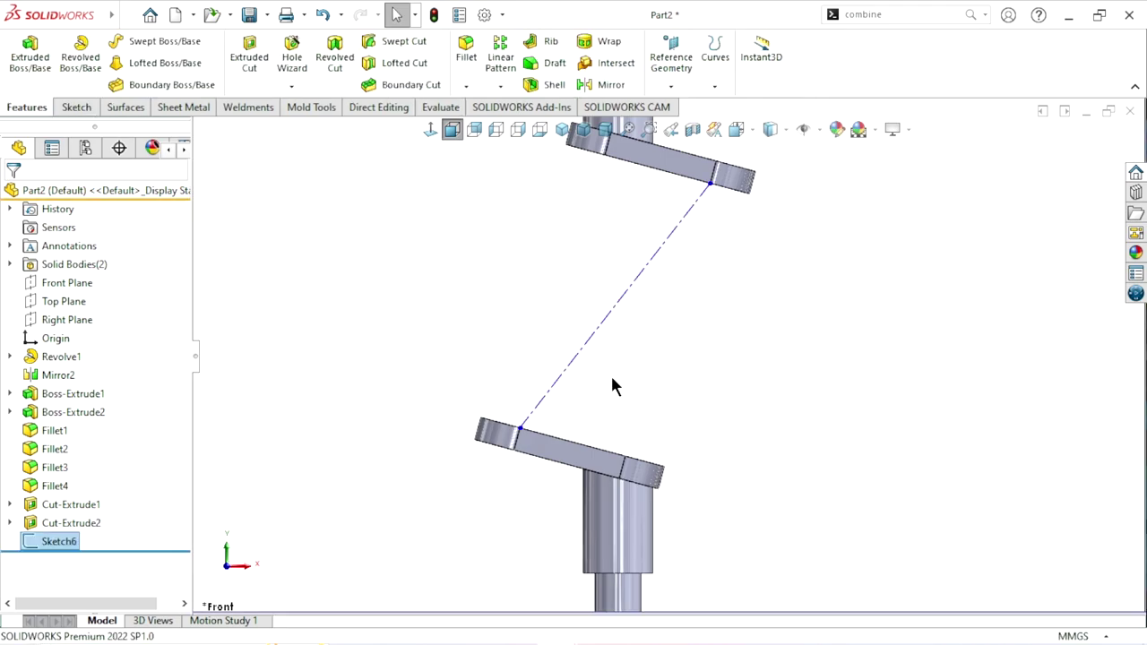
- Start a new Front Plane sketch and draw a centerline from the origin down-right
{"action": "left_click", "coordinate": [79, 283]}
{"action": "left_click", "coordinate": [84, 260]}
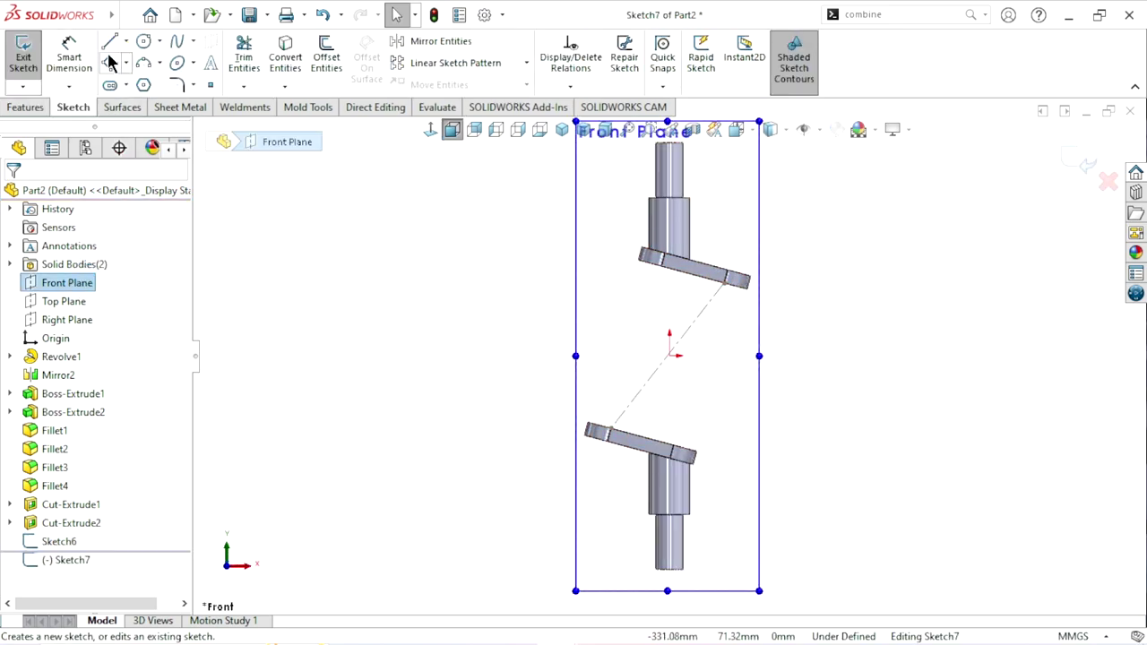
{"action": "left_click", "coordinate": [127, 43]}
{"action": "left_click", "coordinate": [126, 83]}
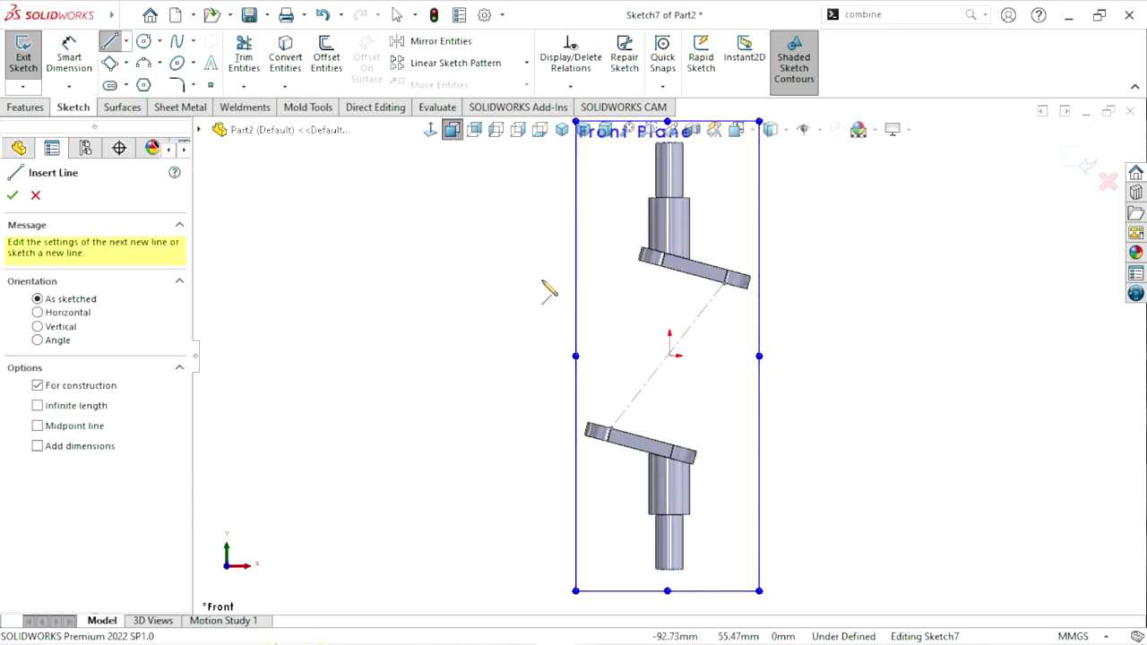
{"action": "left_click", "coordinate": [542, 284]}
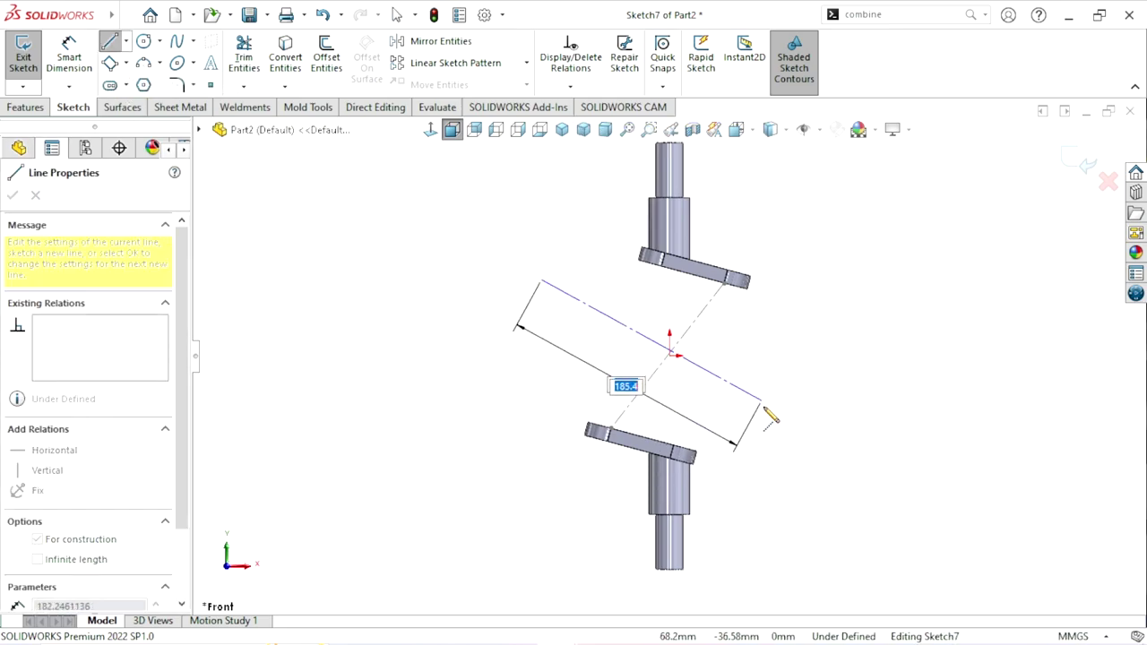
{"action": "left_click", "coordinate": [763, 406]}
{"action": "right_click", "coordinate": [818, 342]}
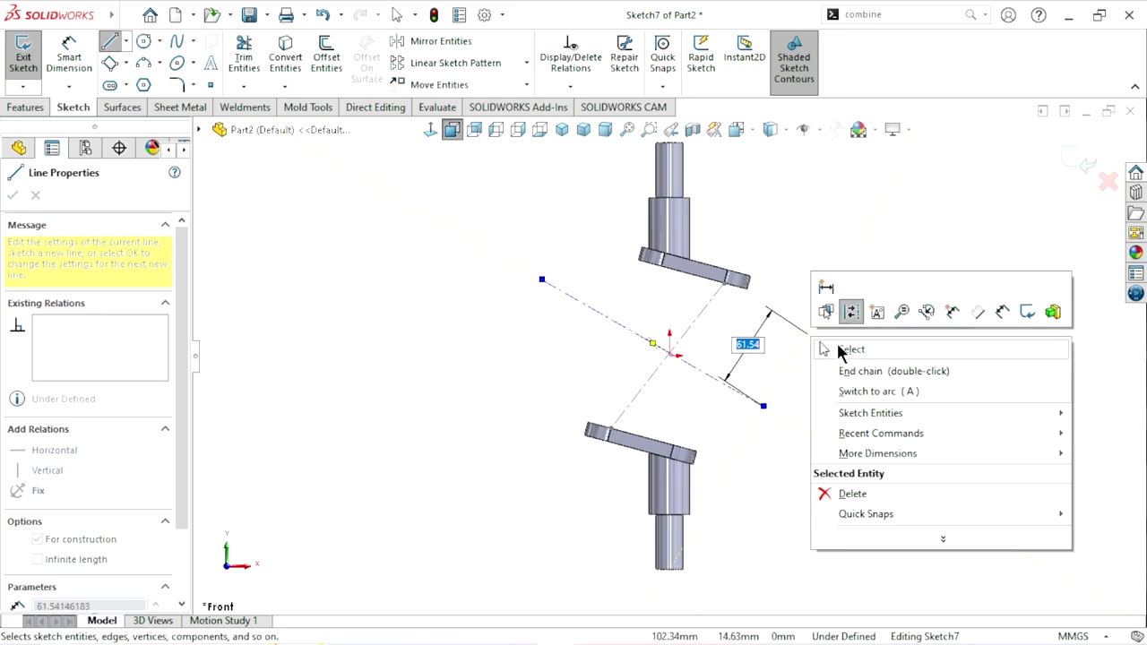
{"action": "left_click", "coordinate": [838, 349]}
- Make the origin the midpoint of the new construction line
{"action": "scroll", "coordinate": [723, 375], "scroll_direction": "down", "scroll_amount": 5}
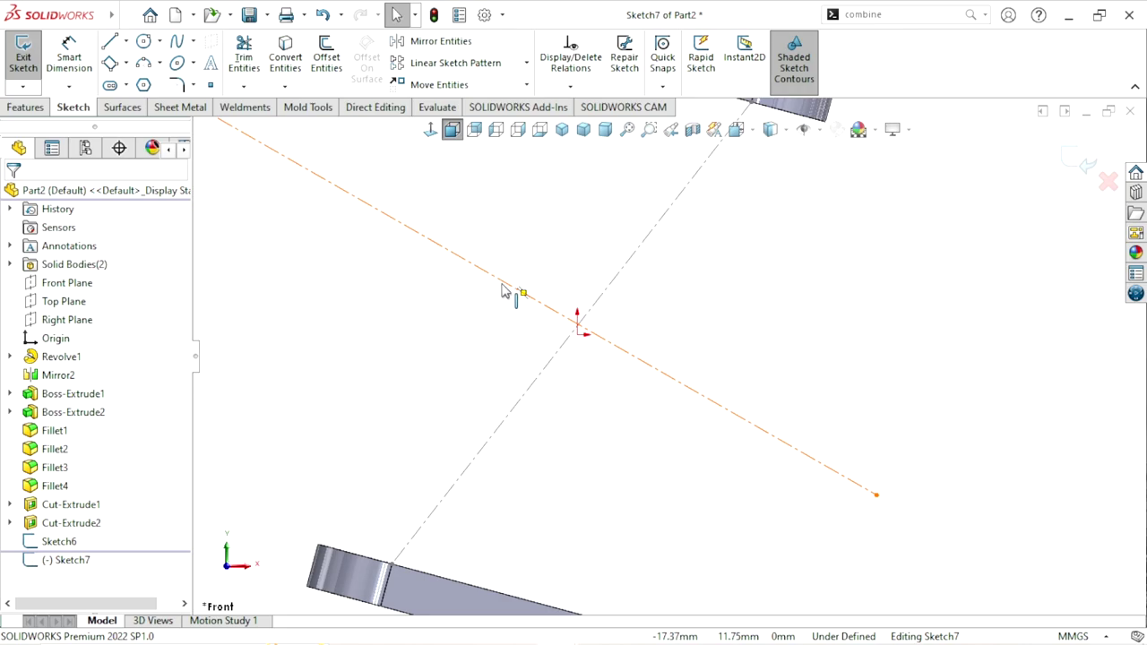
{"action": "left_click", "coordinate": [500, 310]}
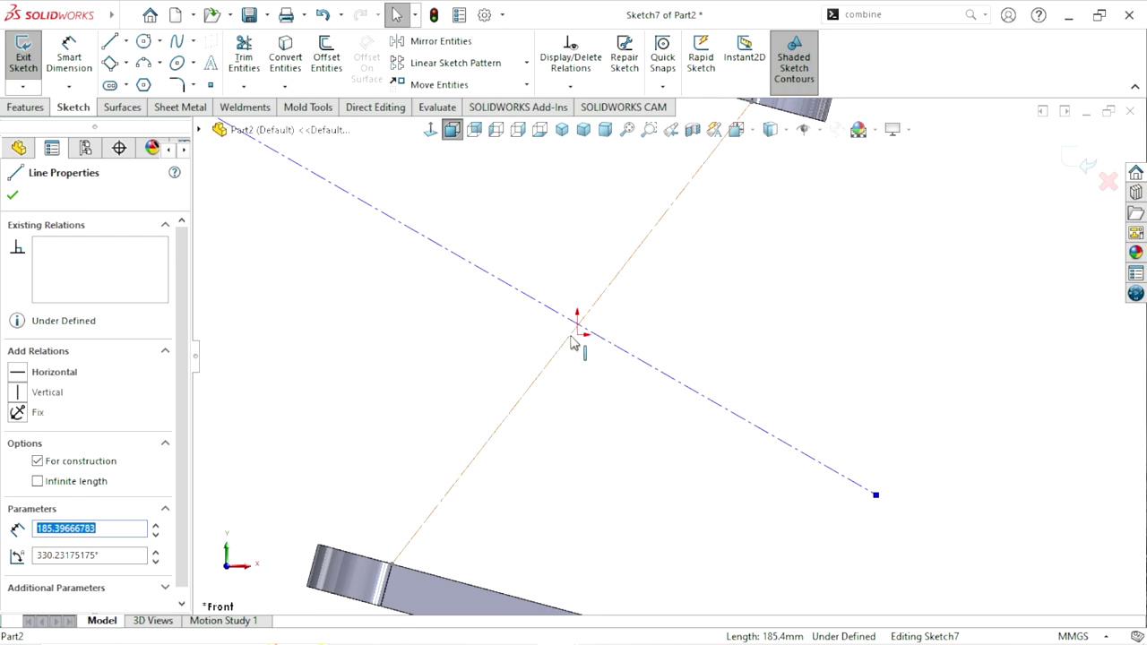
{"action": "left_click", "coordinate": [572, 334], "text": "ctrl"}
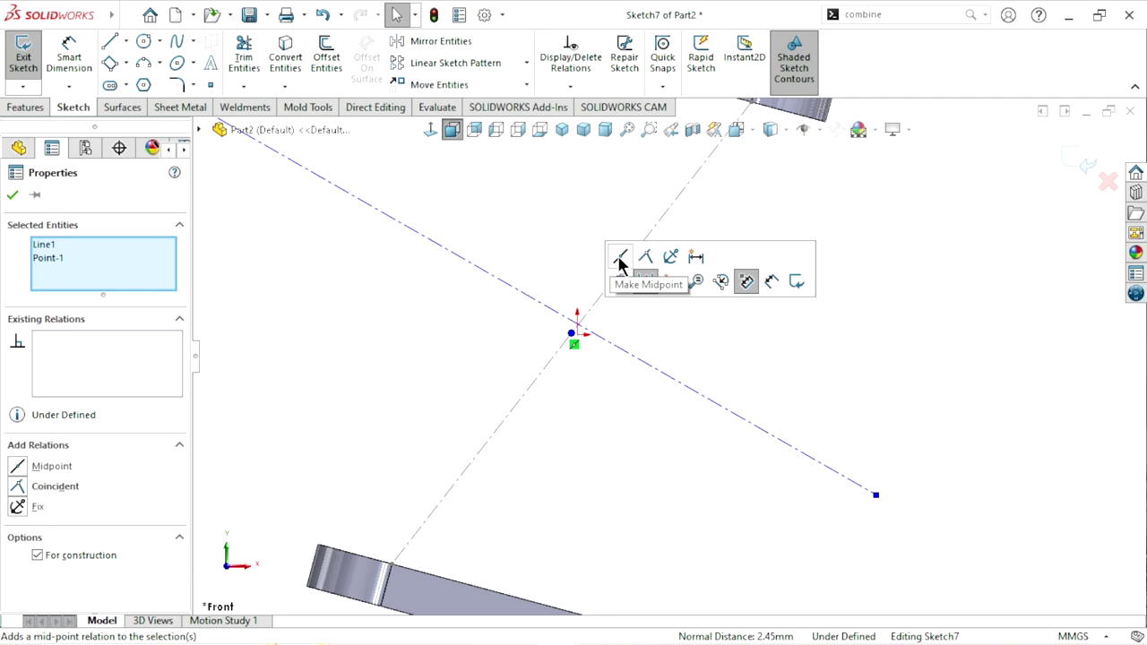
{"action": "left_click", "coordinate": [618, 257]}
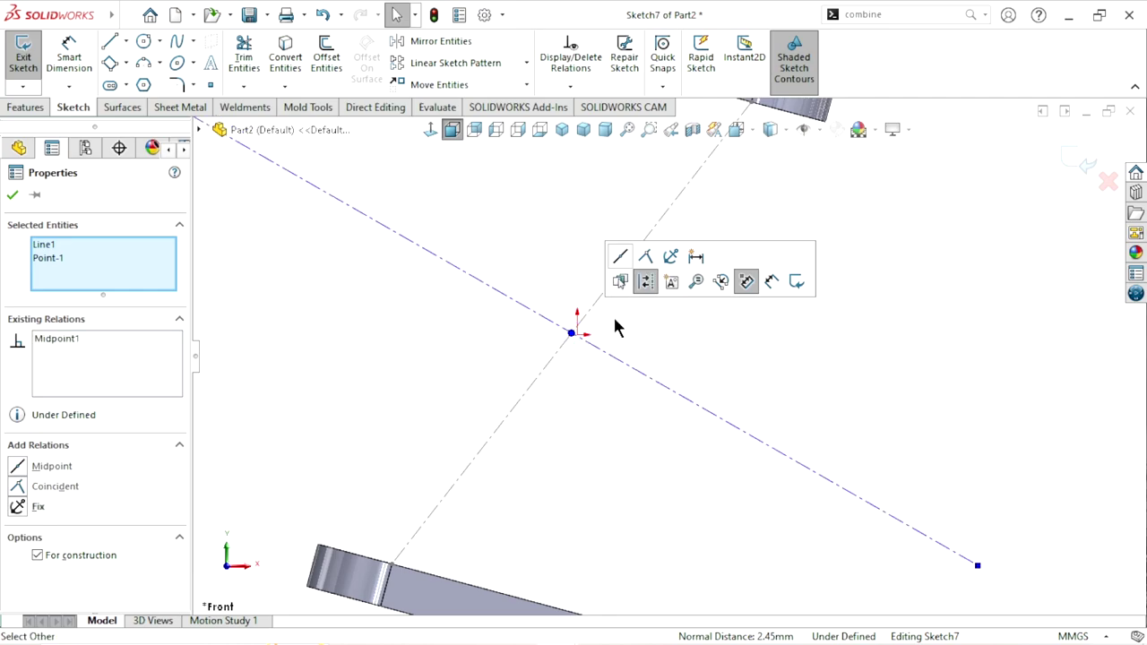
{"action": "key", "text": "f"}
{"action": "scroll", "coordinate": [632, 381], "scroll_direction": "down", "scroll_amount": 2}
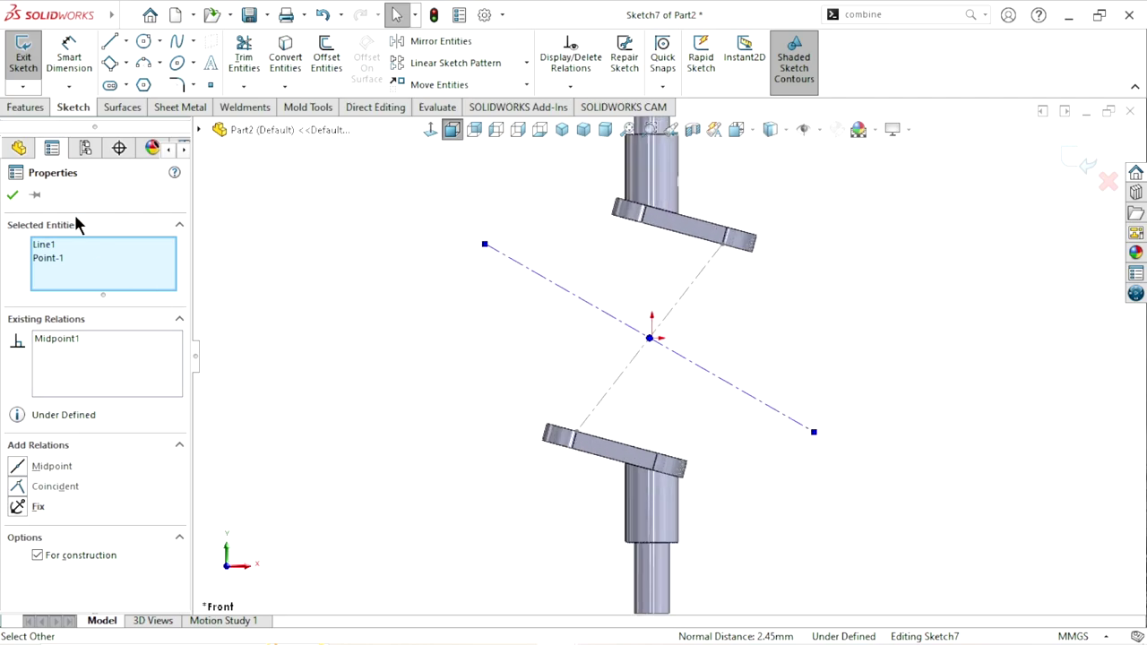
{"action": "left_click", "coordinate": [12, 196]}
- Dimension the construction line at 90° to the centreline and exit Sketch7
{"action": "left_click", "coordinate": [64, 54]}
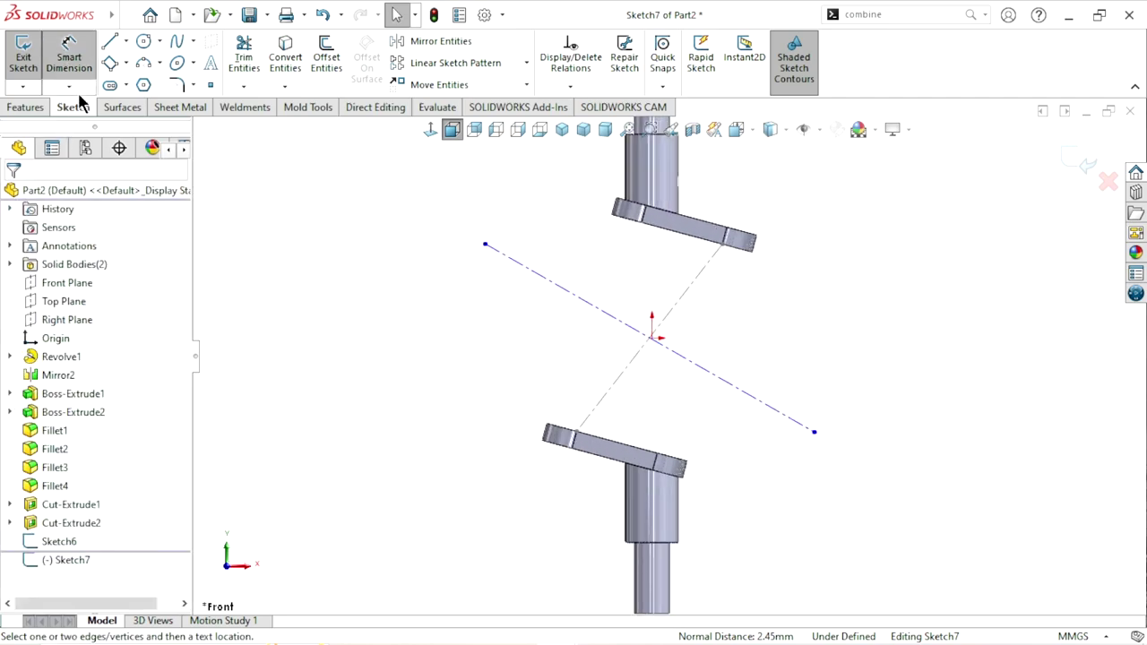
{"action": "left_click", "coordinate": [699, 286]}
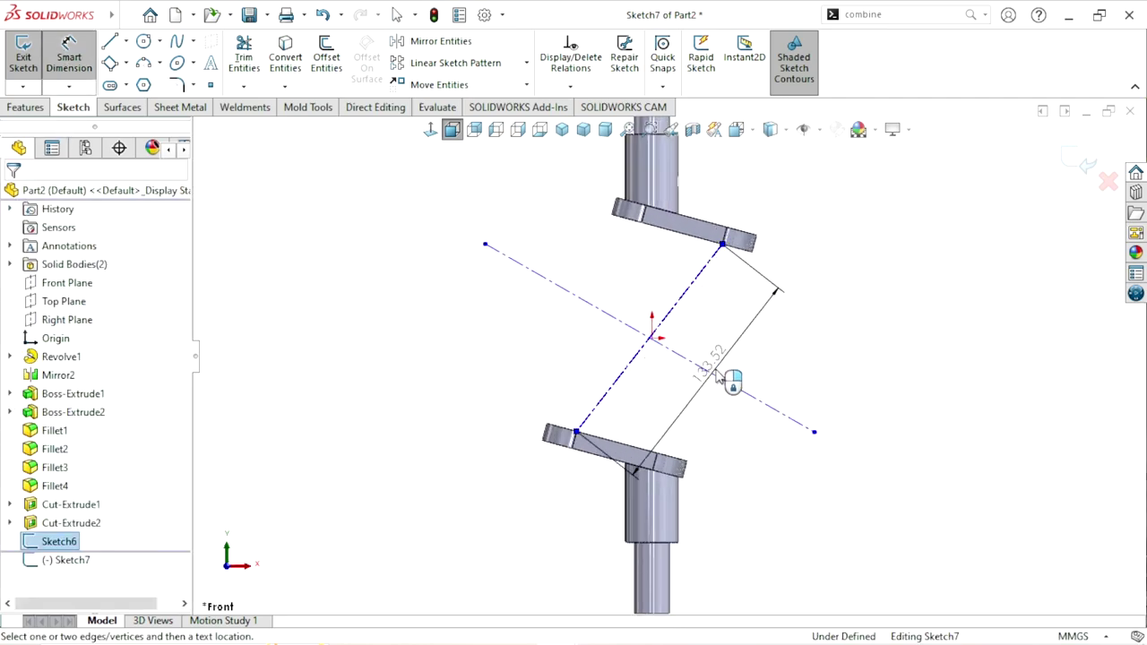
{"action": "left_click", "coordinate": [723, 383]}
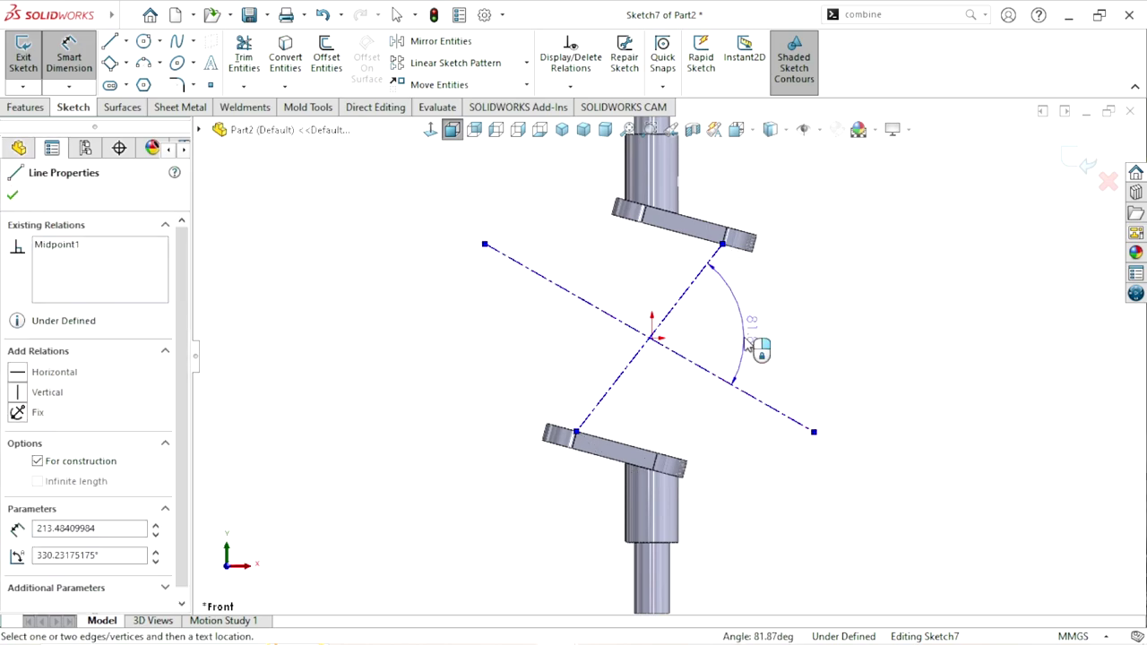
{"action": "left_click", "coordinate": [756, 348]}
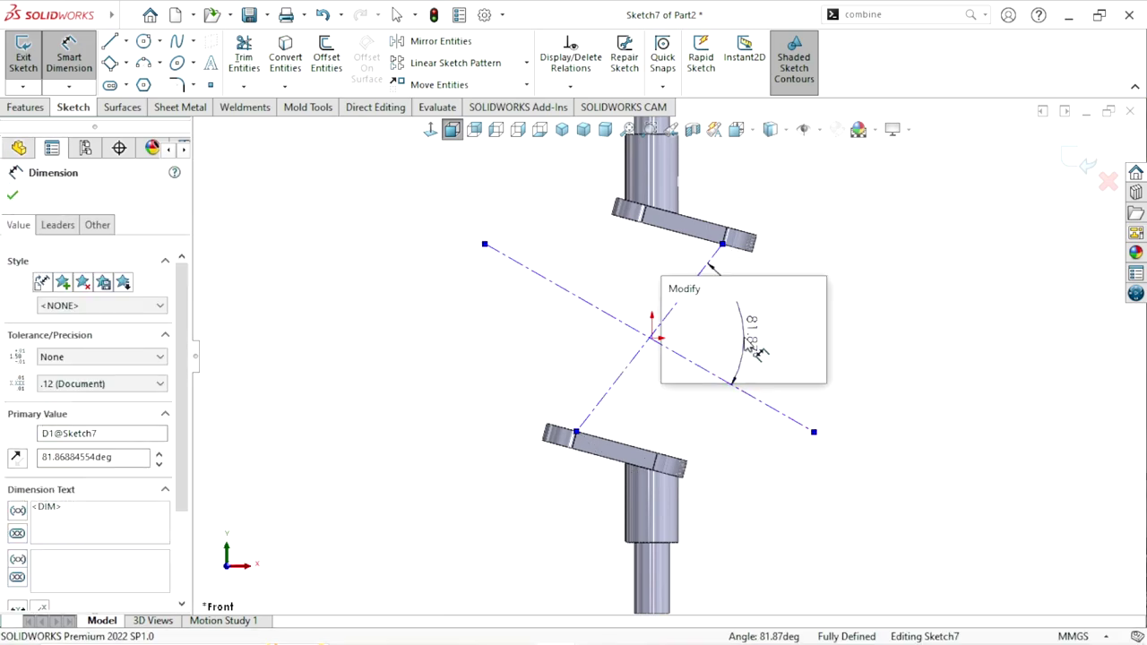
{"action": "type", "text": "90"}
{"action": "left_click", "coordinate": [678, 314]}
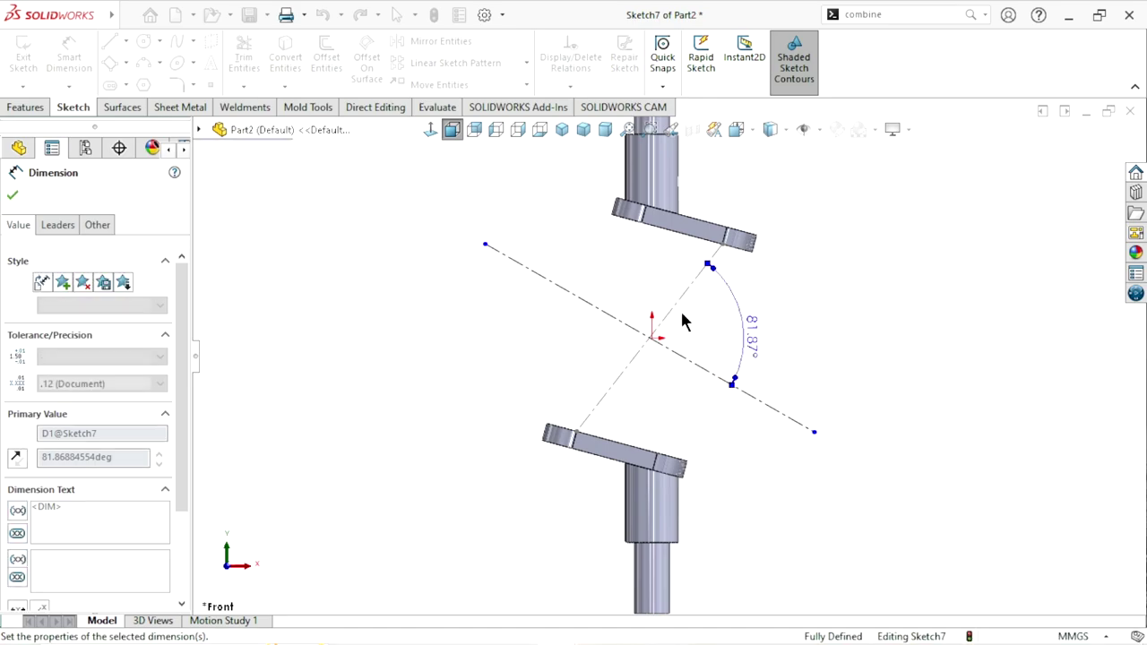
{"action": "left_click", "coordinate": [809, 419]}
{"action": "left_click", "coordinate": [1083, 163]}
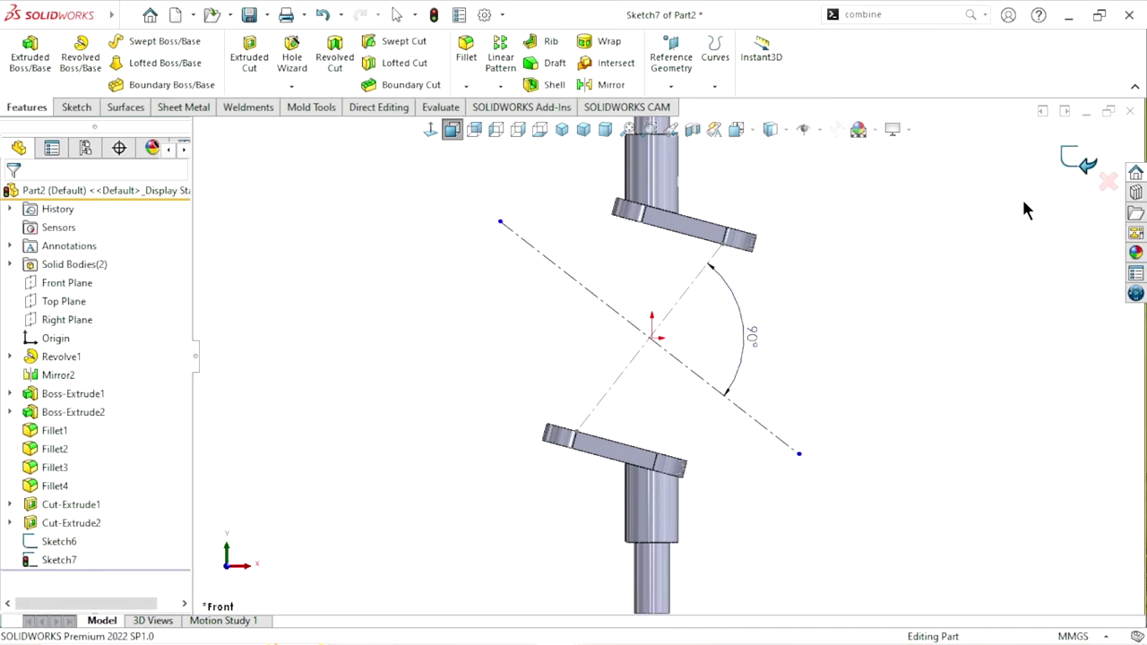
- Create Plane1 from the Front Plane and Line1@Sketch7 references
{"action": "mouse_move", "coordinate": [790, 339]}
{"action": "middle_mouse_down"}
{"action": "mouse_move", "coordinate": [738, 359]}
{"action": "mouse_move", "coordinate": [804, 326]}
{"action": "mouse_move", "coordinate": [798, 302]}
{"action": "mouse_move", "coordinate": [653, 339]}
{"action": "mouse_move", "coordinate": [712, 374]}
{"action": "middle_mouse_up"}
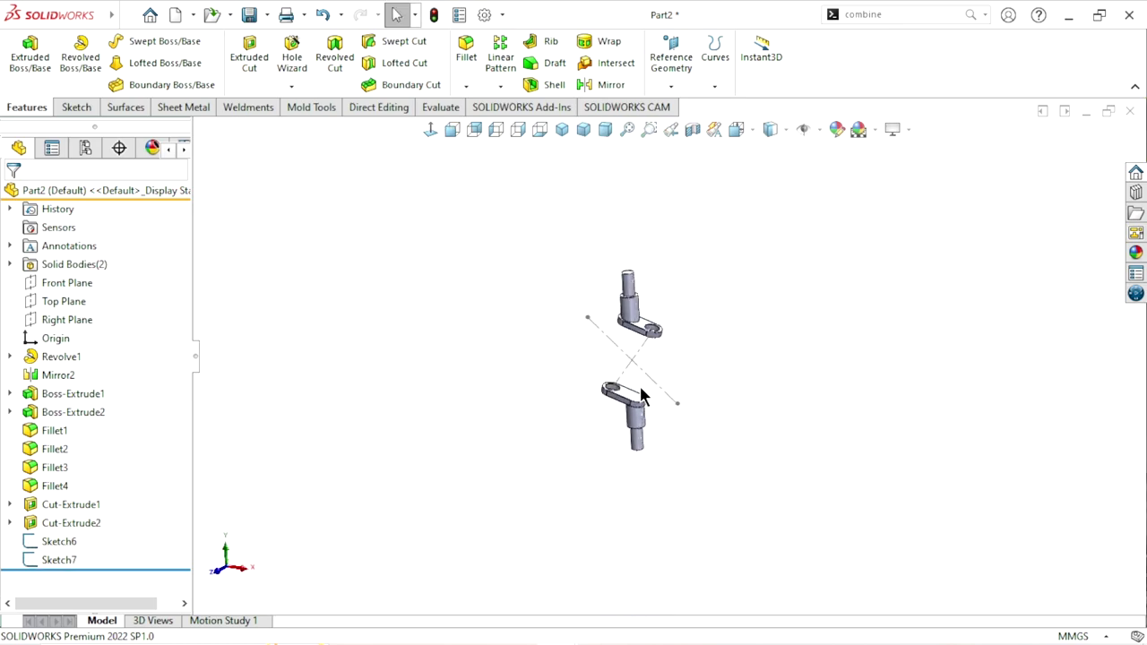
{"action": "scroll", "coordinate": [712, 373], "scroll_direction": "down", "scroll_amount": 2}
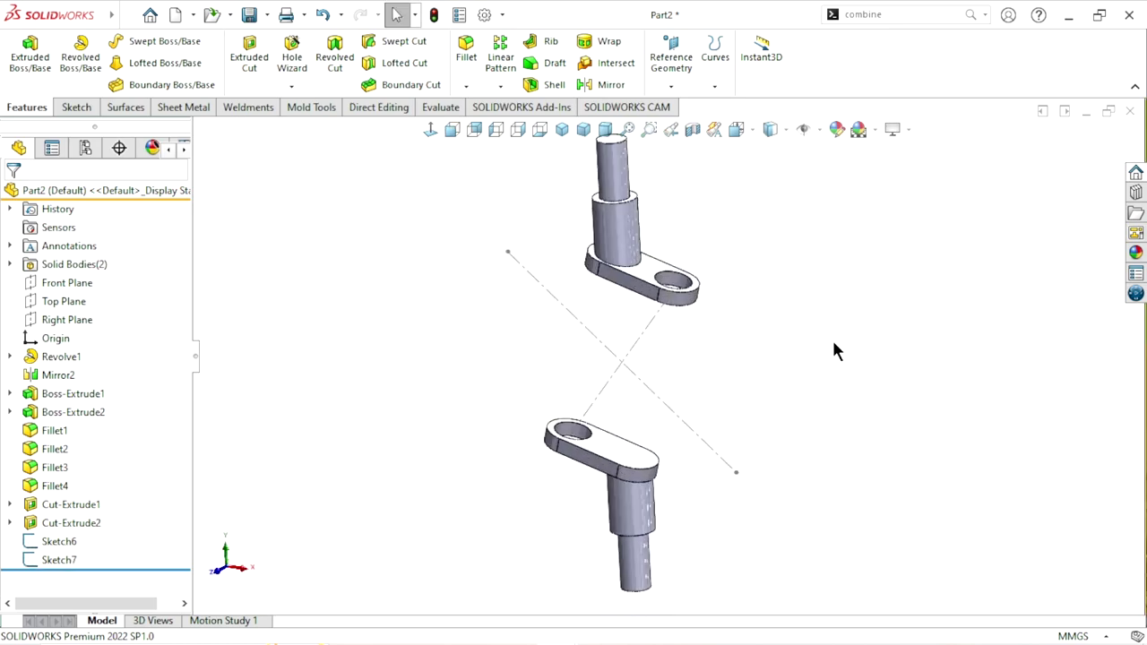
{"action": "left_click", "coordinate": [680, 88]}
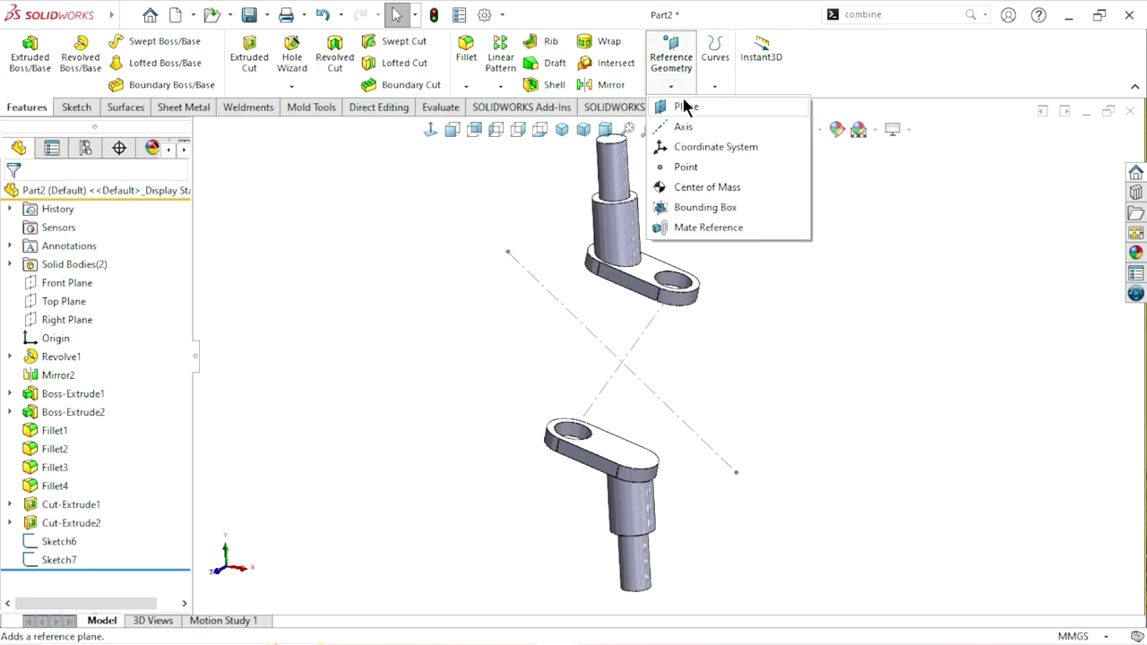
{"action": "left_click", "coordinate": [688, 107]}
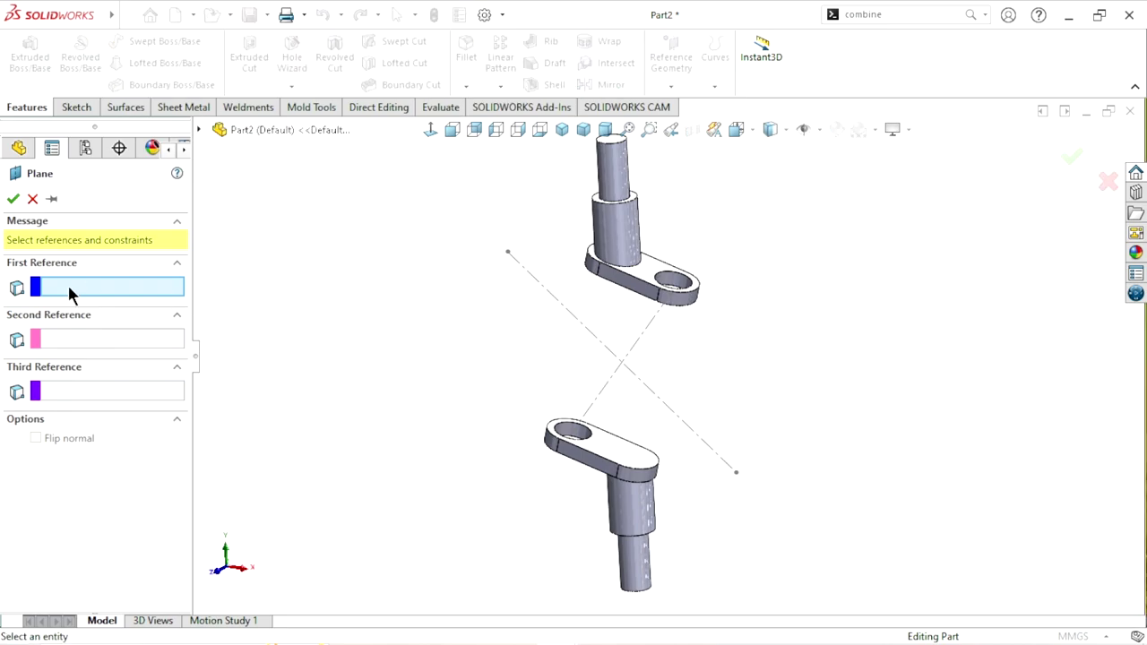
{"action": "left_click", "coordinate": [200, 125]}
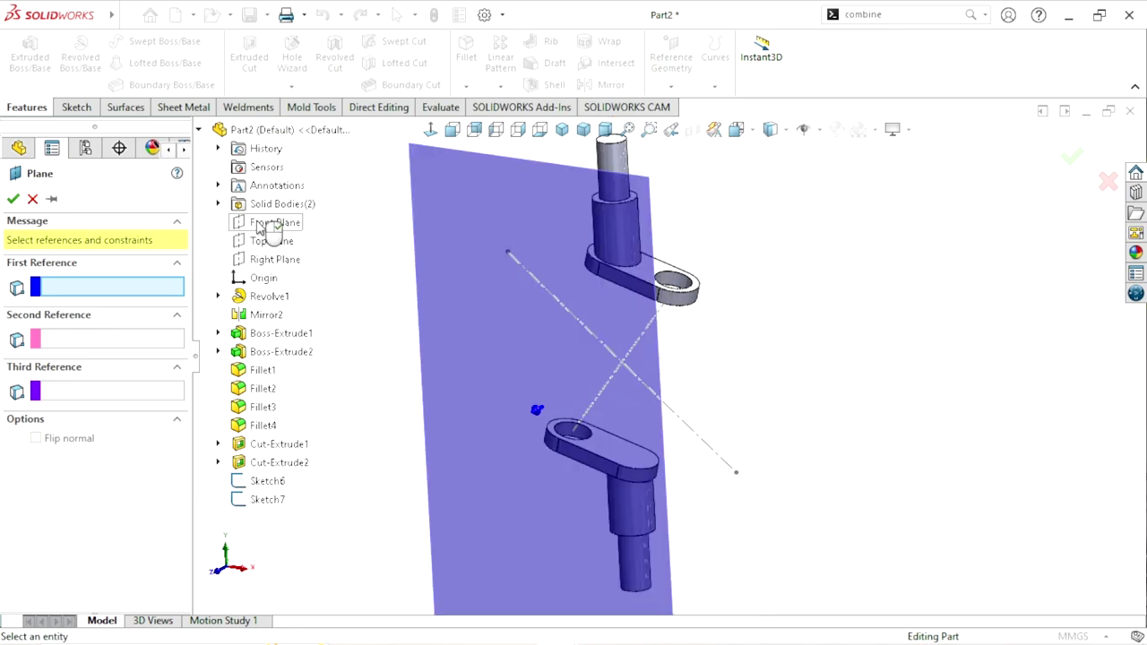
{"action": "left_click", "coordinate": [269, 224]}
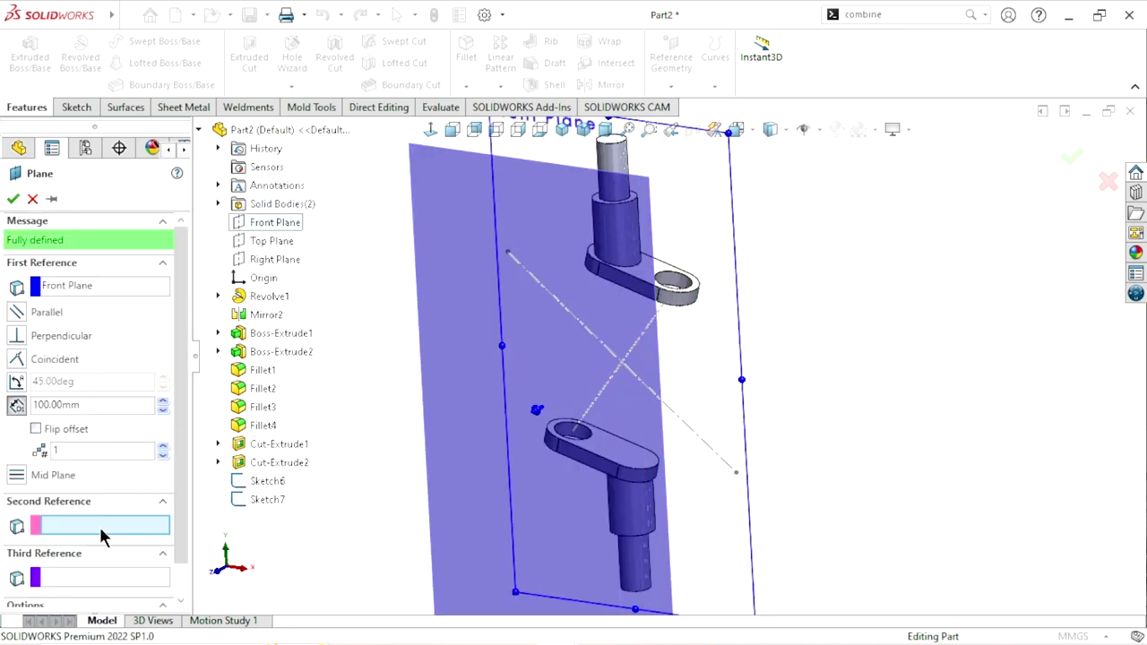
{"action": "left_click", "coordinate": [690, 435]}
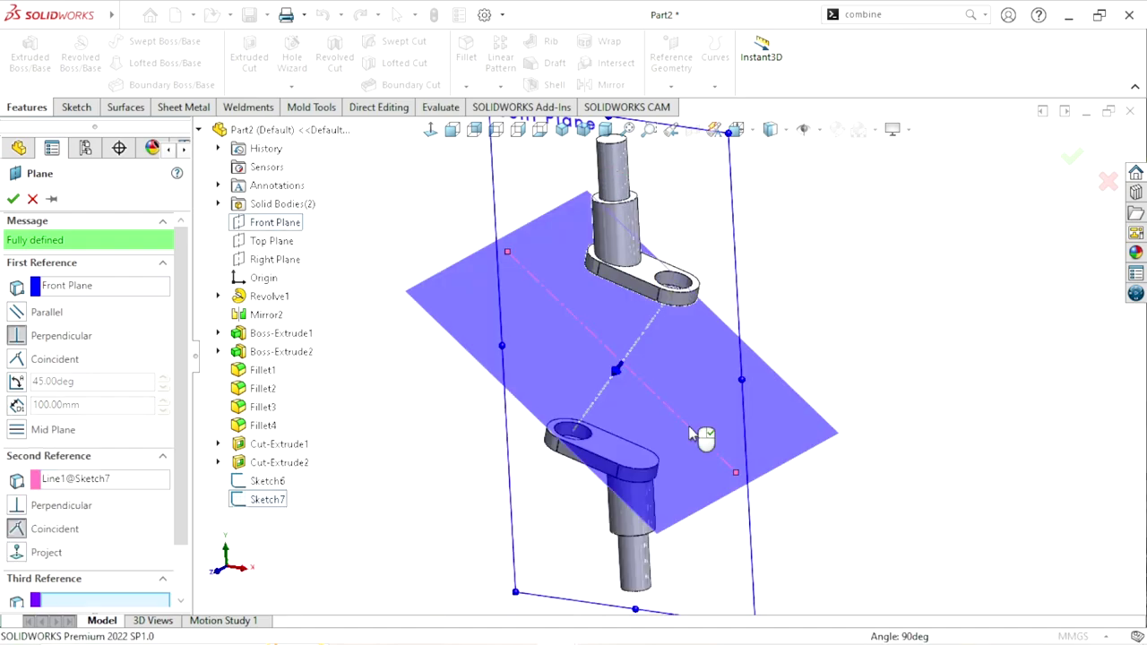
{"action": "left_click", "coordinate": [13, 198]}
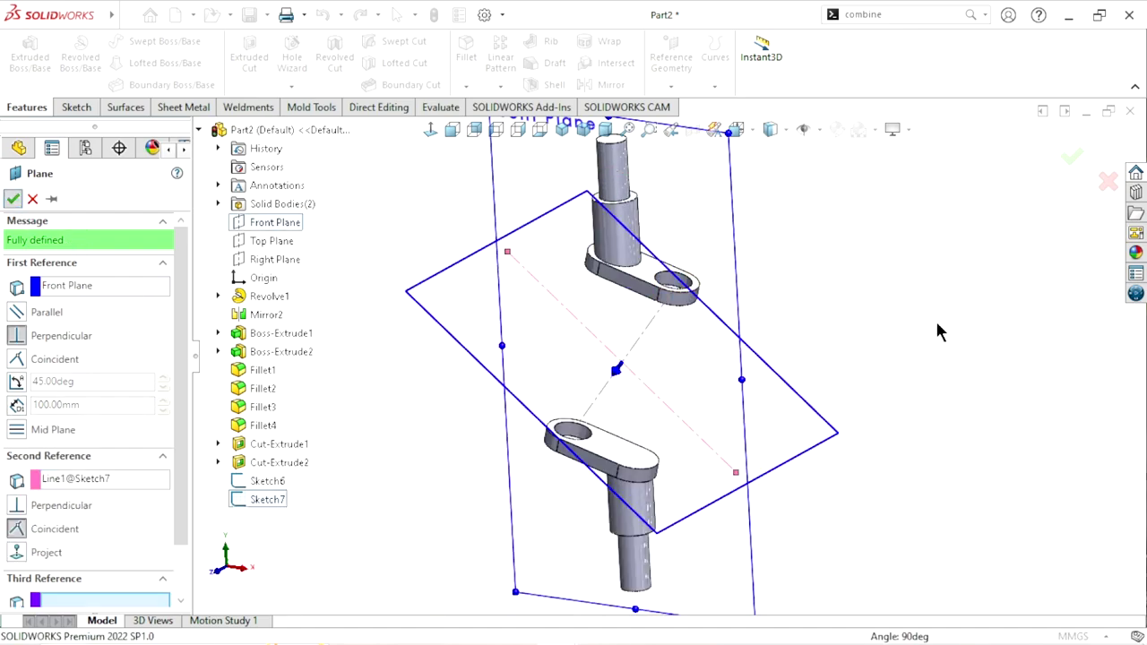
- Start a sketch on Plane1 and draw an origin-centred circle around the crank pin hole
{"action": "left_click", "coordinate": [762, 370]}
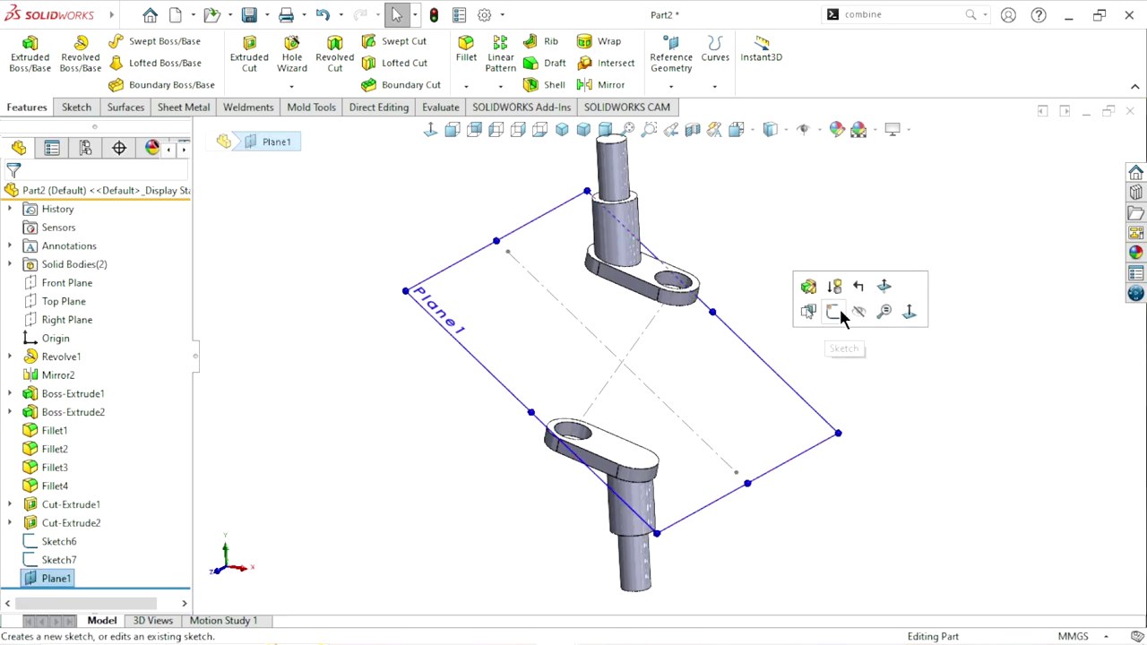
{"action": "left_click", "coordinate": [840, 311]}
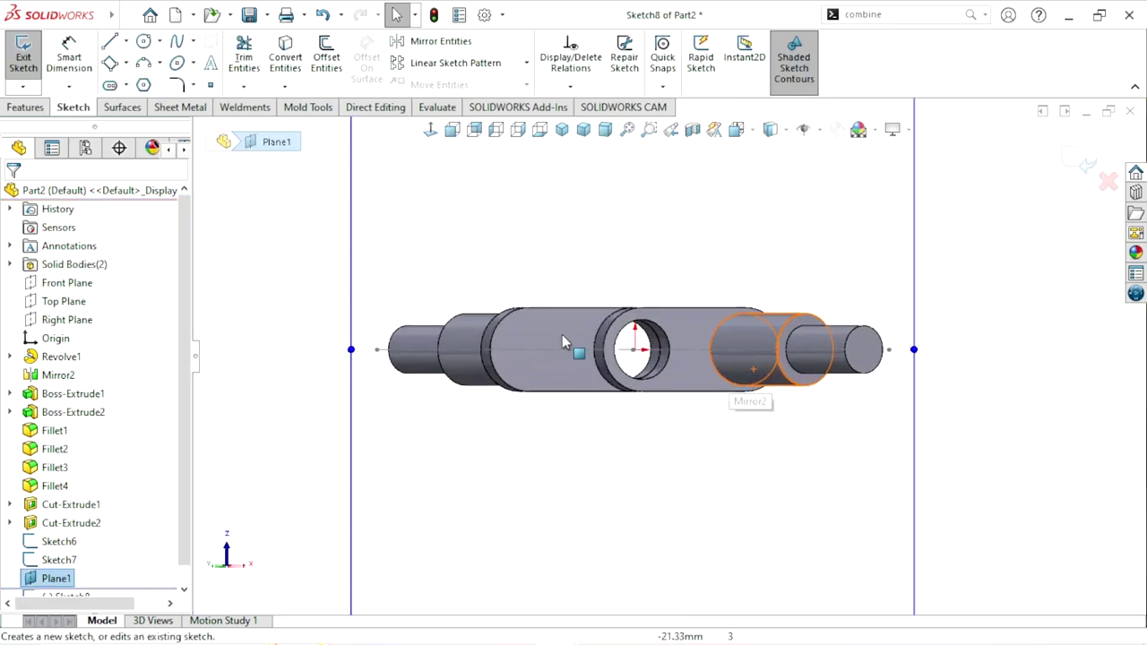
{"action": "left_click", "coordinate": [145, 42]}
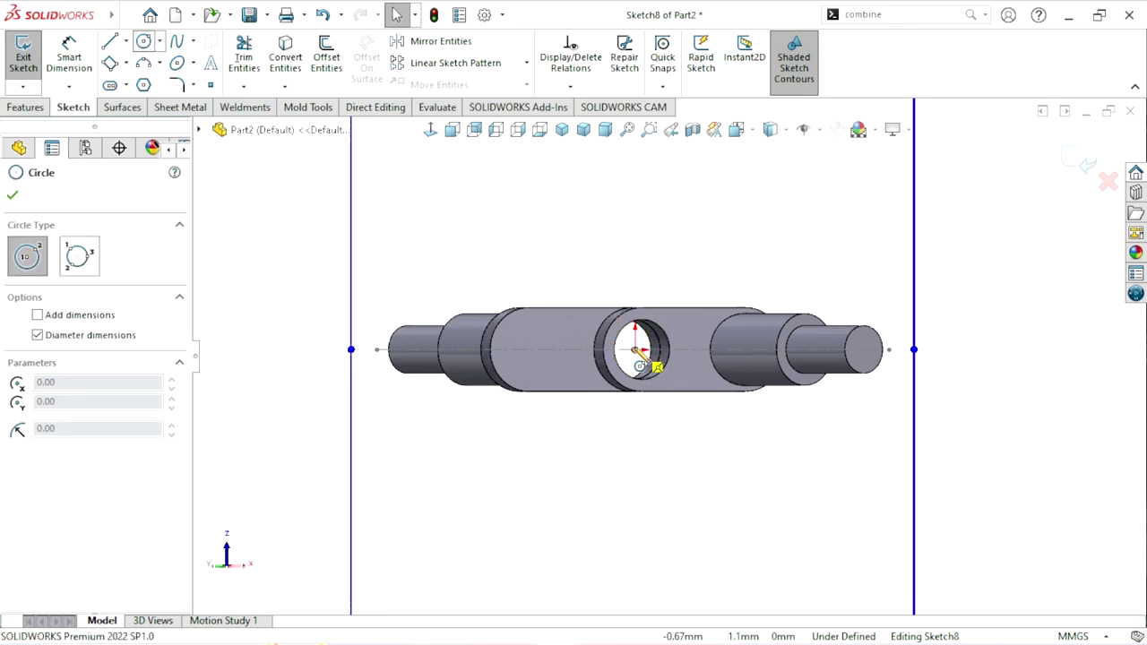
{"action": "left_click", "coordinate": [635, 349]}
{"action": "left_click", "coordinate": [679, 316]}
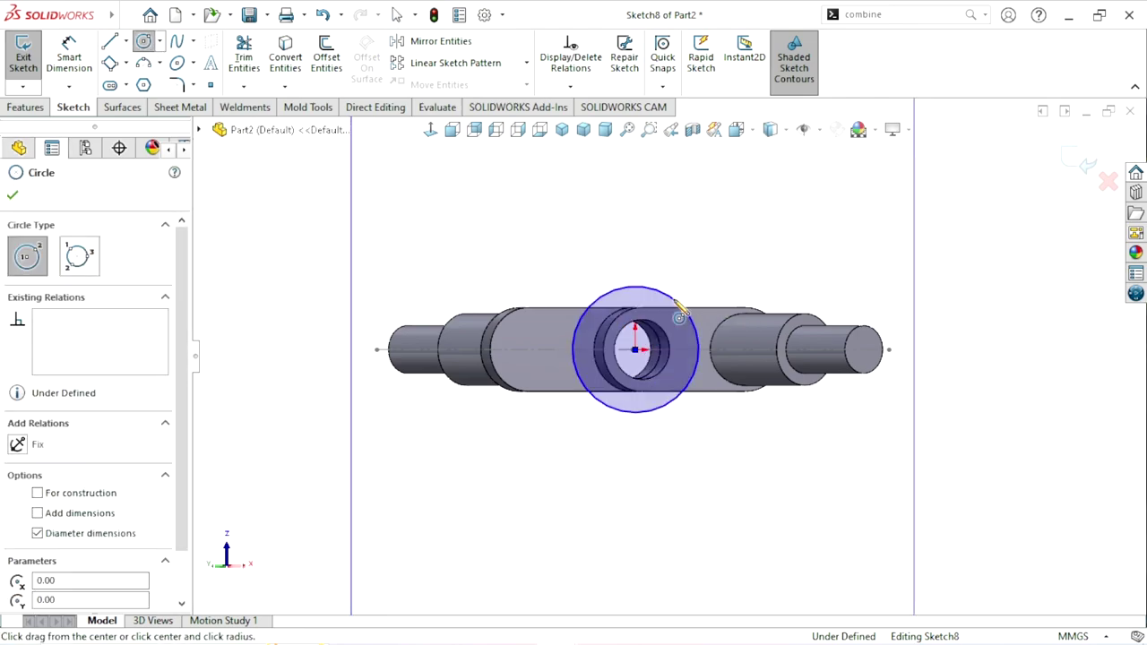
{"action": "left_click", "coordinate": [12, 197]}
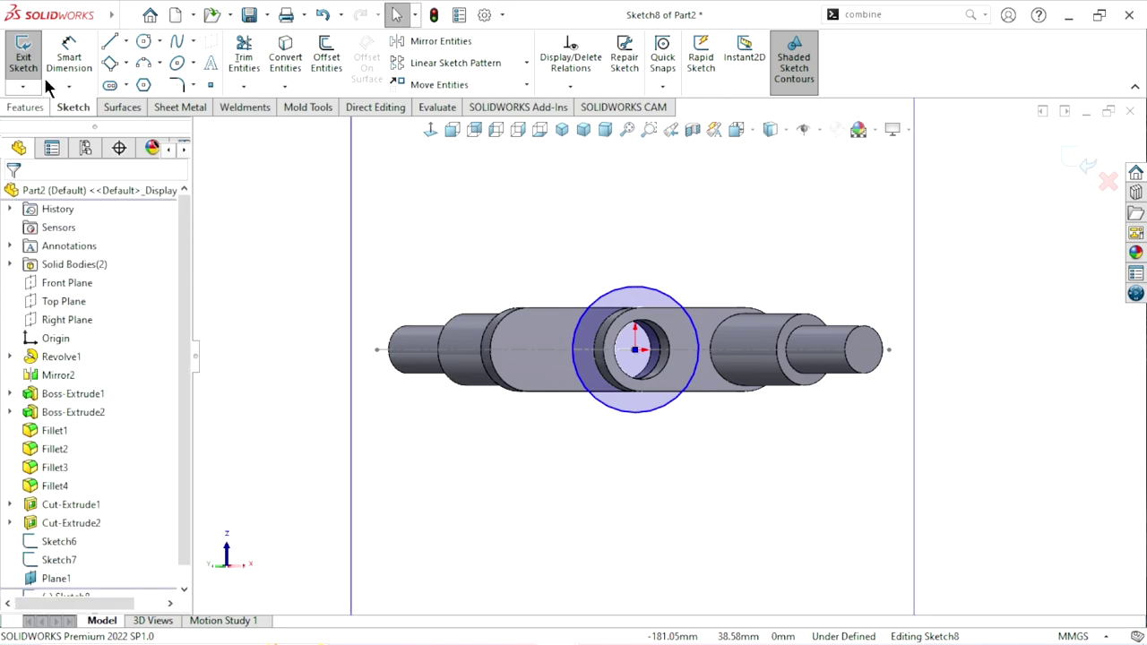
- Dimension the circle's diameter, accepting the 52.66 mm value
{"action": "left_click", "coordinate": [68, 52]}
{"action": "left_click", "coordinate": [661, 296]}
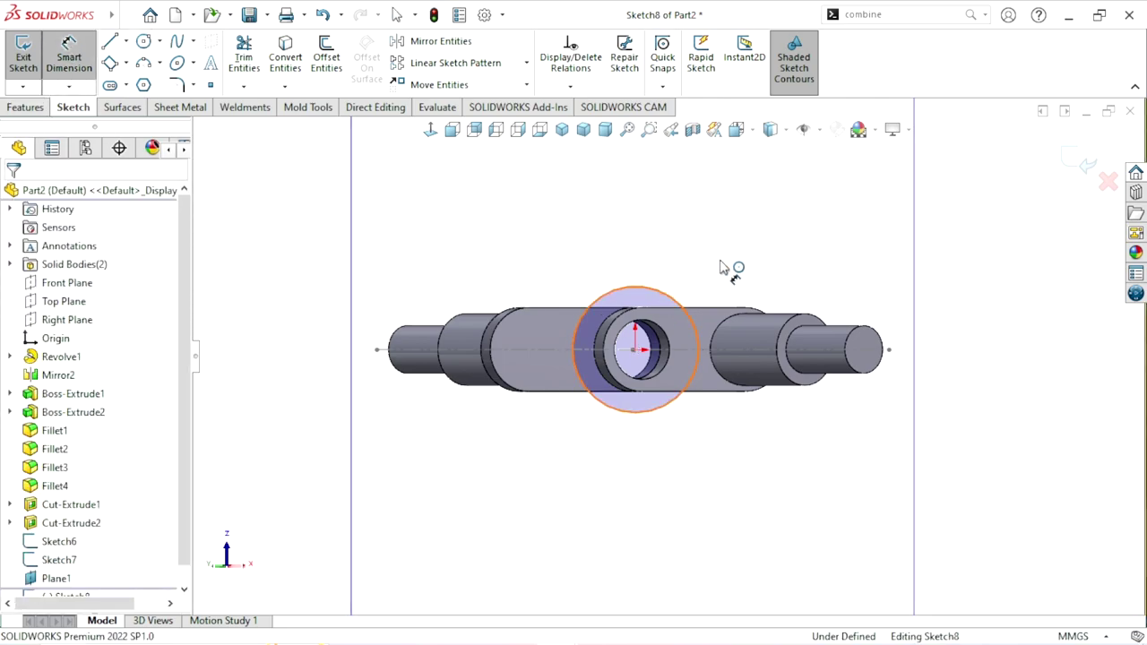
{"action": "left_click", "coordinate": [731, 265]}
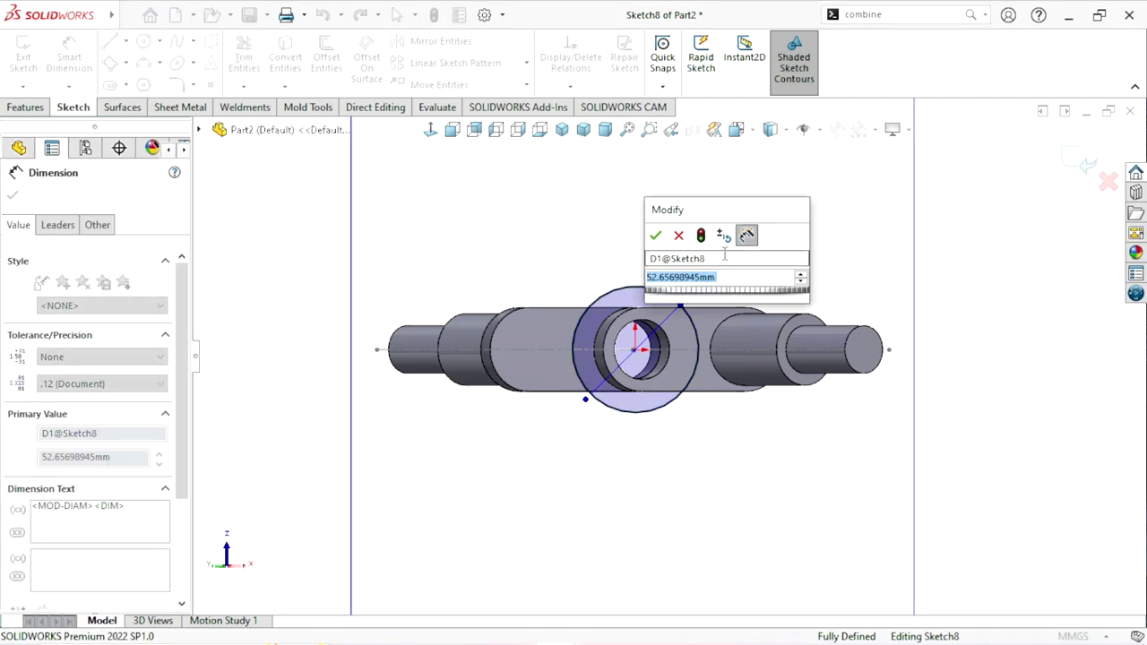
{"action": "key", "text": "Return"}
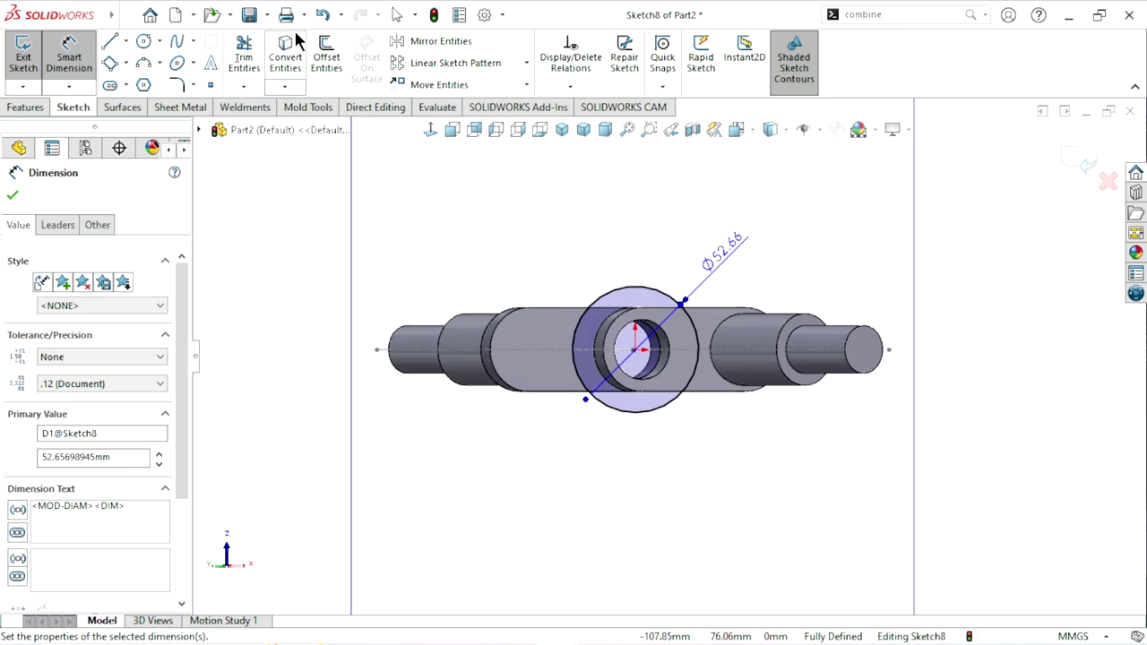
- Undo the diameter dimension and the circle, then pick the Circle tool again
{"action": "left_click", "coordinate": [323, 17]}
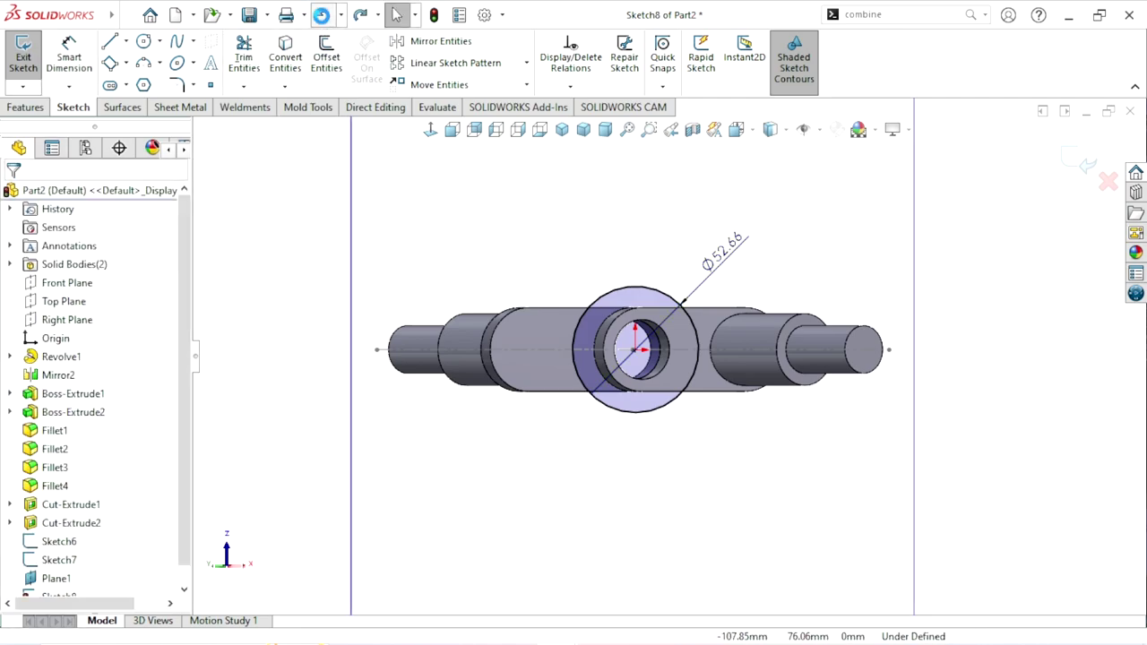
{"action": "left_click", "coordinate": [323, 16]}
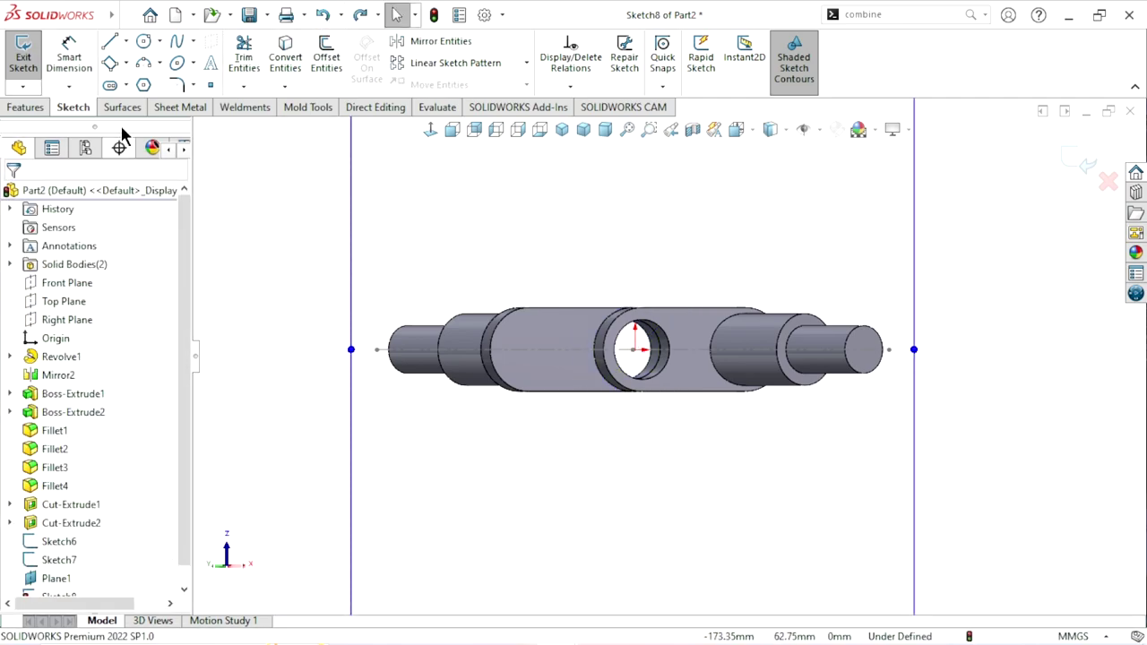
{"action": "left_click", "coordinate": [144, 42]}
{"action": "scroll", "coordinate": [664, 372], "scroll_direction": "down", "scroll_amount": 4}
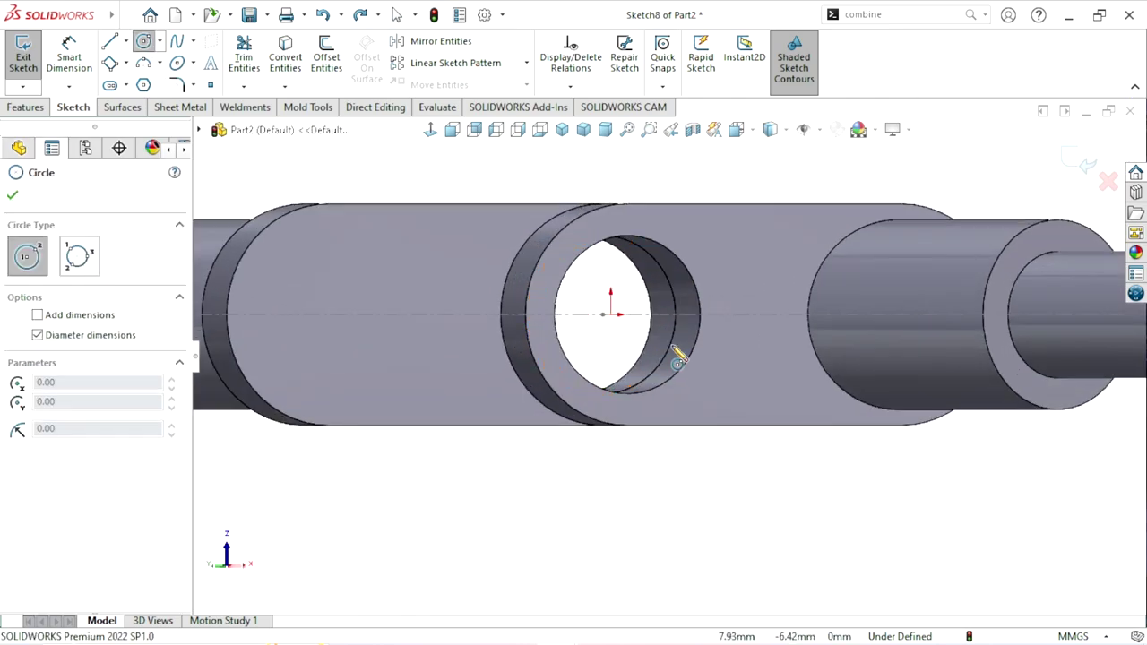
{"action": "left_click", "coordinate": [689, 309]}
{"action": "middle_click_drag", "start_coordinate": [689, 309], "coordinate": [674, 415]}
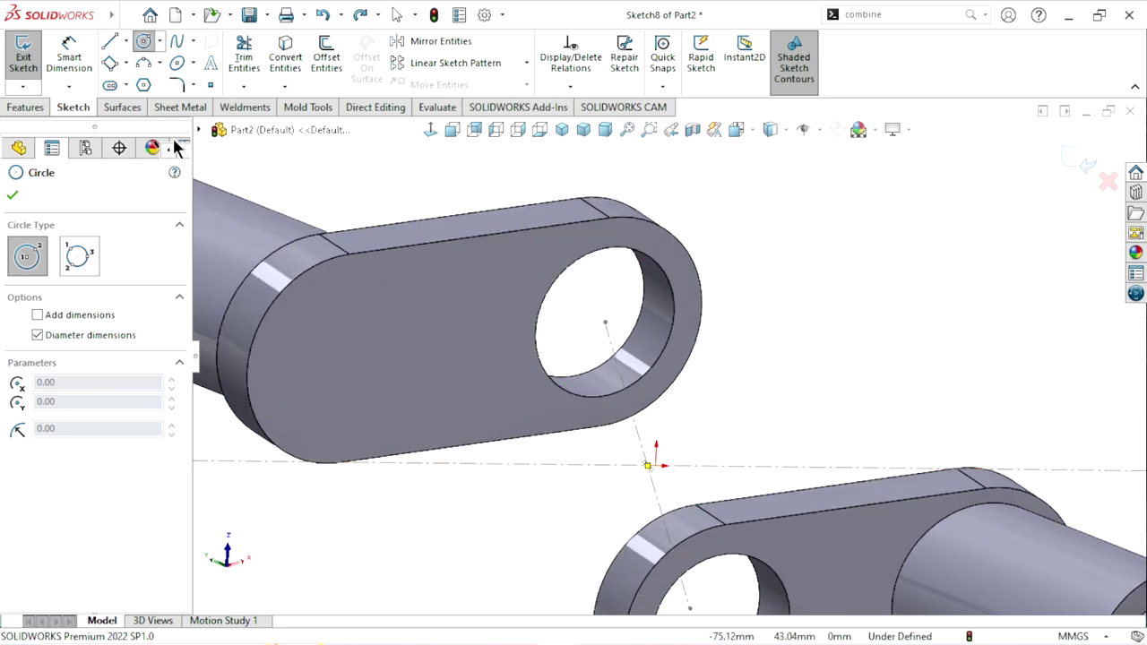
- View Plane1 face-on and draw a new circle centred on the origin
{"action": "key", "text": "ctrl+8"}
{"action": "scroll", "coordinate": [627, 385], "scroll_direction": "down", "scroll_amount": 2}
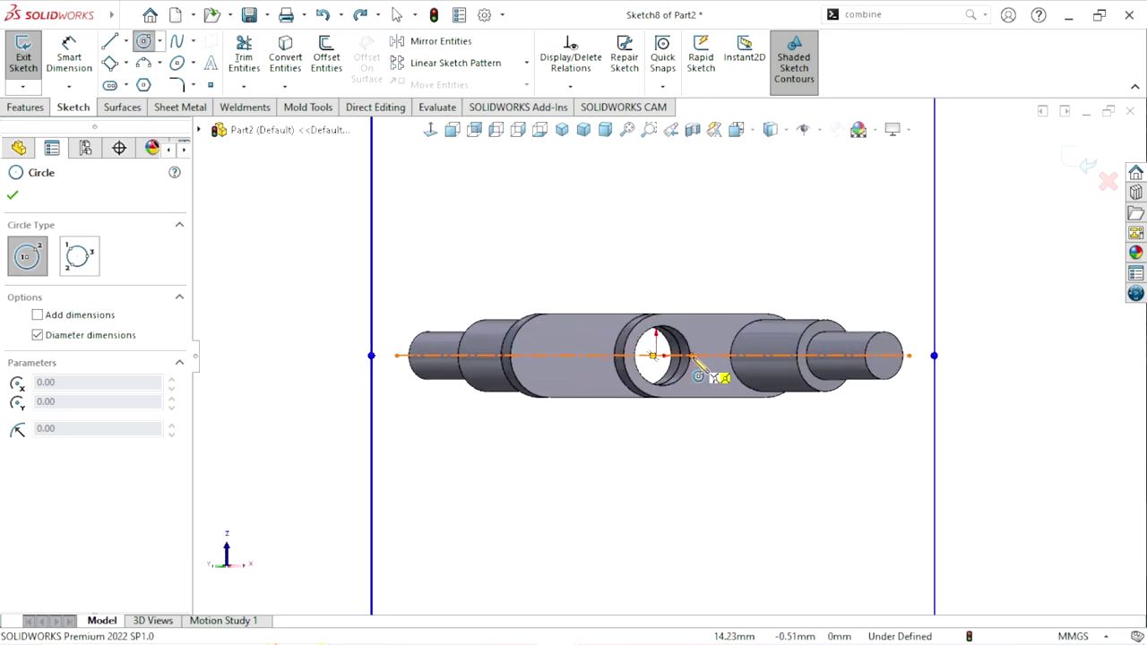
{"action": "scroll", "coordinate": [623, 381], "scroll_direction": "down", "scroll_amount": 3}
{"action": "scroll", "coordinate": [622, 381], "scroll_direction": "down", "scroll_amount": 2}
{"action": "scroll", "coordinate": [725, 353], "scroll_direction": "down", "scroll_amount": 2}
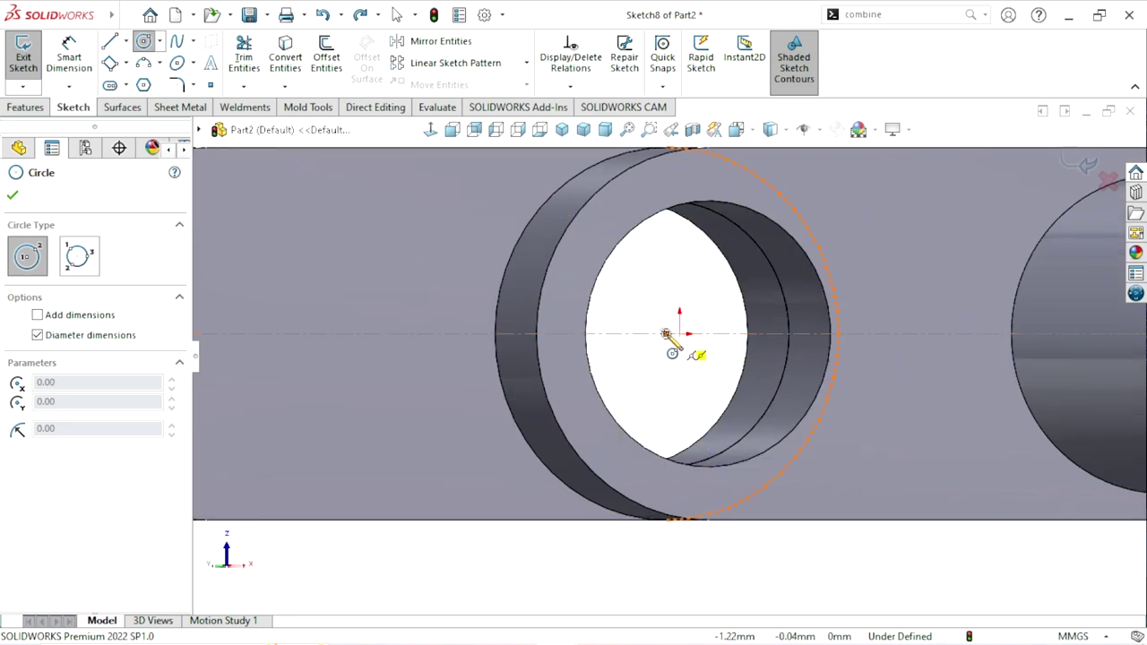
{"action": "left_click", "coordinate": [666, 335]}
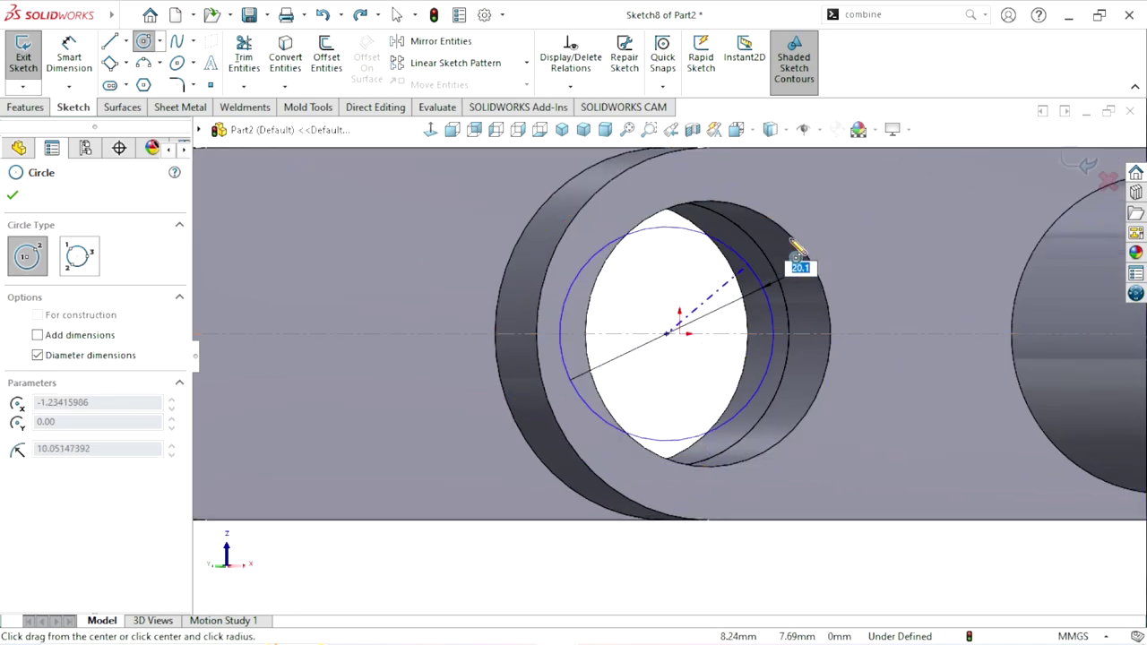
{"action": "left_click", "coordinate": [871, 210]}
- Dimension the crank pin circle with a 25.5 mm diameter
{"action": "key", "text": "f"}
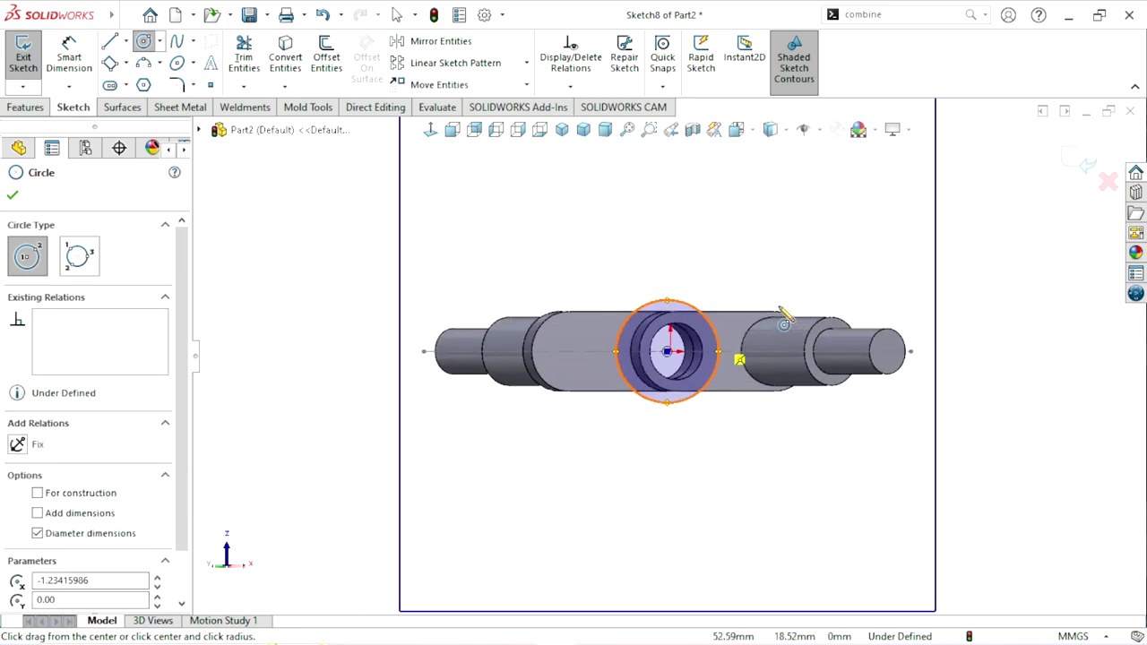
{"action": "left_click", "coordinate": [88, 72]}
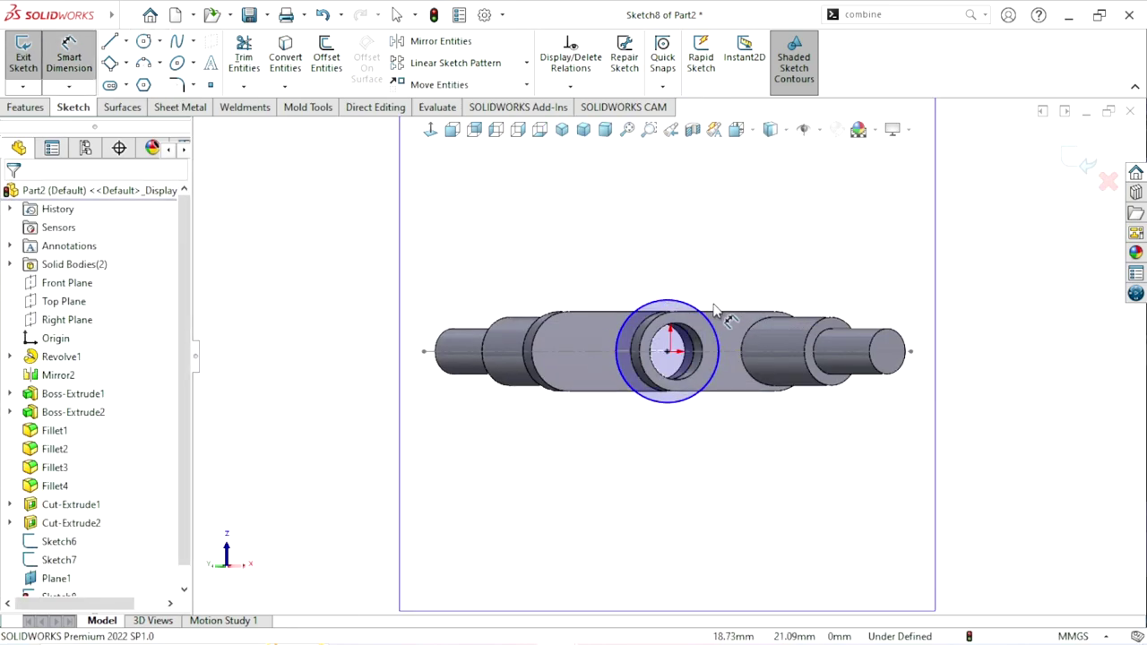
{"action": "left_click", "coordinate": [771, 270]}
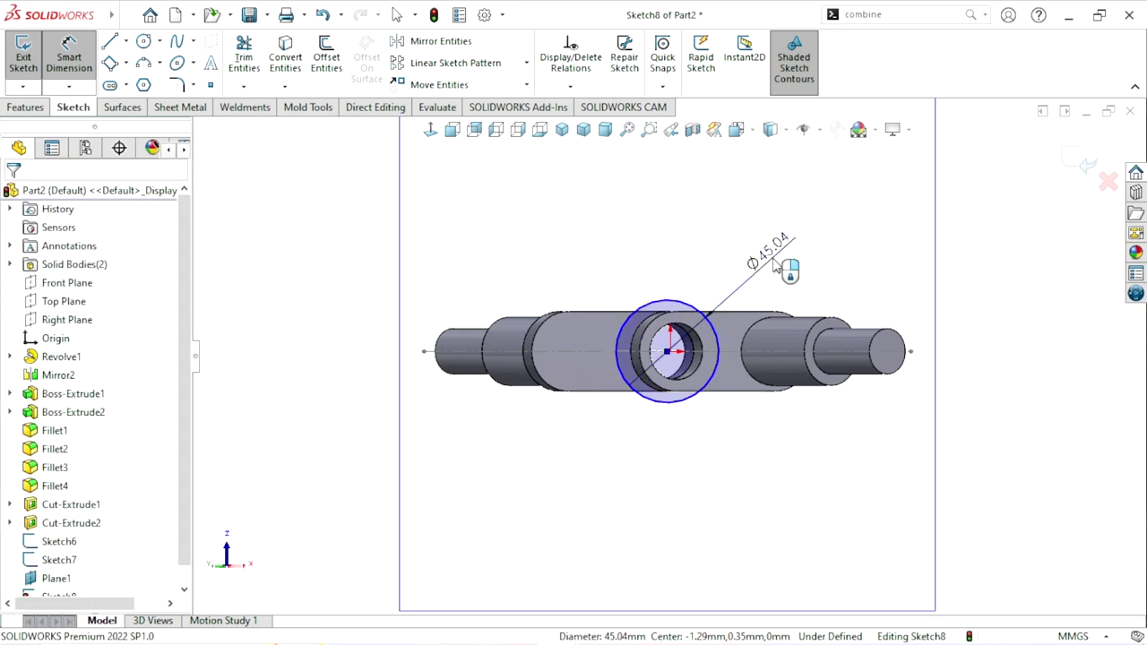
{"action": "left_click", "coordinate": [776, 265]}
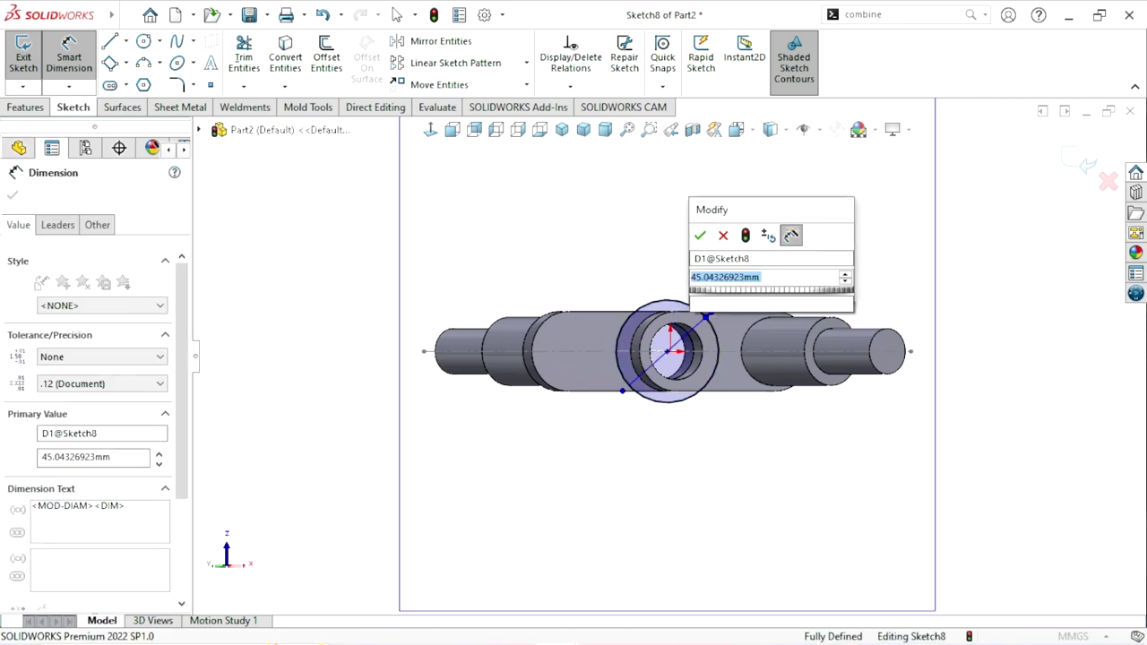
{"action": "type", "text": "25.5"}
{"action": "left_click", "coordinate": [700, 236]}
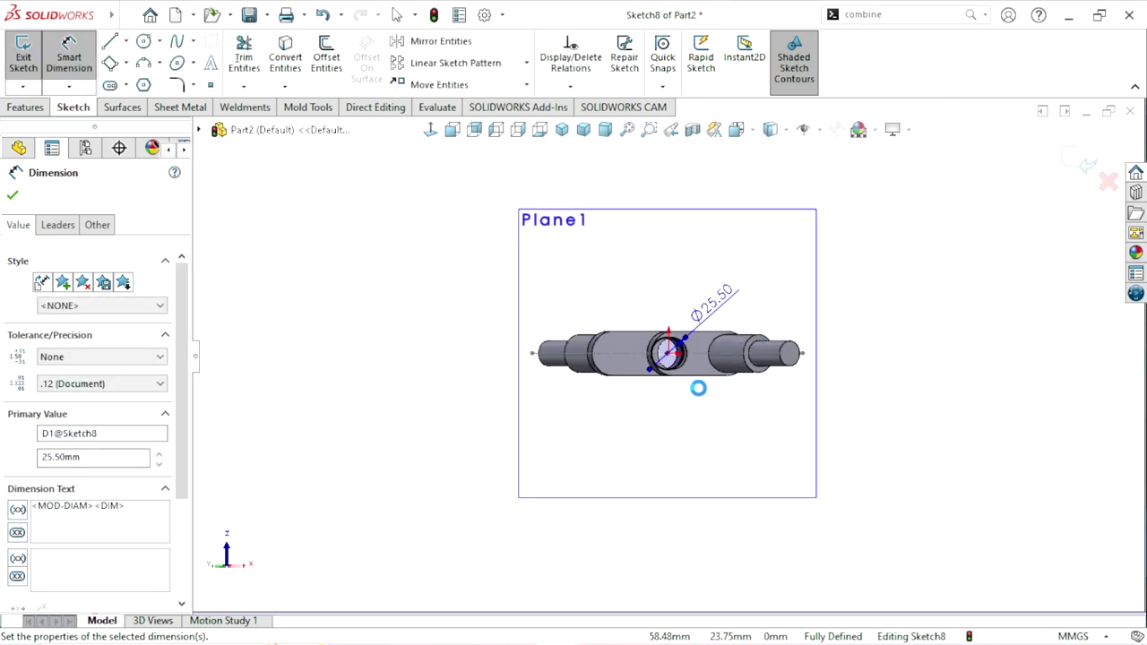
{"action": "middle_click_drag", "start_coordinate": [699, 384], "coordinate": [602, 381]}
{"action": "key", "text": "ctrl+8"}
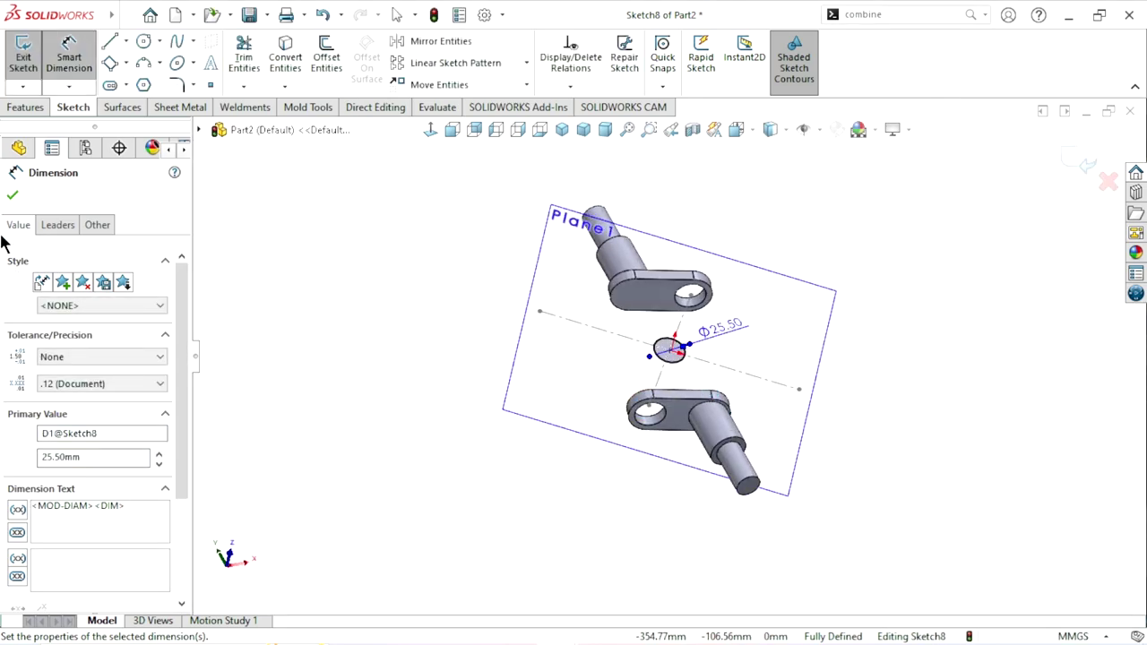
{"action": "left_click", "coordinate": [12, 192]}
- Orbit and zoom around the Ø25.50 pin circle from several angles, then show the Features tools
{"action": "scroll", "coordinate": [690, 354], "scroll_direction": "down", "scroll_amount": 3}
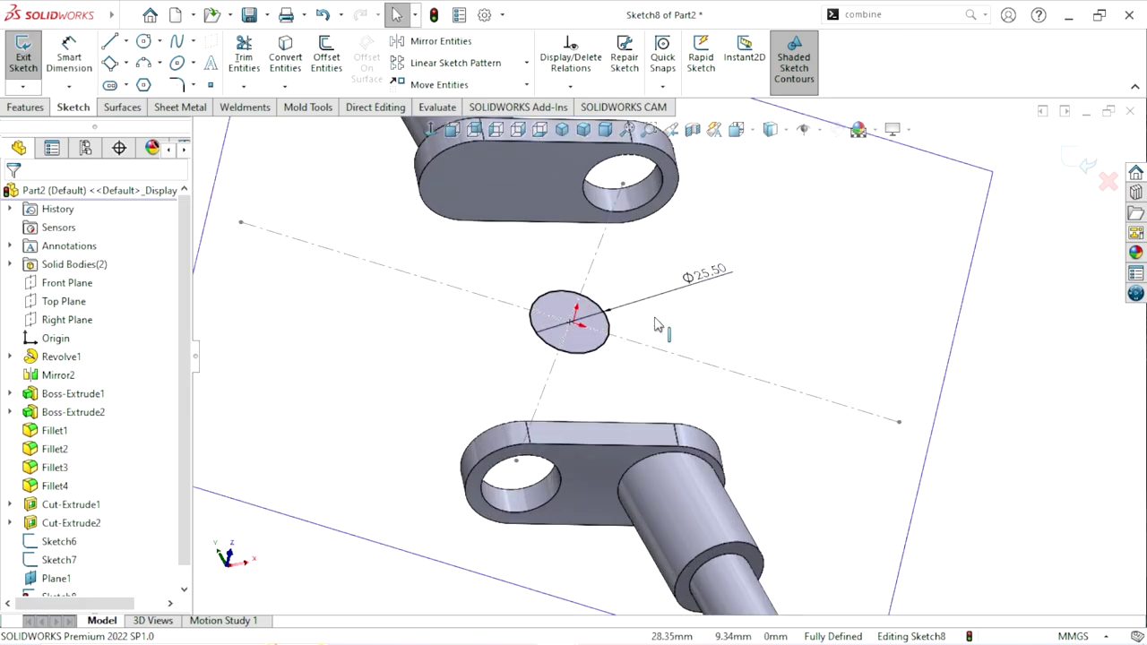
{"action": "scroll", "coordinate": [609, 331], "scroll_direction": "down", "scroll_amount": 3}
{"action": "mouse_move", "coordinate": [565, 335]}
{"action": "middle_mouse_down"}
{"action": "mouse_move", "coordinate": [646, 397]}
{"action": "mouse_move", "coordinate": [681, 367]}
{"action": "mouse_move", "coordinate": [681, 403]}
{"action": "mouse_move", "coordinate": [768, 385]}
{"action": "mouse_move", "coordinate": [640, 391]}
{"action": "middle_mouse_up"}
{"action": "scroll", "coordinate": [627, 372], "scroll_direction": "down", "scroll_amount": 3}
{"action": "scroll", "coordinate": [601, 374], "scroll_direction": "up", "scroll_amount": 3}
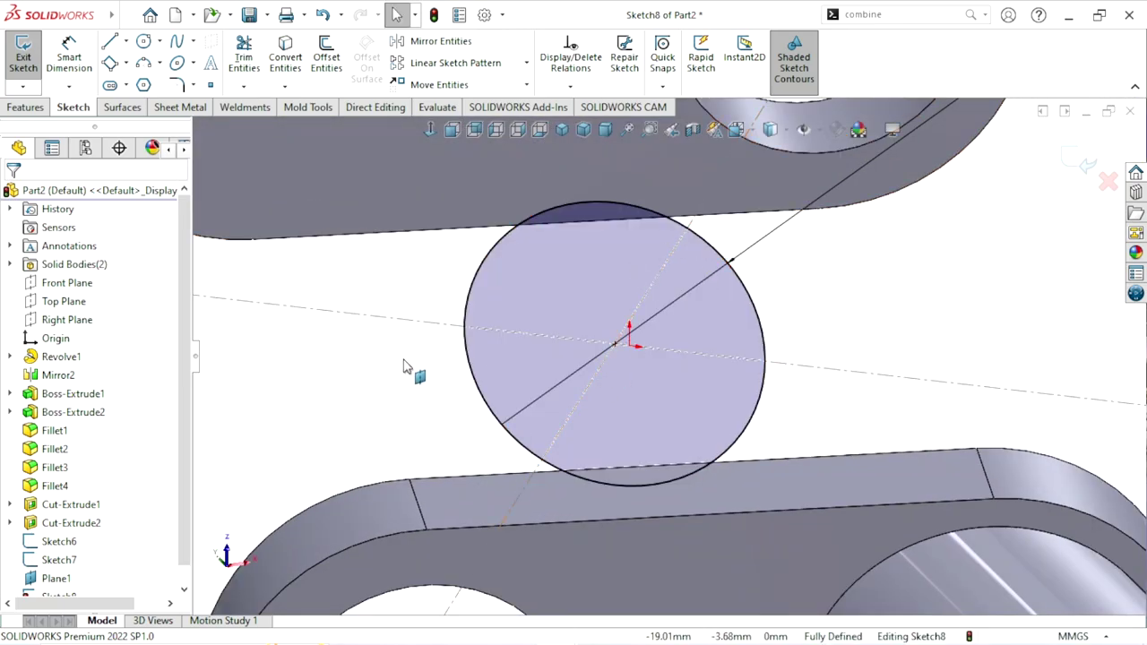
{"action": "scroll", "coordinate": [624, 350], "scroll_direction": "down", "scroll_amount": 4}
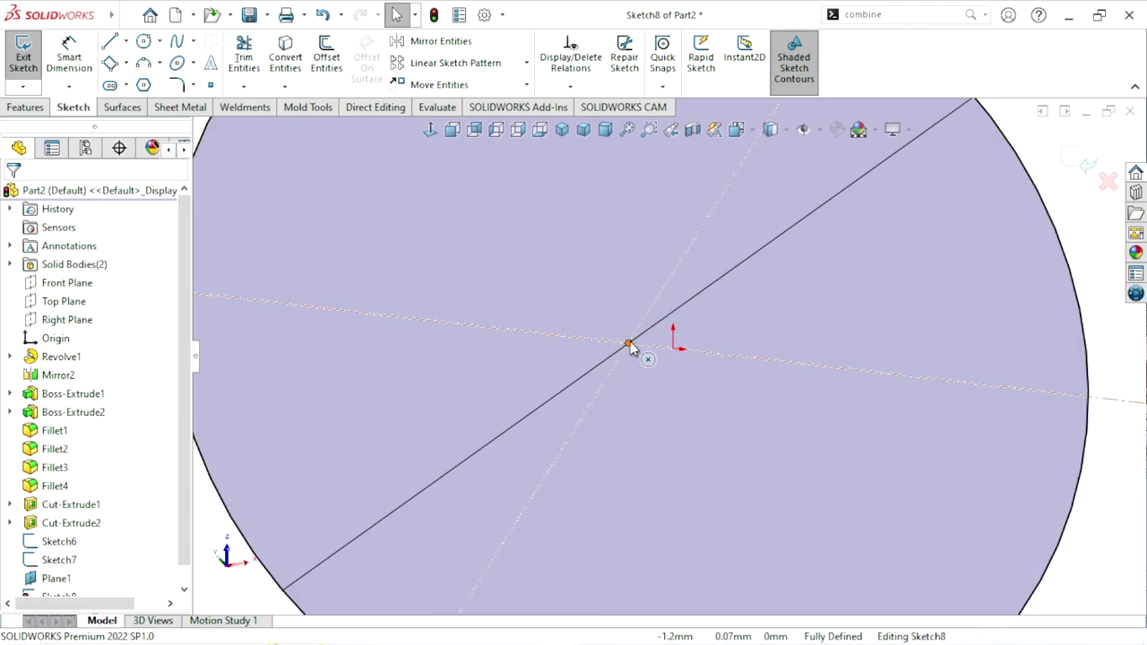
{"action": "scroll", "coordinate": [630, 345], "scroll_direction": "up", "scroll_amount": 3}
{"action": "scroll", "coordinate": [637, 367], "scroll_direction": "up", "scroll_amount": 3}
{"action": "middle_click_drag", "start_coordinate": [939, 284], "coordinate": [666, 280]}
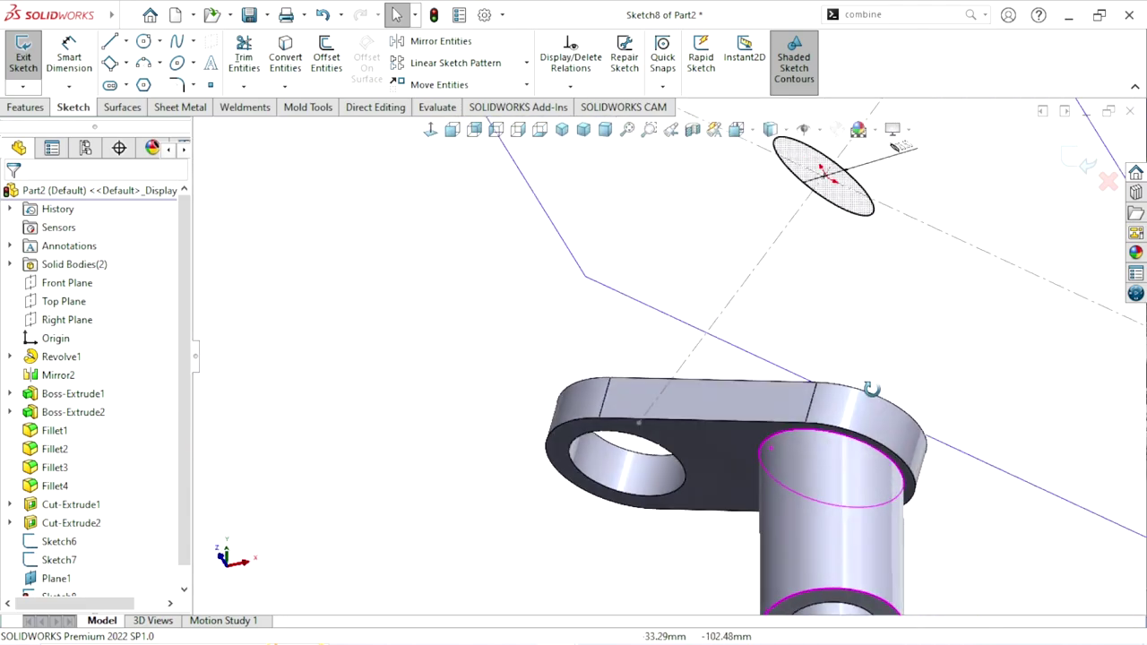
{"action": "scroll", "coordinate": [640, 379], "scroll_direction": "down", "scroll_amount": 3}
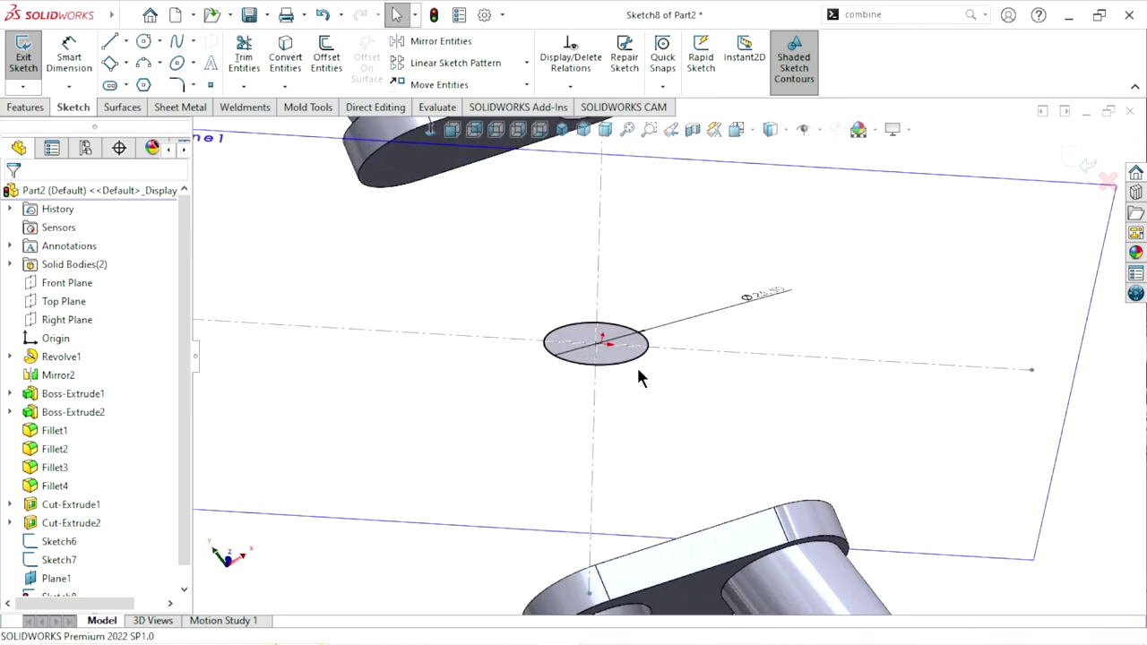
{"action": "scroll", "coordinate": [756, 379], "scroll_direction": "down", "scroll_amount": 1}
{"action": "mouse_move", "coordinate": [755, 379]}
{"action": "middle_mouse_down"}
{"action": "mouse_move", "coordinate": [717, 397]}
{"action": "mouse_move", "coordinate": [705, 334]}
{"action": "middle_mouse_up"}
{"action": "scroll", "coordinate": [705, 334], "scroll_direction": "up", "scroll_amount": 2}
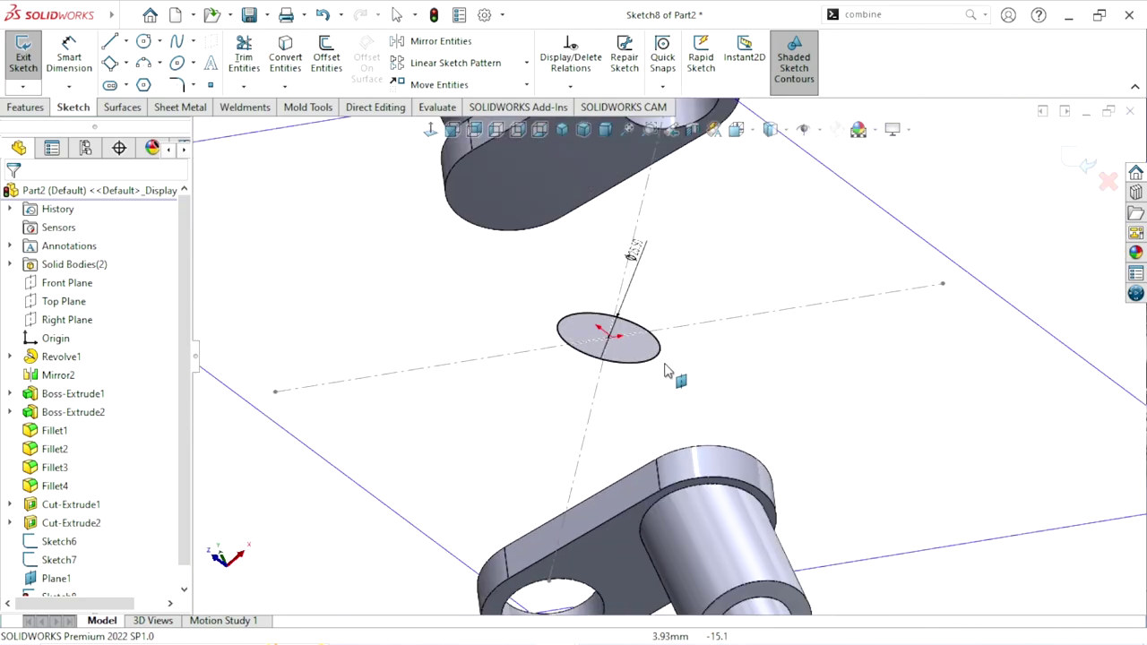
{"action": "scroll", "coordinate": [671, 371], "scroll_direction": "up", "scroll_amount": 2}
{"action": "scroll", "coordinate": [672, 371], "scroll_direction": "down", "scroll_amount": 1}
{"action": "scroll", "coordinate": [735, 328], "scroll_direction": "down", "scroll_amount": 1}
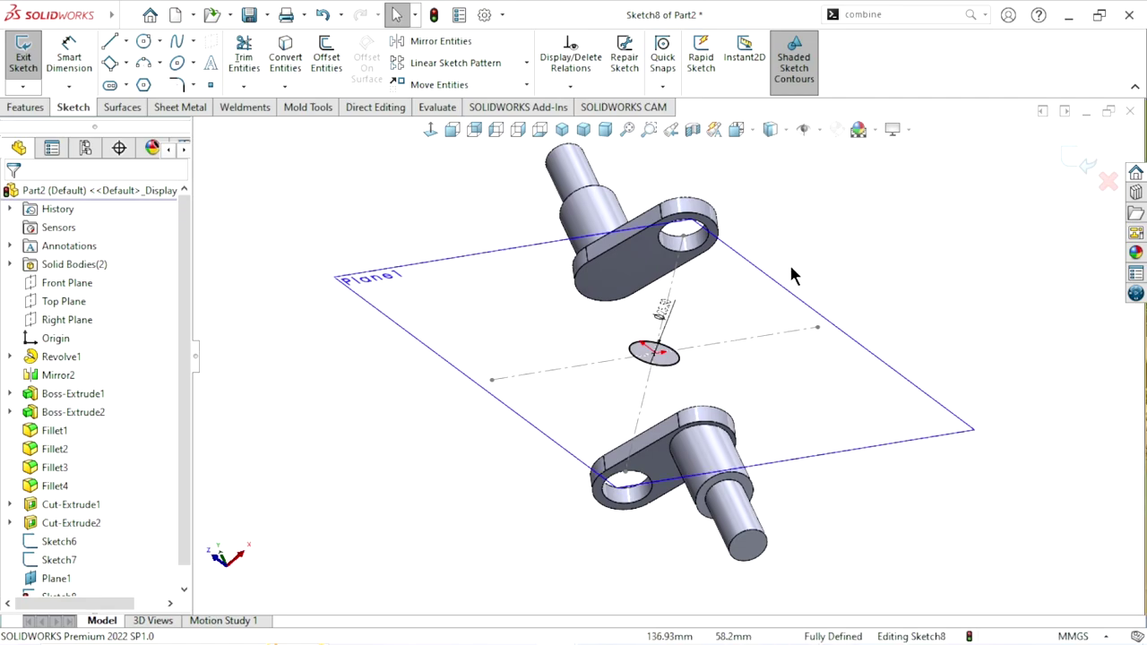
{"action": "left_click", "coordinate": [24, 107]}
- Boss-extrude the pin circle with Direction 1 Up To Surface at the lower web's face
{"action": "left_click", "coordinate": [29, 54]}
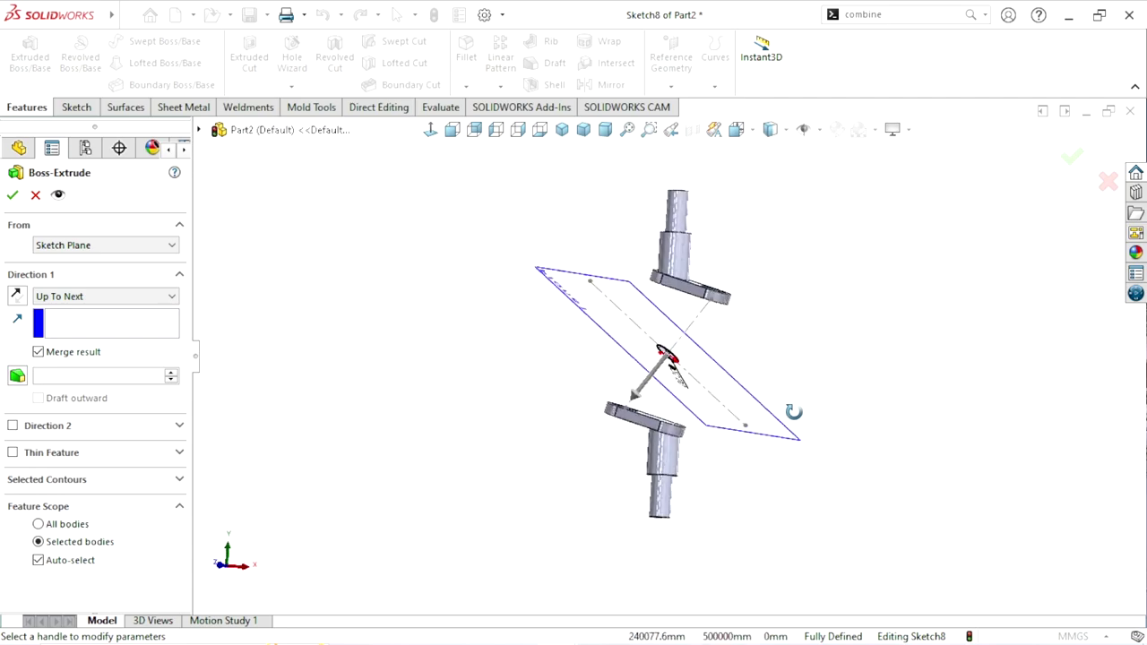
{"action": "scroll", "coordinate": [724, 359], "scroll_direction": "down", "scroll_amount": 3}
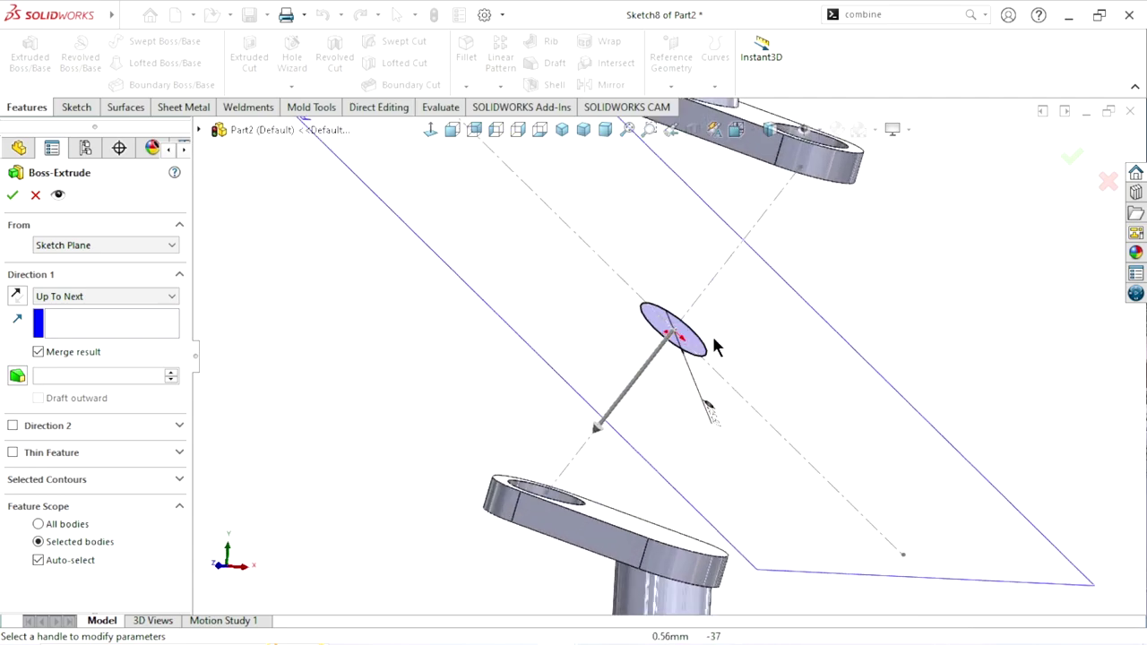
{"action": "scroll", "coordinate": [691, 389], "scroll_direction": "up", "scroll_amount": 1}
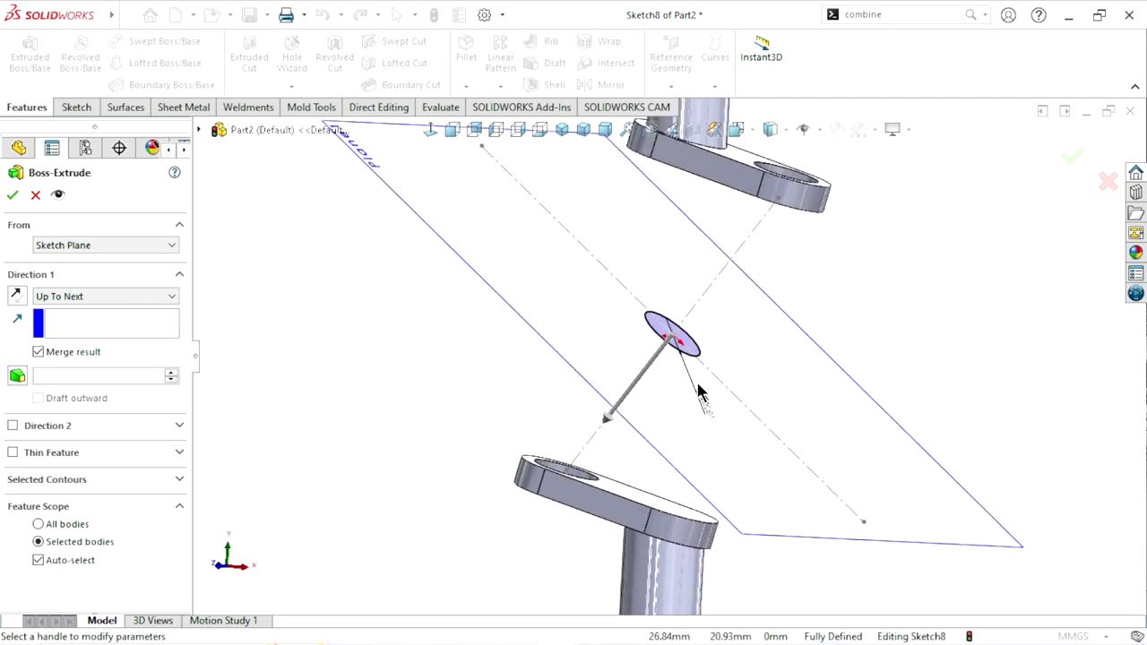
{"action": "scroll", "coordinate": [696, 389], "scroll_direction": "down", "scroll_amount": 1}
{"action": "mouse_move", "coordinate": [750, 355]}
{"action": "middle_mouse_down"}
{"action": "mouse_move", "coordinate": [761, 332]}
{"action": "mouse_move", "coordinate": [755, 353]}
{"action": "mouse_move", "coordinate": [766, 357]}
{"action": "mouse_move", "coordinate": [747, 350]}
{"action": "mouse_move", "coordinate": [759, 367]}
{"action": "middle_mouse_up"}
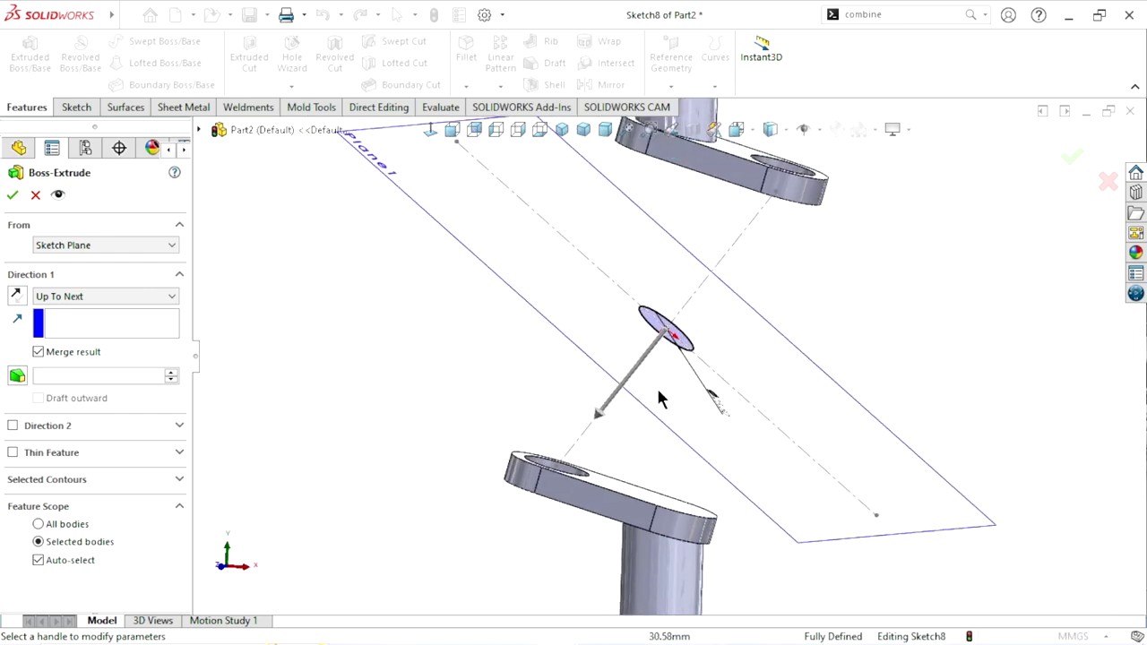
{"action": "mouse_move", "coordinate": [659, 392]}
{"action": "middle_mouse_down"}
{"action": "mouse_move", "coordinate": [648, 394]}
{"action": "mouse_move", "coordinate": [673, 348]}
{"action": "mouse_move", "coordinate": [678, 387]}
{"action": "mouse_move", "coordinate": [664, 390]}
{"action": "middle_mouse_up"}
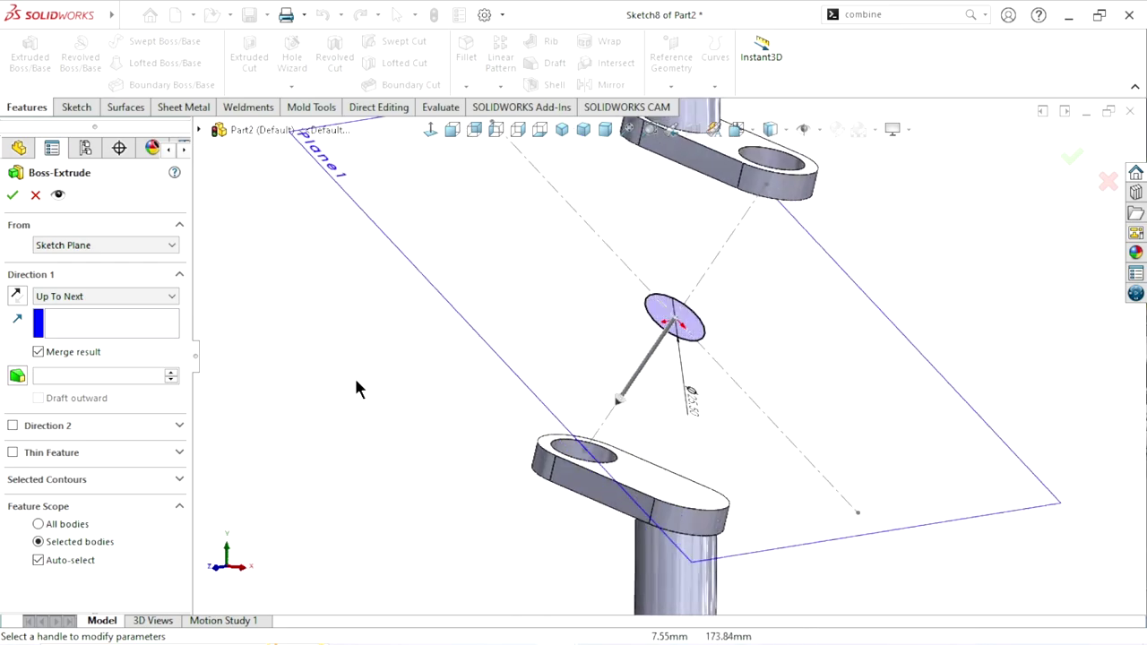
{"action": "left_click", "coordinate": [61, 295]}
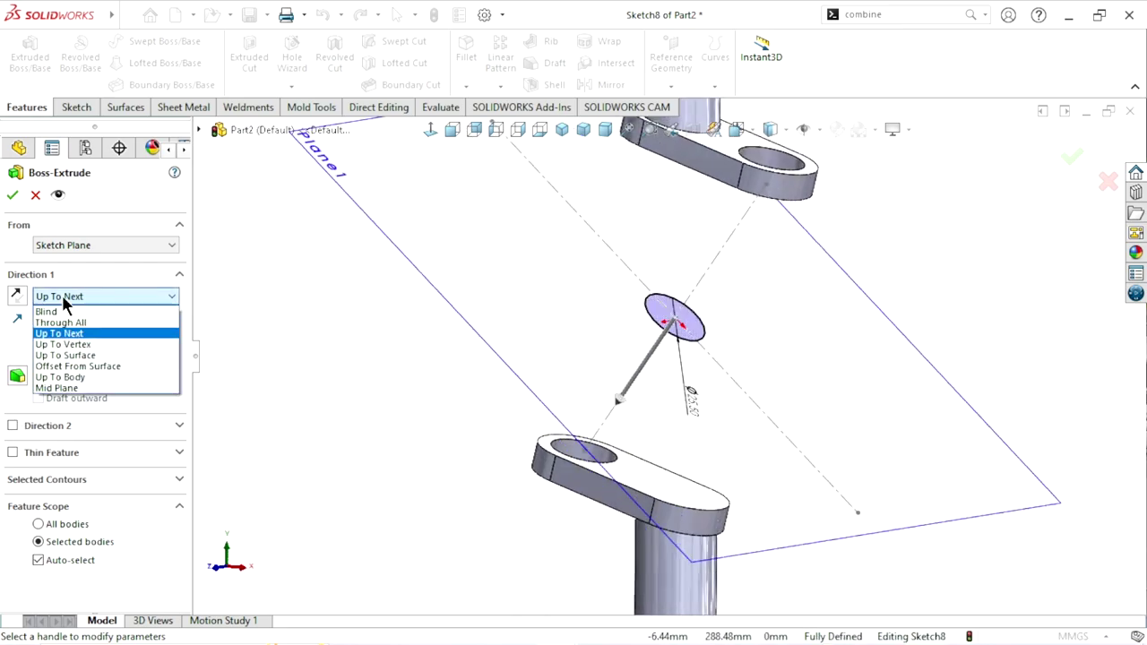
{"action": "left_click", "coordinate": [72, 355]}
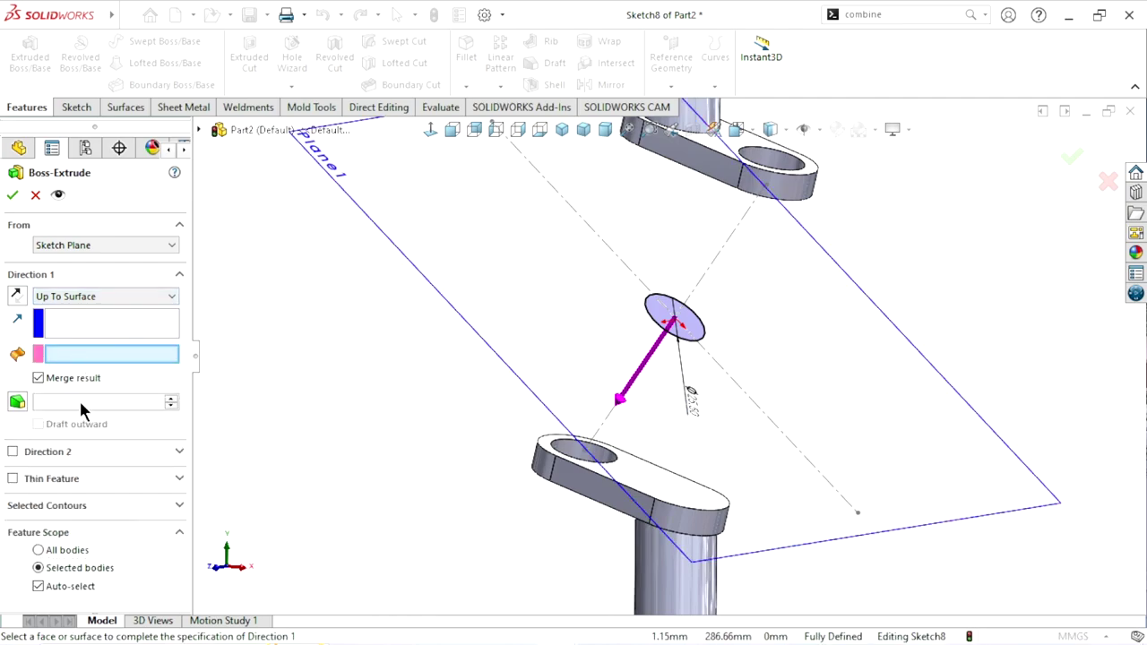
{"action": "left_click", "coordinate": [67, 326]}
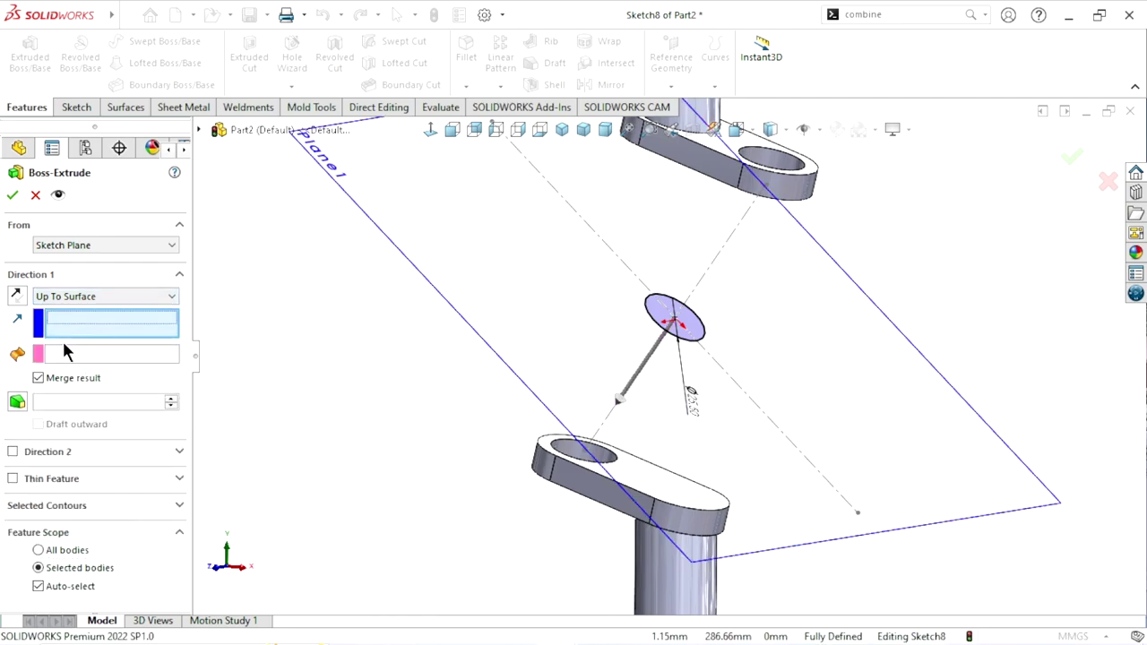
{"action": "left_click", "coordinate": [65, 354]}
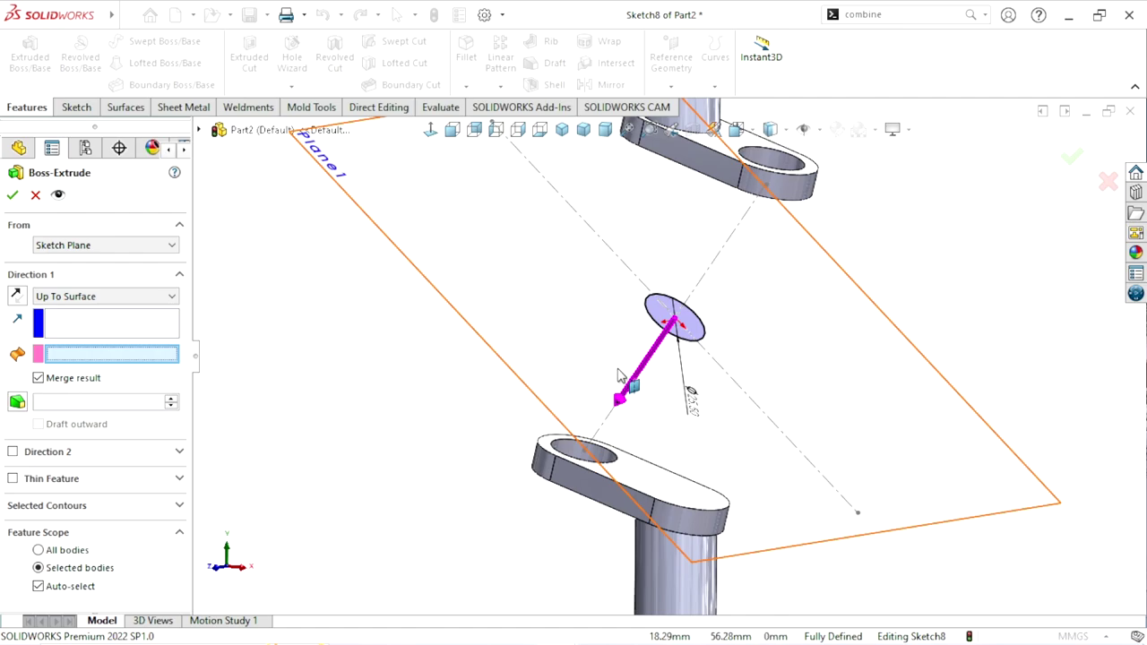
{"action": "scroll", "coordinate": [628, 430], "scroll_direction": "down", "scroll_amount": 3}
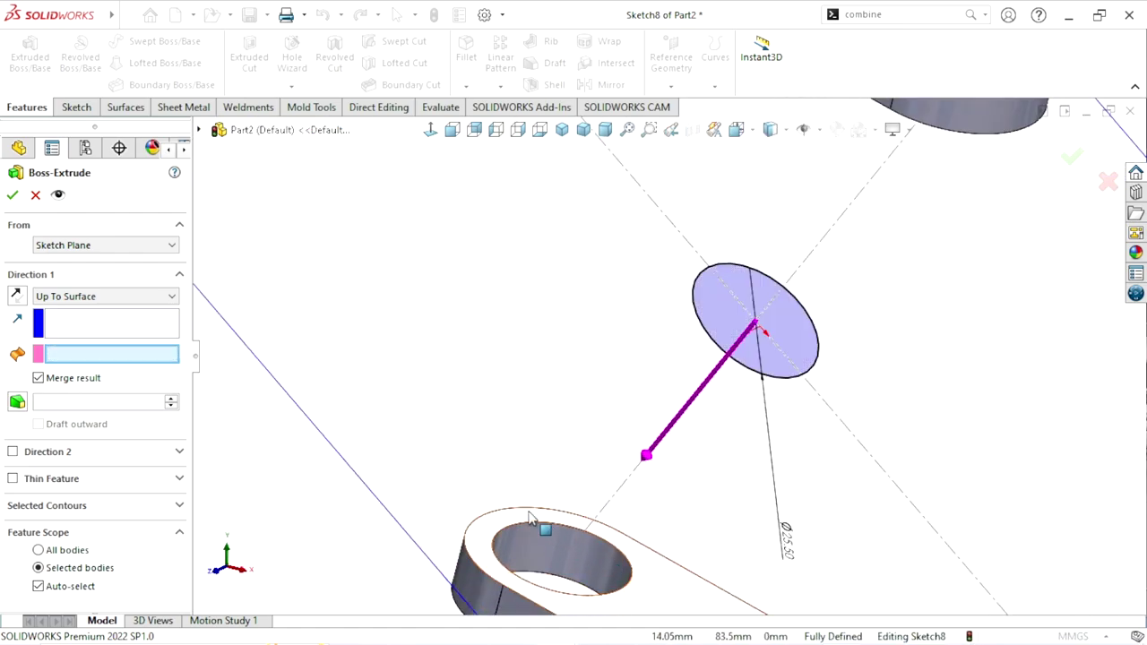
{"action": "left_click", "coordinate": [496, 539]}
{"action": "scroll", "coordinate": [742, 516], "scroll_direction": "up", "scroll_amount": 3}
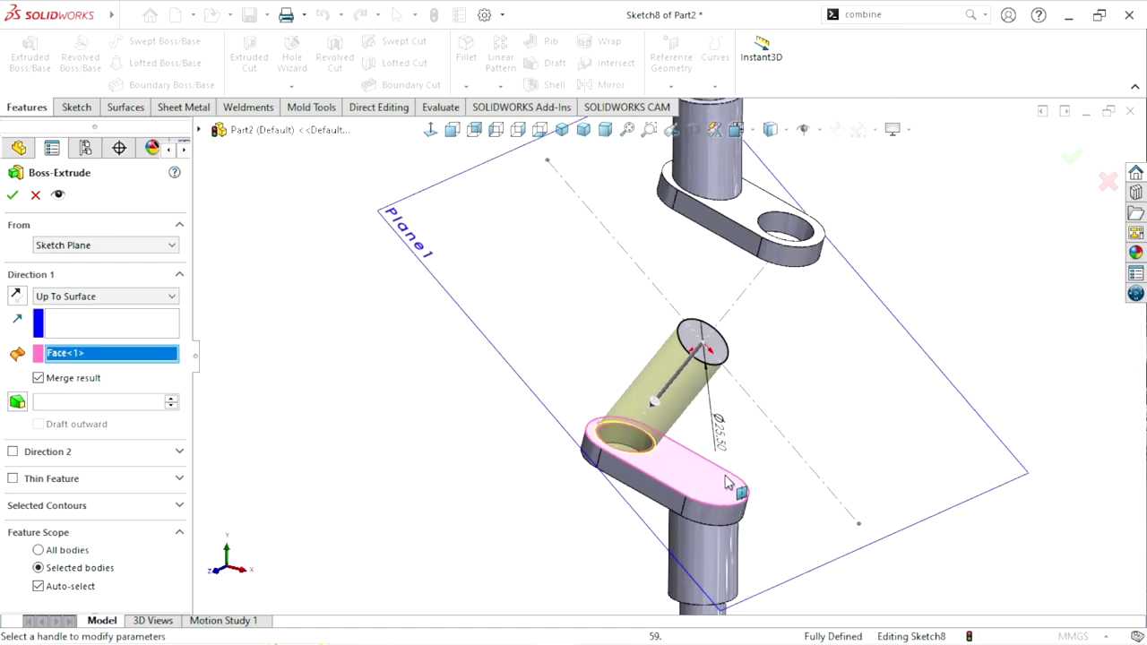
- Add Direction 2 Up To Surface at the upper web's face and confirm the extrusion
{"action": "left_click", "coordinate": [12, 452]}
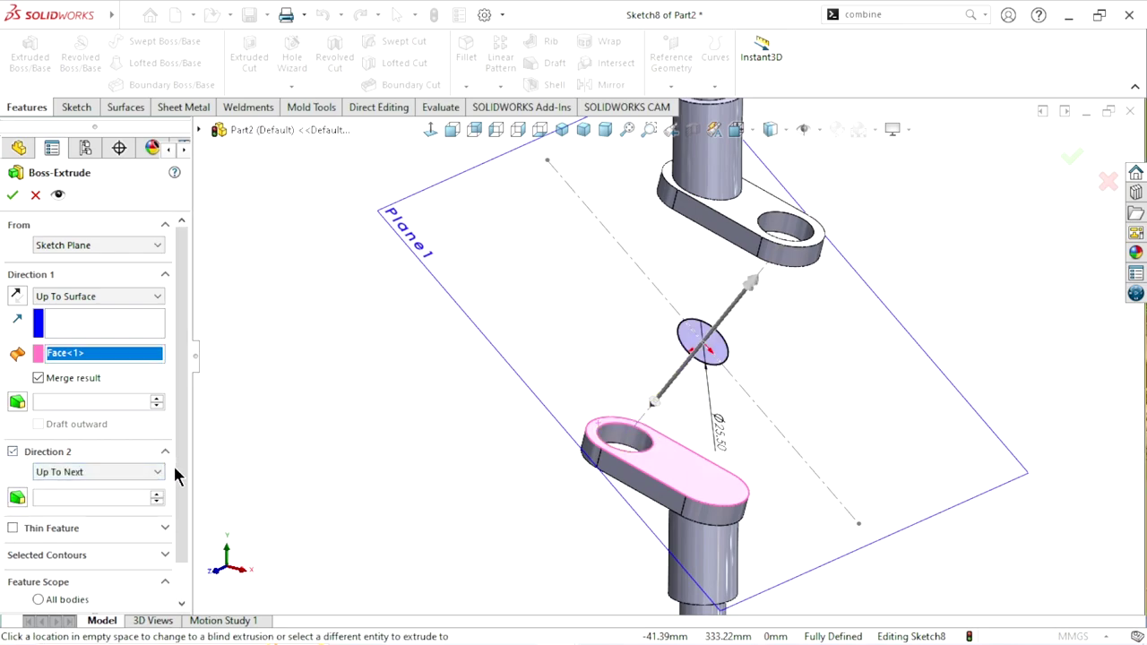
{"action": "scroll", "coordinate": [116, 449], "scroll_direction": "down", "scroll_amount": 2}
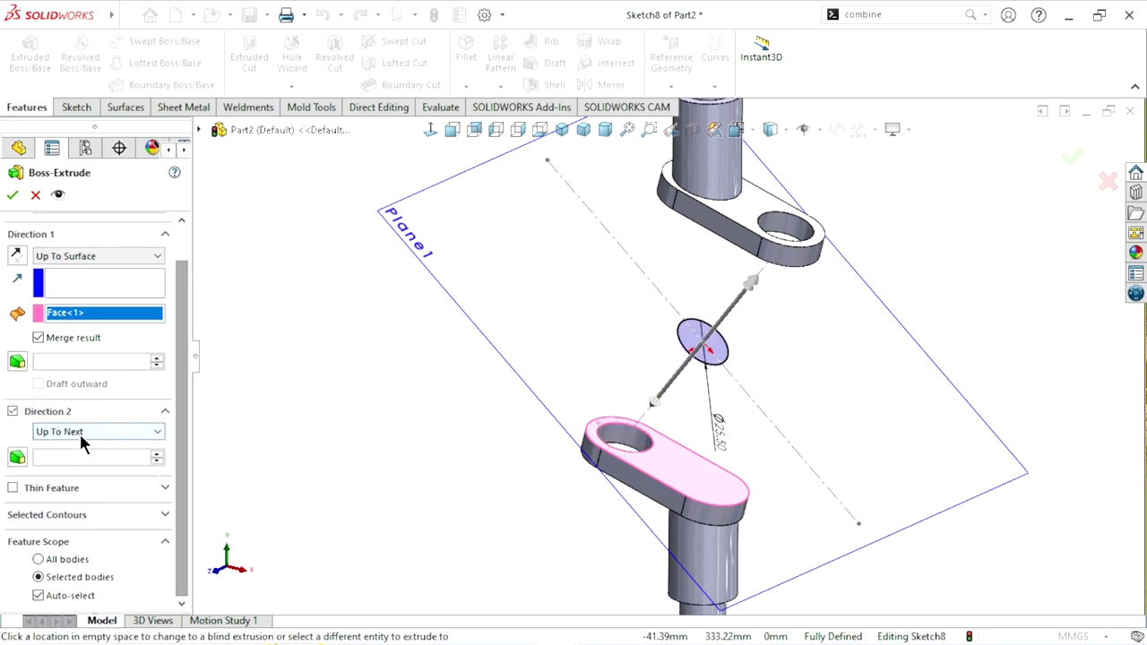
{"action": "left_click", "coordinate": [79, 434]}
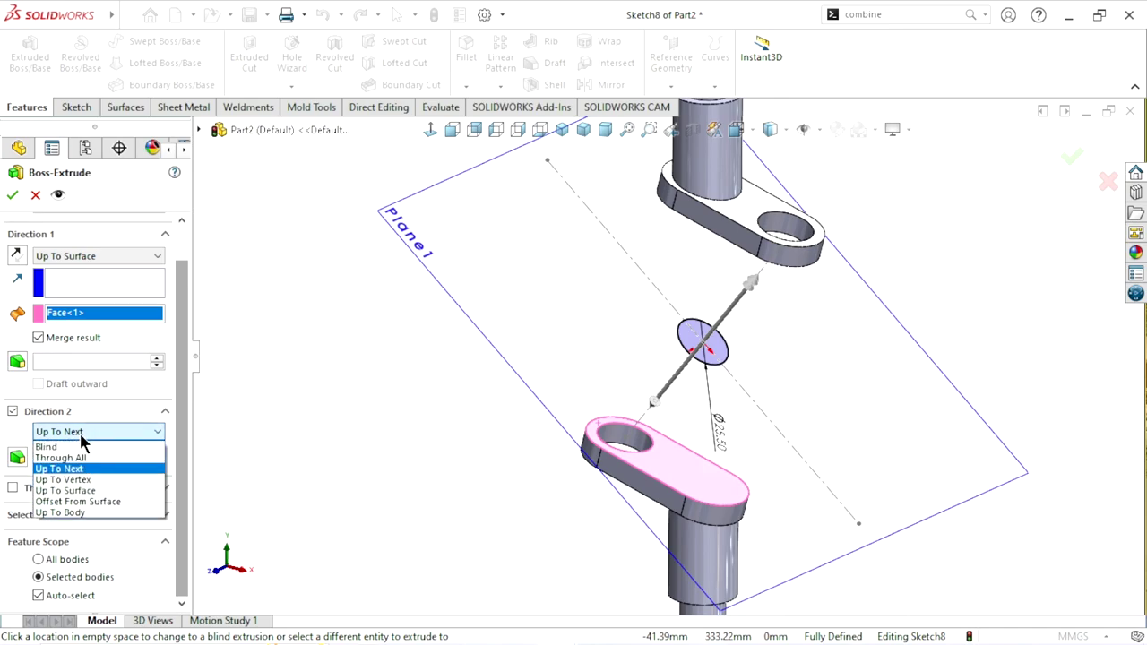
{"action": "left_click", "coordinate": [93, 496]}
{"action": "middle_click_drag", "start_coordinate": [510, 434], "coordinate": [540, 431]}
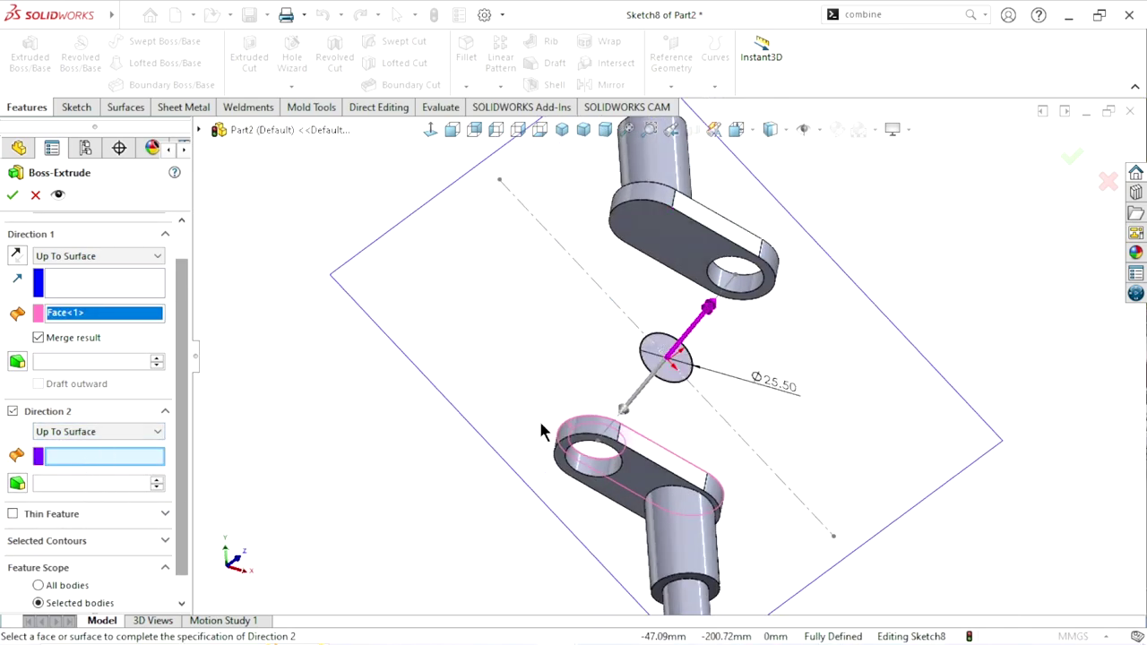
{"action": "scroll", "coordinate": [725, 260], "scroll_direction": "down", "scroll_amount": 3}
{"action": "scroll", "coordinate": [725, 260], "scroll_direction": "down", "scroll_amount": 2}
{"action": "left_click", "coordinate": [681, 273]}
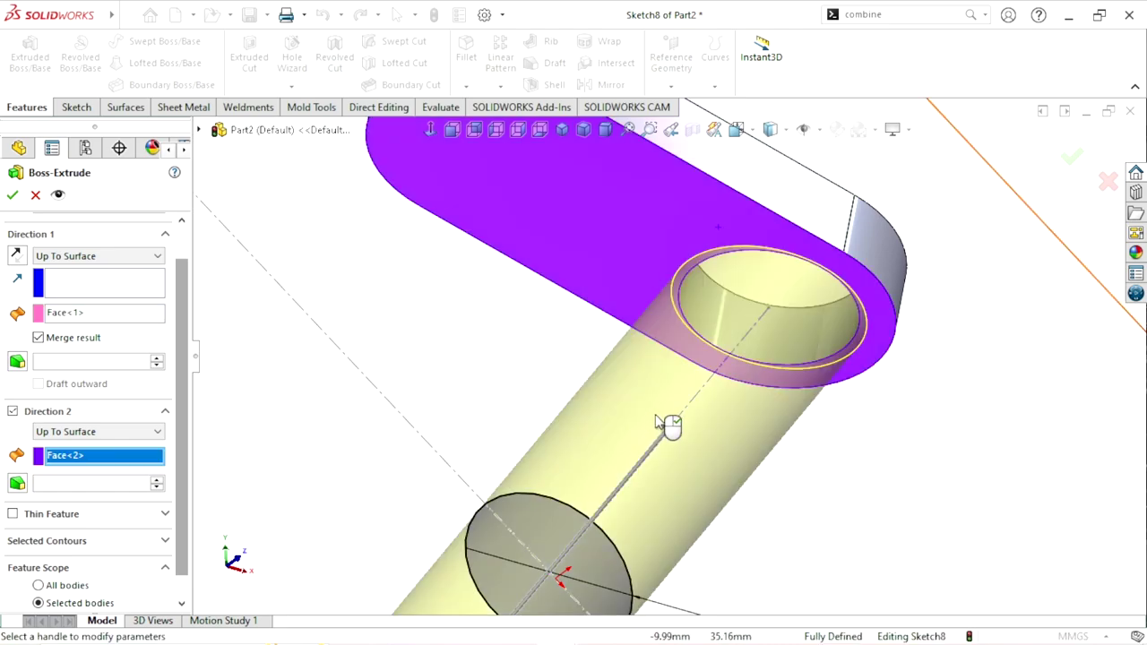
{"action": "scroll", "coordinate": [722, 426], "scroll_direction": "up", "scroll_amount": 5}
{"action": "middle_click_drag", "start_coordinate": [724, 439], "coordinate": [660, 476]}
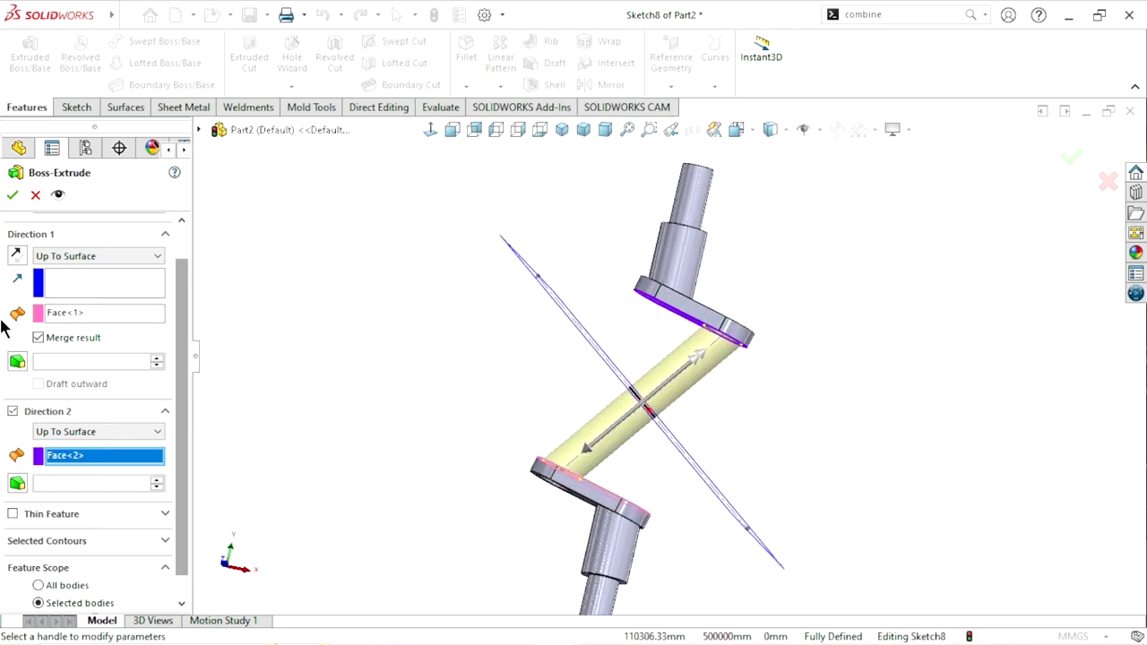
{"action": "left_click", "coordinate": [12, 195]}
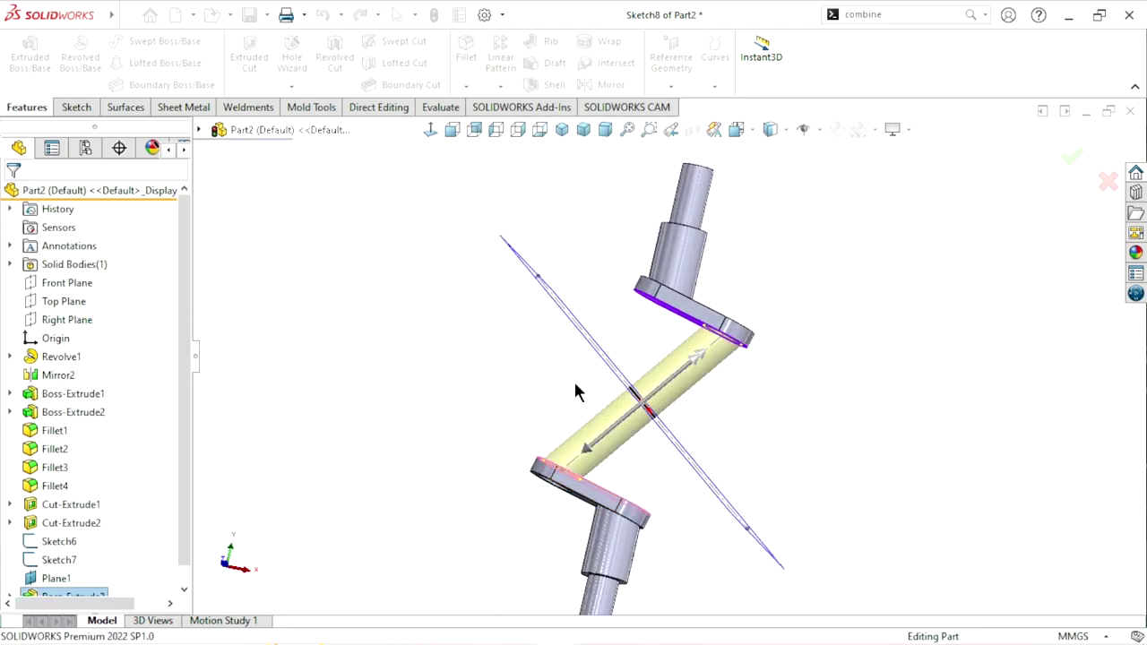
- Hide the reference plane Plane1
{"action": "middle_click_drag", "start_coordinate": [582, 422], "coordinate": [837, 432]}
{"action": "scroll", "coordinate": [807, 436], "scroll_direction": "down", "scroll_amount": 3}
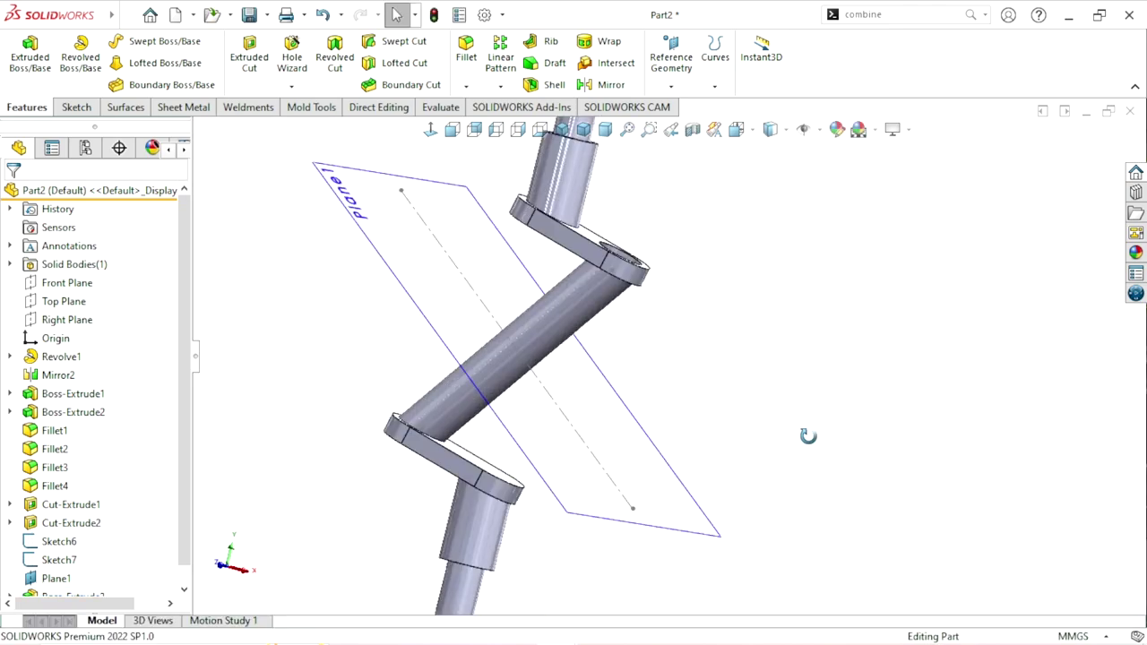
{"action": "left_click", "coordinate": [704, 438]}
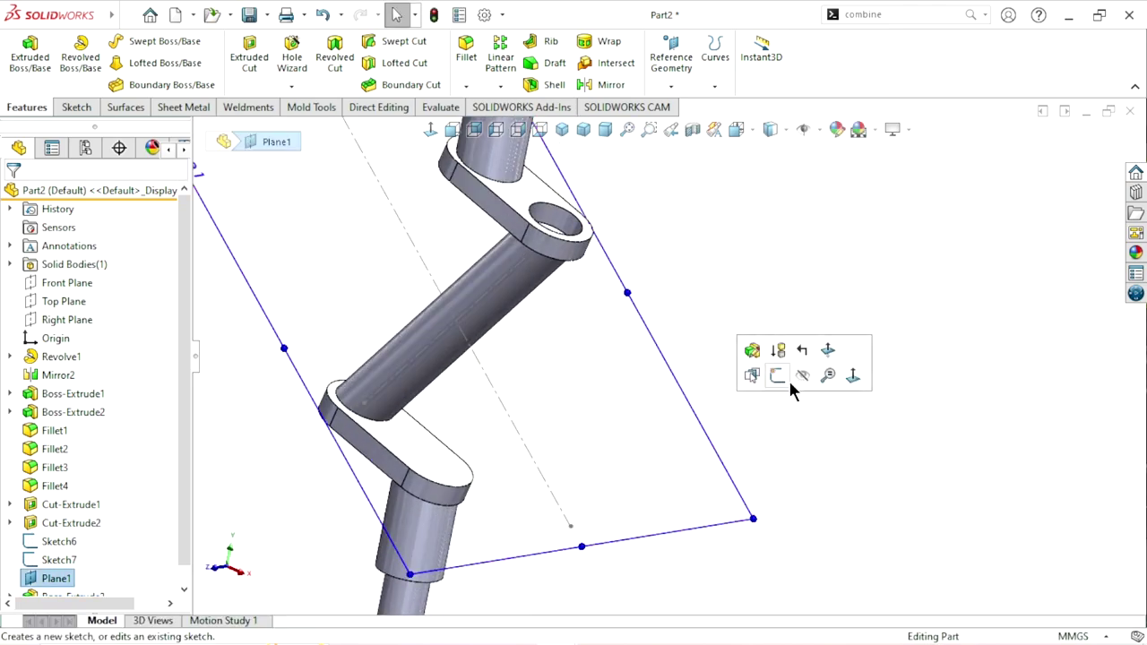
{"action": "left_click", "coordinate": [795, 375]}
{"action": "scroll", "coordinate": [705, 448], "scroll_direction": "up", "scroll_amount": 3}
{"action": "mouse_move", "coordinate": [709, 448]}
{"action": "middle_mouse_down"}
{"action": "mouse_move", "coordinate": [671, 374]}
{"action": "mouse_move", "coordinate": [708, 434]}
{"action": "middle_mouse_up"}
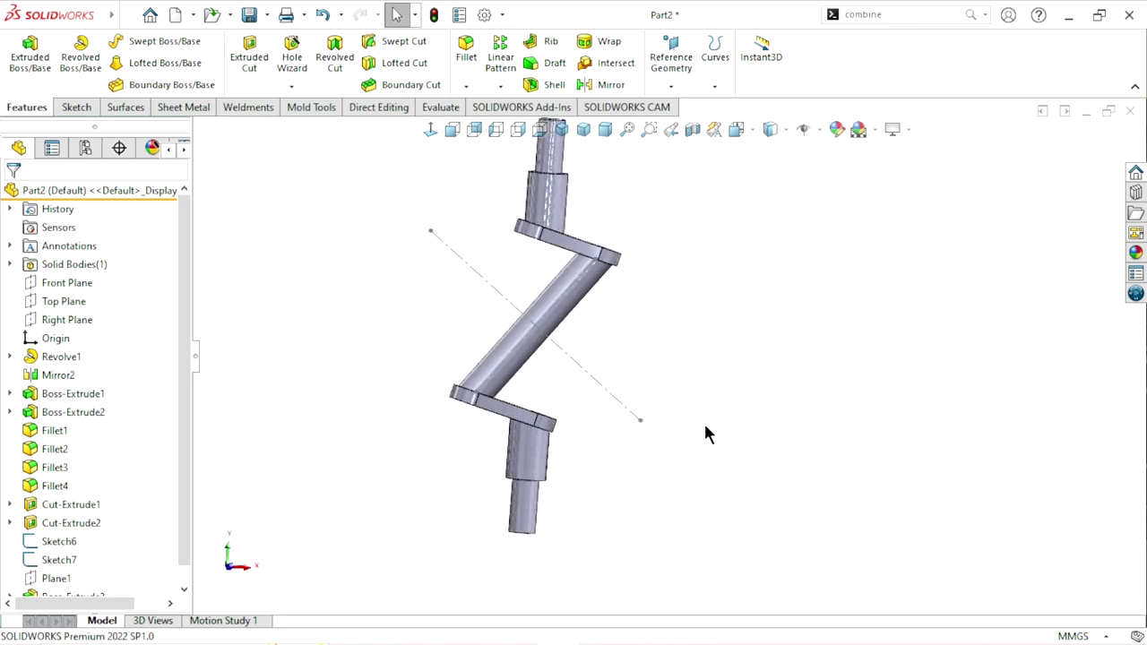
- Hide the dashed axis sketch Sketch7 and select the crank pin extrusion feature
{"action": "left_click", "coordinate": [603, 395]}
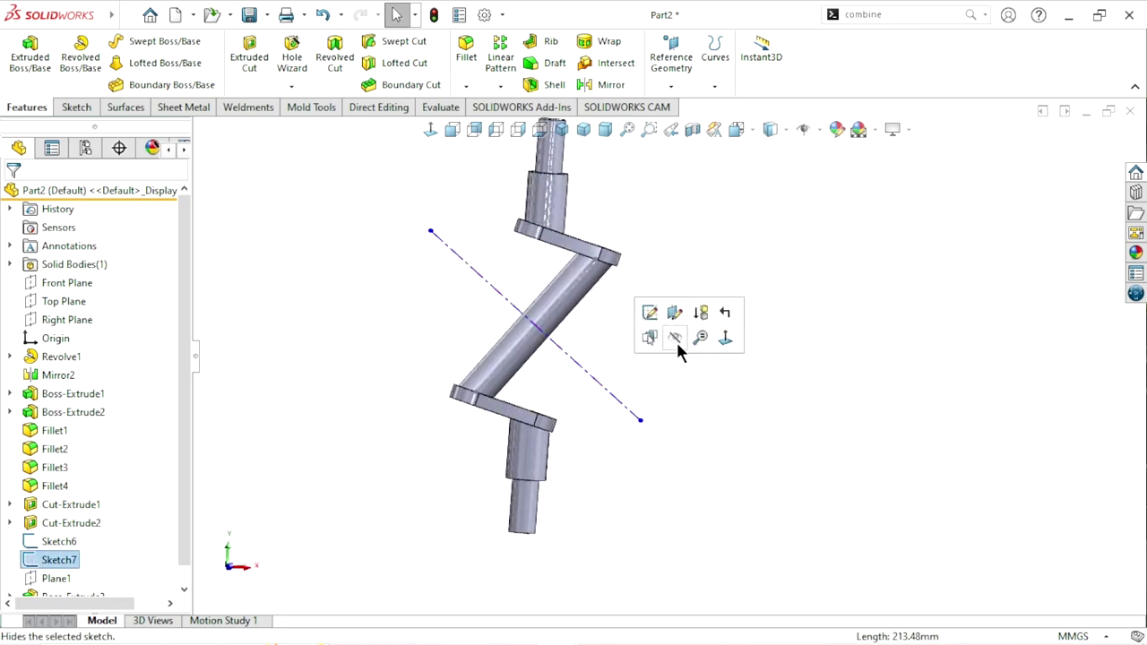
{"action": "left_click", "coordinate": [677, 342]}
{"action": "middle_click_drag", "start_coordinate": [725, 426], "coordinate": [679, 456]}
{"action": "scroll", "coordinate": [615, 350], "scroll_direction": "up", "scroll_amount": 2}
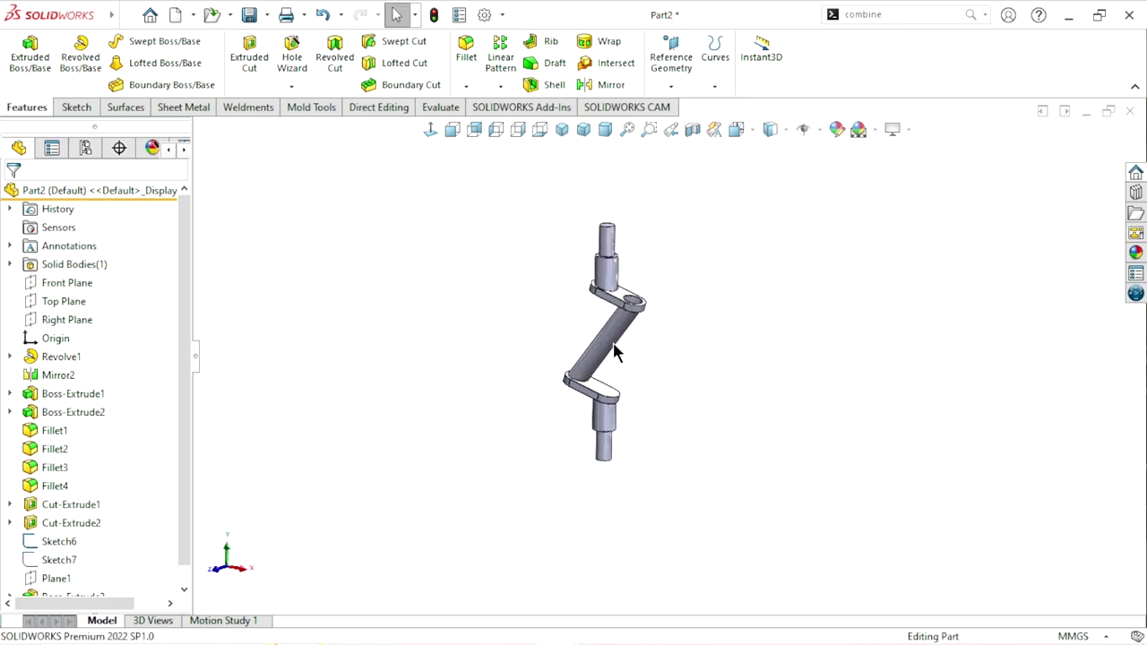
{"action": "scroll", "coordinate": [767, 384], "scroll_direction": "down", "scroll_amount": 5}
{"action": "scroll", "coordinate": [179, 438], "scroll_direction": "down", "scroll_amount": 1}
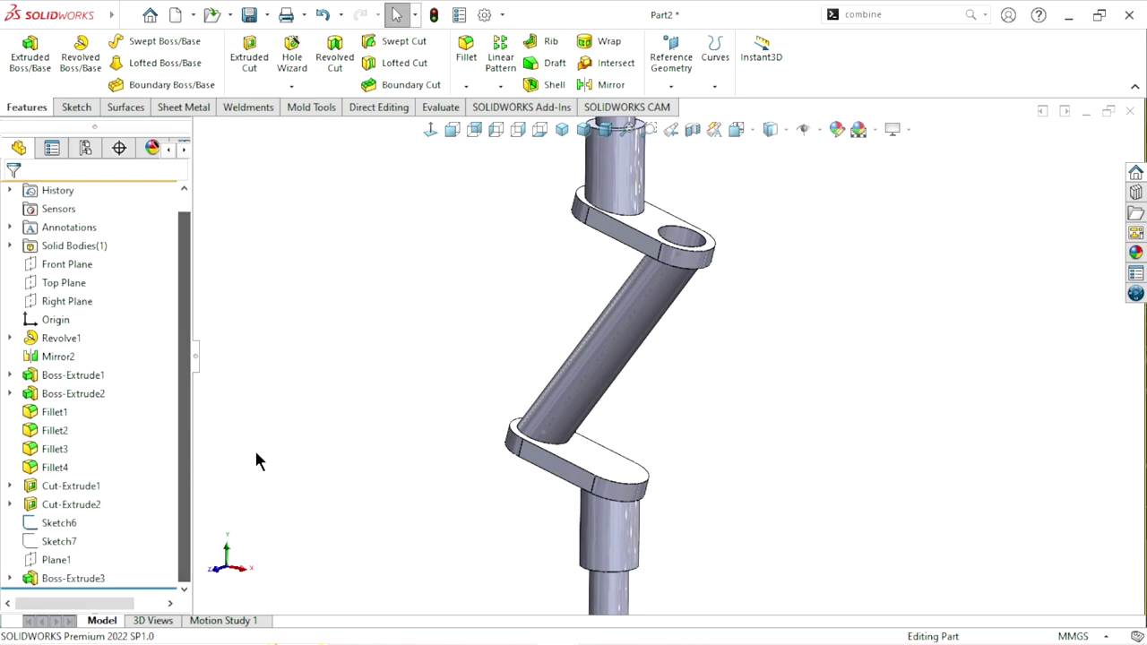
{"action": "left_click", "coordinate": [72, 578]}
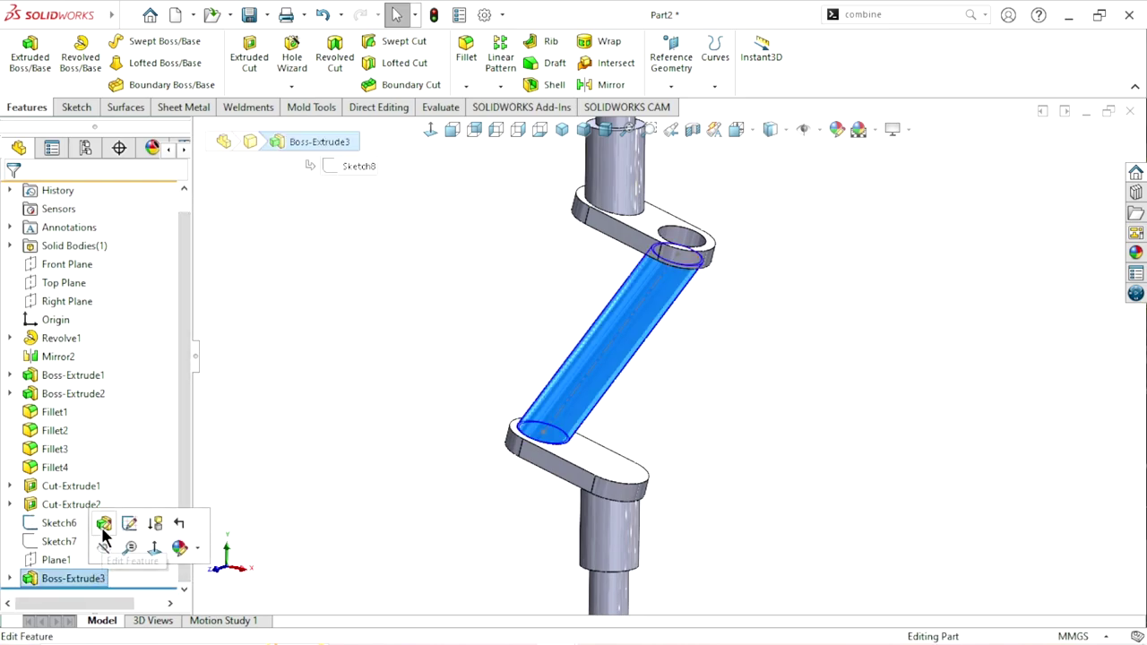
{"action": "left_click", "coordinate": [107, 522]}
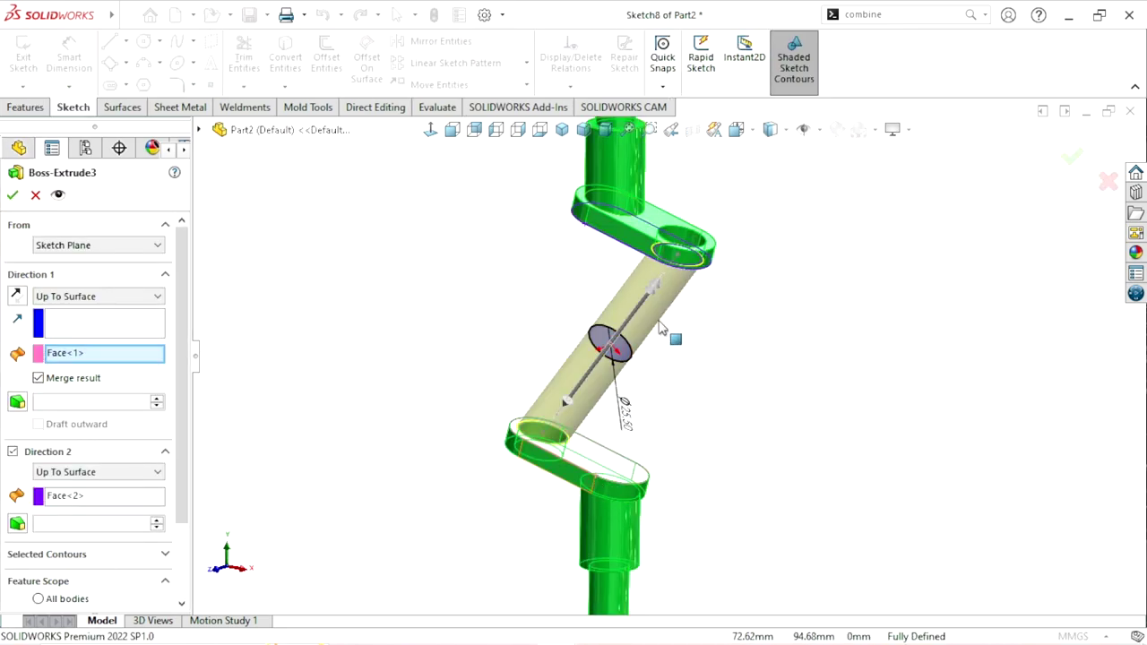
{"action": "scroll", "coordinate": [94, 374], "scroll_direction": "down", "scroll_amount": 2}
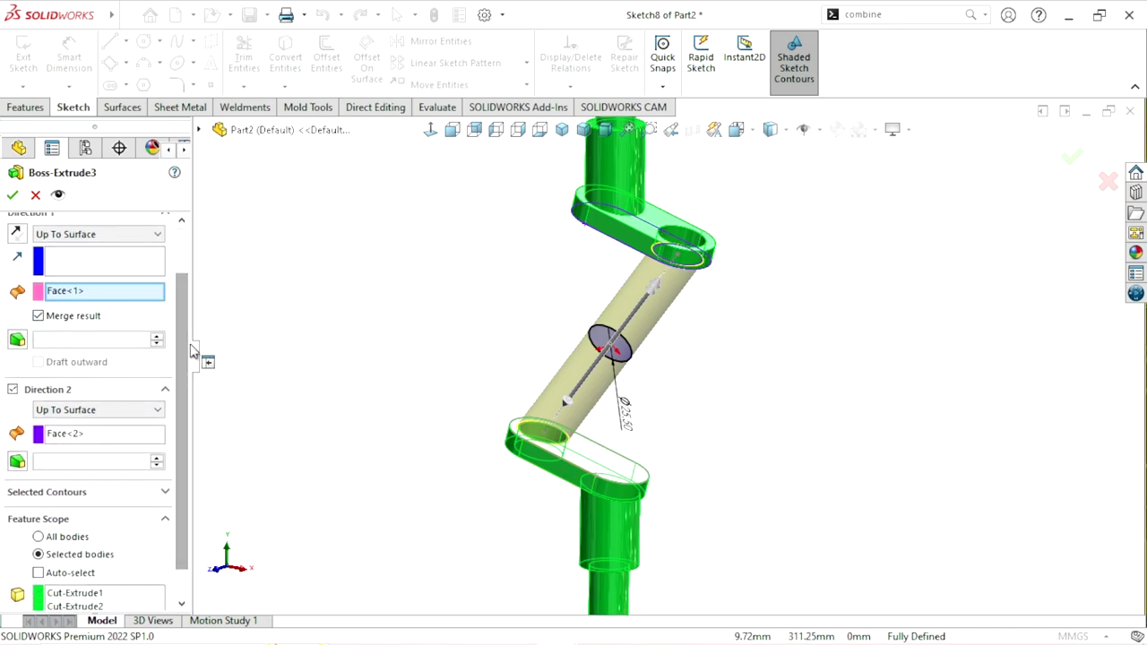
{"action": "scroll", "coordinate": [166, 380], "scroll_direction": "down", "scroll_amount": 1}
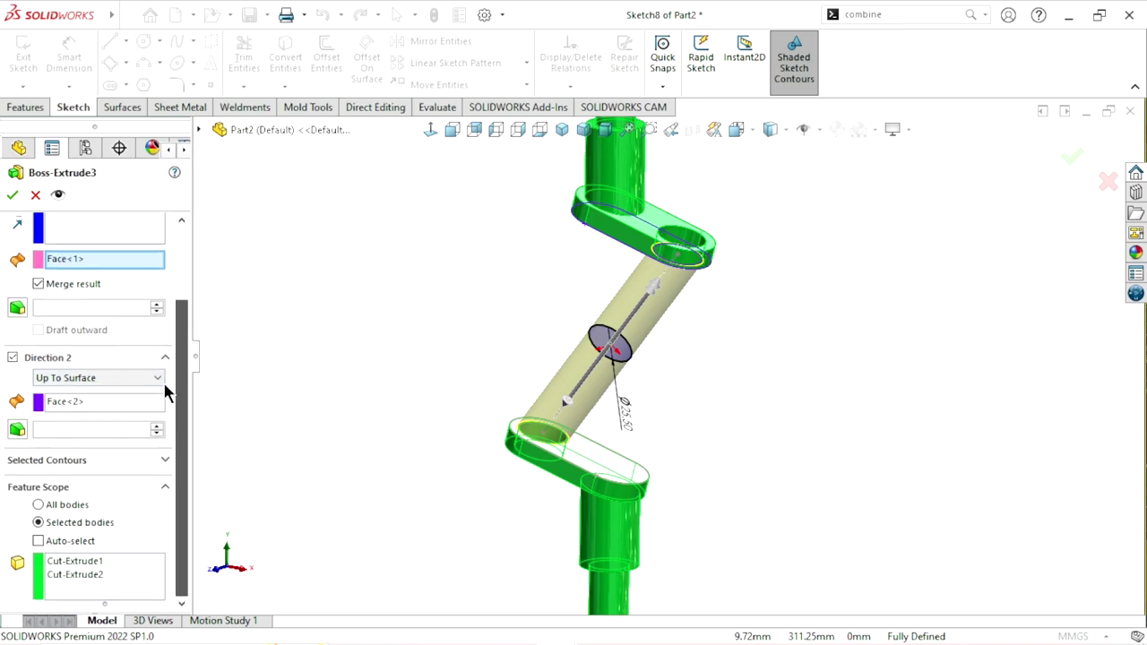
{"action": "scroll", "coordinate": [164, 391], "scroll_direction": "up", "scroll_amount": 3}
{"action": "left_click", "coordinate": [13, 195]}
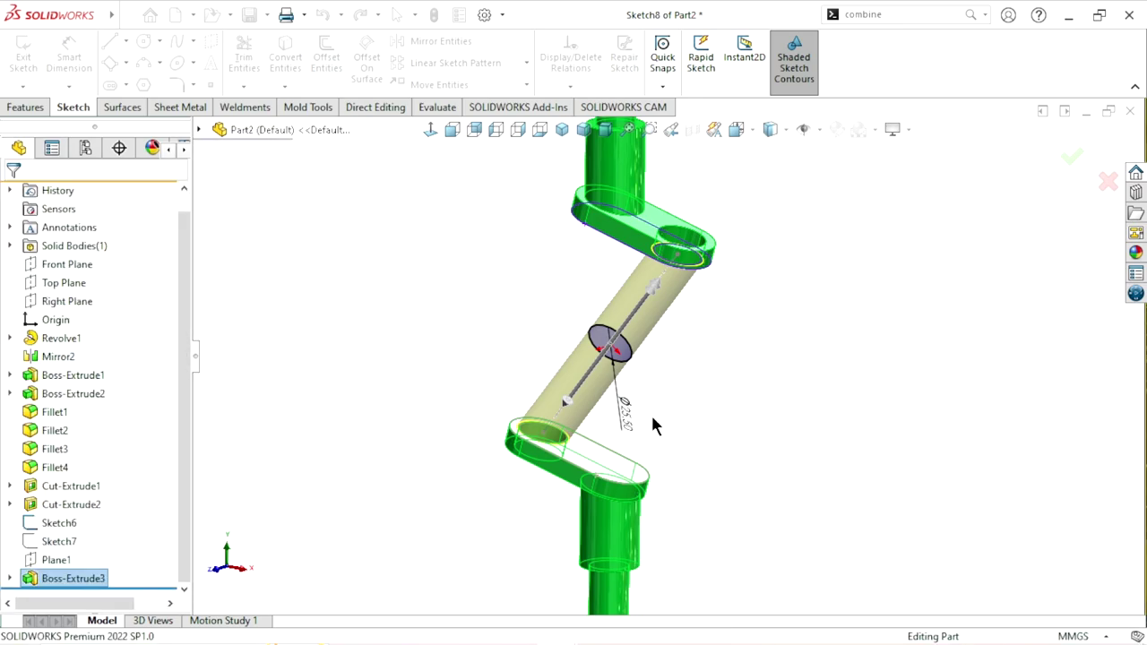
{"action": "middle_click_drag", "start_coordinate": [651, 418], "coordinate": [708, 321]}
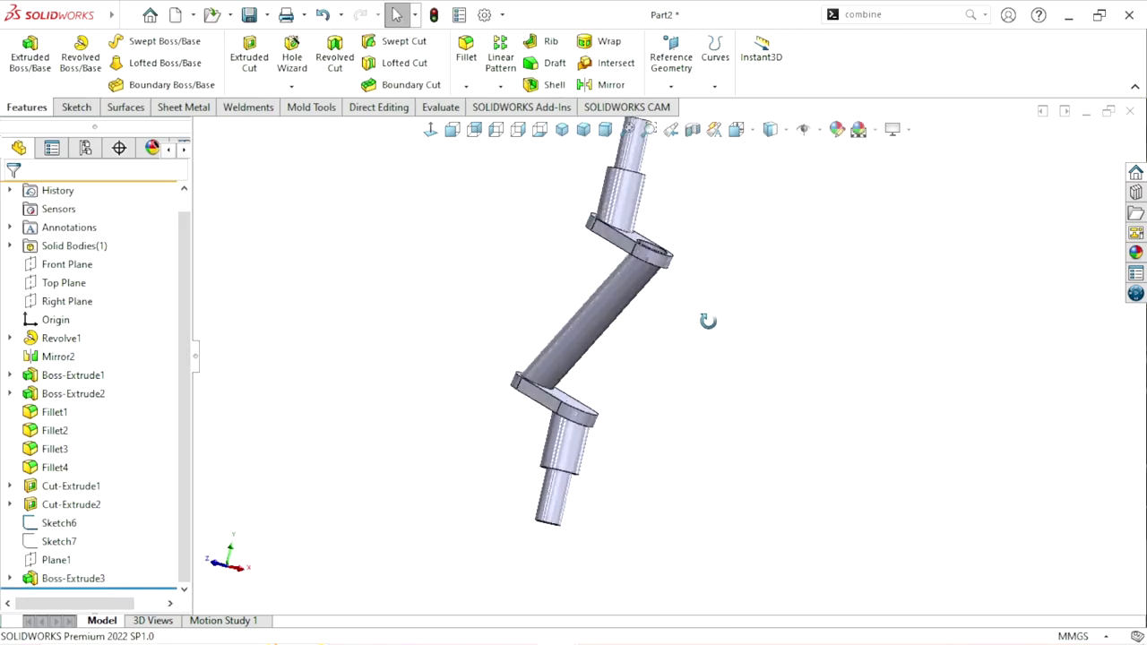
- Expand Solid Bodies(1) and highlight the single body to confirm the crankshaft is one solid
{"action": "scroll", "coordinate": [712, 386], "scroll_direction": "up", "scroll_amount": 3}
{"action": "scroll", "coordinate": [689, 299], "scroll_direction": "down", "scroll_amount": 3}
{"action": "scroll", "coordinate": [667, 331], "scroll_direction": "up", "scroll_amount": 3}
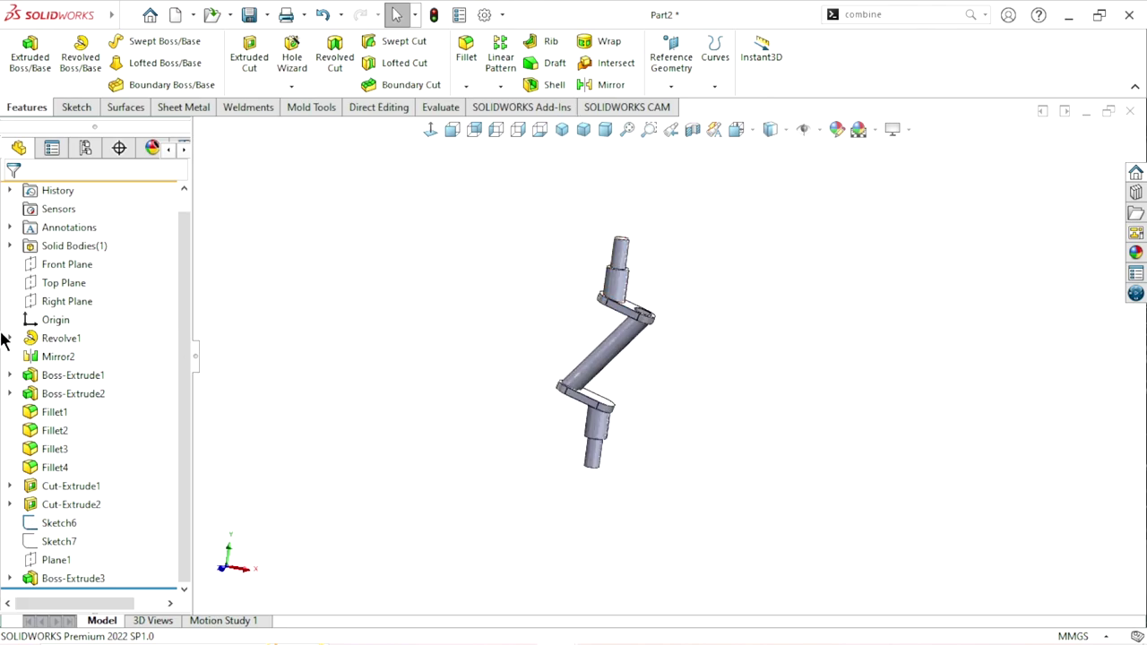
{"action": "left_click", "coordinate": [10, 246]}
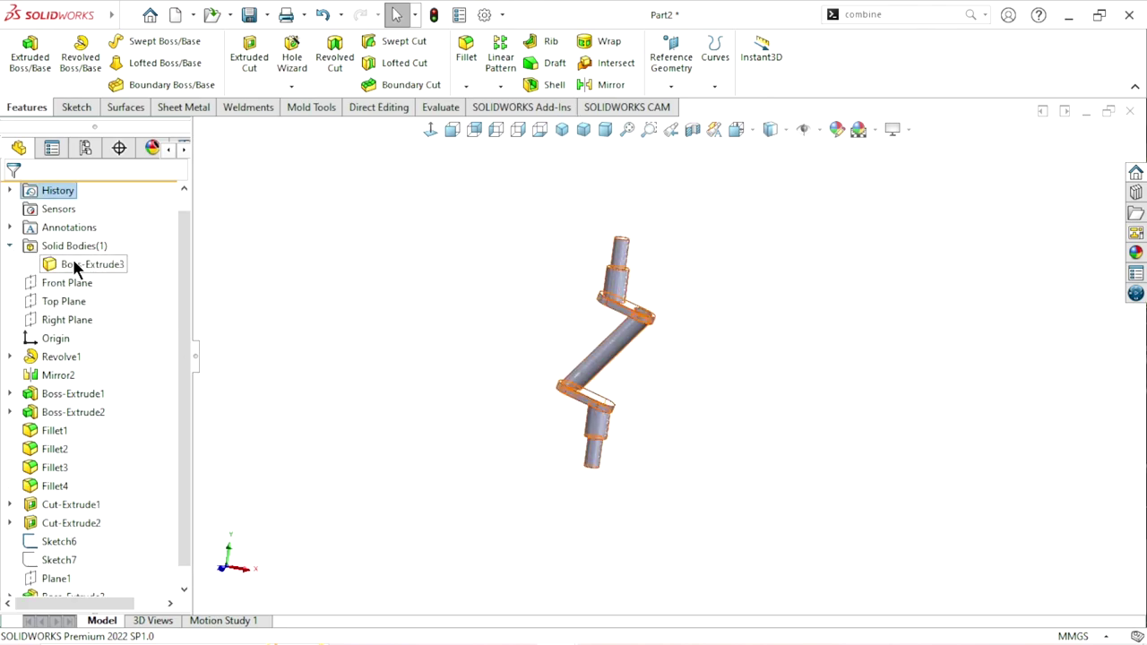
{"action": "left_click", "coordinate": [63, 267]}
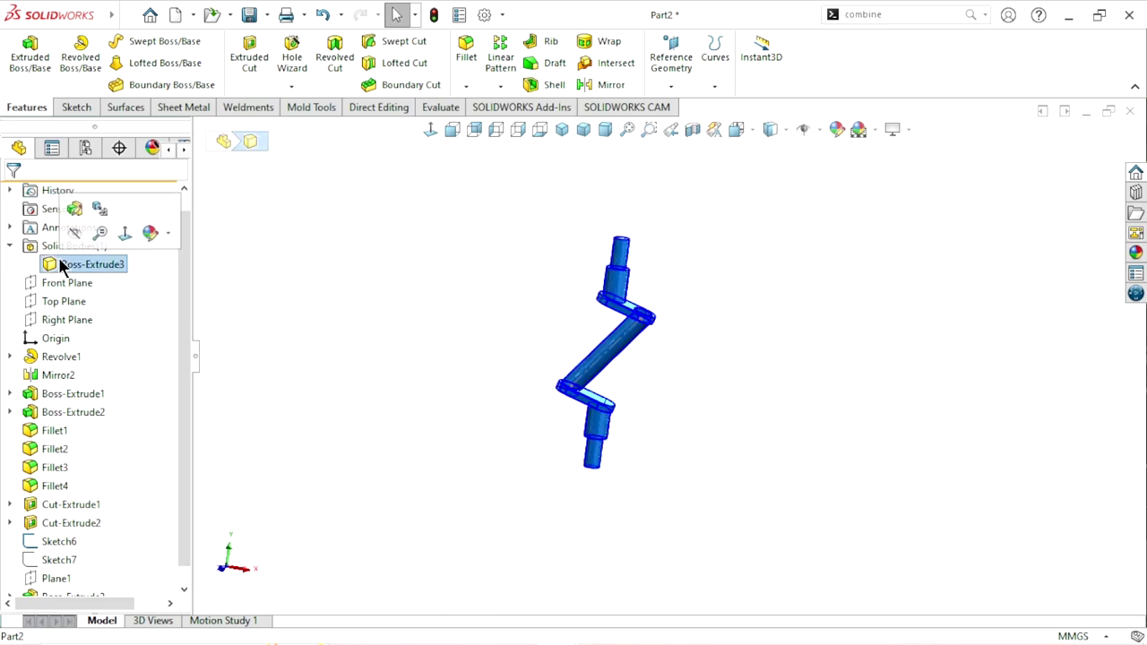
{"action": "left_click", "coordinate": [131, 265]}
{"action": "scroll", "coordinate": [681, 336], "scroll_direction": "down", "scroll_amount": 3}
{"action": "mouse_move", "coordinate": [682, 344]}
{"action": "middle_mouse_down"}
{"action": "mouse_move", "coordinate": [593, 435]}
{"action": "mouse_move", "coordinate": [592, 376]}
{"action": "middle_mouse_up"}
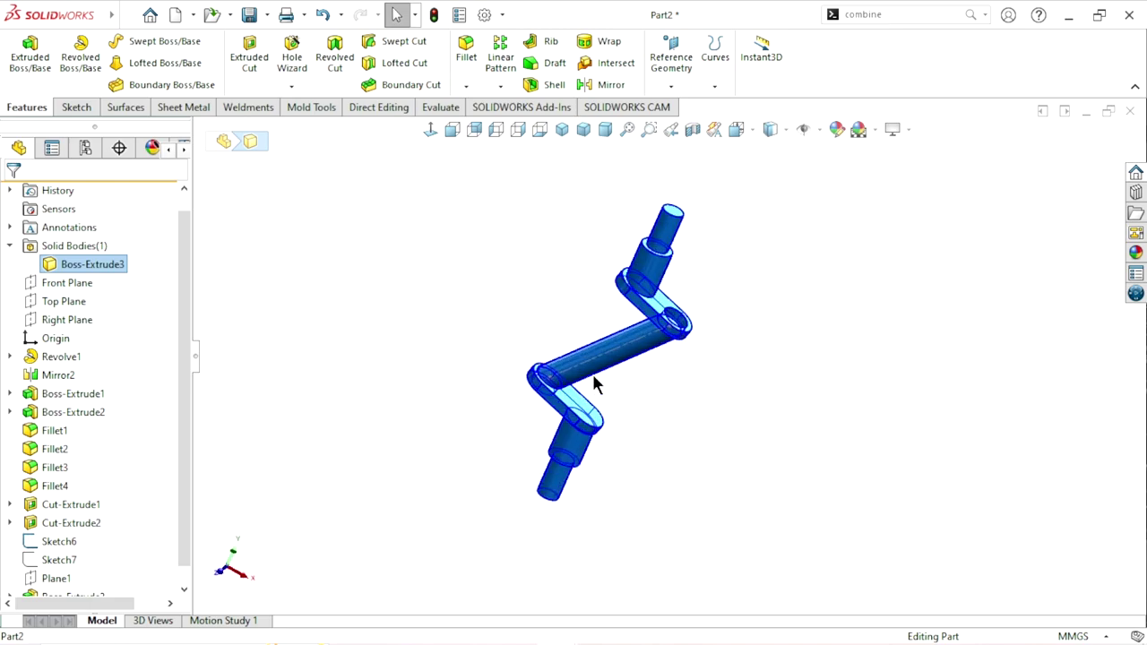
{"action": "left_click", "coordinate": [708, 412]}
{"action": "scroll", "coordinate": [678, 341], "scroll_direction": "down", "scroll_amount": 3}
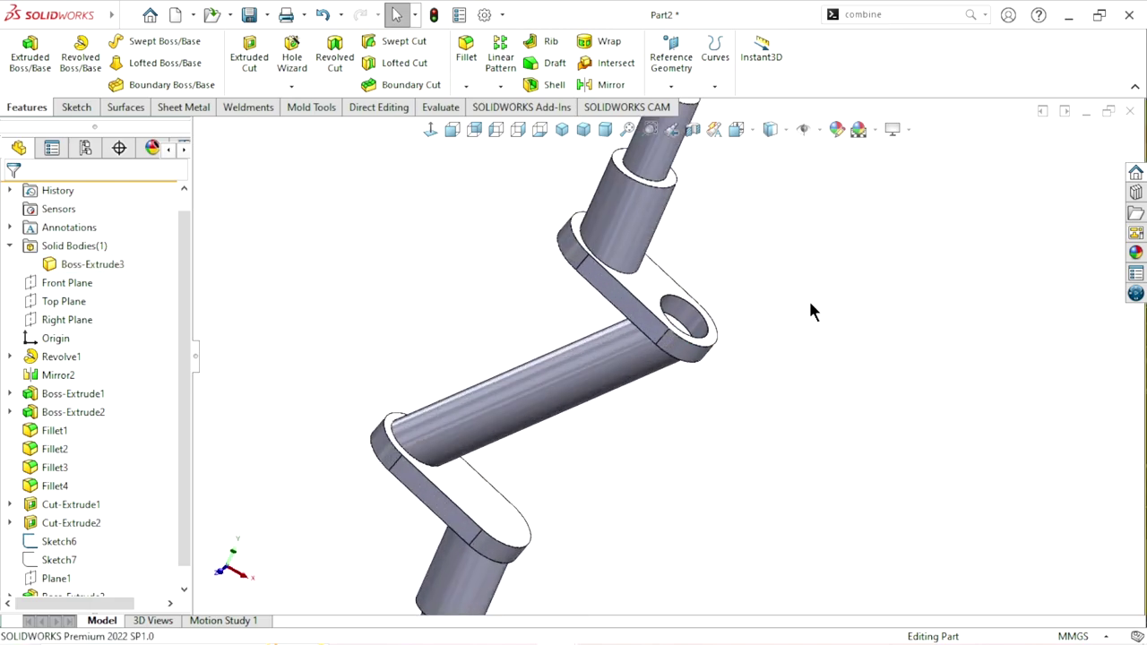
{"action": "scroll", "coordinate": [708, 309], "scroll_direction": "up", "scroll_amount": 2}
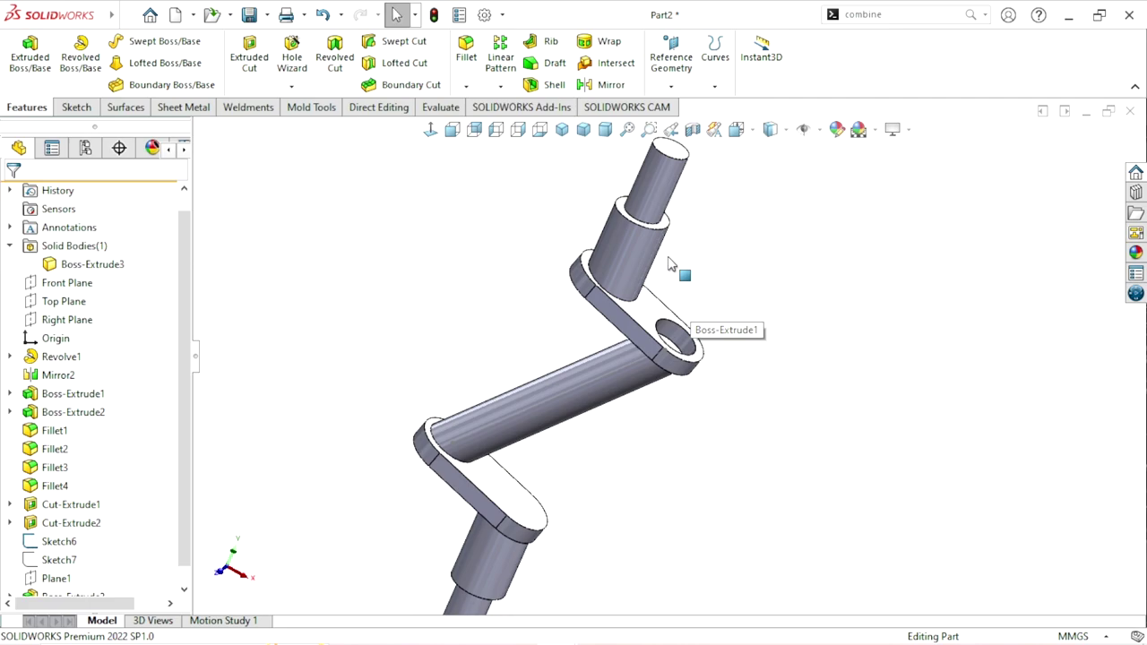
{"action": "scroll", "coordinate": [697, 315], "scroll_direction": "down", "scroll_amount": 3}
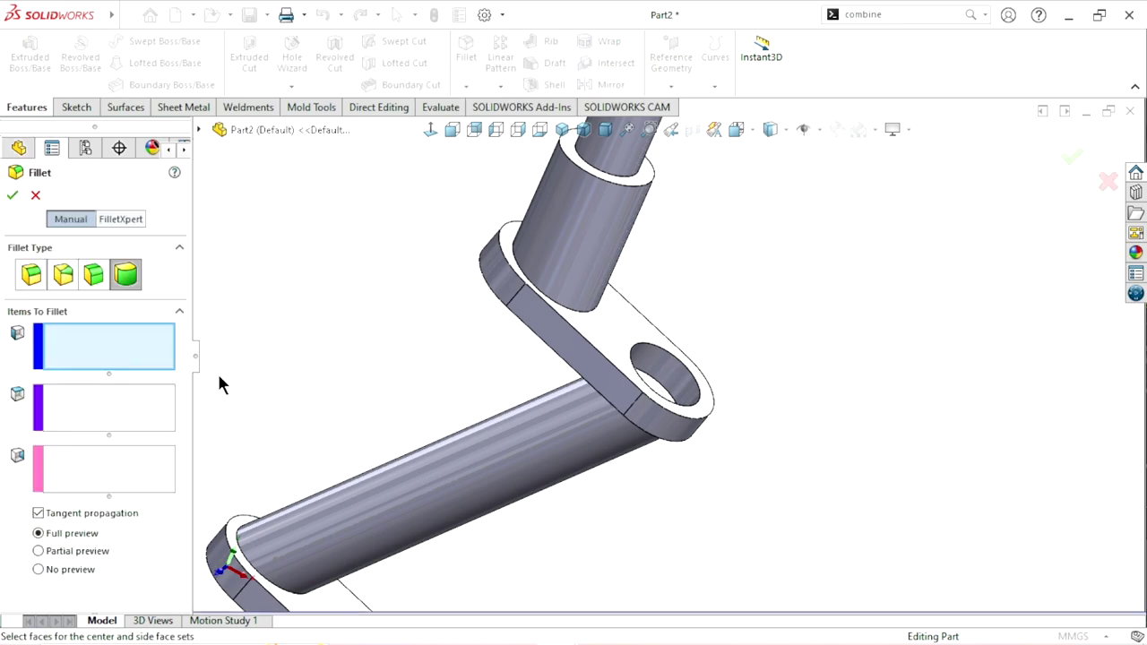
- Fillet the two boss-to-web edges with a 2 mm constant-size radius
{"action": "left_click", "coordinate": [31, 272]}
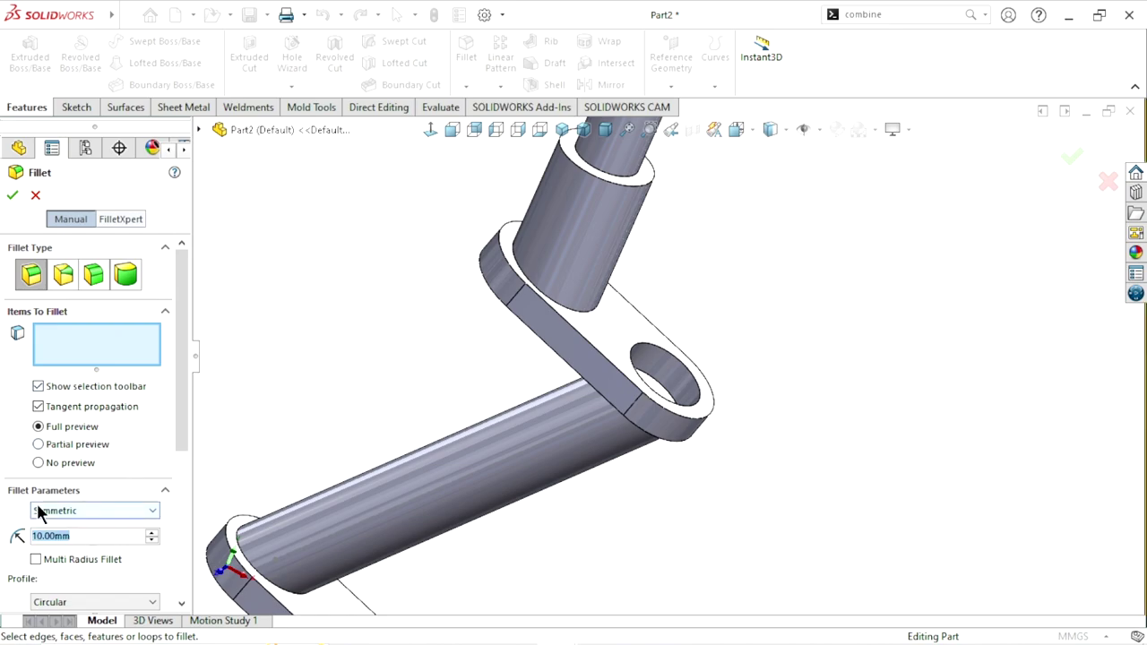
{"action": "type", "text": "2"}
{"action": "scroll", "coordinate": [590, 283], "scroll_direction": "down", "scroll_amount": 3}
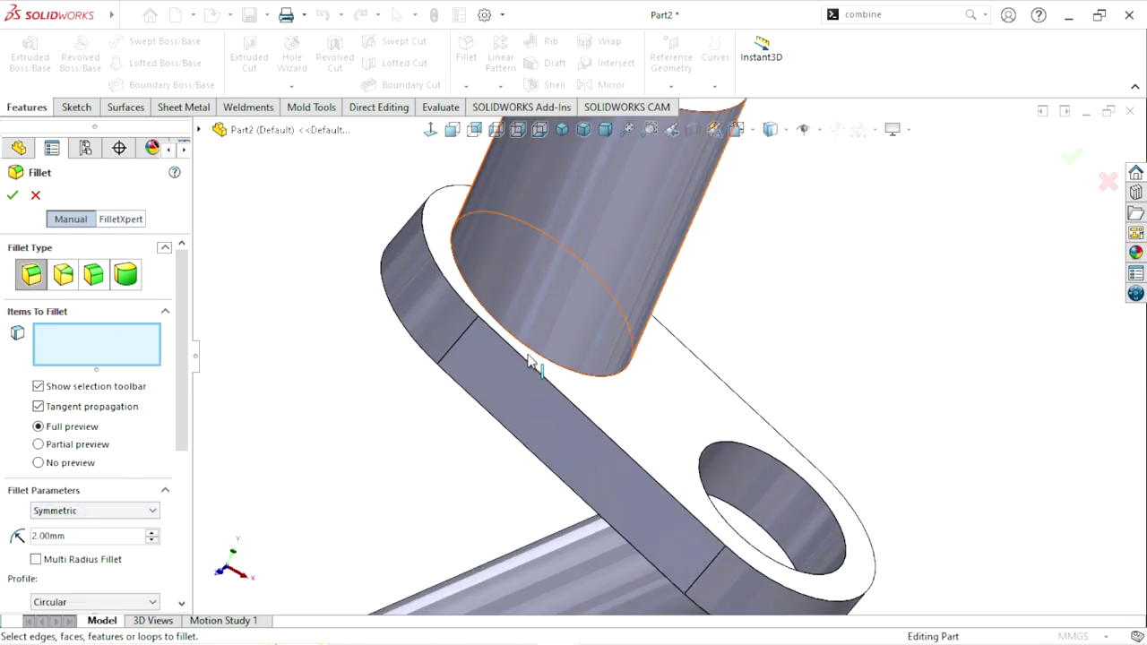
{"action": "left_click", "coordinate": [551, 369]}
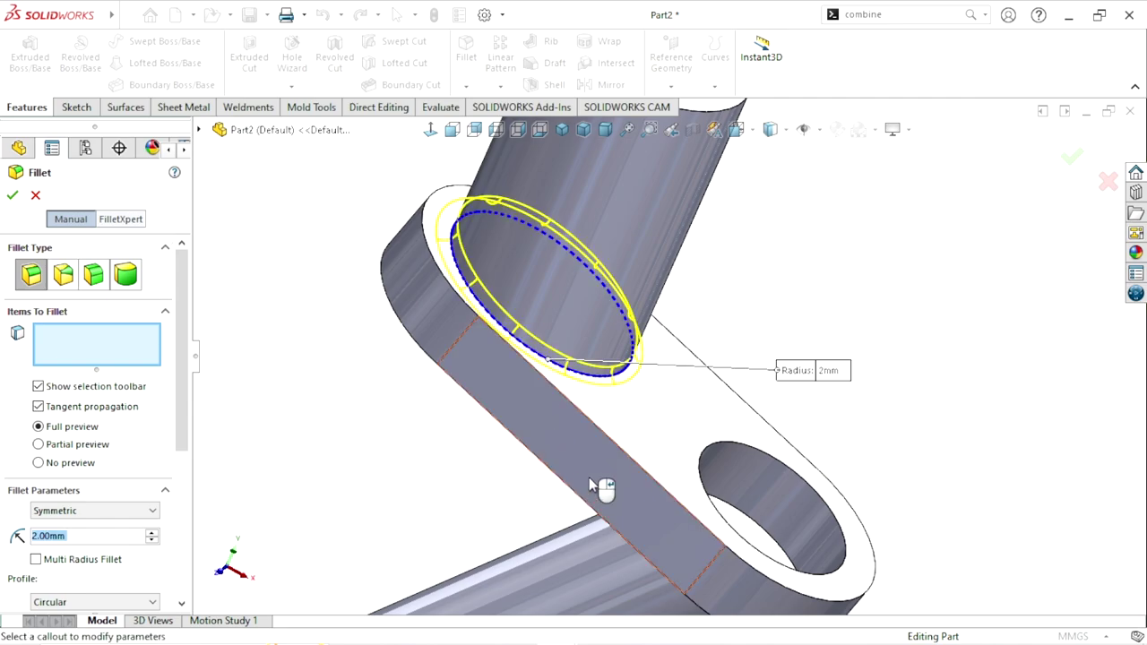
{"action": "scroll", "coordinate": [607, 490], "scroll_direction": "up", "scroll_amount": 4}
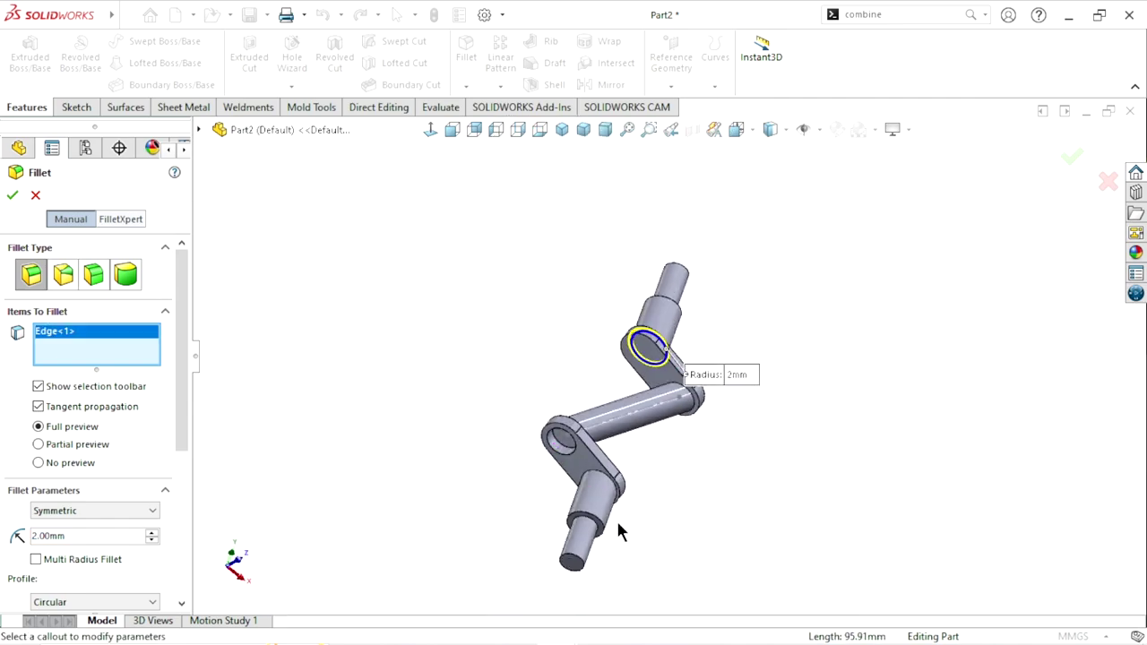
{"action": "scroll", "coordinate": [618, 530], "scroll_direction": "down", "scroll_amount": 3}
{"action": "scroll", "coordinate": [618, 422], "scroll_direction": "down", "scroll_amount": 4}
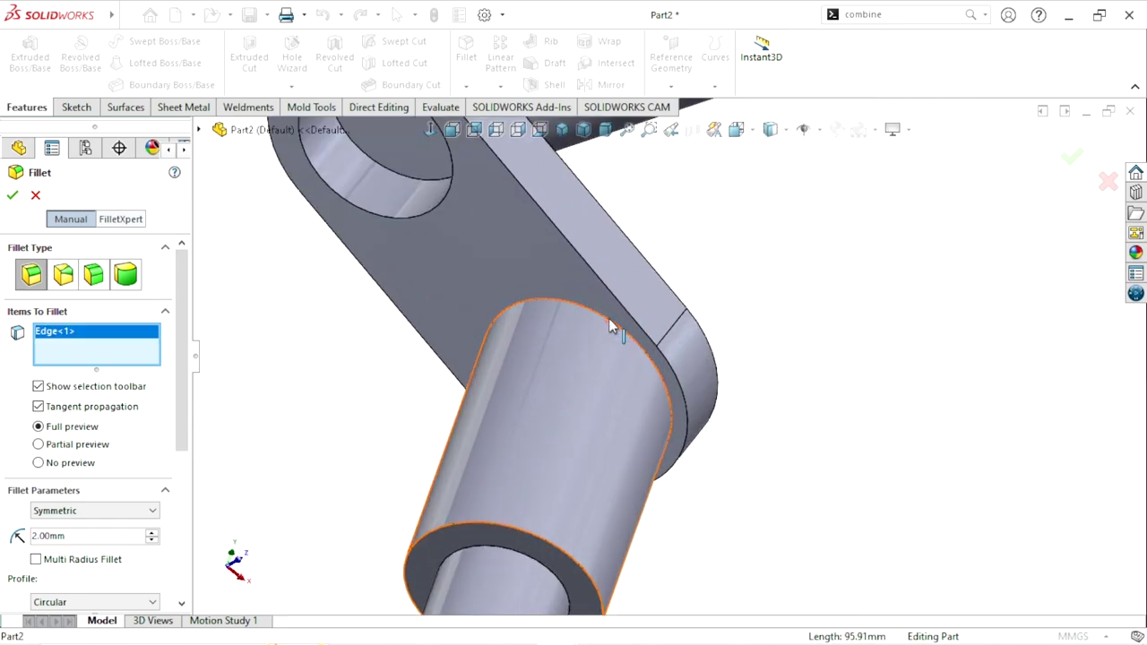
{"action": "left_click", "coordinate": [614, 326]}
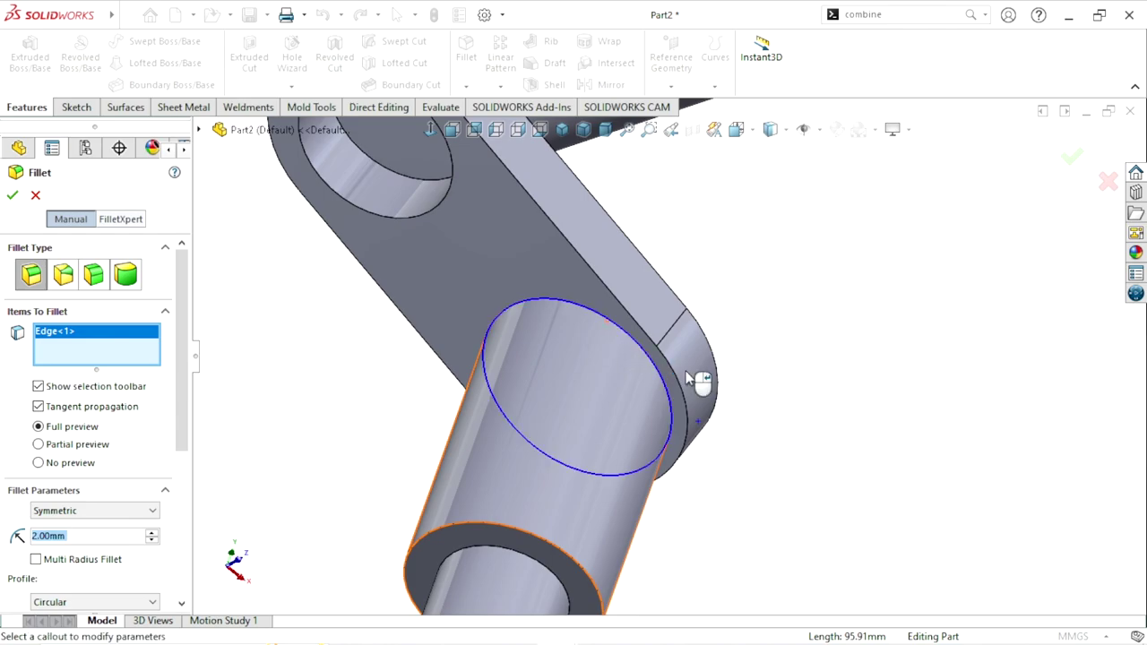
{"action": "left_click", "coordinate": [13, 198]}
{"action": "scroll", "coordinate": [627, 373], "scroll_direction": "up", "scroll_amount": 3}
- Hide the leftover Sketch6 line on the crank pin
{"action": "scroll", "coordinate": [614, 365], "scroll_direction": "up", "scroll_amount": 2}
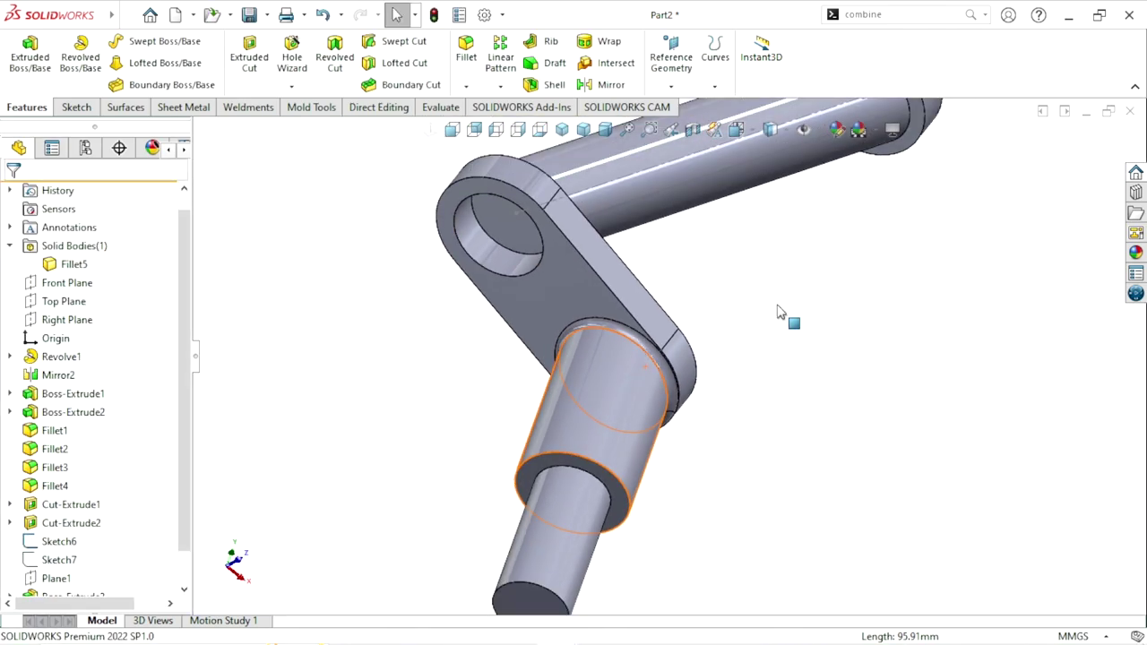
{"action": "mouse_move", "coordinate": [778, 311]}
{"action": "middle_mouse_down"}
{"action": "mouse_move", "coordinate": [704, 290]}
{"action": "mouse_move", "coordinate": [768, 211]}
{"action": "mouse_move", "coordinate": [709, 379]}
{"action": "mouse_move", "coordinate": [743, 398]}
{"action": "mouse_move", "coordinate": [717, 384]}
{"action": "middle_mouse_up"}
{"action": "scroll", "coordinate": [743, 256], "scroll_direction": "down", "scroll_amount": 3}
{"action": "mouse_move", "coordinate": [743, 256]}
{"action": "middle_mouse_down"}
{"action": "mouse_move", "coordinate": [783, 297]}
{"action": "mouse_move", "coordinate": [753, 280]}
{"action": "mouse_move", "coordinate": [768, 267]}
{"action": "mouse_move", "coordinate": [773, 302]}
{"action": "mouse_move", "coordinate": [719, 313]}
{"action": "mouse_move", "coordinate": [825, 313]}
{"action": "middle_mouse_up"}
{"action": "scroll", "coordinate": [753, 281], "scroll_direction": "down", "scroll_amount": 3}
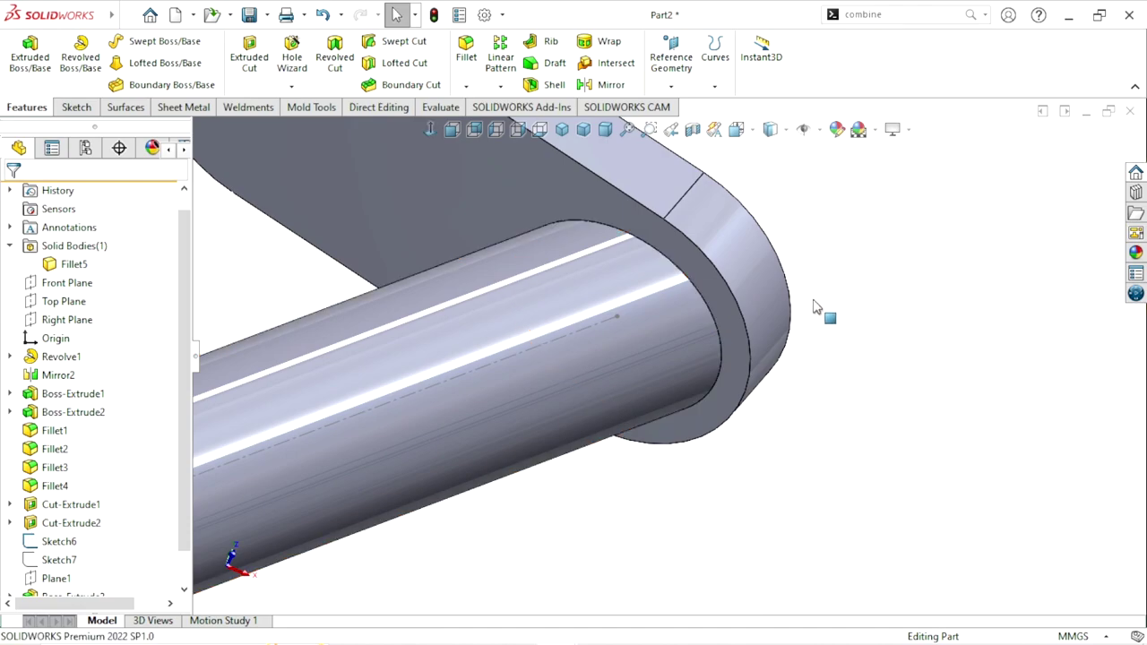
{"action": "left_click", "coordinate": [507, 356]}
{"action": "left_click", "coordinate": [585, 299]}
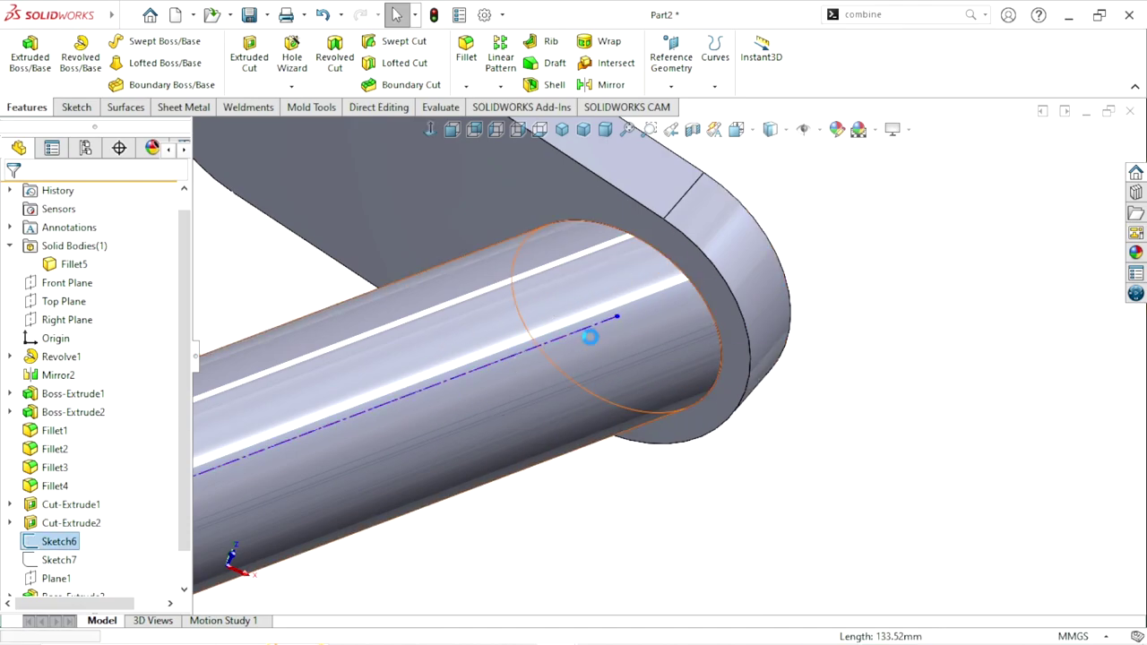
{"action": "scroll", "coordinate": [597, 440], "scroll_direction": "up", "scroll_amount": 5}
{"action": "scroll", "coordinate": [579, 455], "scroll_direction": "down", "scroll_amount": 2}
{"action": "scroll", "coordinate": [548, 473], "scroll_direction": "down", "scroll_amount": 1}
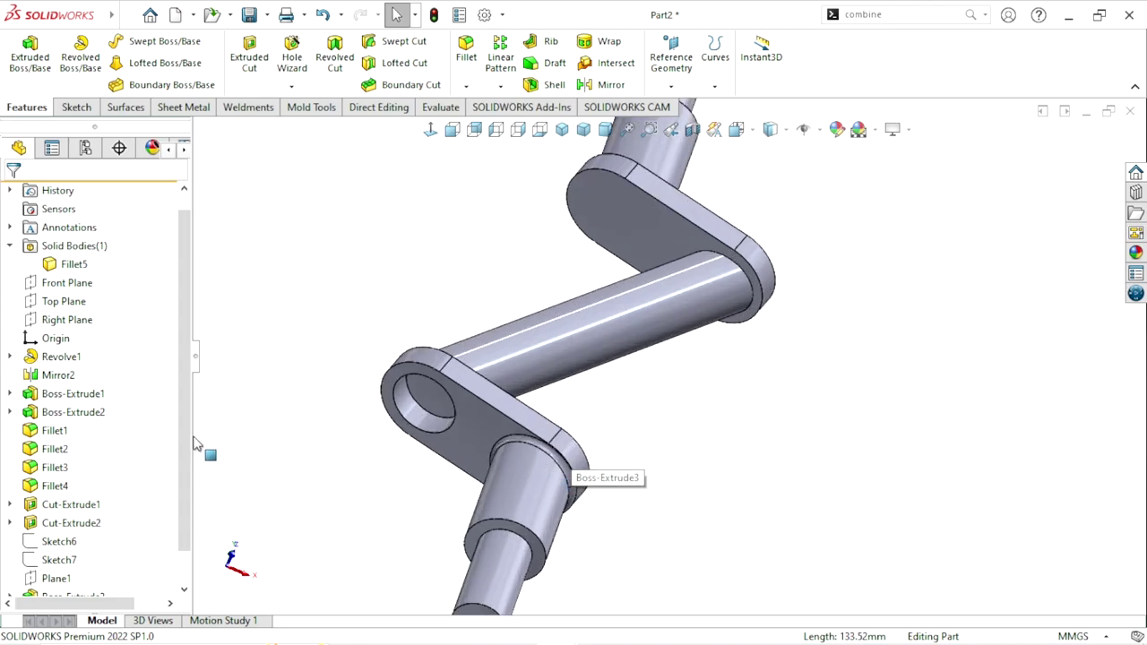
{"action": "scroll", "coordinate": [183, 466], "scroll_direction": "down", "scroll_amount": 2}
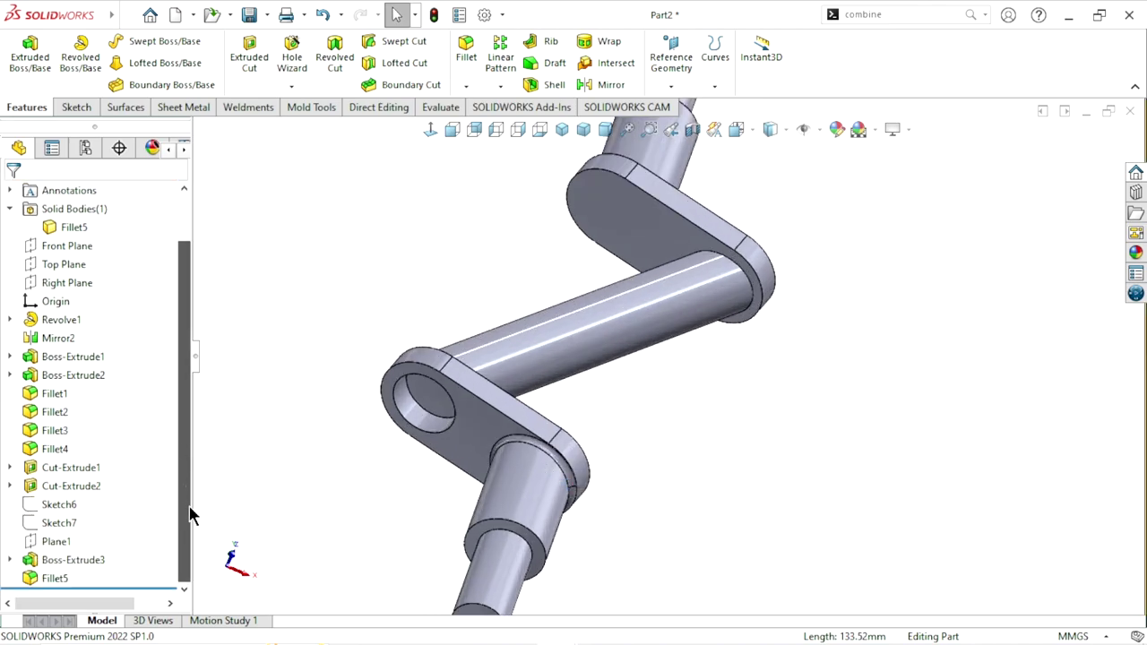
- Edit Fillet5 to add both crank-pin end edges at 2 mm
{"action": "left_click", "coordinate": [75, 578]}
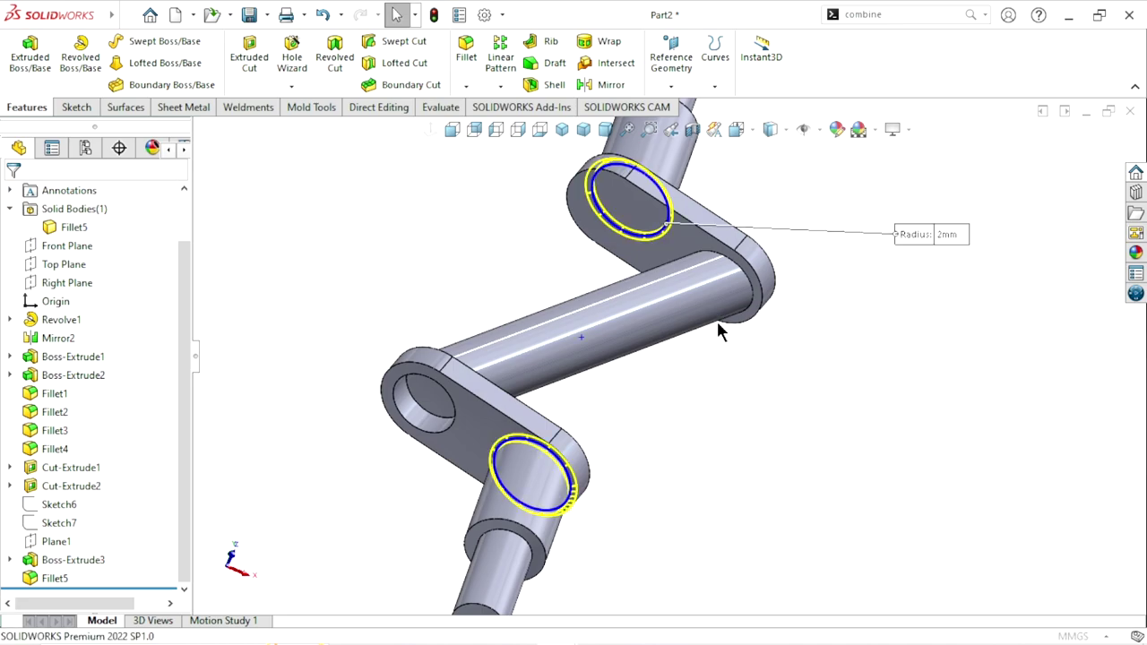
{"action": "scroll", "coordinate": [774, 310], "scroll_direction": "down", "scroll_amount": 3}
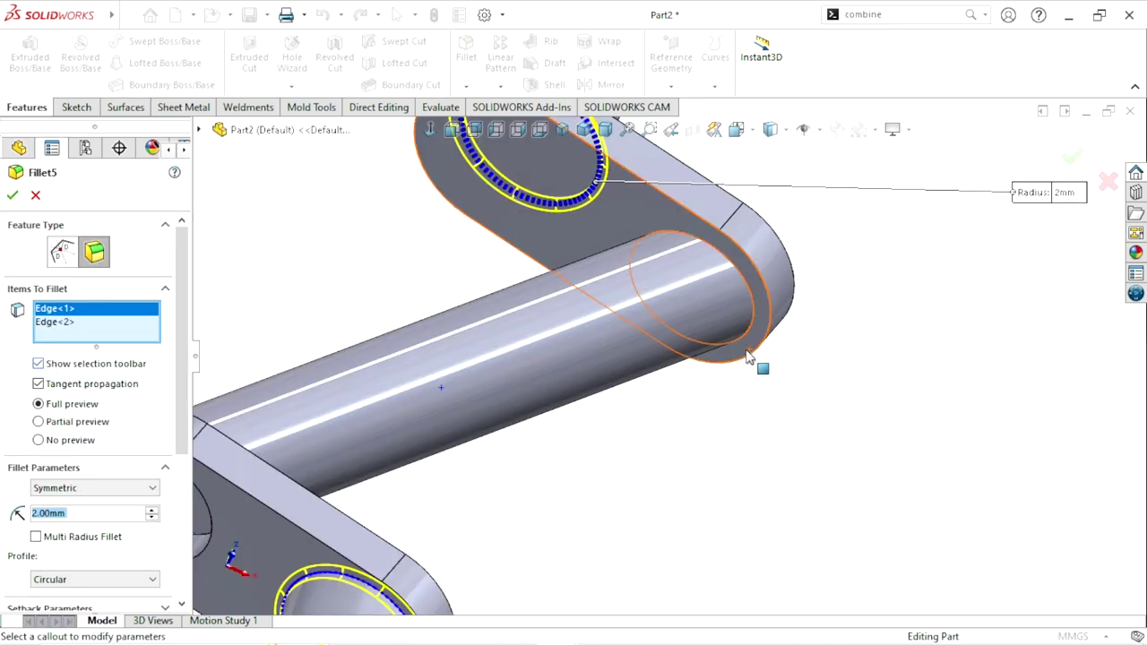
{"action": "left_click", "coordinate": [753, 292]}
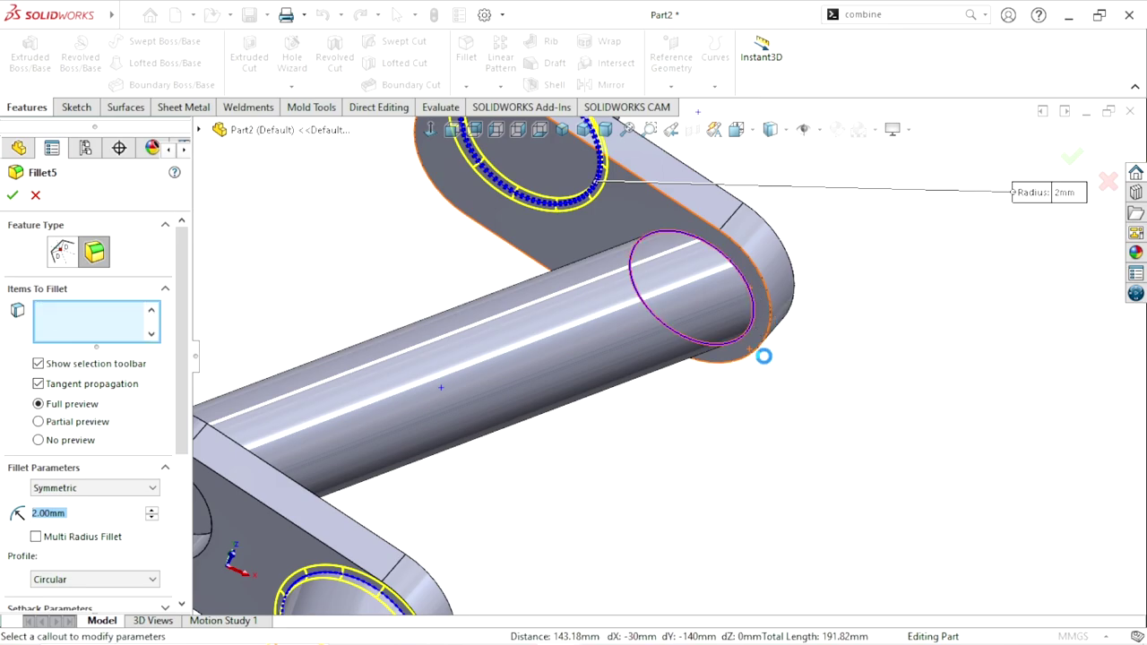
{"action": "scroll", "coordinate": [749, 419], "scroll_direction": "up", "scroll_amount": 3}
{"action": "mouse_move", "coordinate": [604, 376]}
{"action": "middle_mouse_down"}
{"action": "mouse_move", "coordinate": [523, 457]}
{"action": "mouse_move", "coordinate": [502, 386]}
{"action": "middle_mouse_up"}
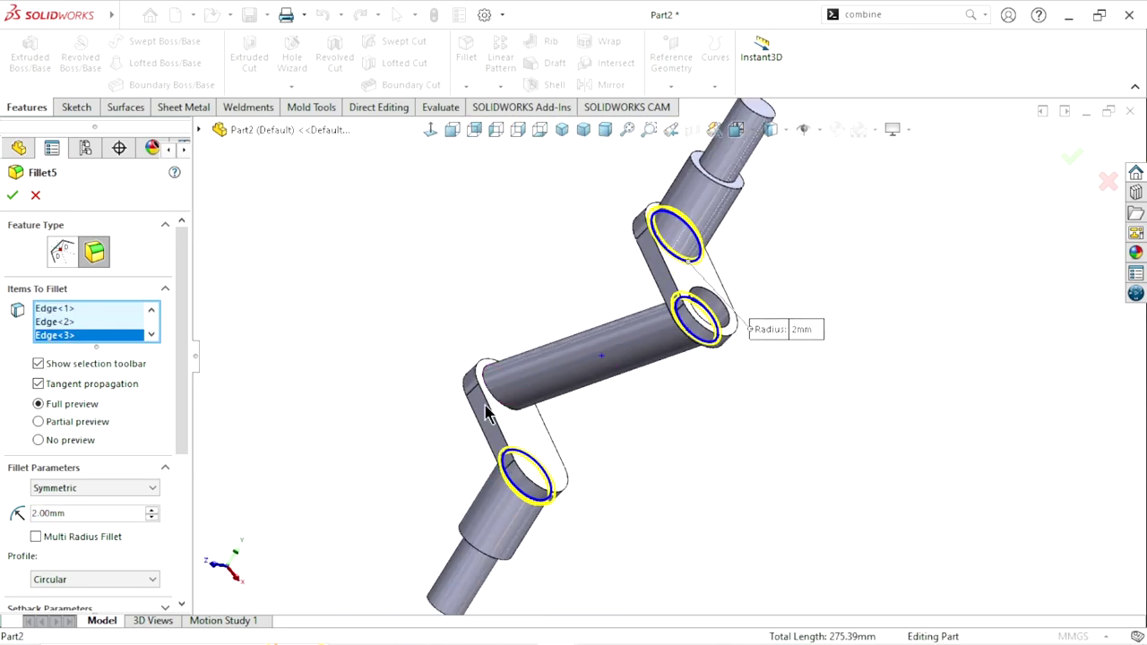
{"action": "scroll", "coordinate": [565, 344], "scroll_direction": "down", "scroll_amount": 5}
{"action": "scroll", "coordinate": [566, 345], "scroll_direction": "down", "scroll_amount": 2}
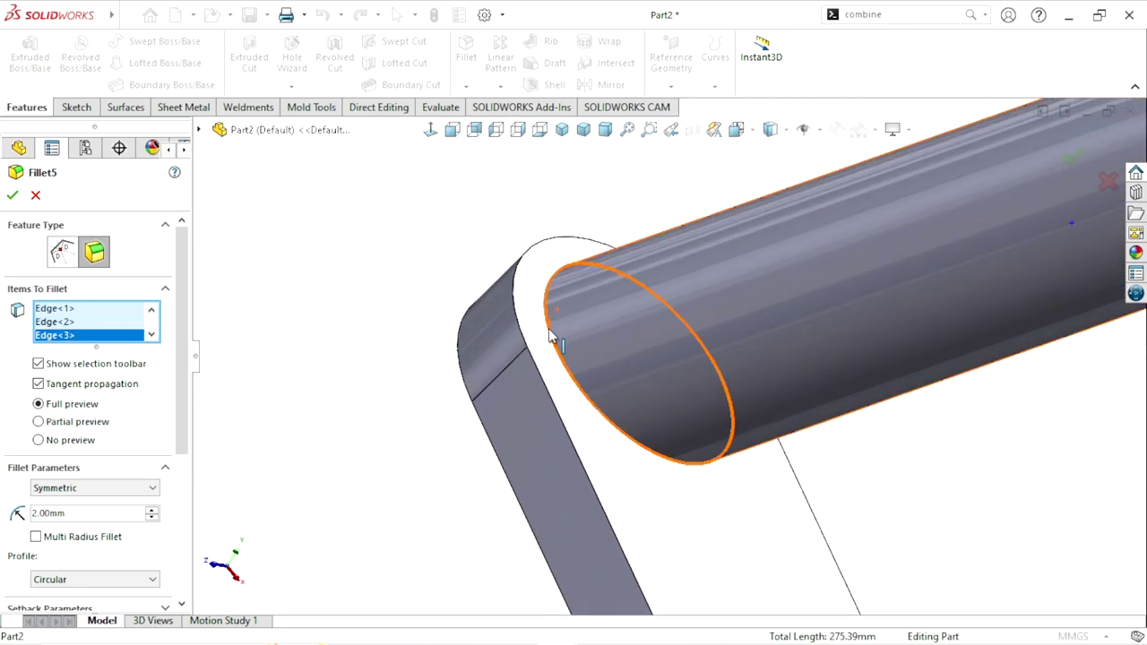
{"action": "left_click", "coordinate": [589, 362]}
{"action": "scroll", "coordinate": [632, 395], "scroll_direction": "up", "scroll_amount": 4}
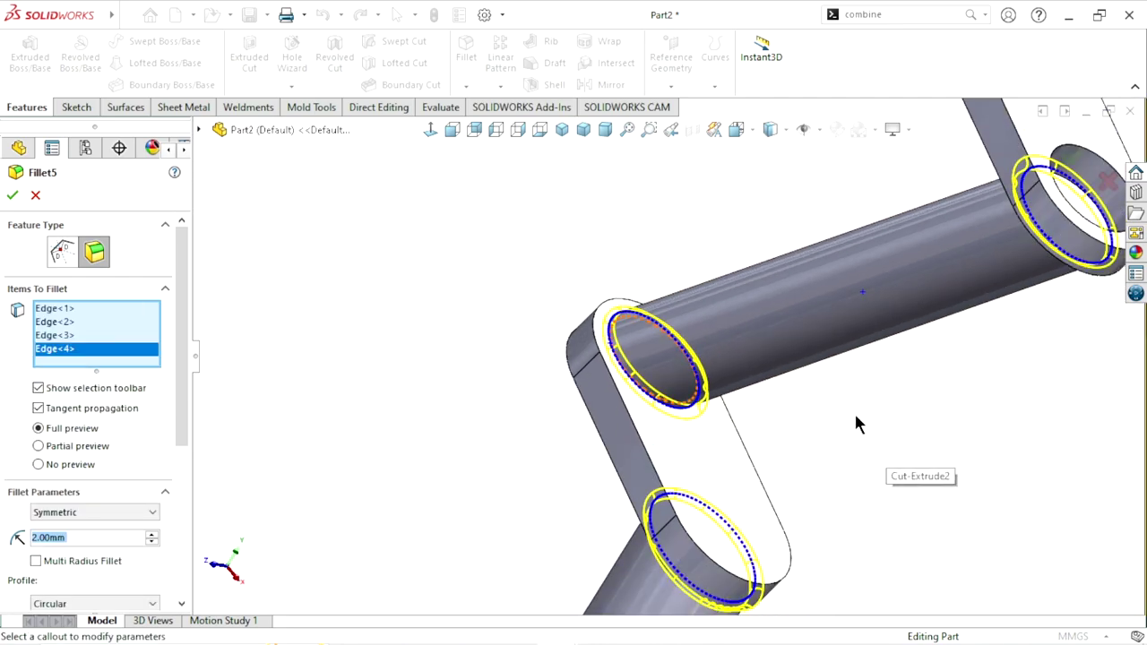
{"action": "middle_click_drag", "start_coordinate": [856, 424], "coordinate": [925, 401]}
{"action": "left_click", "coordinate": [11, 194]}
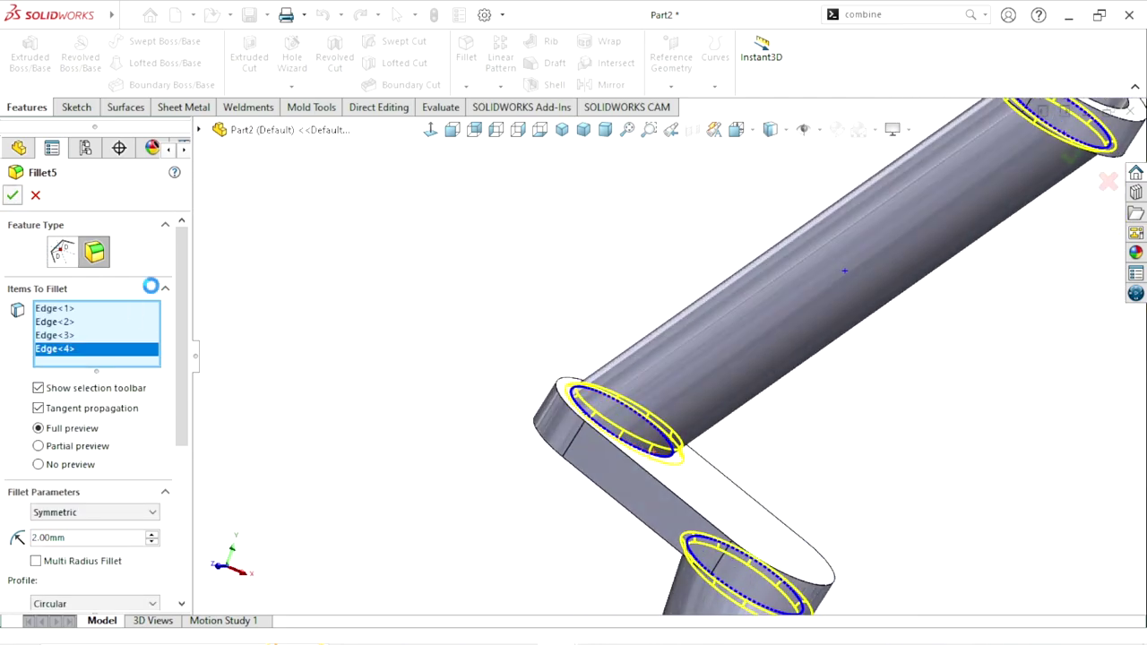
- Sketch on the upper web face and convert the web hole edge into a Ø25 mm circle
{"action": "scroll", "coordinate": [858, 429], "scroll_direction": "up", "scroll_amount": 3}
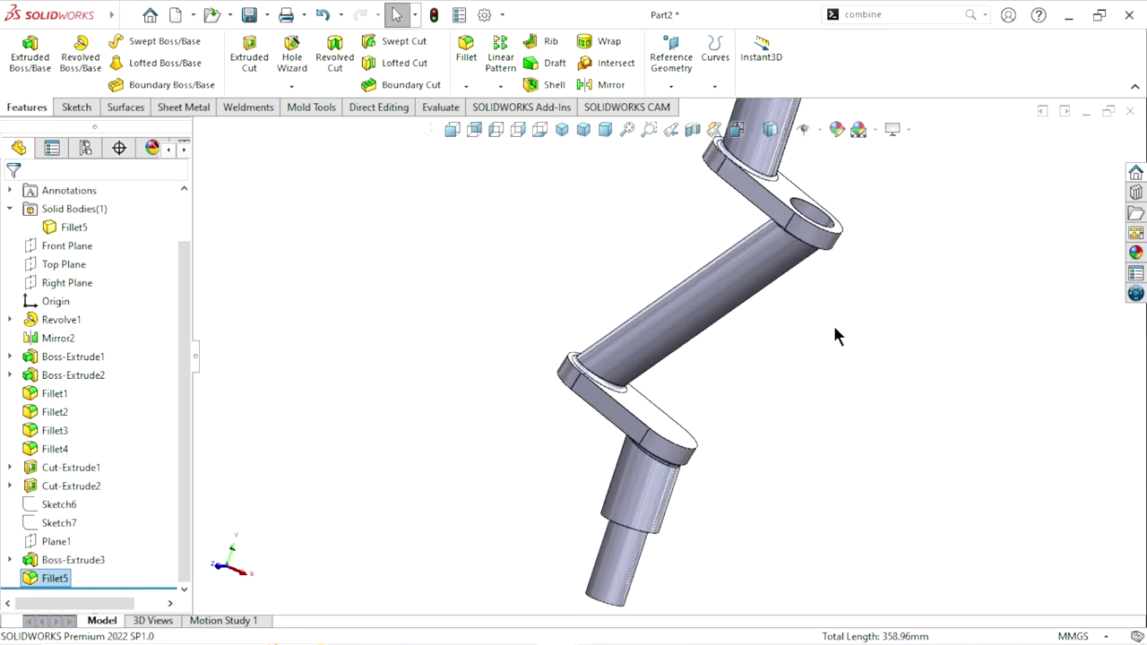
{"action": "mouse_move", "coordinate": [833, 323]}
{"action": "middle_mouse_down"}
{"action": "mouse_move", "coordinate": [771, 279]}
{"action": "mouse_move", "coordinate": [691, 379]}
{"action": "mouse_move", "coordinate": [809, 325]}
{"action": "mouse_move", "coordinate": [747, 330]}
{"action": "mouse_move", "coordinate": [677, 411]}
{"action": "middle_mouse_up"}
{"action": "scroll", "coordinate": [681, 385], "scroll_direction": "down", "scroll_amount": 3}
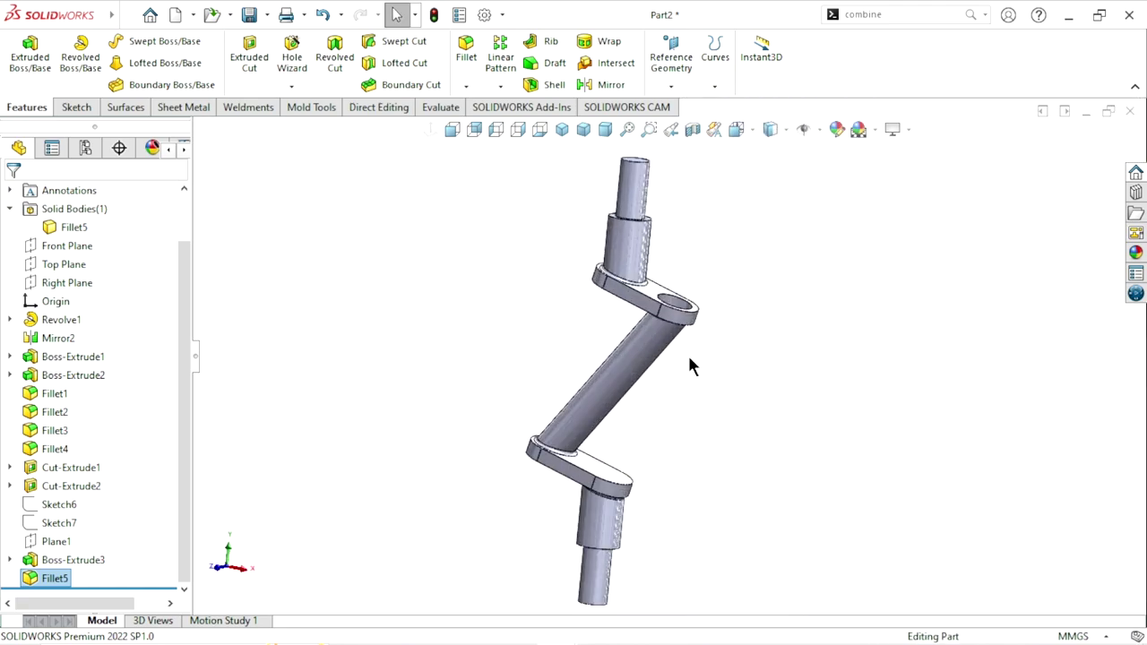
{"action": "scroll", "coordinate": [694, 305], "scroll_direction": "down", "scroll_amount": 3}
{"action": "scroll", "coordinate": [699, 268], "scroll_direction": "down", "scroll_amount": 2}
{"action": "scroll", "coordinate": [685, 285], "scroll_direction": "down", "scroll_amount": 2}
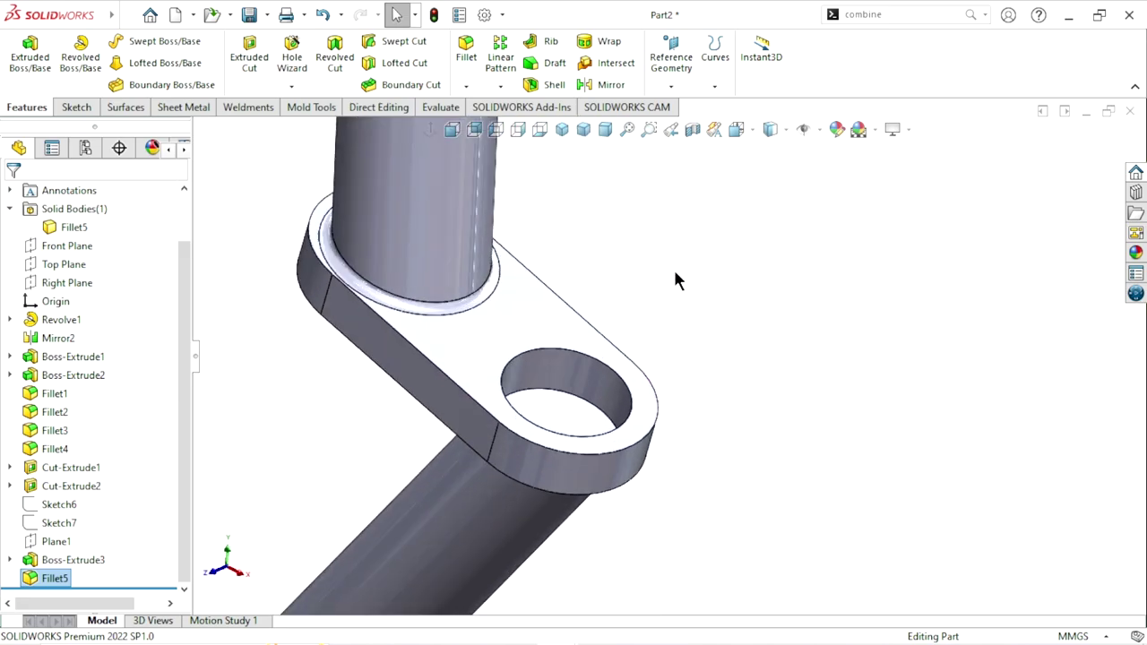
{"action": "left_click", "coordinate": [519, 336]}
{"action": "left_click", "coordinate": [751, 431]}
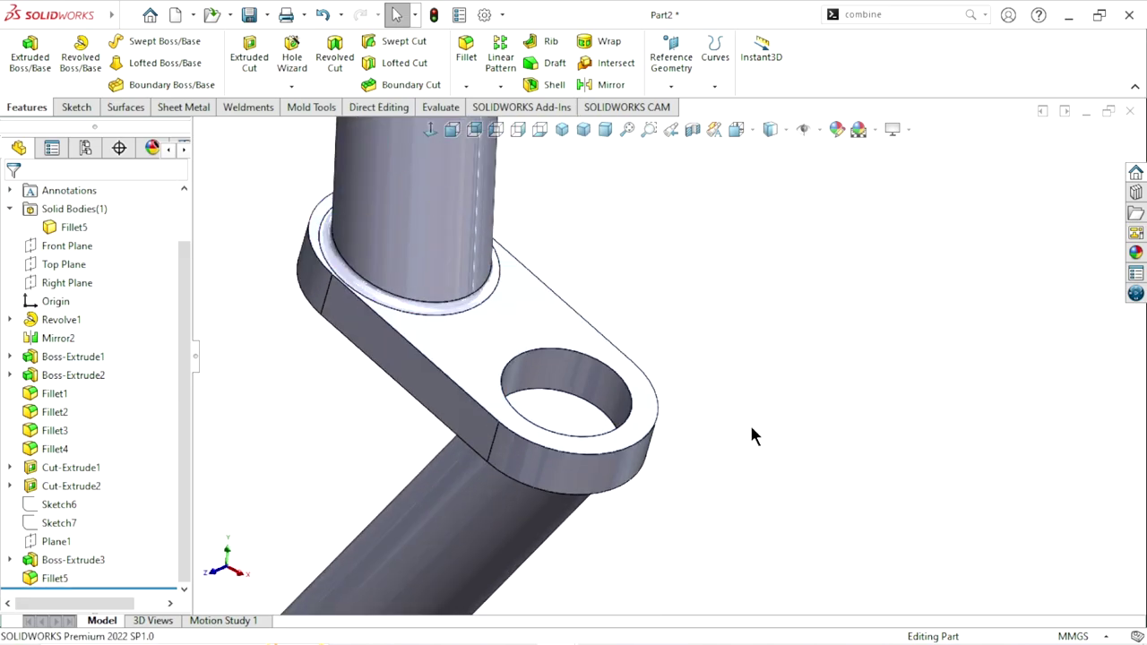
{"action": "left_click", "coordinate": [544, 316]}
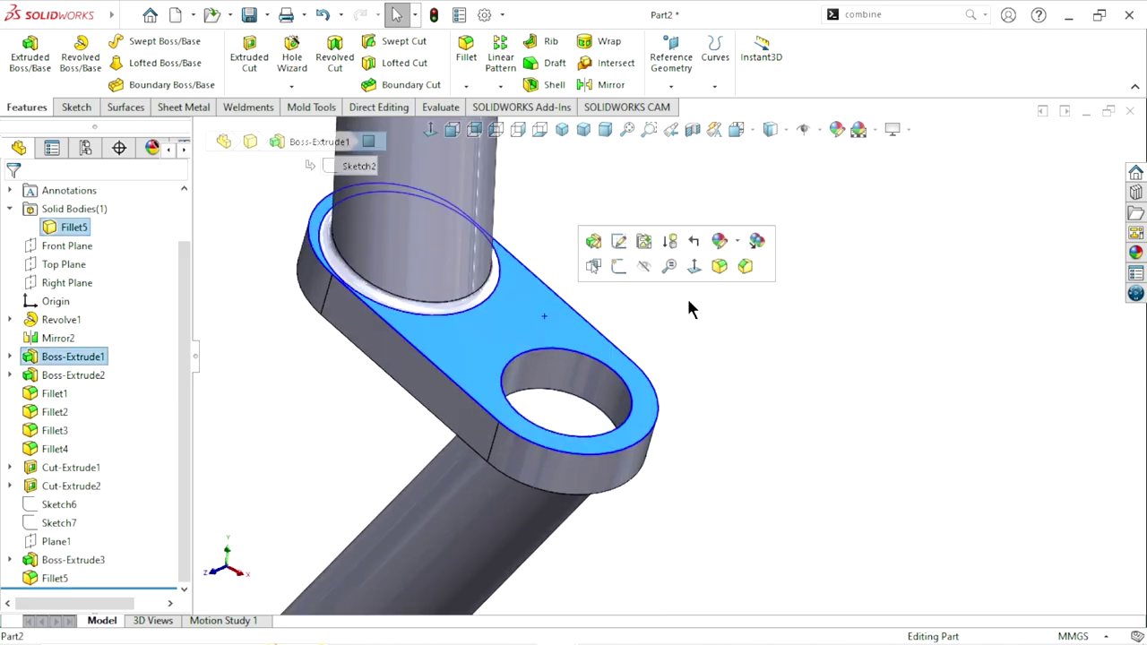
{"action": "left_click", "coordinate": [615, 277]}
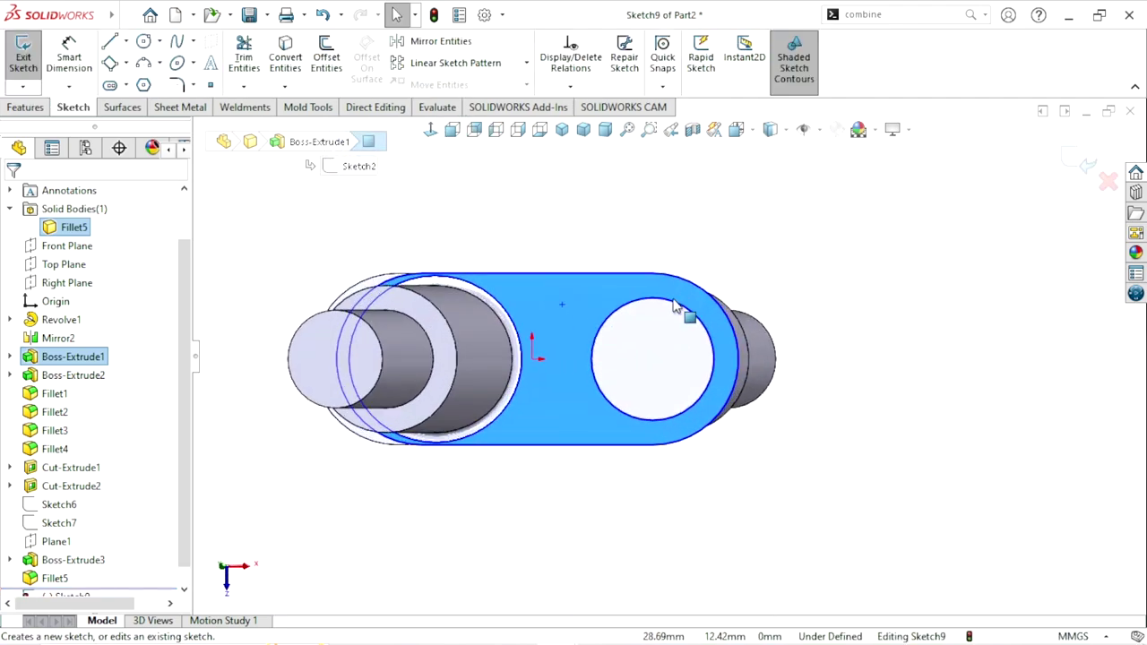
{"action": "left_click", "coordinate": [673, 310]}
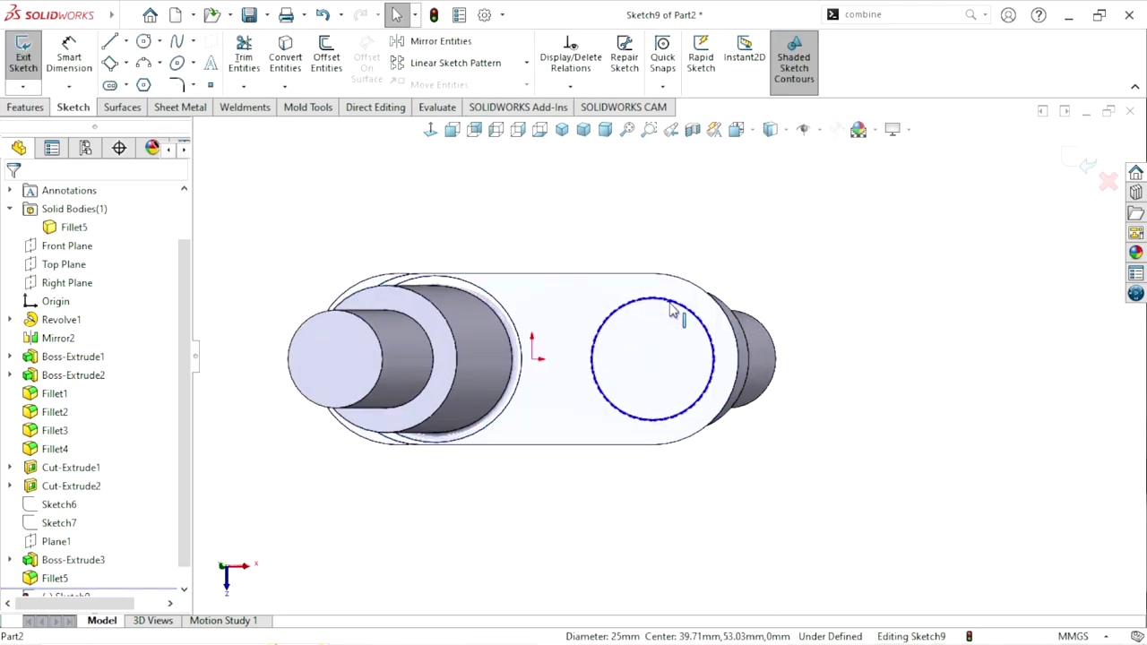
{"action": "left_click", "coordinate": [280, 67]}
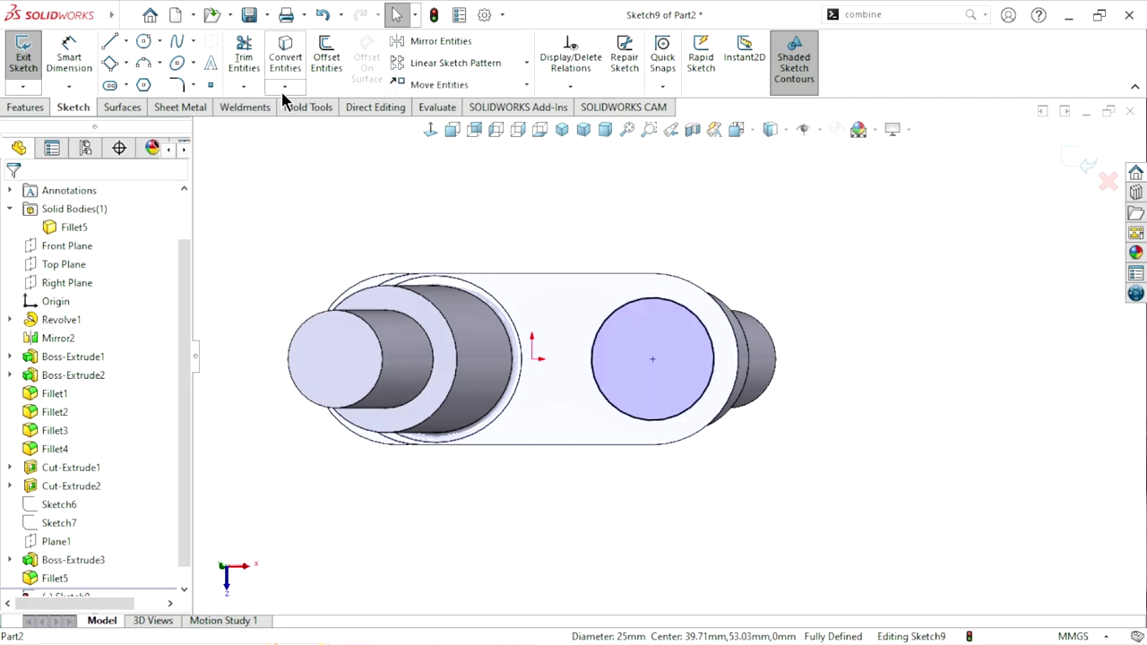
{"action": "left_click", "coordinate": [26, 108]}
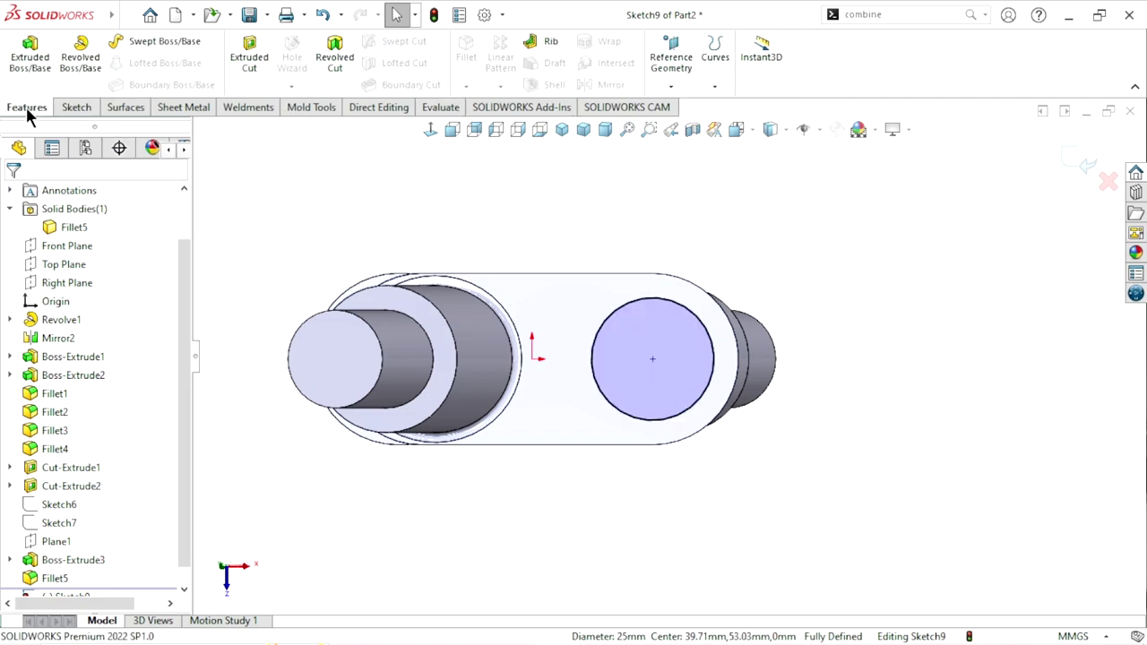
- Start an Extruded Boss/Base on the Ø25 mm circle sketch
{"action": "left_click", "coordinate": [36, 69]}
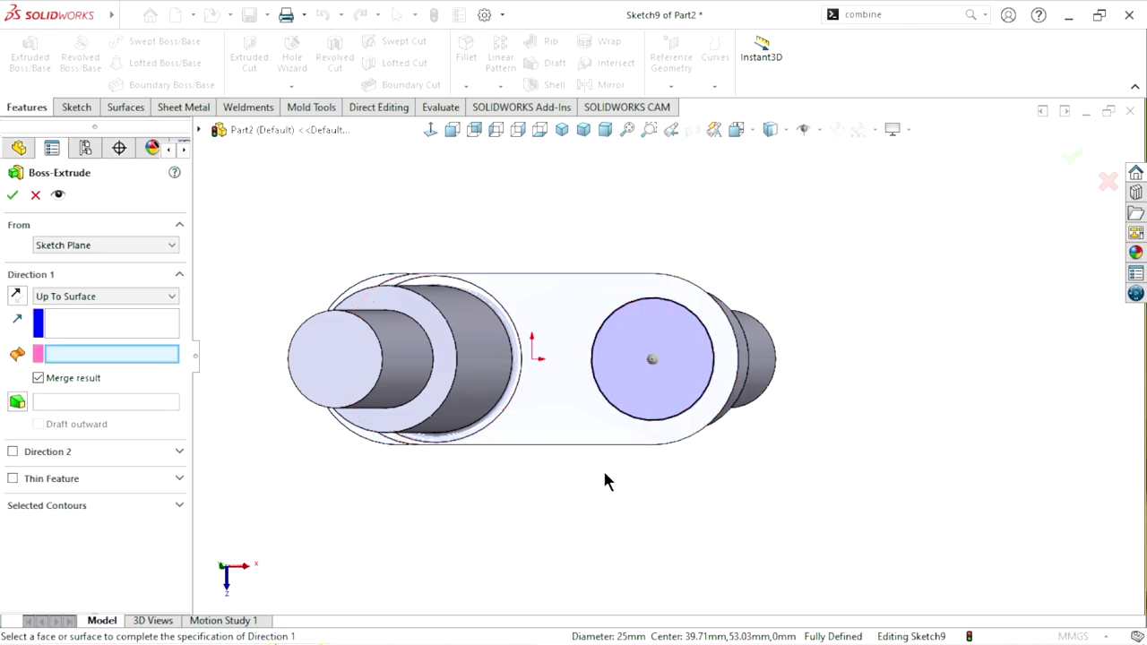
{"action": "mouse_move", "coordinate": [604, 479]}
{"action": "middle_mouse_down"}
{"action": "mouse_move", "coordinate": [661, 410]}
{"action": "mouse_move", "coordinate": [662, 323]}
{"action": "mouse_move", "coordinate": [607, 299]}
{"action": "middle_mouse_up"}
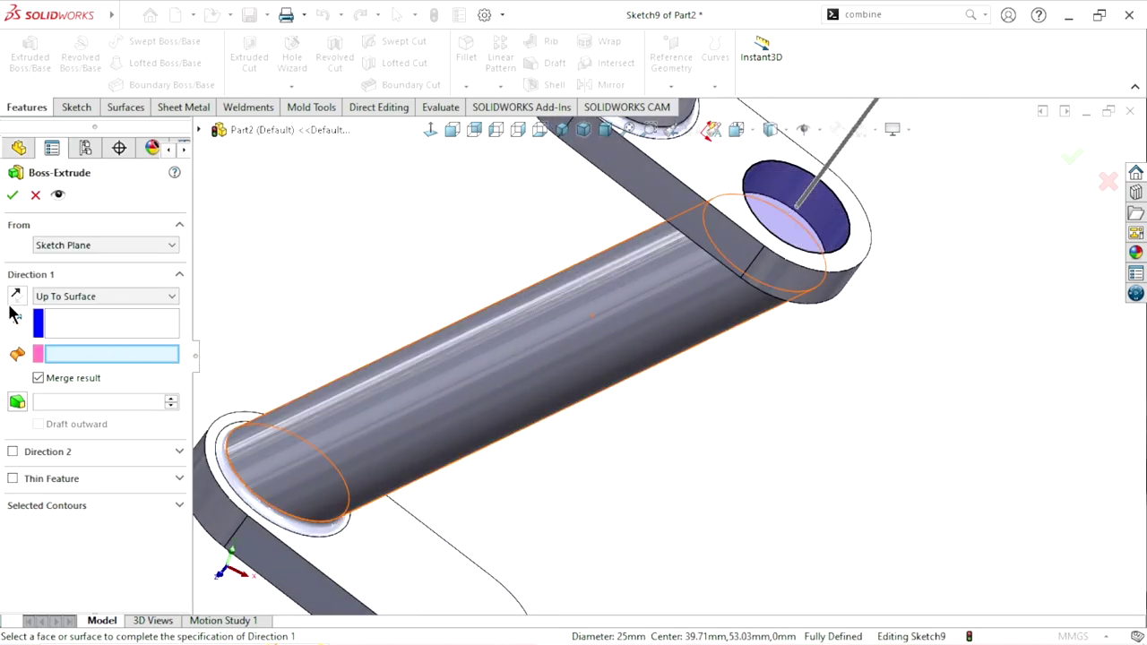
{"action": "left_click", "coordinate": [61, 298]}
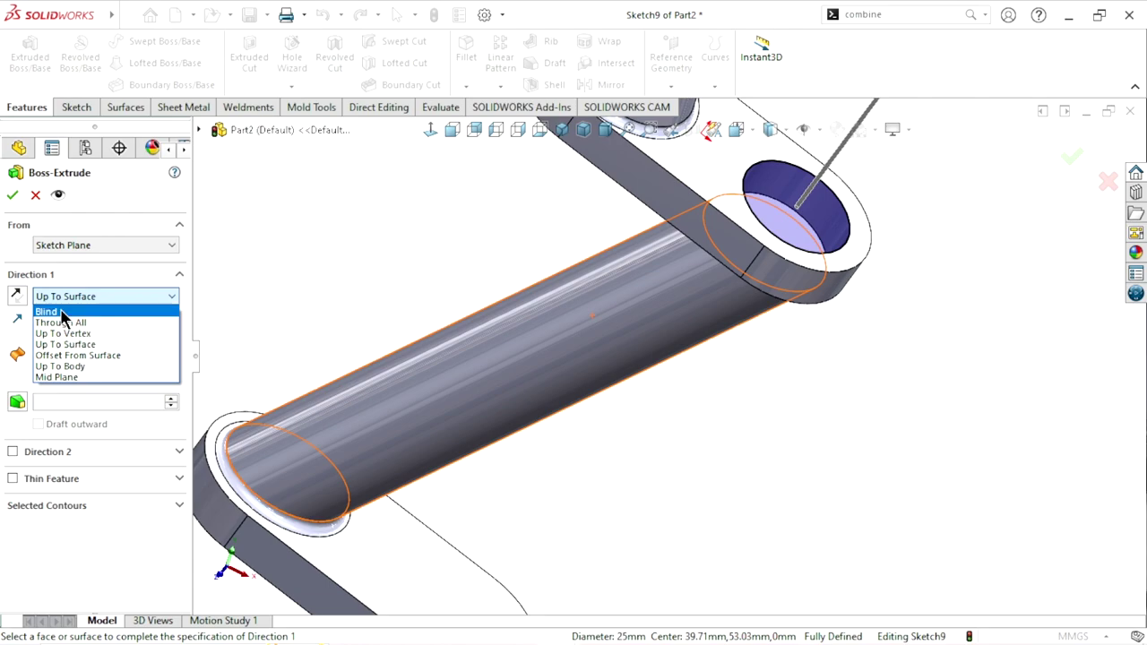
{"action": "left_click", "coordinate": [16, 298]}
{"action": "left_click", "coordinate": [105, 297]}
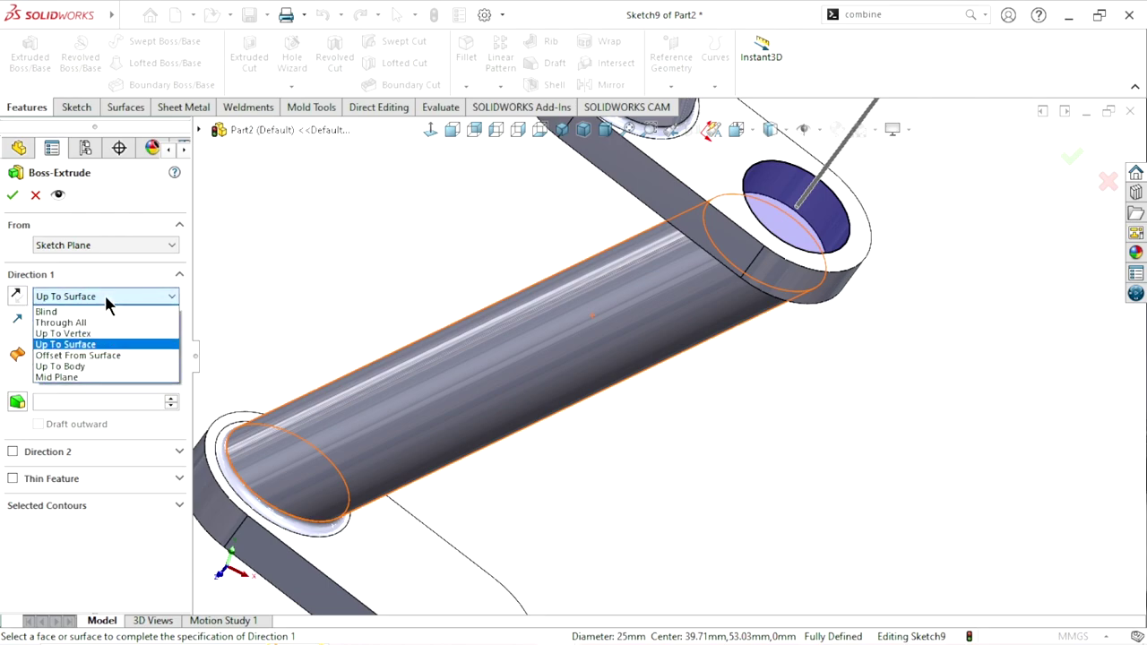
{"action": "left_click", "coordinate": [771, 431]}
{"action": "scroll", "coordinate": [767, 412], "scroll_direction": "up", "scroll_amount": 3}
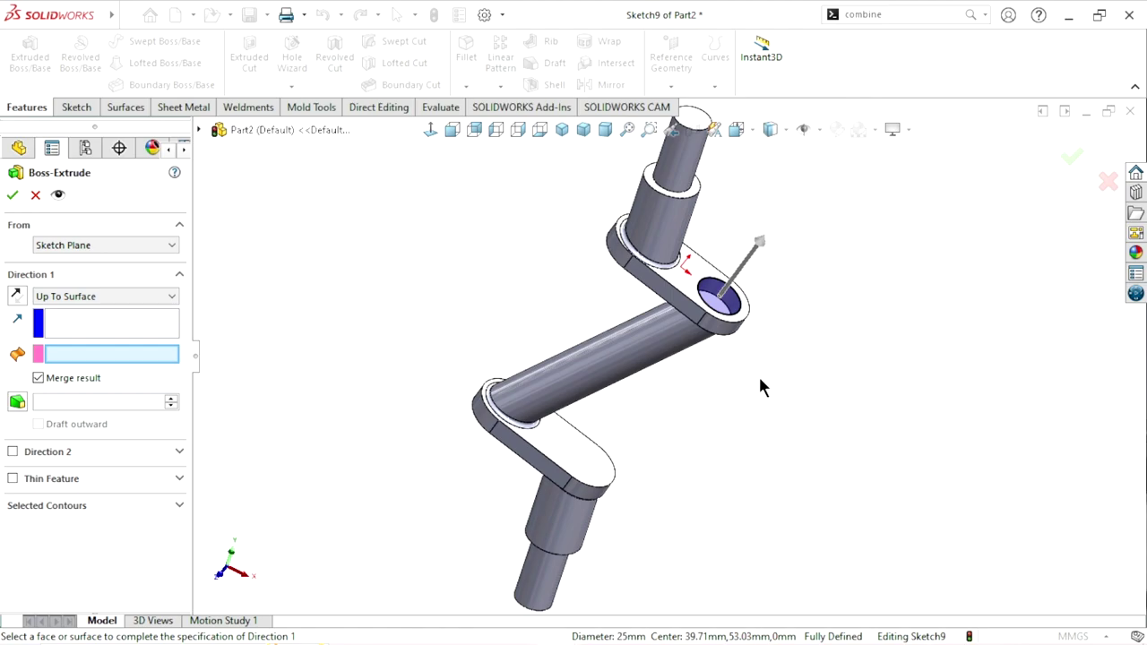
{"action": "scroll", "coordinate": [681, 350], "scroll_direction": "down", "scroll_amount": 3}
- Reverse the extrusion toward the crank pin, end it Up To Next, and clear Merge result
{"action": "left_click", "coordinate": [17, 299]}
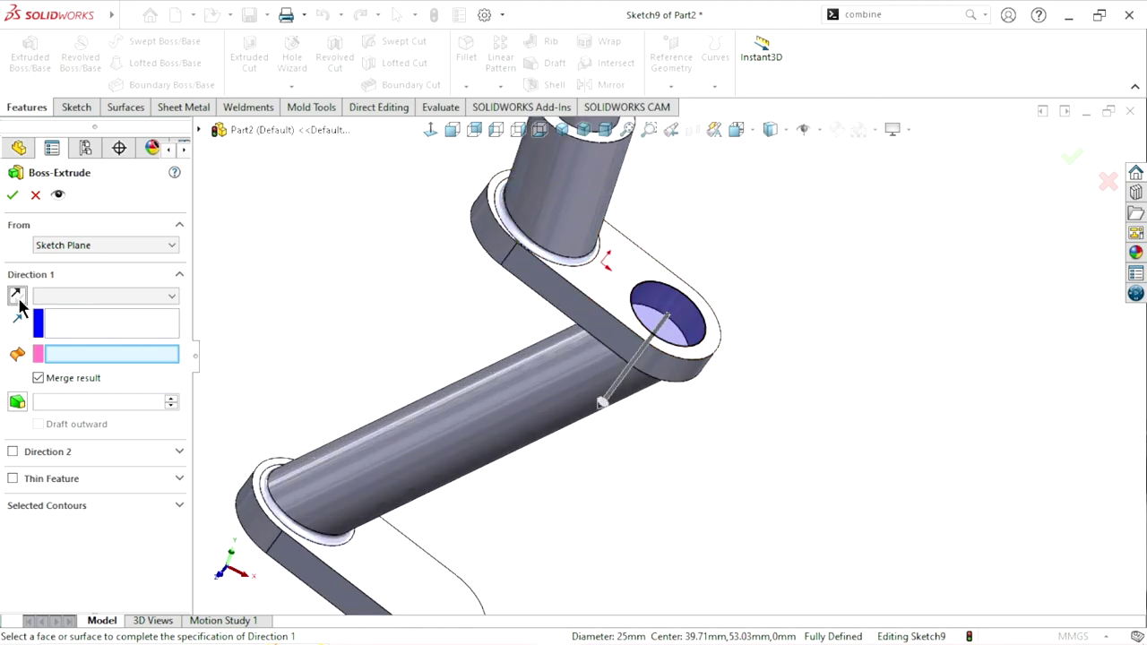
{"action": "left_click", "coordinate": [105, 296]}
{"action": "left_click", "coordinate": [67, 330]}
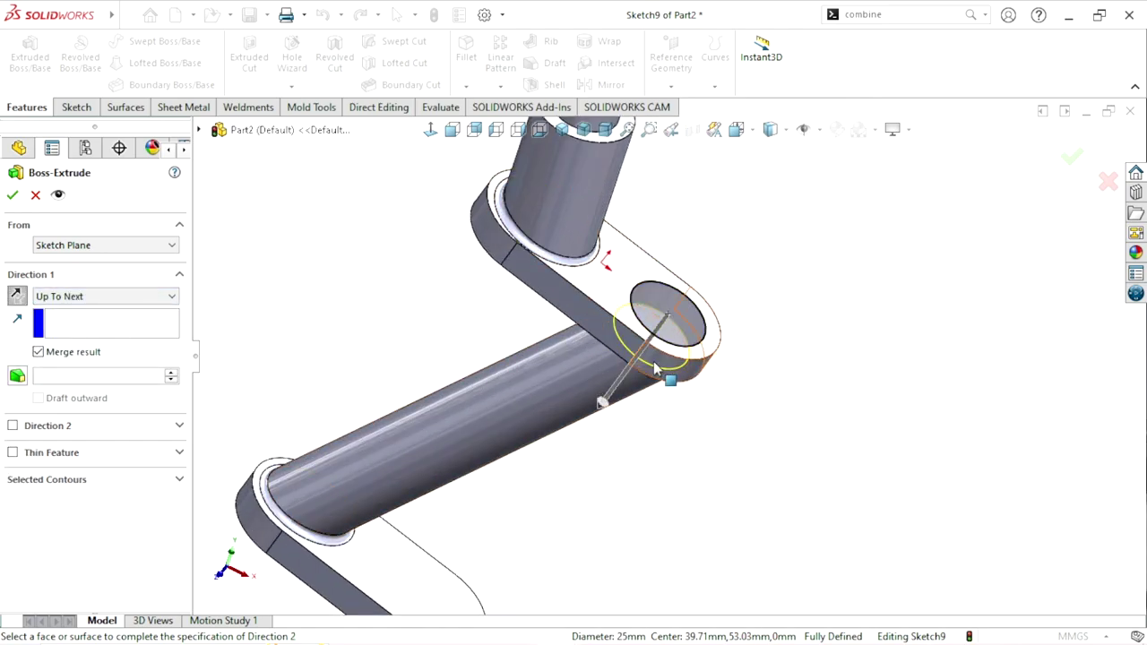
{"action": "middle_click_drag", "start_coordinate": [573, 400], "coordinate": [591, 396], "text": "ctrl"}
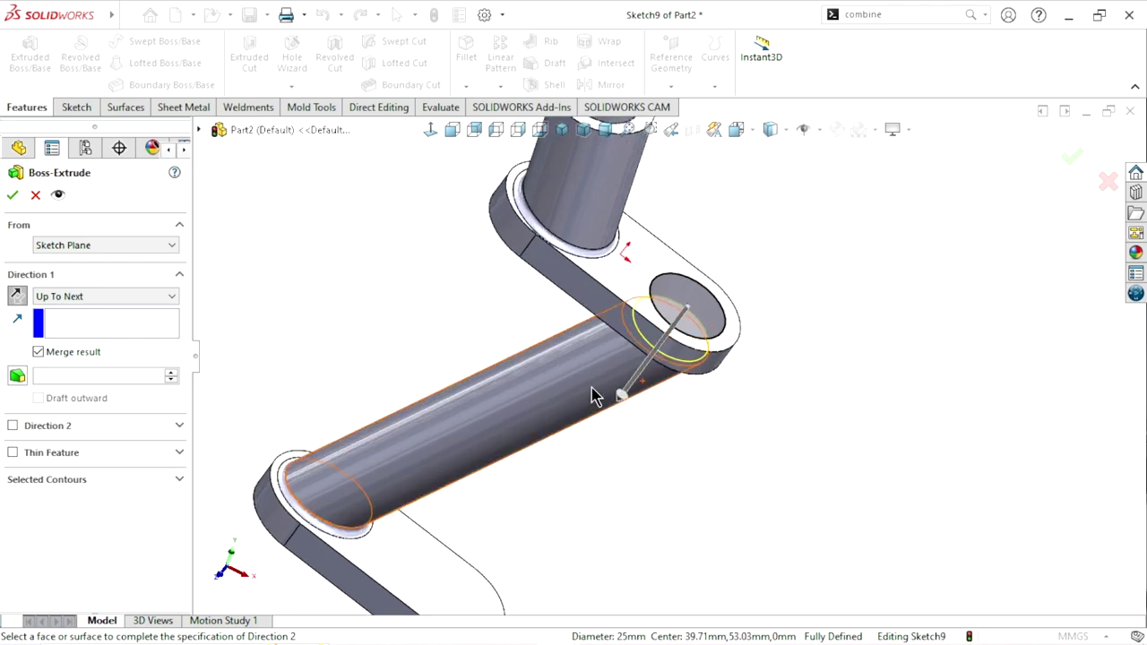
{"action": "scroll", "coordinate": [592, 396], "scroll_direction": "down", "scroll_amount": 2}
{"action": "left_click", "coordinate": [38, 351]}
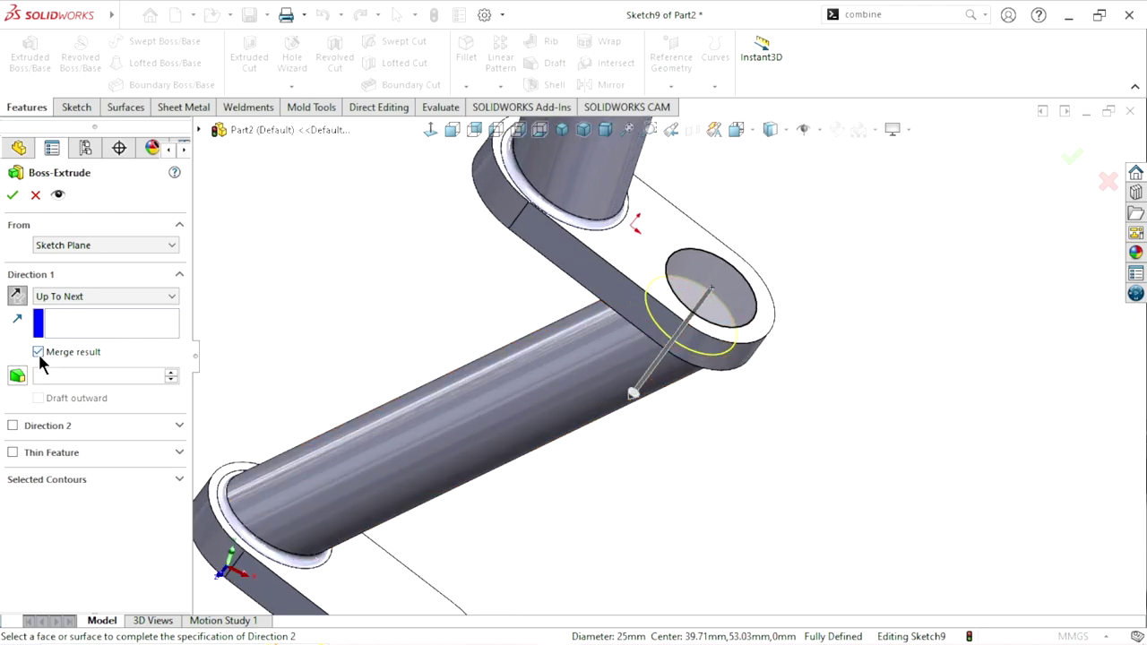
{"action": "left_click", "coordinate": [11, 194]}
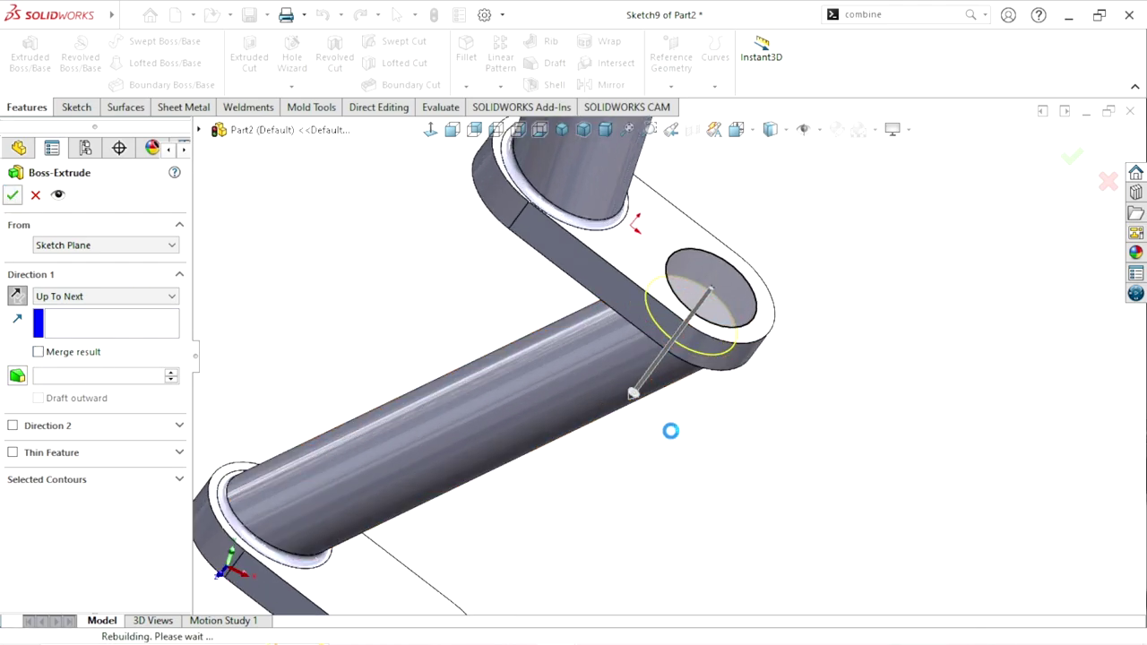
- Sketch on the lower web's outer face and convert the hole edge into a Ø25 mm circle
{"action": "scroll", "coordinate": [717, 461], "scroll_direction": "up", "scroll_amount": 2}
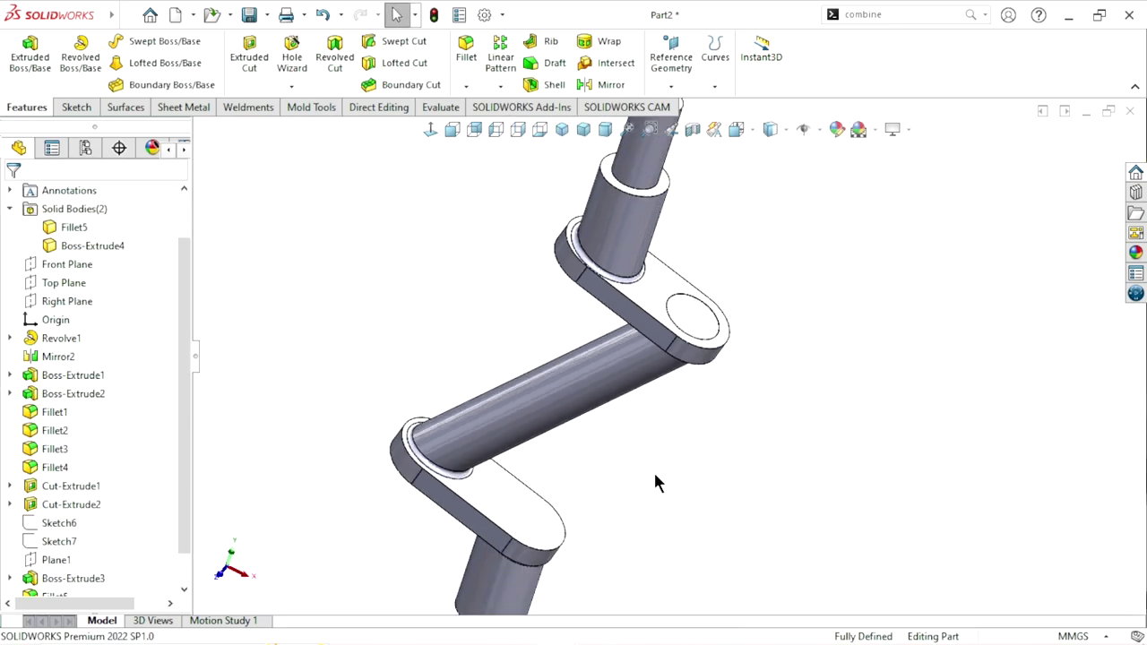
{"action": "mouse_move", "coordinate": [655, 482]}
{"action": "middle_mouse_down"}
{"action": "mouse_move", "coordinate": [628, 415]}
{"action": "mouse_move", "coordinate": [605, 440]}
{"action": "middle_mouse_up"}
{"action": "scroll", "coordinate": [583, 416], "scroll_direction": "down", "scroll_amount": 2}
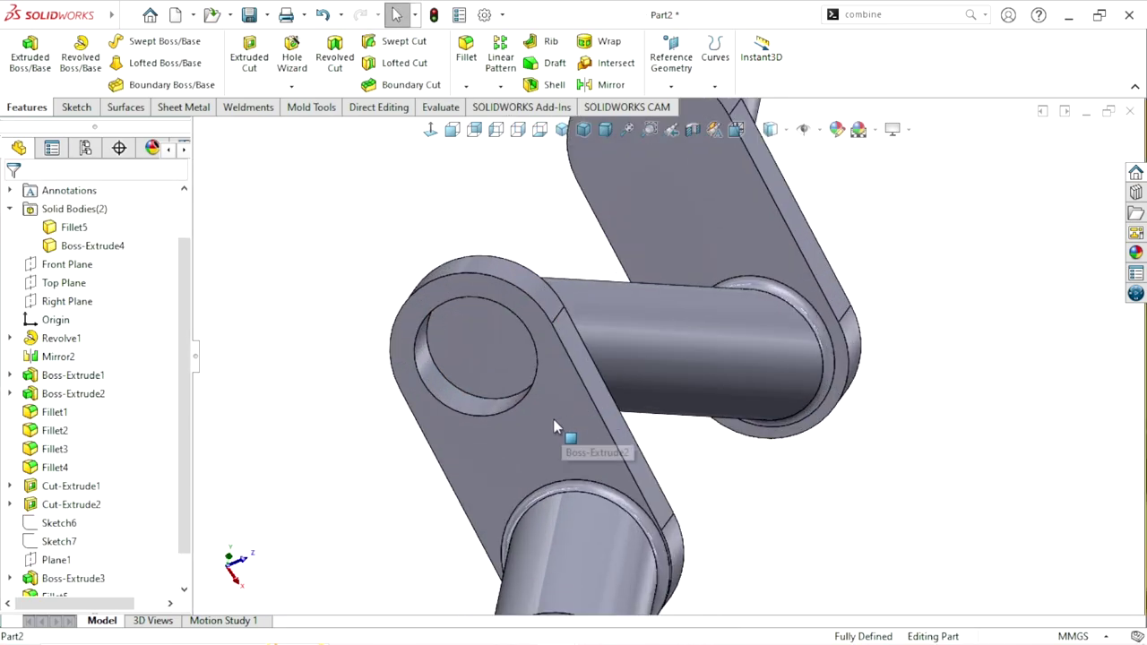
{"action": "left_click", "coordinate": [552, 419]}
{"action": "left_click", "coordinate": [625, 372]}
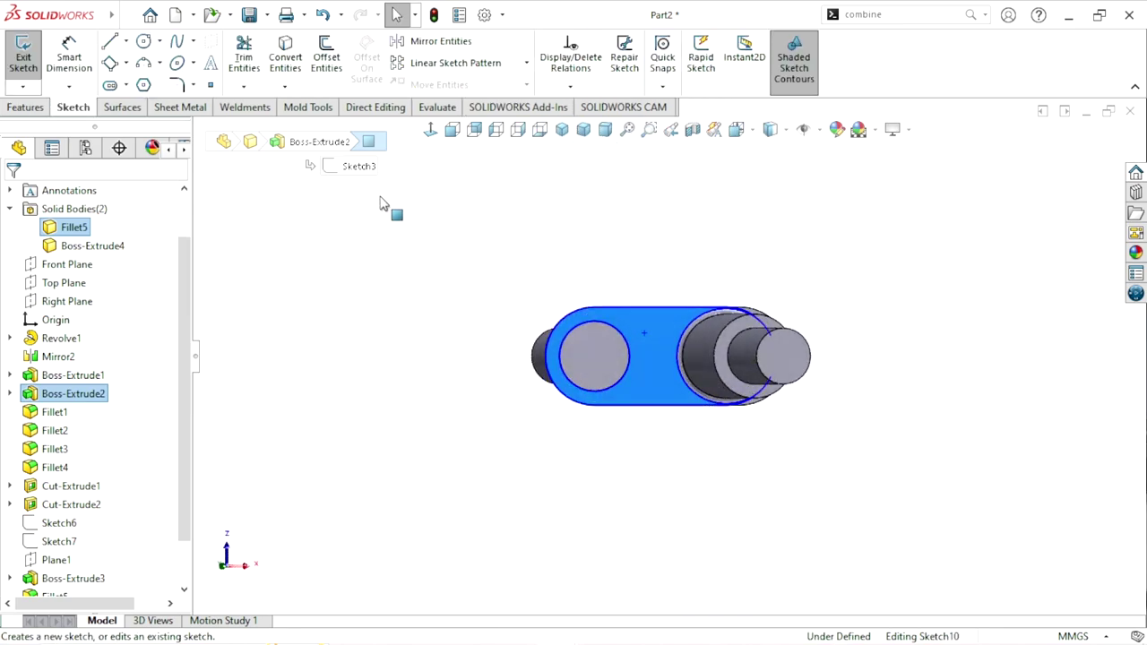
{"action": "scroll", "coordinate": [603, 323], "scroll_direction": "down", "scroll_amount": 4}
{"action": "left_click", "coordinate": [602, 319]}
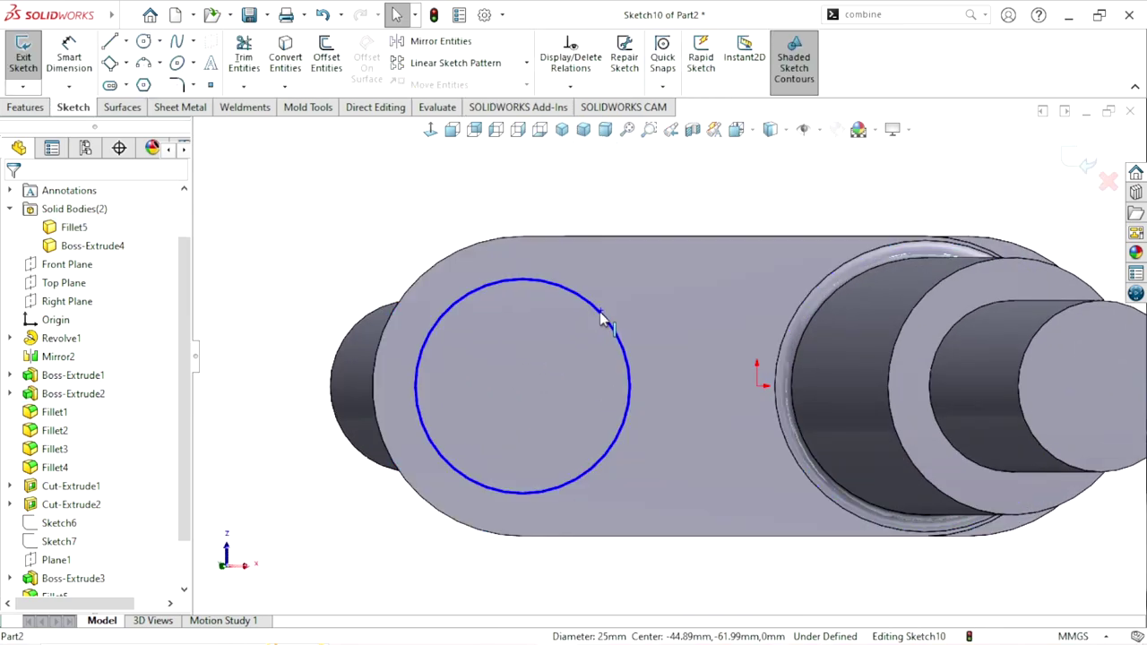
{"action": "left_click", "coordinate": [278, 65]}
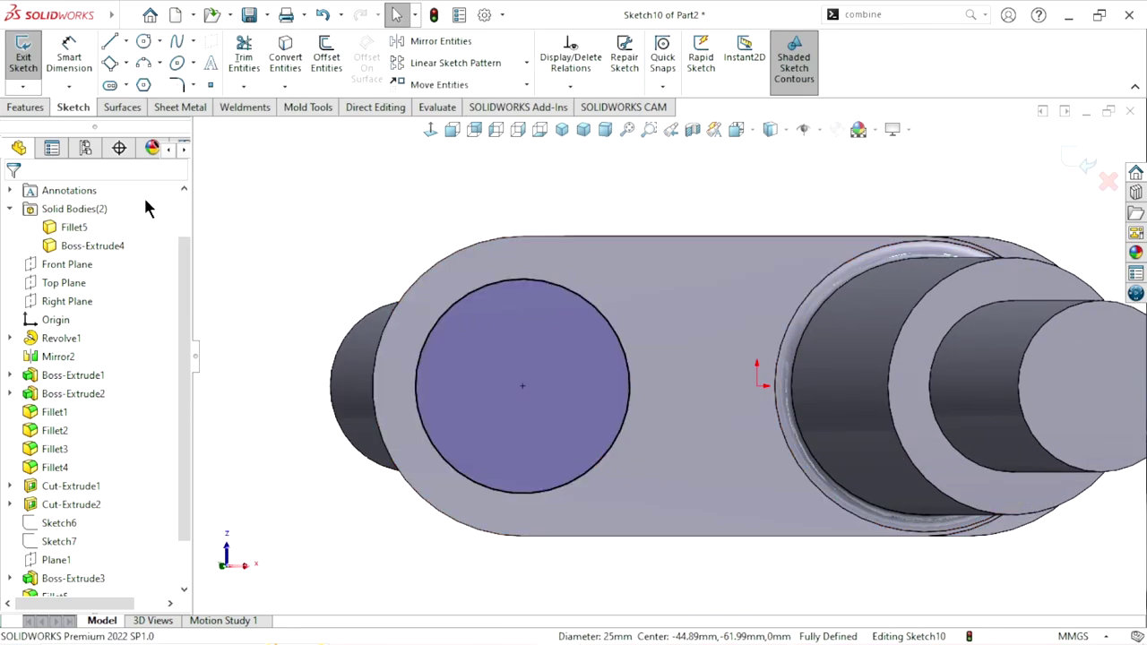
- Extrude the circle reversed, Up To Next, as a separate unmerged body
{"action": "left_click", "coordinate": [20, 114]}
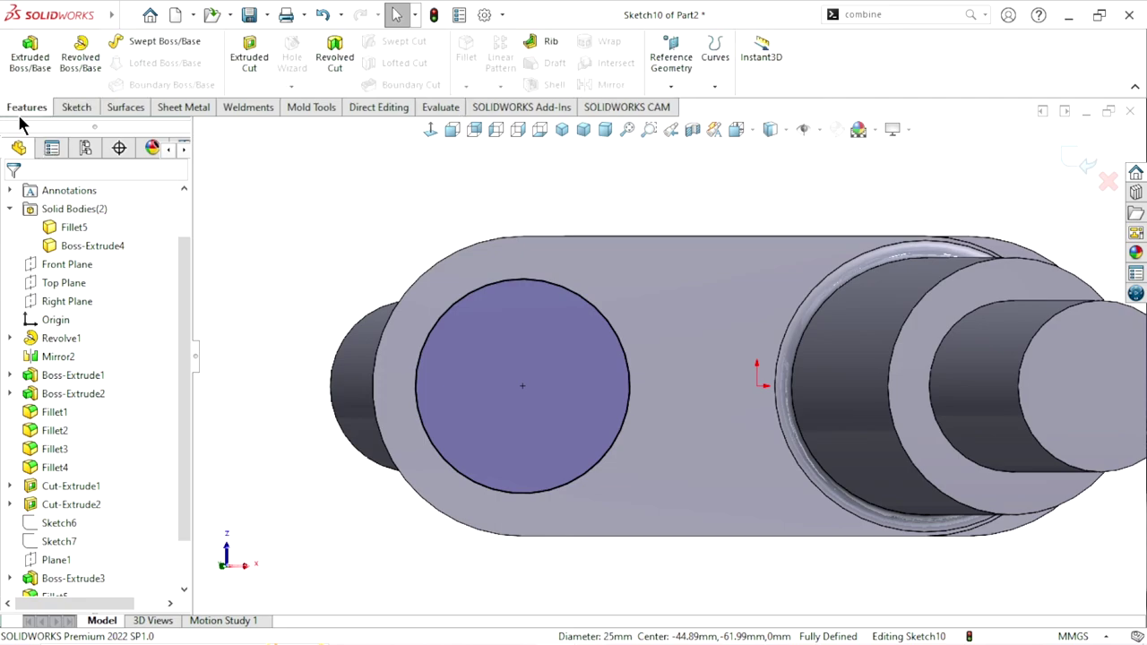
{"action": "left_click", "coordinate": [33, 61]}
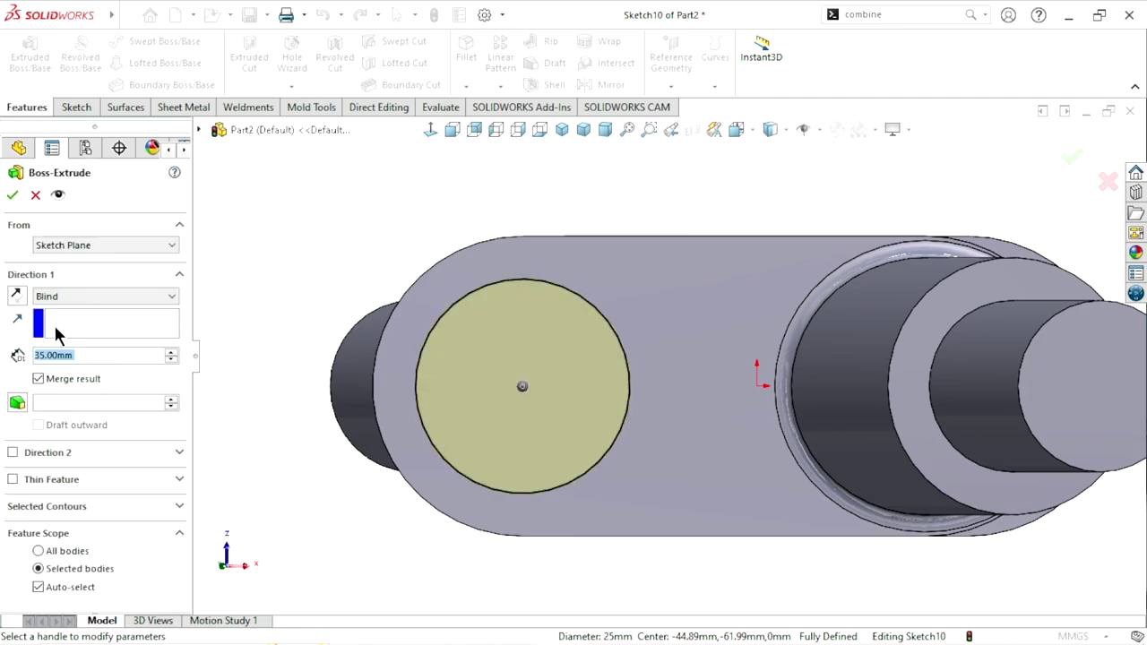
{"action": "left_click", "coordinate": [72, 296]}
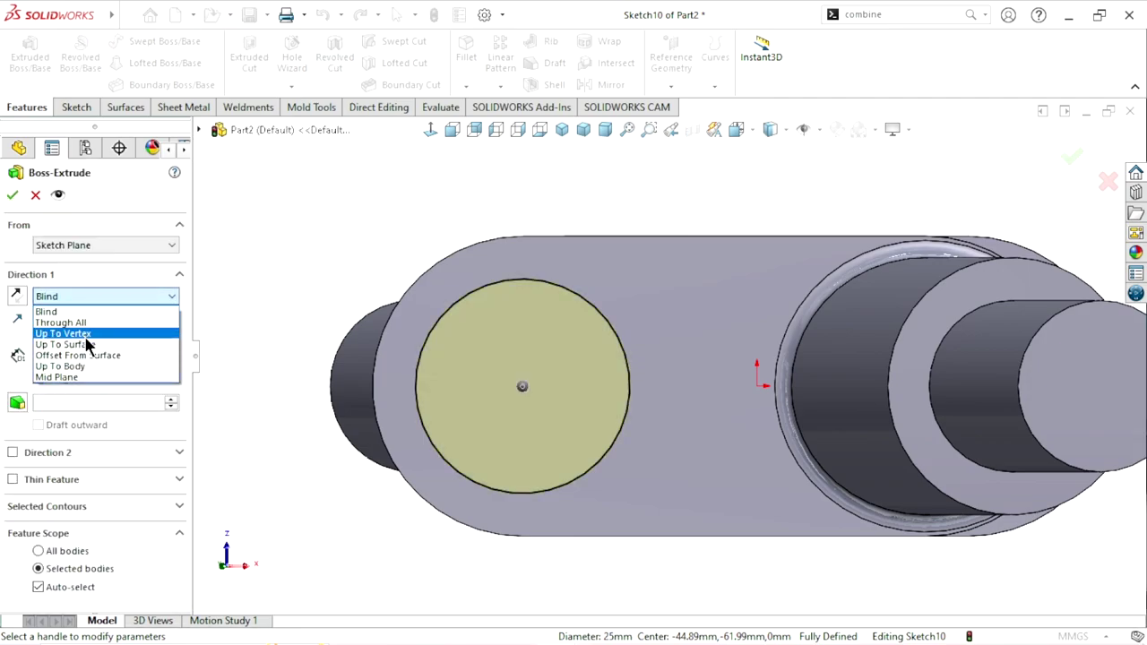
{"action": "left_click", "coordinate": [23, 301]}
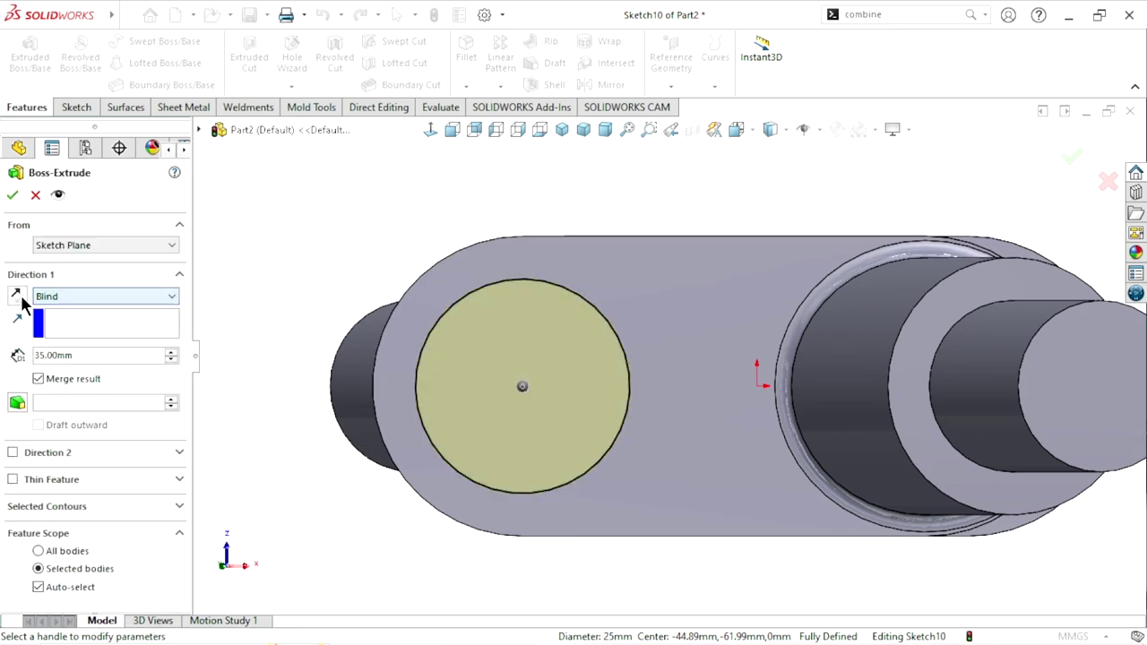
{"action": "mouse_move", "coordinate": [284, 291]}
{"action": "middle_mouse_down"}
{"action": "mouse_move", "coordinate": [313, 328]}
{"action": "mouse_move", "coordinate": [397, 379]}
{"action": "middle_mouse_up"}
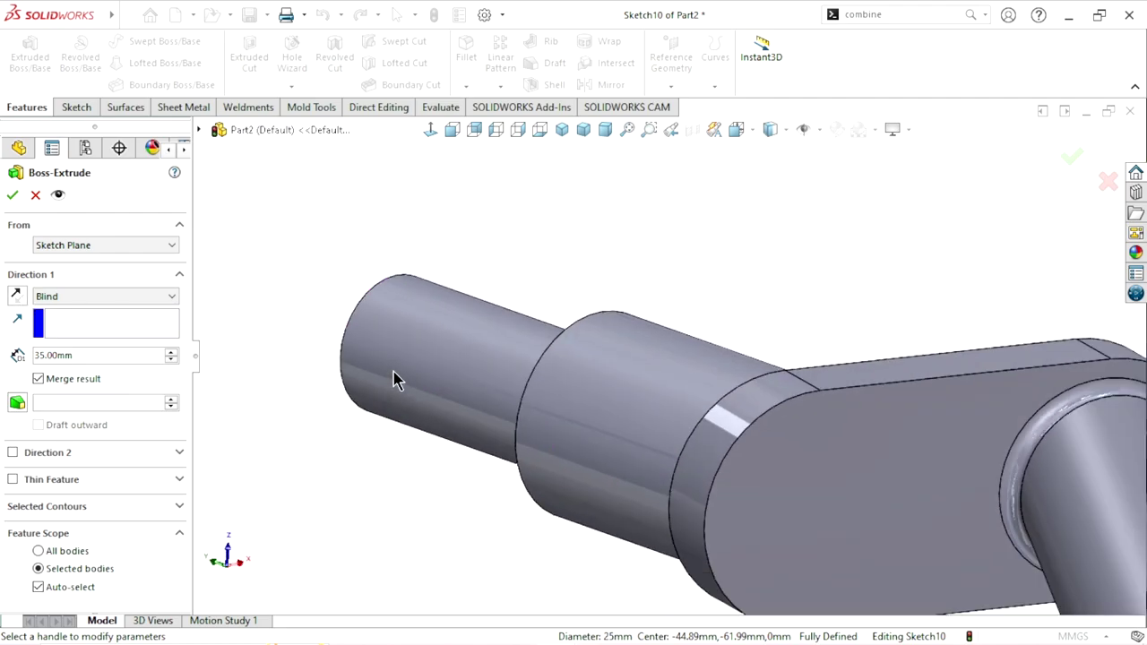
{"action": "scroll", "coordinate": [798, 440], "scroll_direction": "up", "scroll_amount": 5}
{"action": "scroll", "coordinate": [793, 448], "scroll_direction": "down", "scroll_amount": 5}
{"action": "scroll", "coordinate": [794, 449], "scroll_direction": "down", "scroll_amount": 2}
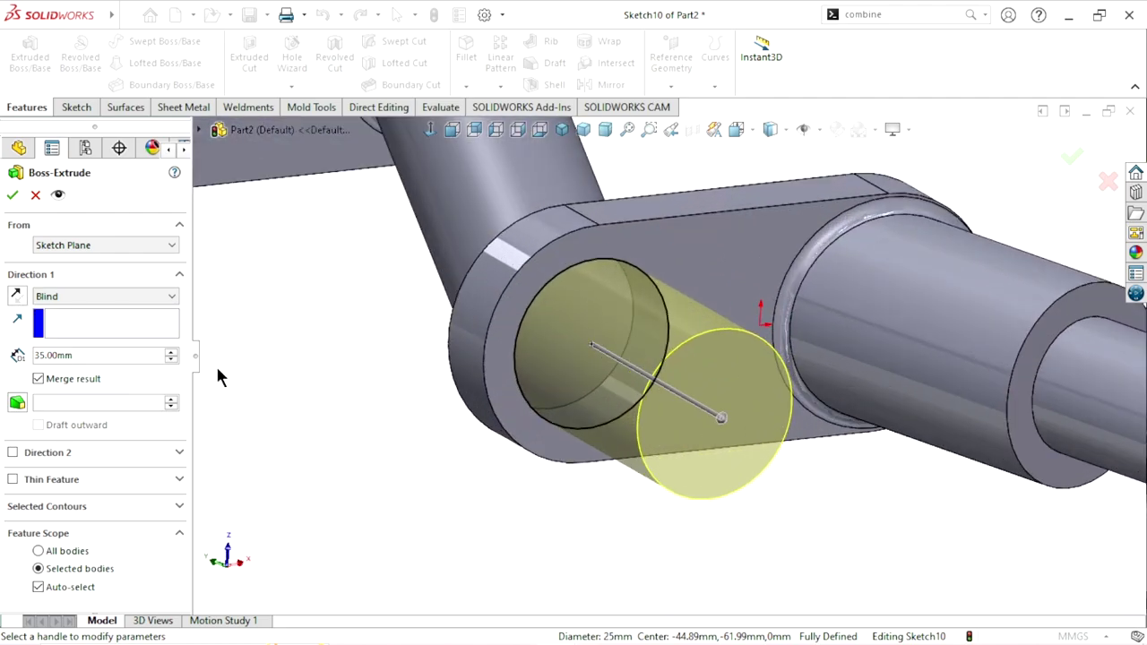
{"action": "left_click", "coordinate": [16, 295]}
{"action": "left_click", "coordinate": [124, 295]}
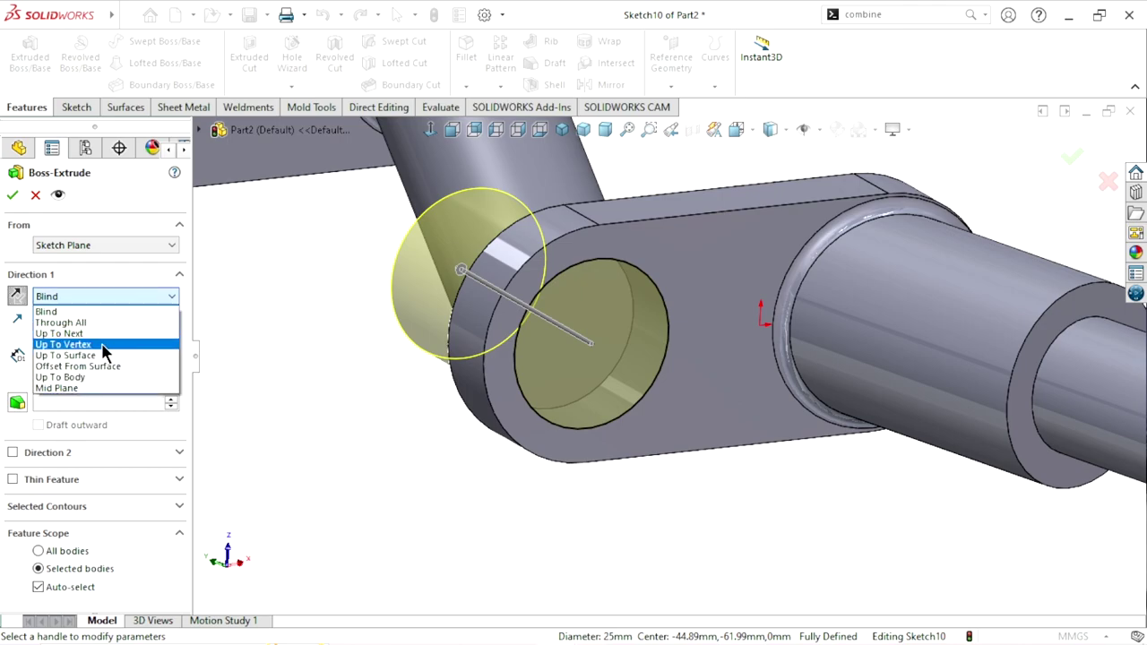
{"action": "left_click", "coordinate": [63, 333]}
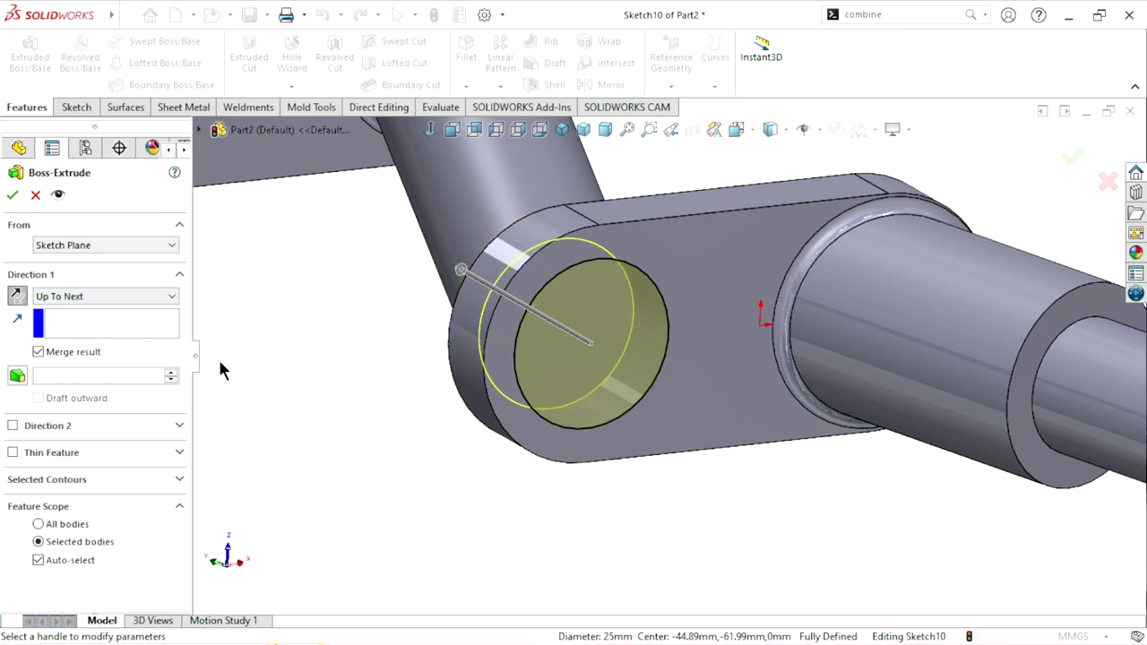
{"action": "left_click", "coordinate": [38, 352]}
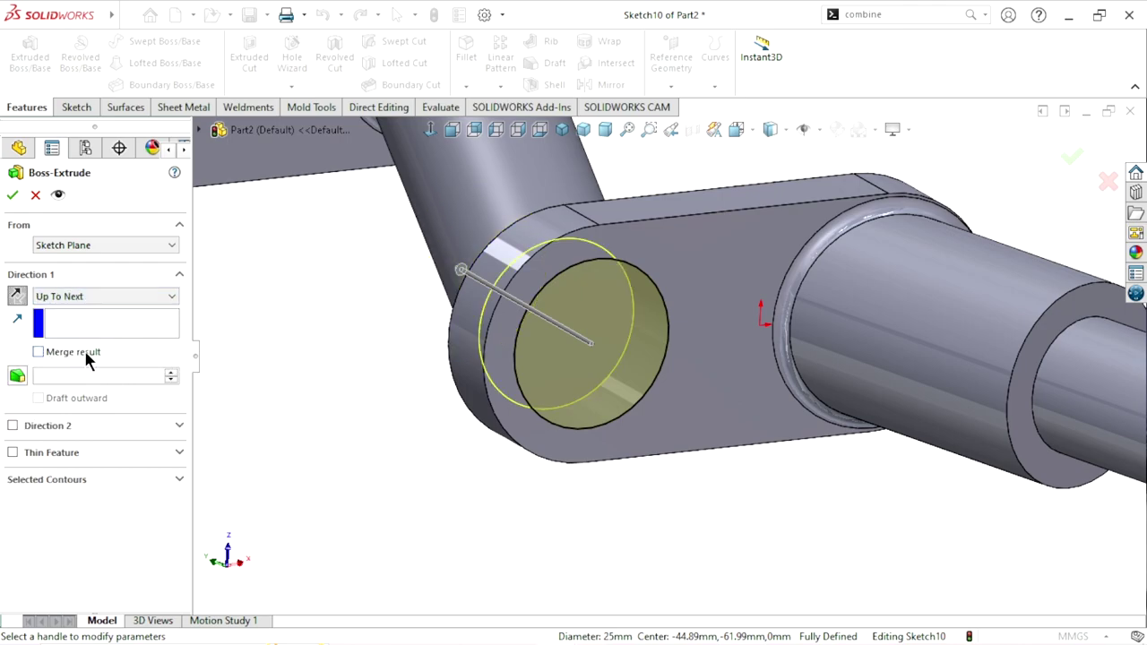
{"action": "left_click", "coordinate": [13, 196]}
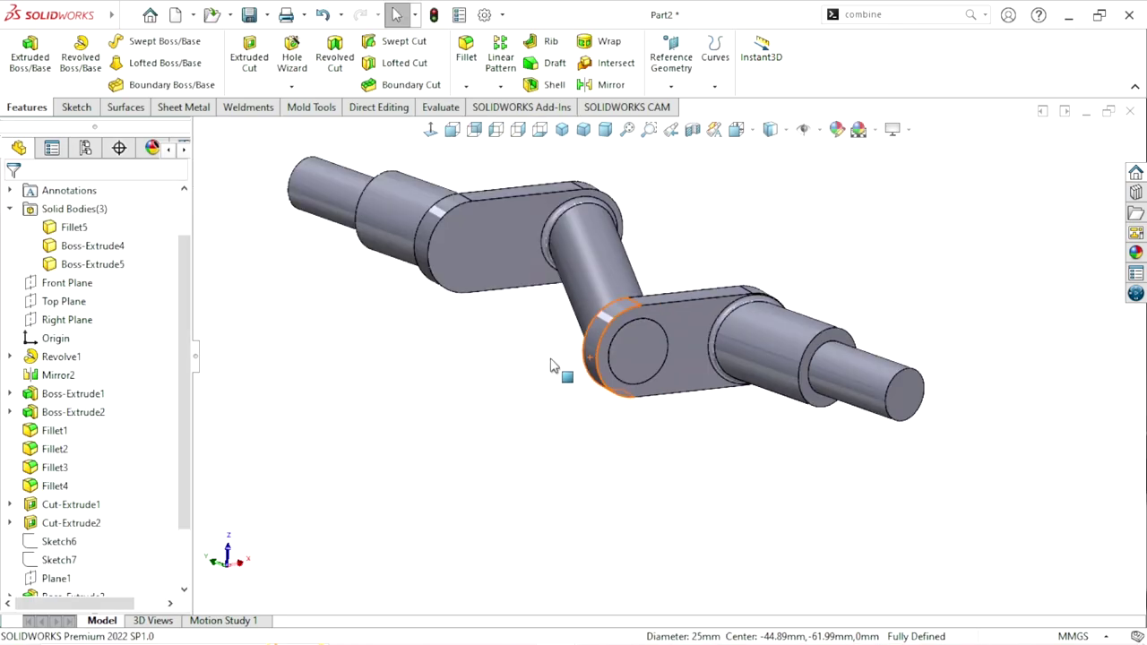
- Orbit the crankshaft to a diagonal view and start a Chamfer feature
{"action": "scroll", "coordinate": [552, 365], "scroll_direction": "up", "scroll_amount": 2}
{"action": "scroll", "coordinate": [722, 313], "scroll_direction": "down", "scroll_amount": 2}
{"action": "scroll", "coordinate": [681, 358], "scroll_direction": "down", "scroll_amount": 3}
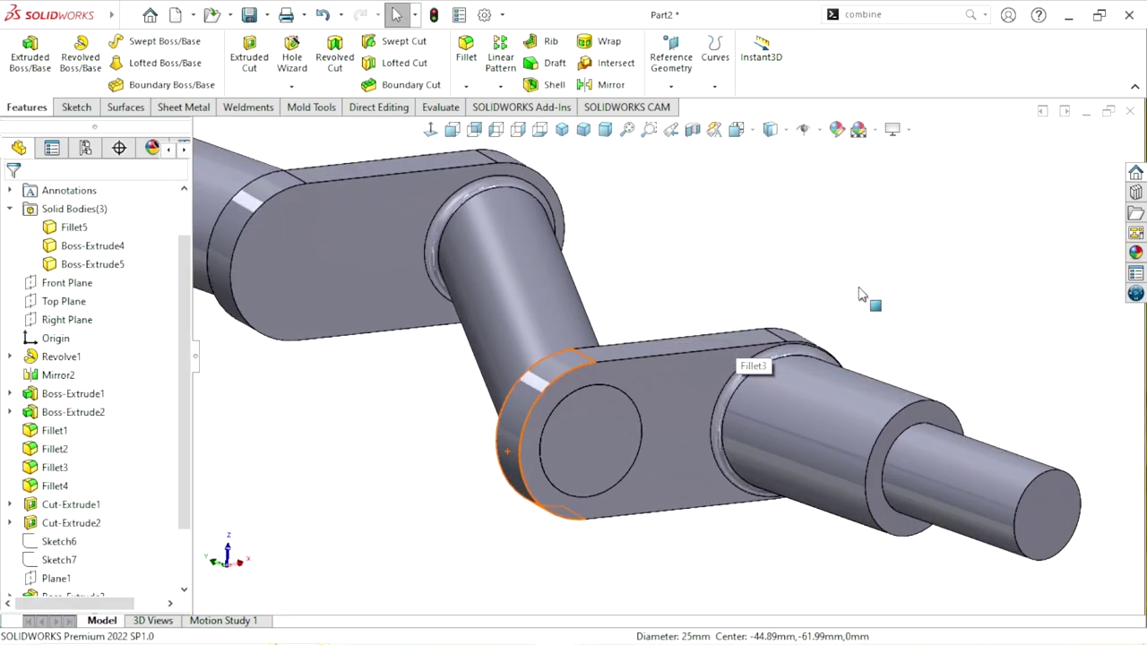
{"action": "scroll", "coordinate": [859, 292], "scroll_direction": "up", "scroll_amount": 3}
{"action": "mouse_move", "coordinate": [860, 291]}
{"action": "middle_mouse_down"}
{"action": "mouse_move", "coordinate": [524, 393]}
{"action": "mouse_move", "coordinate": [541, 272]}
{"action": "mouse_move", "coordinate": [673, 420]}
{"action": "mouse_move", "coordinate": [669, 496]}
{"action": "mouse_move", "coordinate": [691, 351]}
{"action": "mouse_move", "coordinate": [663, 333]}
{"action": "mouse_move", "coordinate": [731, 325]}
{"action": "mouse_move", "coordinate": [760, 398]}
{"action": "middle_mouse_up"}
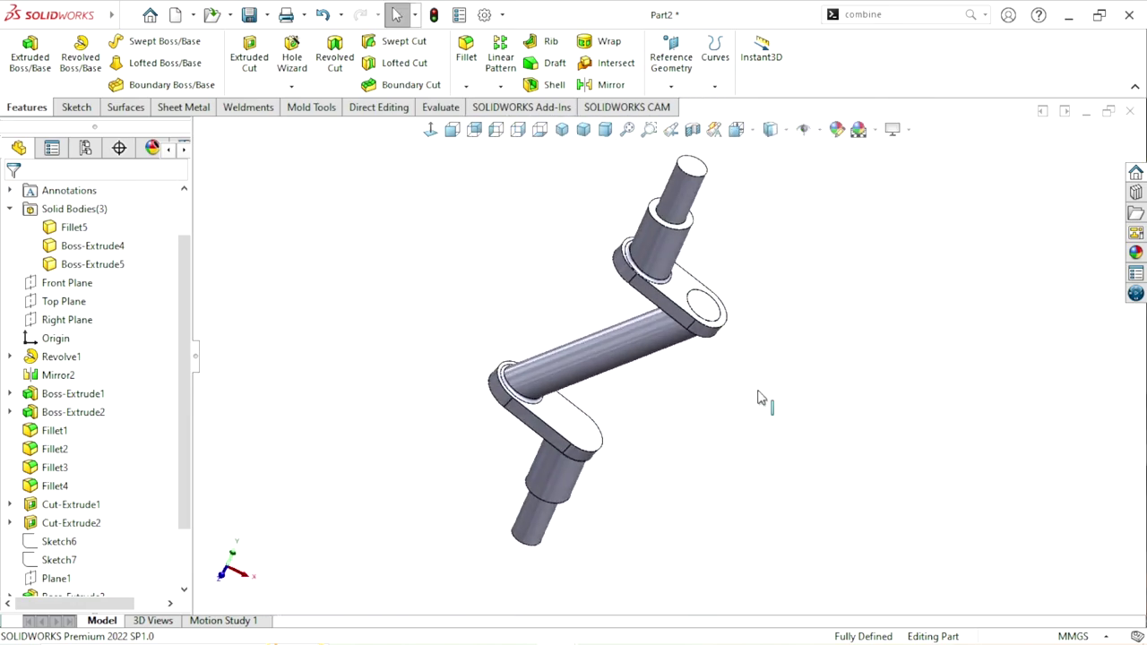
{"action": "scroll", "coordinate": [759, 398], "scroll_direction": "up", "scroll_amount": 2}
{"action": "left_click", "coordinate": [467, 84]}
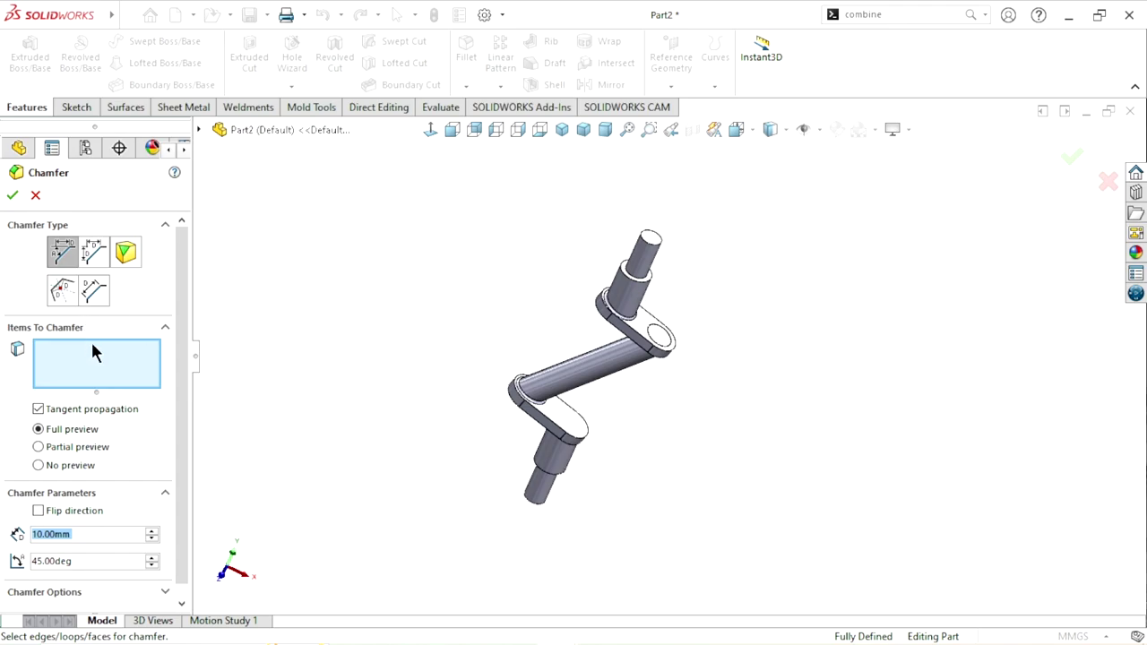
- Set the chamfer distance to 0.5 mm and select the upper shaft end face and shoulder edge
{"action": "scroll", "coordinate": [570, 336], "scroll_direction": "down", "scroll_amount": 2}
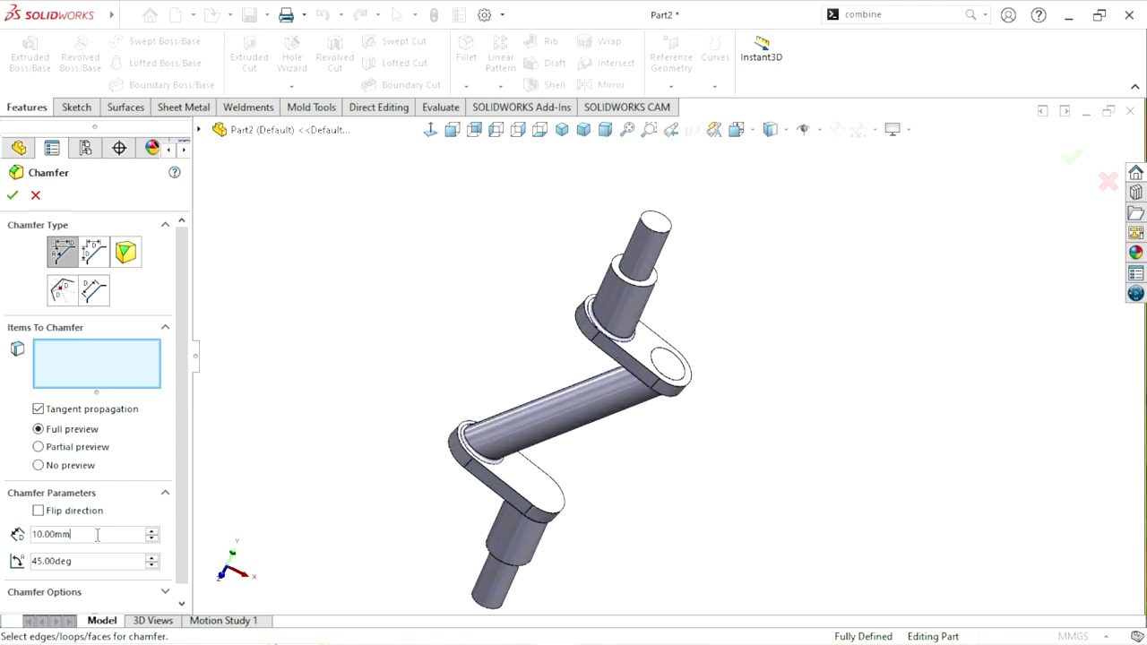
{"action": "left_click_drag", "start_coordinate": [78, 533], "coordinate": [1, 521]}
{"action": "type", "text": "0."}
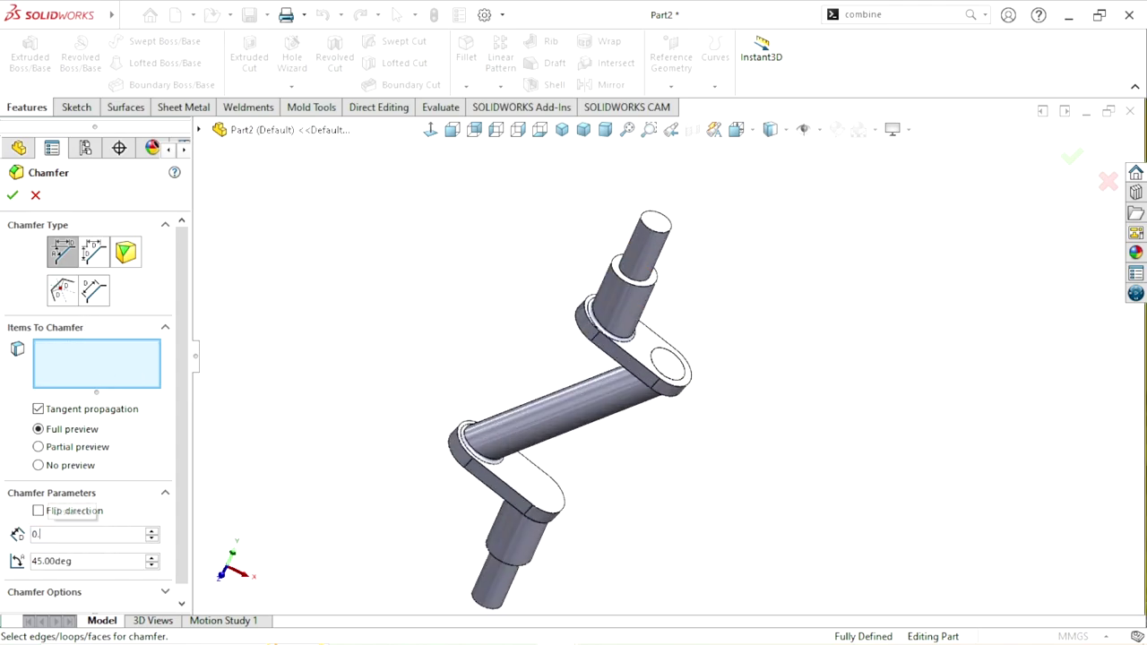
{"action": "type", "text": "5"}
{"action": "key", "text": "Return"}
{"action": "scroll", "coordinate": [703, 327], "scroll_direction": "down", "scroll_amount": 2}
{"action": "scroll", "coordinate": [673, 260], "scroll_direction": "down", "scroll_amount": 2}
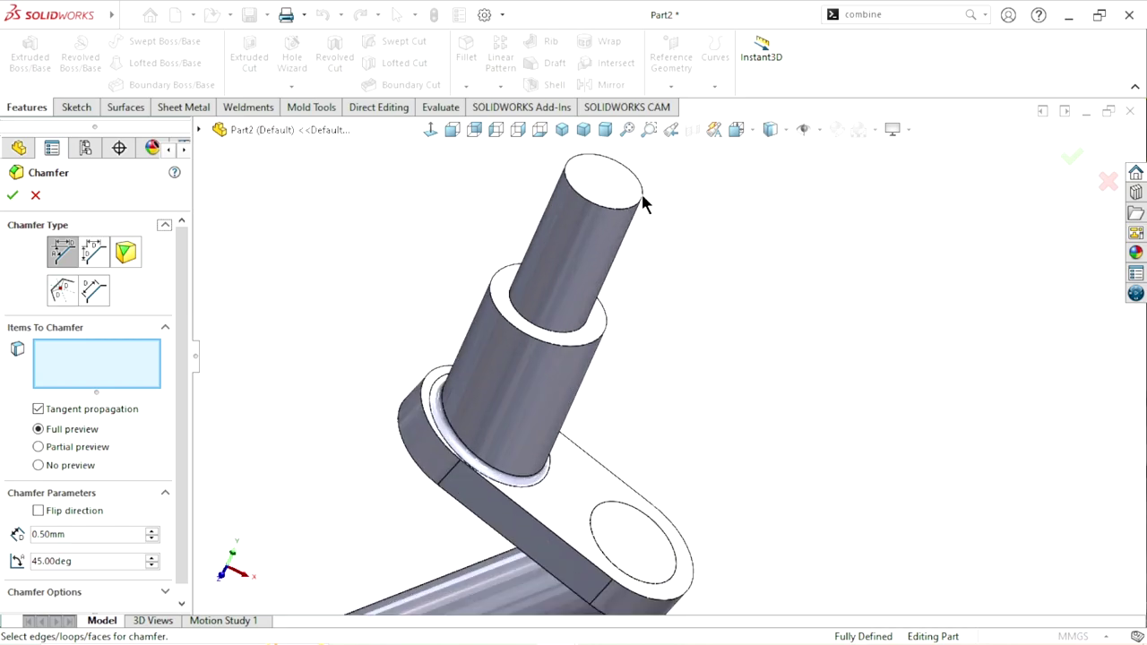
{"action": "left_click", "coordinate": [632, 190]}
{"action": "scroll", "coordinate": [628, 269], "scroll_direction": "down", "scroll_amount": 2}
{"action": "scroll", "coordinate": [618, 350], "scroll_direction": "down", "scroll_amount": 2}
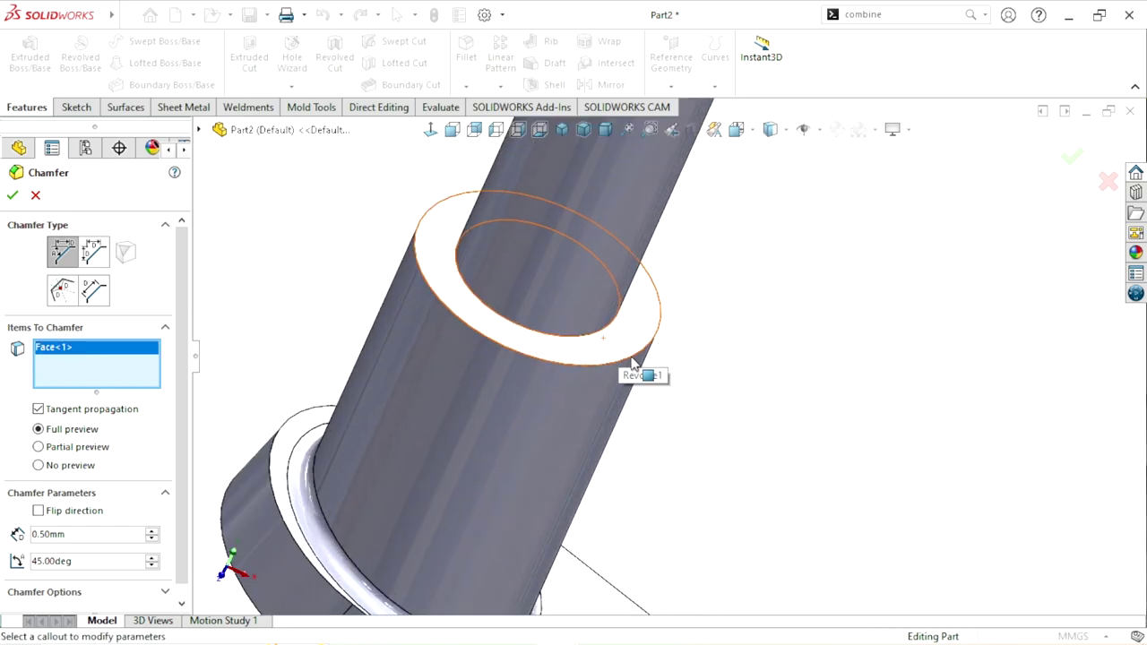
{"action": "left_click", "coordinate": [638, 361]}
- Add the shaft-to-web edge and the outline edges of both webs to the chamfer
{"action": "scroll", "coordinate": [587, 462], "scroll_direction": "up", "scroll_amount": 3}
{"action": "scroll", "coordinate": [538, 474], "scroll_direction": "down", "scroll_amount": 3}
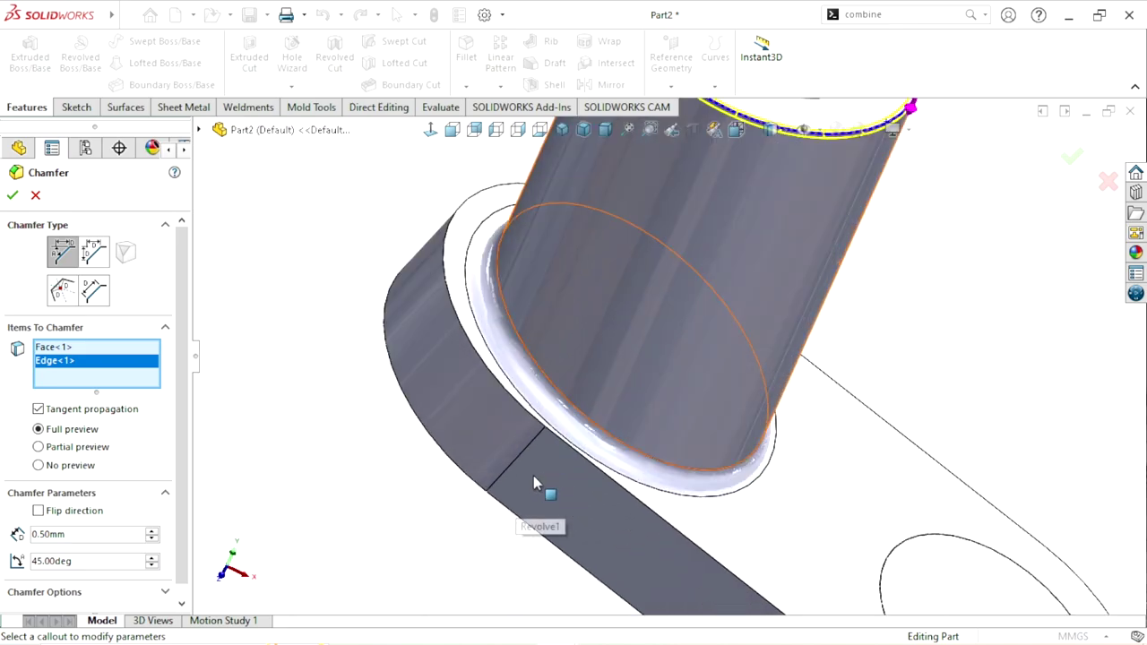
{"action": "left_click", "coordinate": [672, 536]}
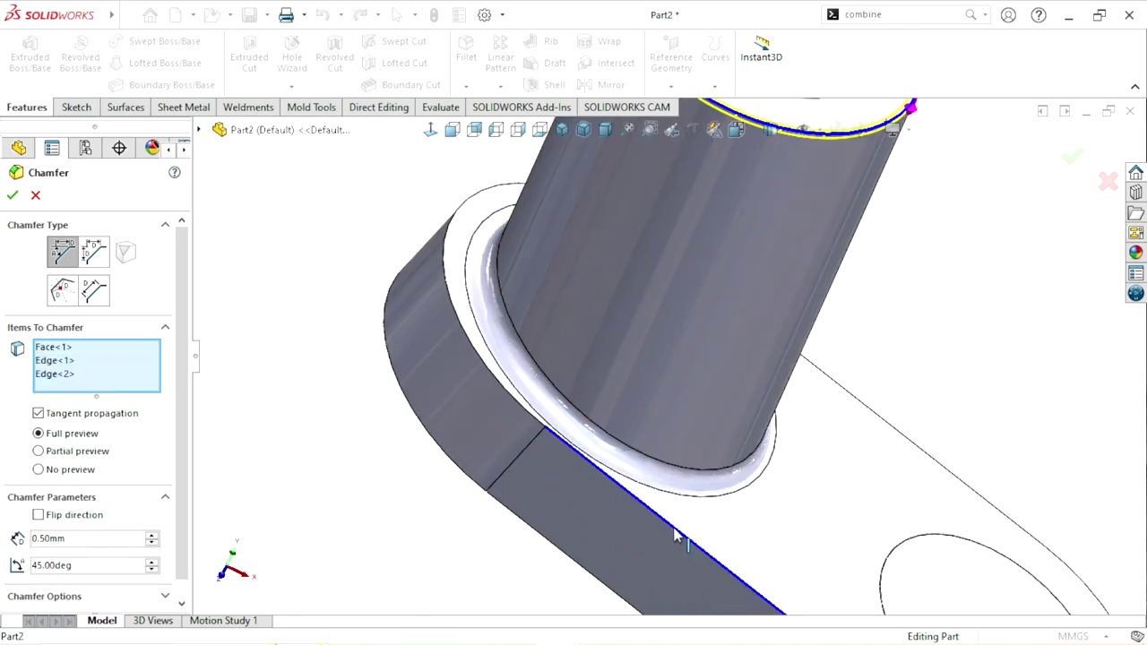
{"action": "scroll", "coordinate": [618, 560], "scroll_direction": "up", "scroll_amount": 2}
{"action": "scroll", "coordinate": [591, 544], "scroll_direction": "up", "scroll_amount": 2}
{"action": "mouse_move", "coordinate": [592, 544]}
{"action": "middle_mouse_down"}
{"action": "mouse_move", "coordinate": [666, 435]}
{"action": "mouse_move", "coordinate": [763, 408]}
{"action": "middle_mouse_up"}
{"action": "left_click", "coordinate": [763, 408]}
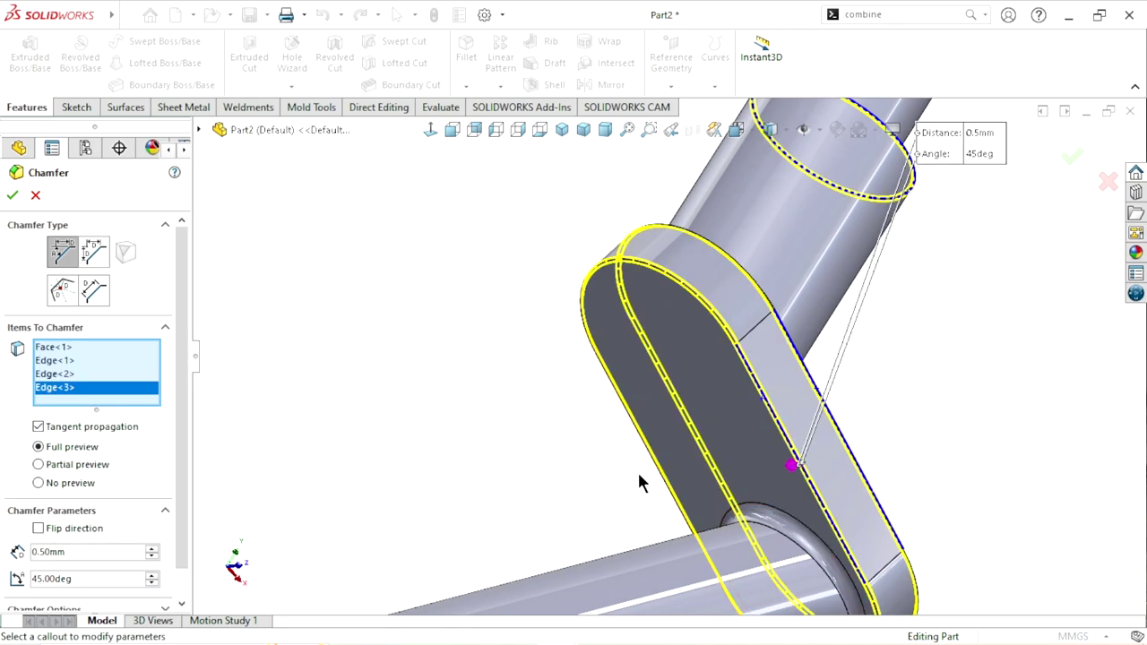
{"action": "scroll", "coordinate": [637, 479], "scroll_direction": "up", "scroll_amount": 3}
{"action": "scroll", "coordinate": [638, 512], "scroll_direction": "down", "scroll_amount": 3}
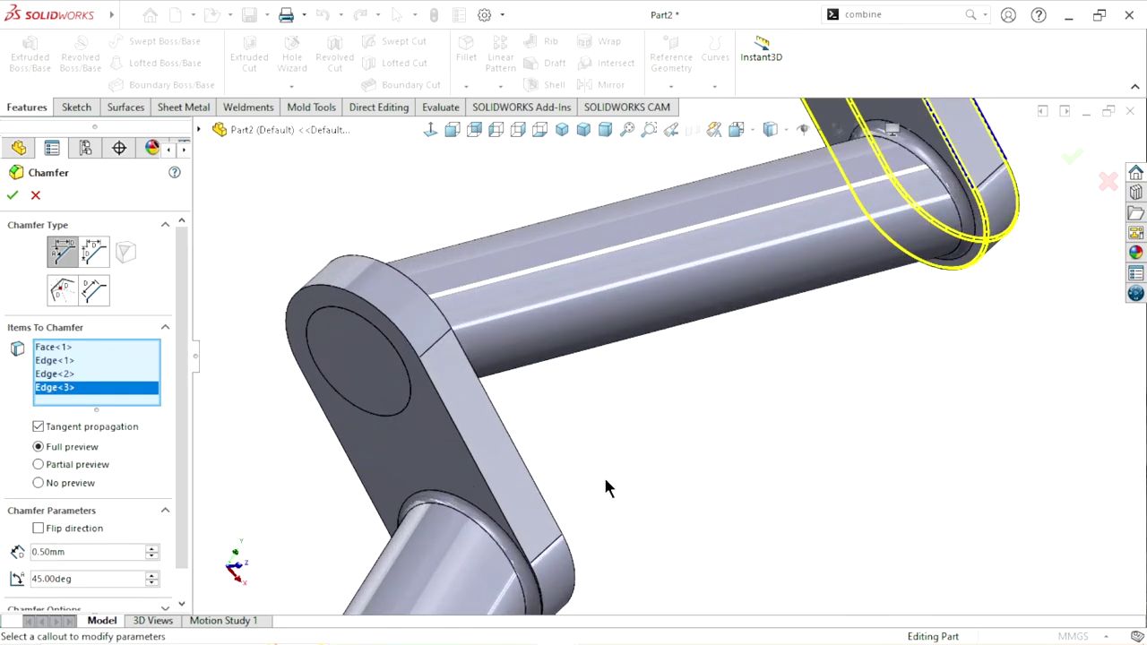
{"action": "left_click", "coordinate": [464, 446]}
{"action": "left_click", "coordinate": [508, 436]}
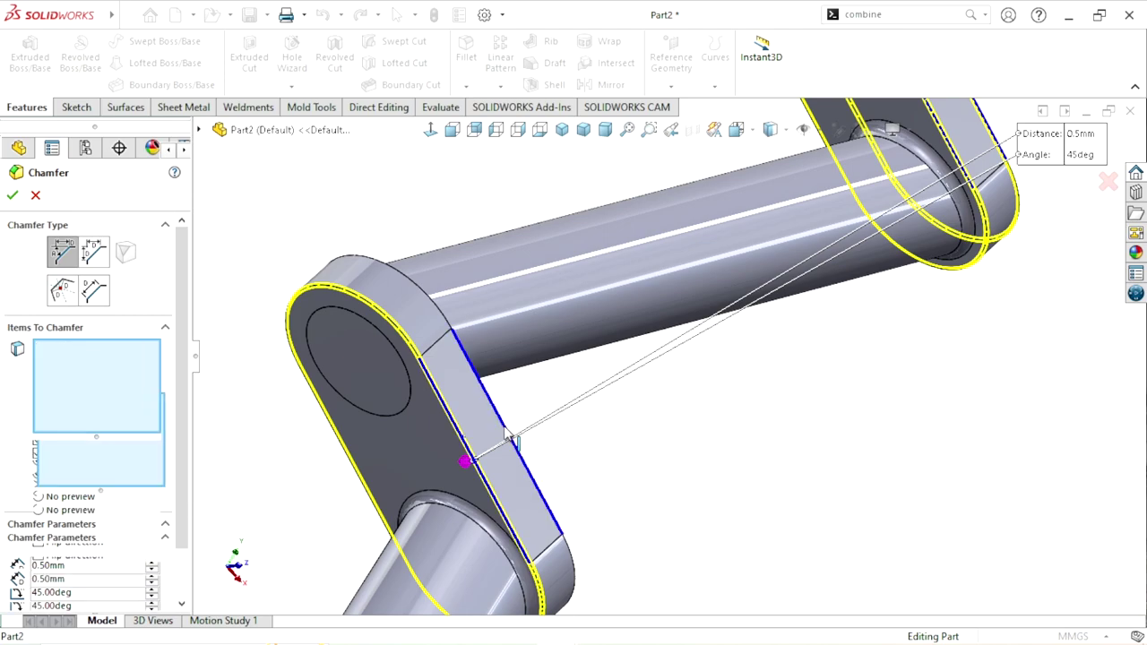
- Add the remaining shaft end faces and shoulder edges, then apply the 0.5 mm × 45° chamfer
{"action": "mouse_move", "coordinate": [543, 479]}
{"action": "middle_mouse_down"}
{"action": "mouse_move", "coordinate": [573, 527]}
{"action": "mouse_move", "coordinate": [584, 499]}
{"action": "middle_mouse_up"}
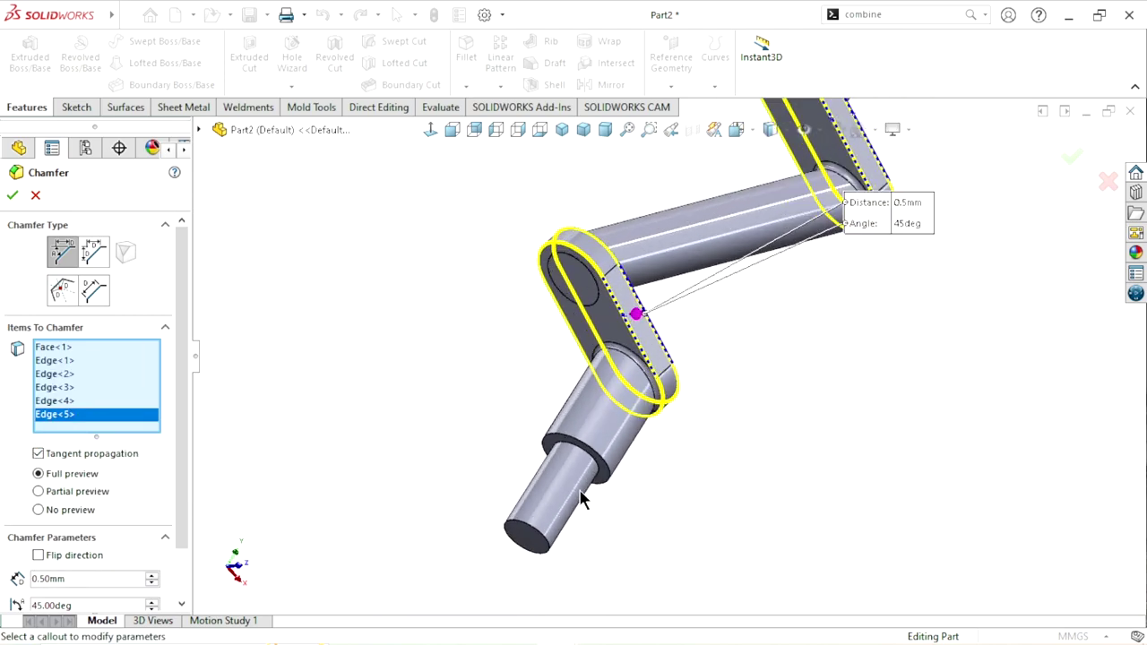
{"action": "scroll", "coordinate": [502, 574], "scroll_direction": "down", "scroll_amount": 5}
{"action": "left_click", "coordinate": [430, 591]}
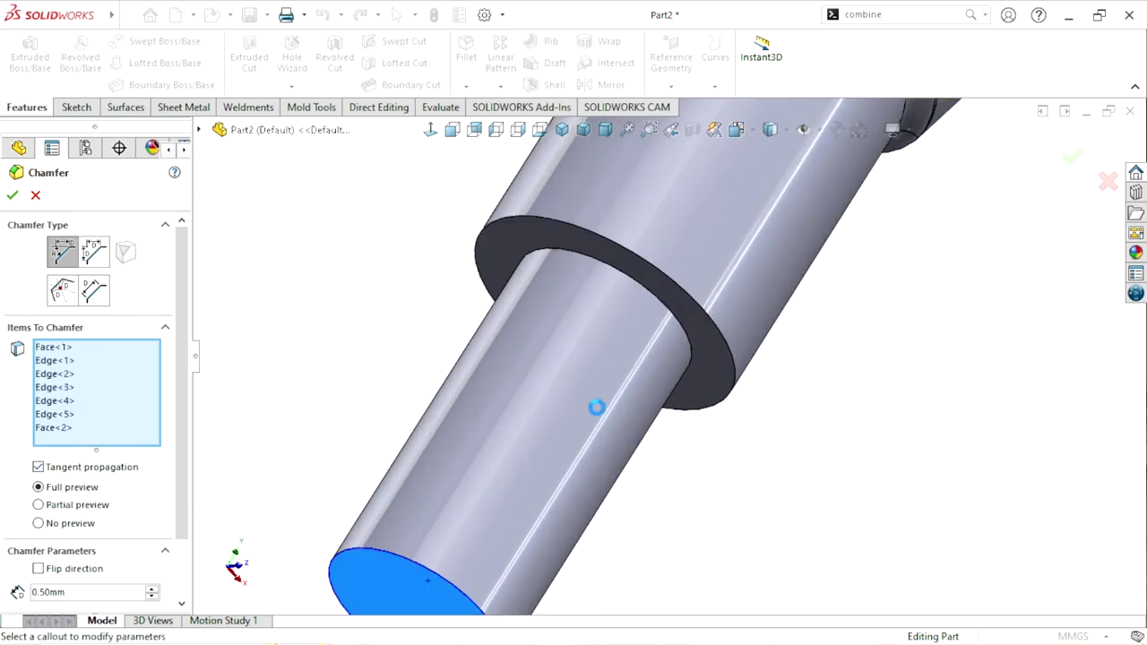
{"action": "left_click", "coordinate": [663, 273]}
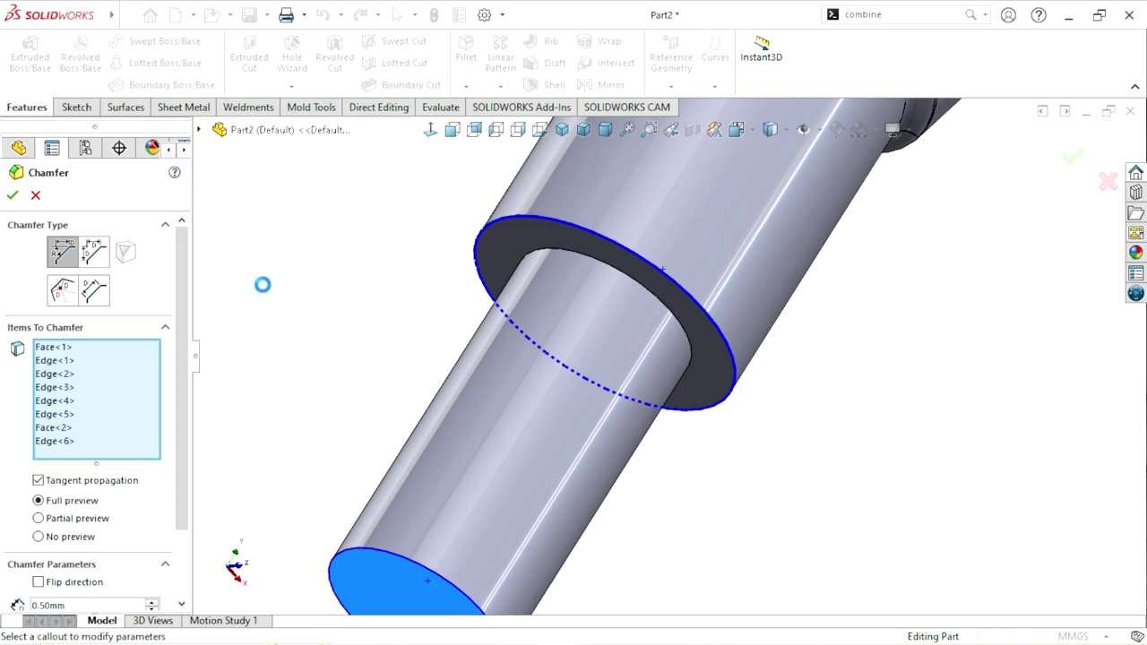
{"action": "left_click", "coordinate": [9, 197]}
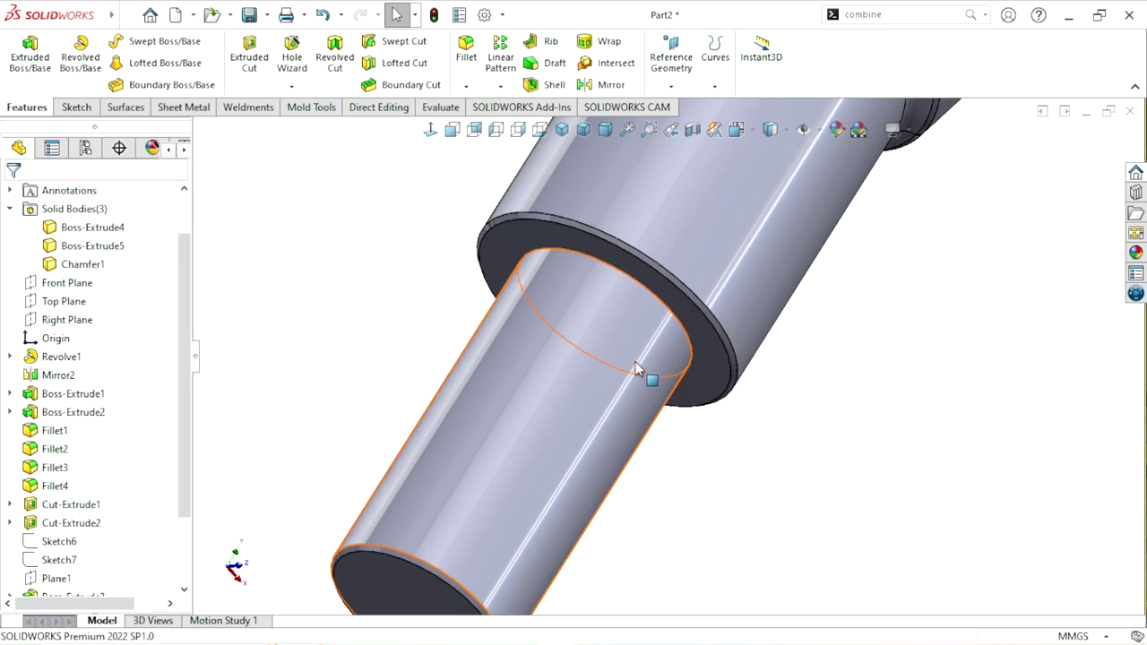
- Zoom out, orbit the crankshaft, and select the circular face on the upper crank web
{"action": "scroll", "coordinate": [635, 367], "scroll_direction": "up", "scroll_amount": 5}
{"action": "scroll", "coordinate": [773, 310], "scroll_direction": "up", "scroll_amount": 3}
{"action": "scroll", "coordinate": [774, 310], "scroll_direction": "up", "scroll_amount": 2}
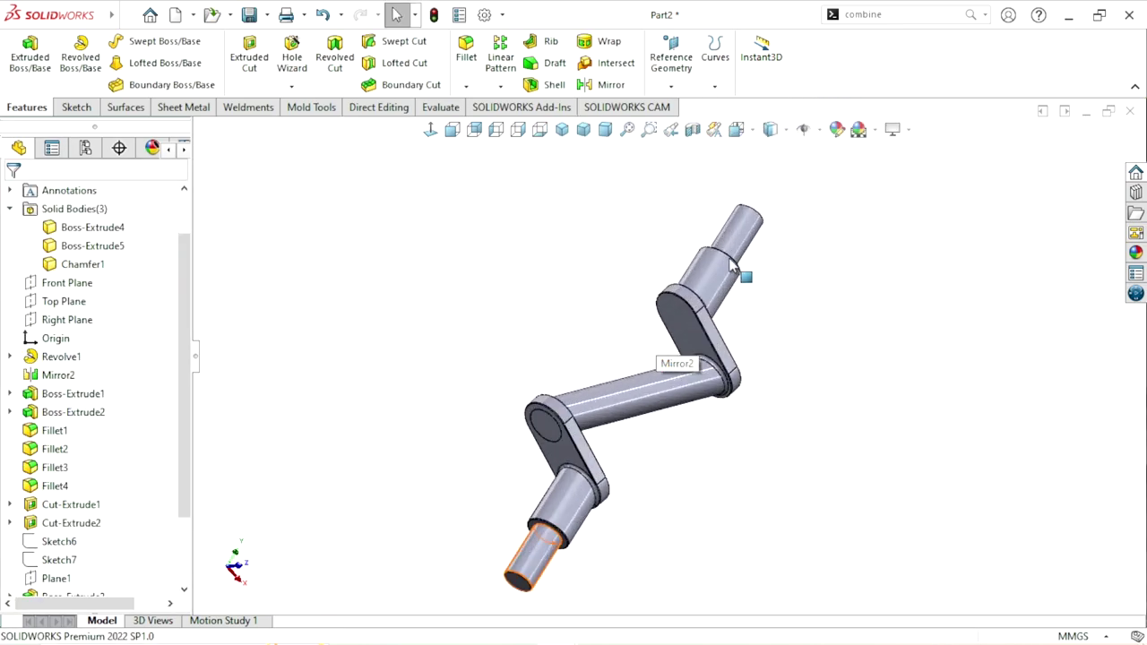
{"action": "middle_click_drag", "start_coordinate": [731, 260], "coordinate": [695, 411]}
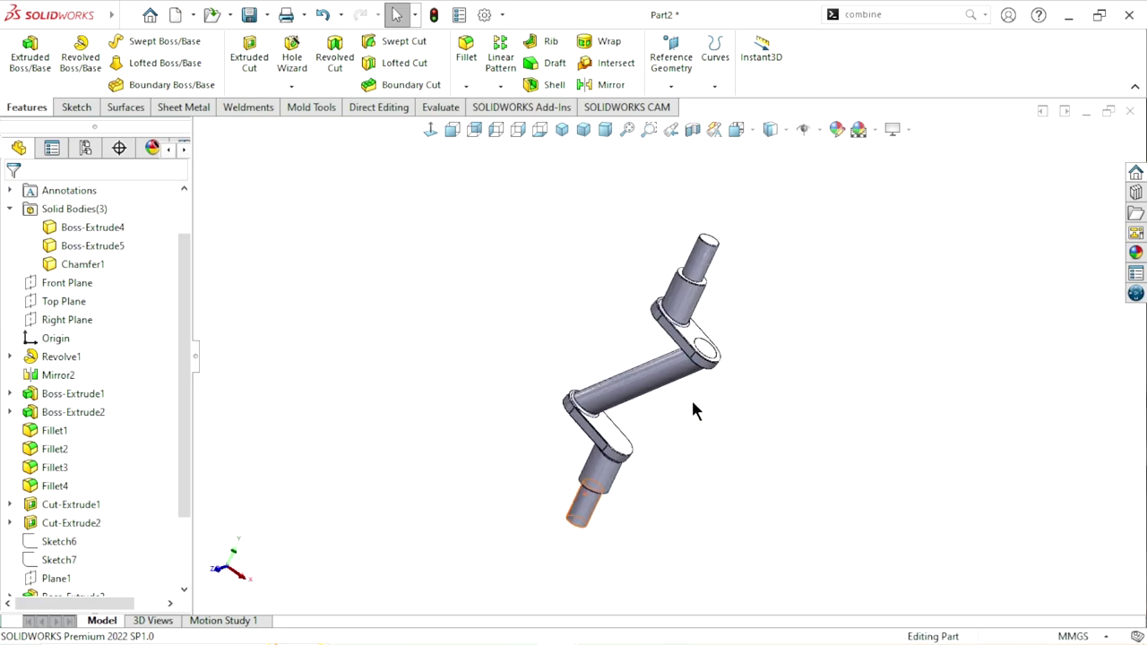
{"action": "scroll", "coordinate": [717, 381], "scroll_direction": "down", "scroll_amount": 2}
{"action": "scroll", "coordinate": [681, 385], "scroll_direction": "up", "scroll_amount": 2}
{"action": "scroll", "coordinate": [693, 354], "scroll_direction": "down", "scroll_amount": 5}
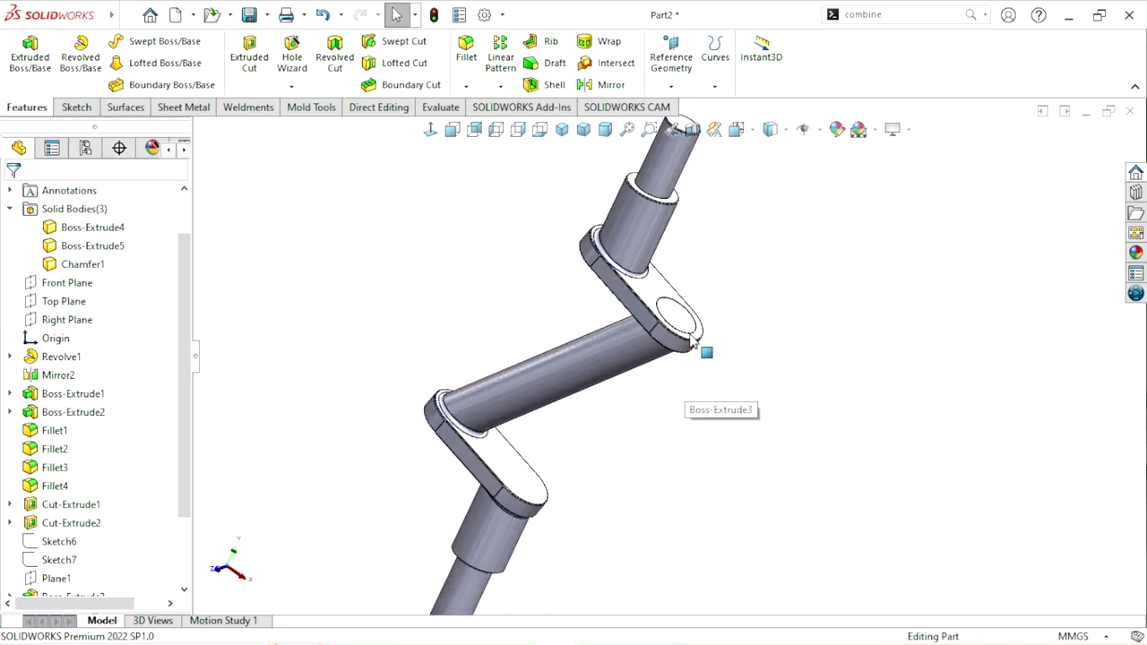
{"action": "scroll", "coordinate": [735, 345], "scroll_direction": "down", "scroll_amount": 2}
{"action": "scroll", "coordinate": [717, 376], "scroll_direction": "up", "scroll_amount": 5}
{"action": "scroll", "coordinate": [663, 395], "scroll_direction": "down", "scroll_amount": 6}
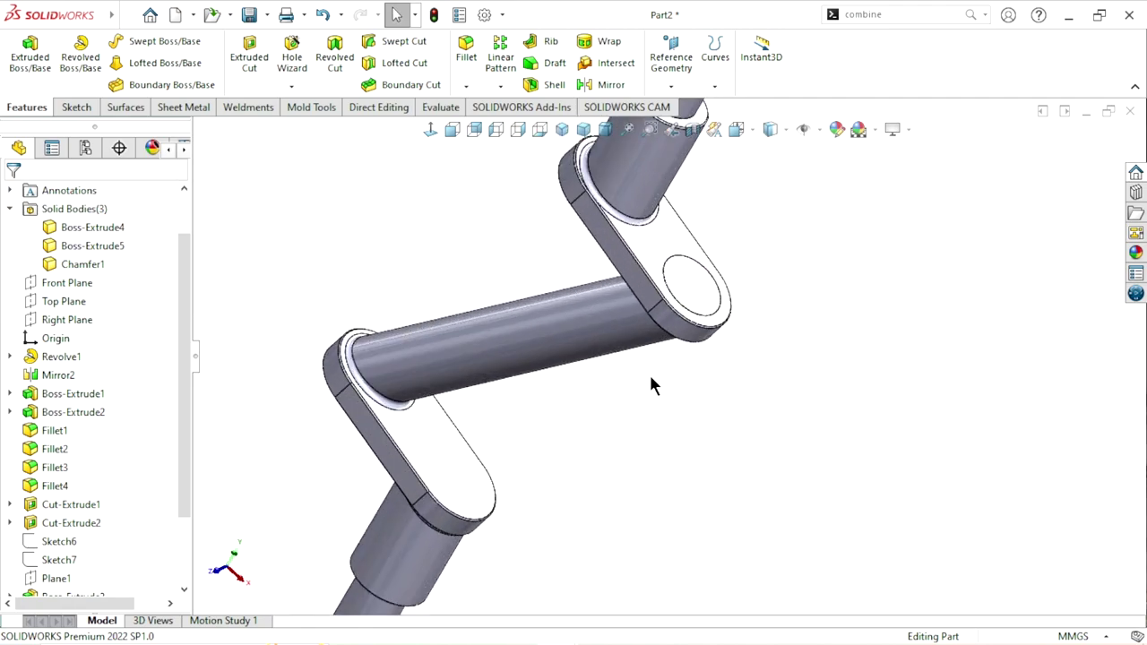
{"action": "scroll", "coordinate": [697, 414], "scroll_direction": "up", "scroll_amount": 2}
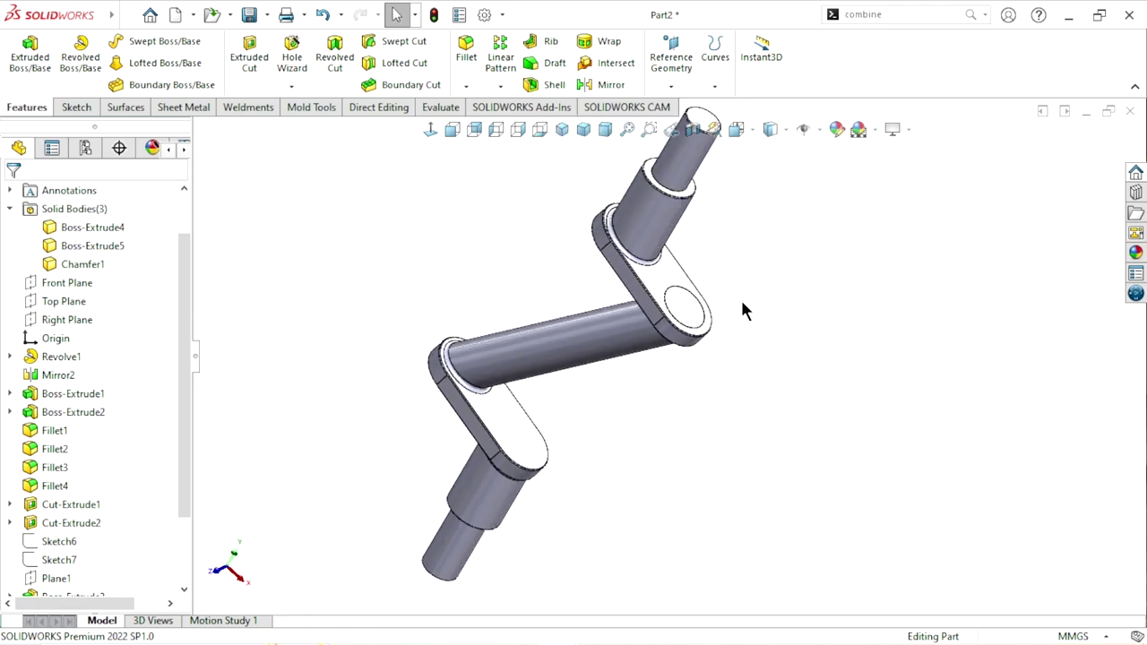
{"action": "left_click", "coordinate": [686, 309]}
- Start a Hole Wizard feature on the upper web's circular face
{"action": "left_click", "coordinate": [291, 55]}
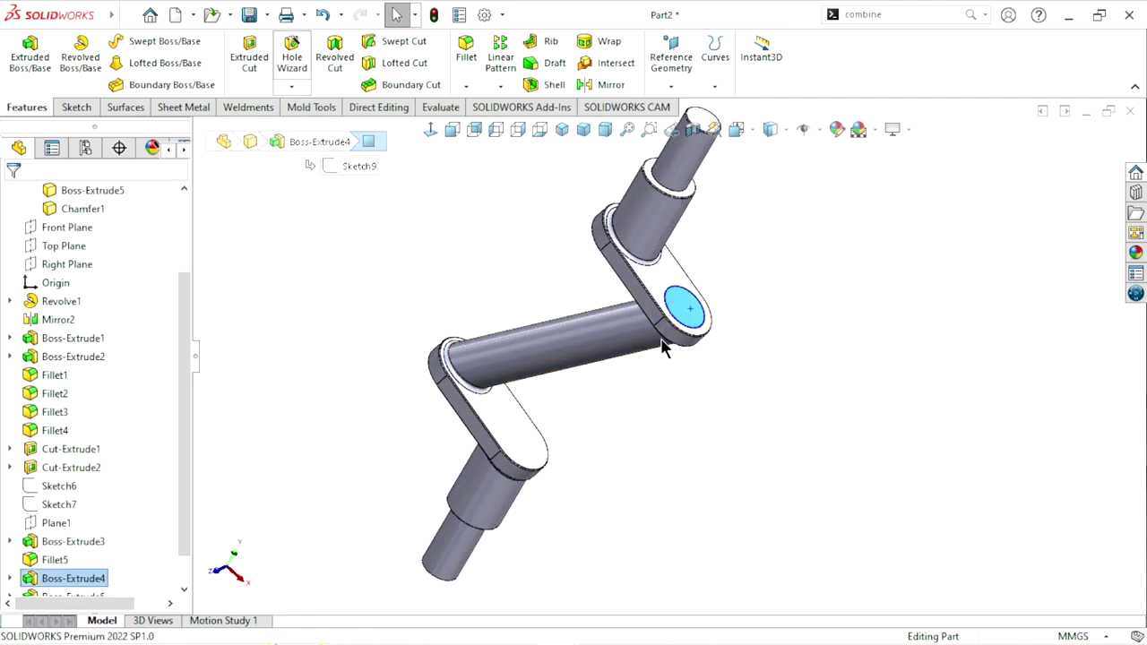
{"action": "scroll", "coordinate": [674, 336], "scroll_direction": "down", "scroll_amount": 3}
{"action": "key", "text": "Escape"}
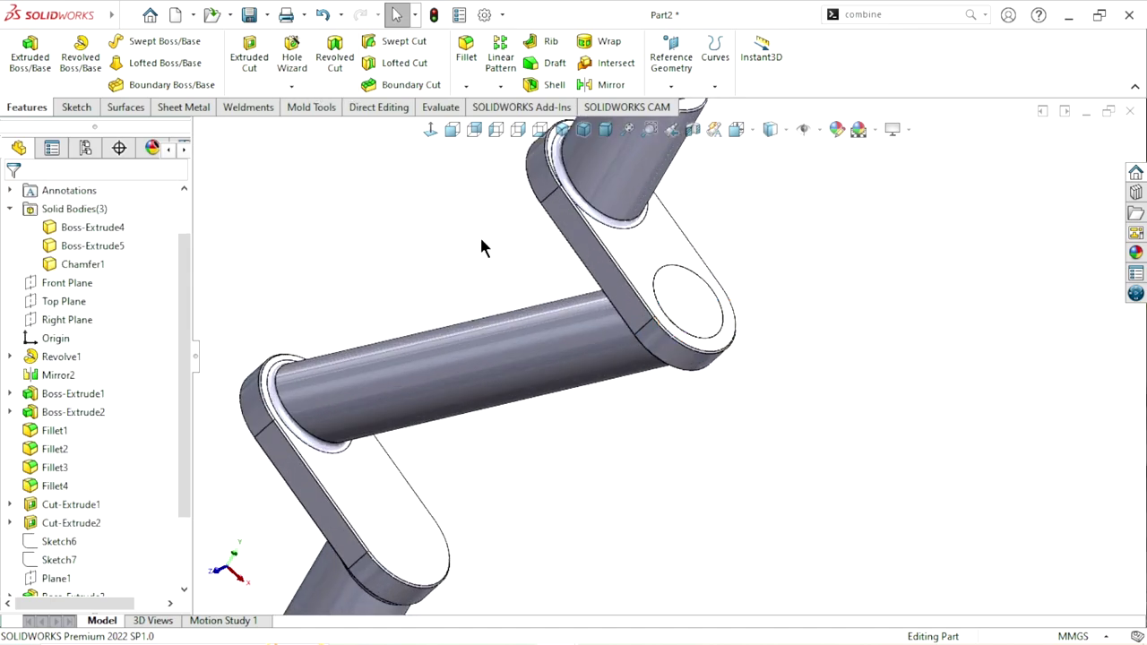
{"action": "left_click", "coordinate": [673, 302]}
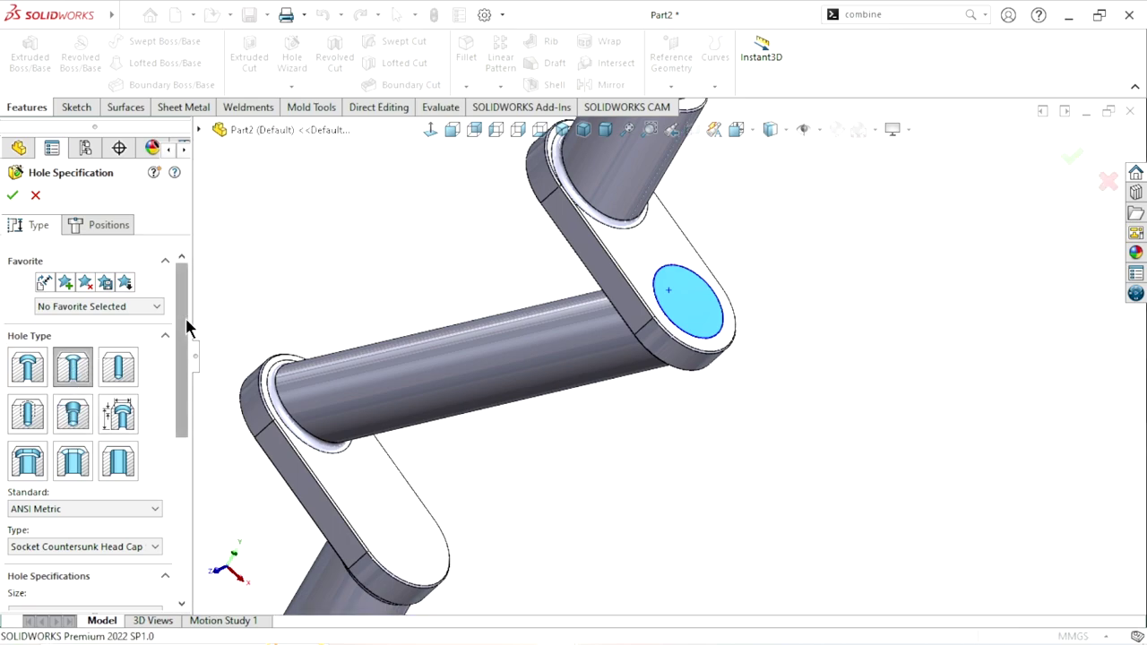
{"action": "scroll", "coordinate": [186, 318], "scroll_direction": "down", "scroll_amount": 1}
{"action": "scroll", "coordinate": [179, 322], "scroll_direction": "down", "scroll_amount": 1}
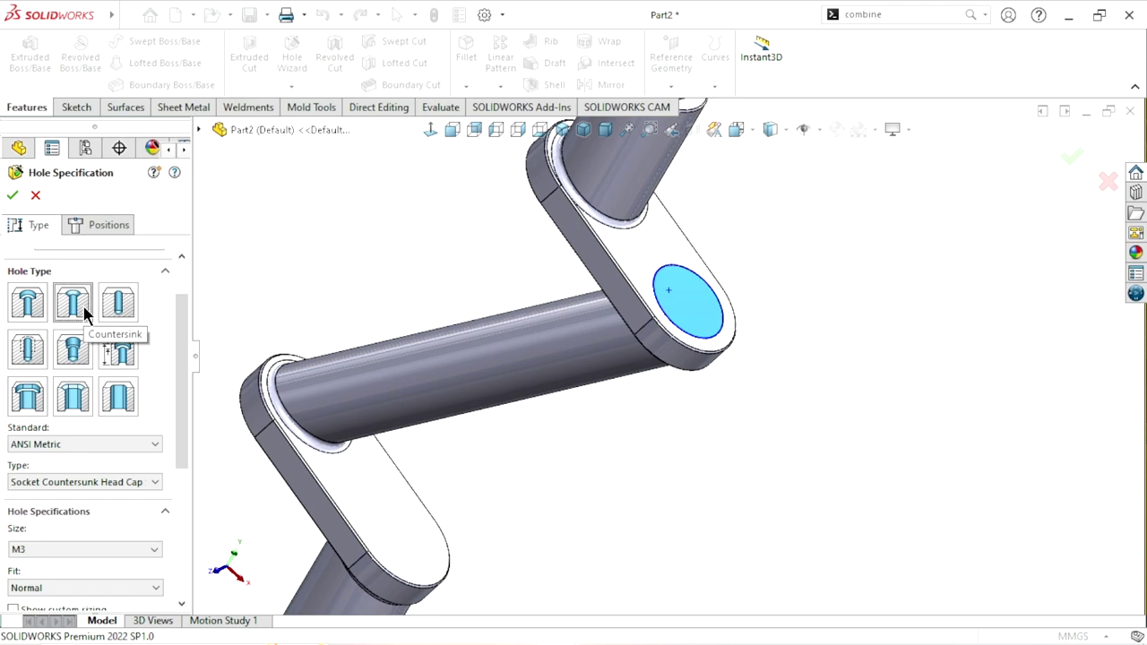
{"action": "scroll", "coordinate": [179, 308], "scroll_direction": "down", "scroll_amount": 3}
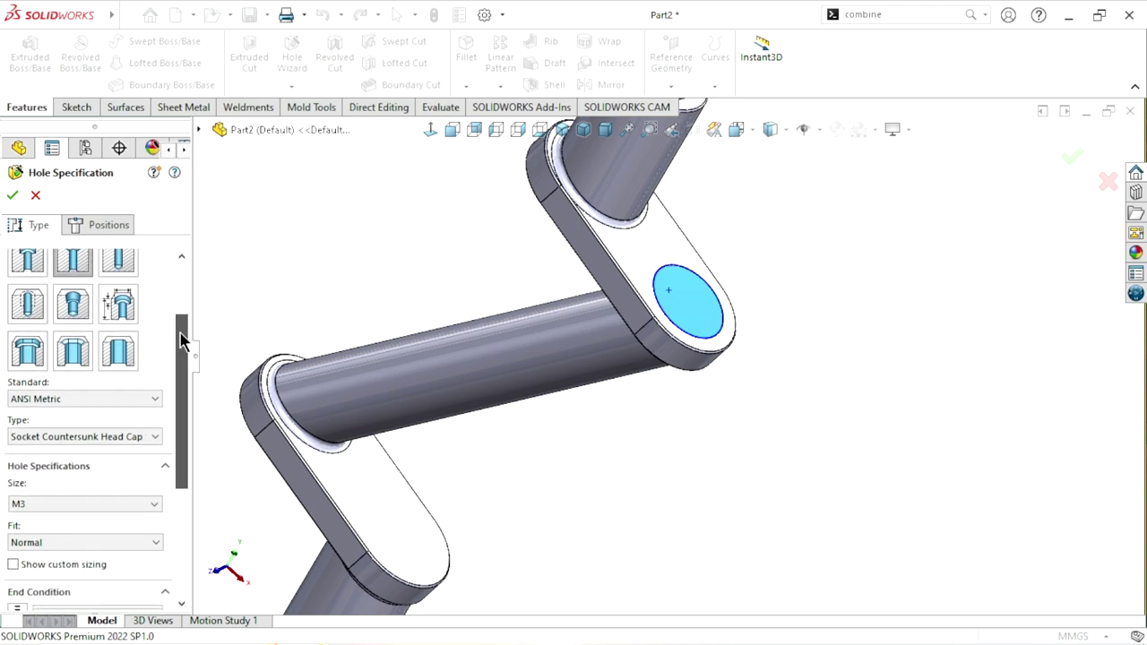
- Set an ANSI Metric Socket Countersunk Head Cap M3 countersink, Normal fit, Blind 6 mm
{"action": "left_click", "coordinate": [57, 341]}
{"action": "left_click", "coordinate": [56, 341]}
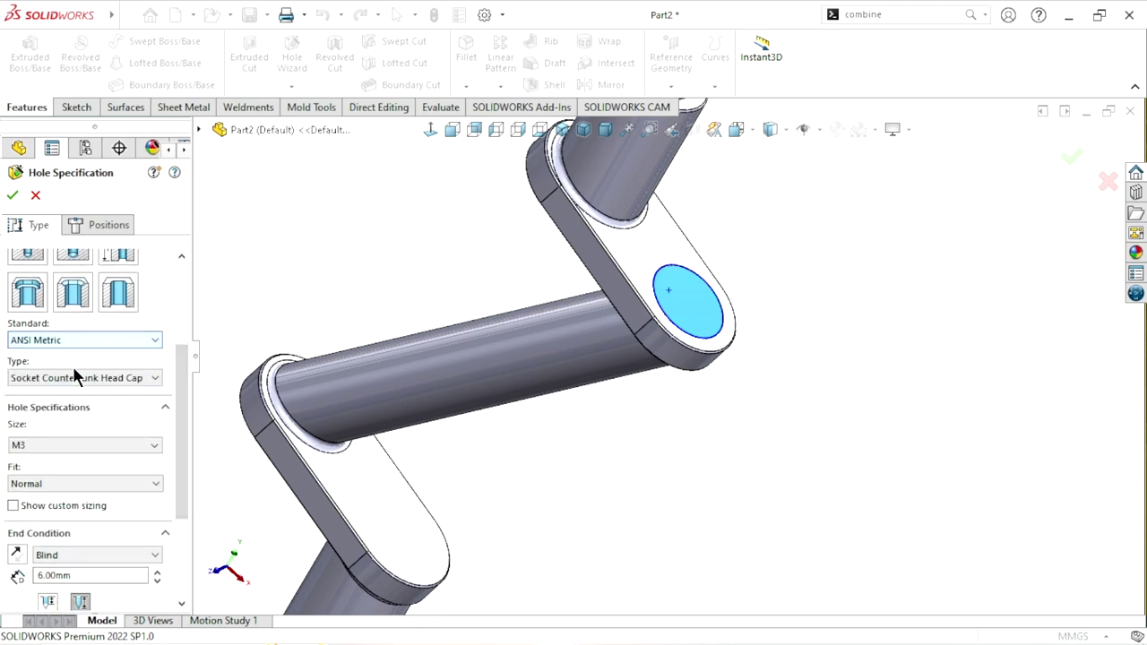
{"action": "left_click", "coordinate": [74, 378]}
{"action": "left_click", "coordinate": [61, 417]}
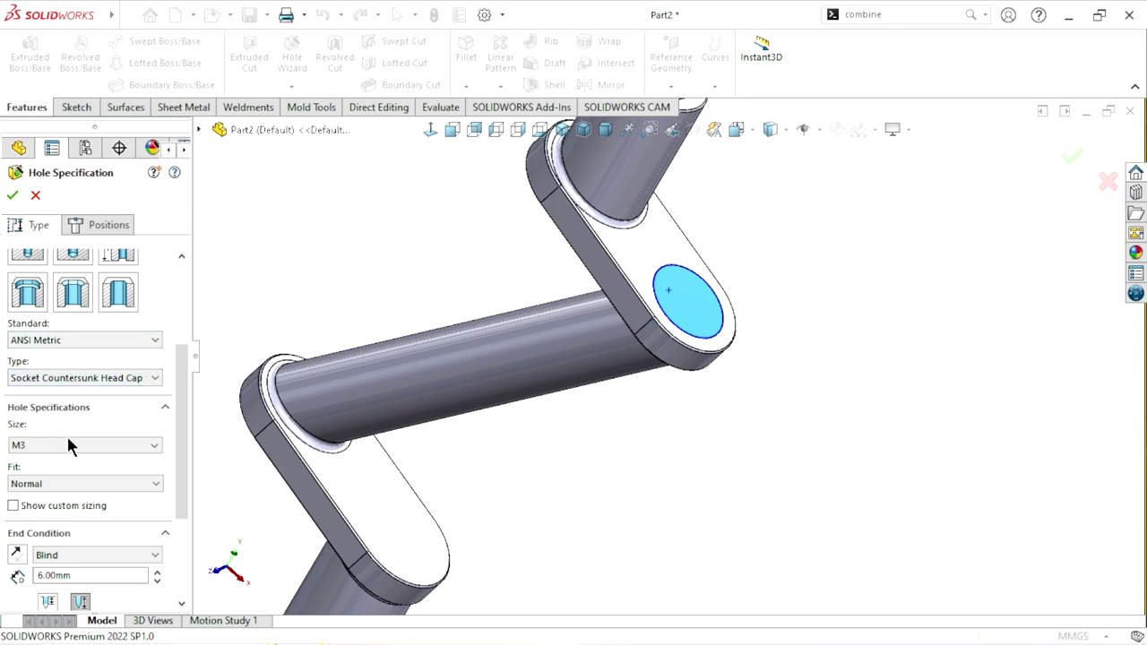
{"action": "left_click", "coordinate": [53, 461]}
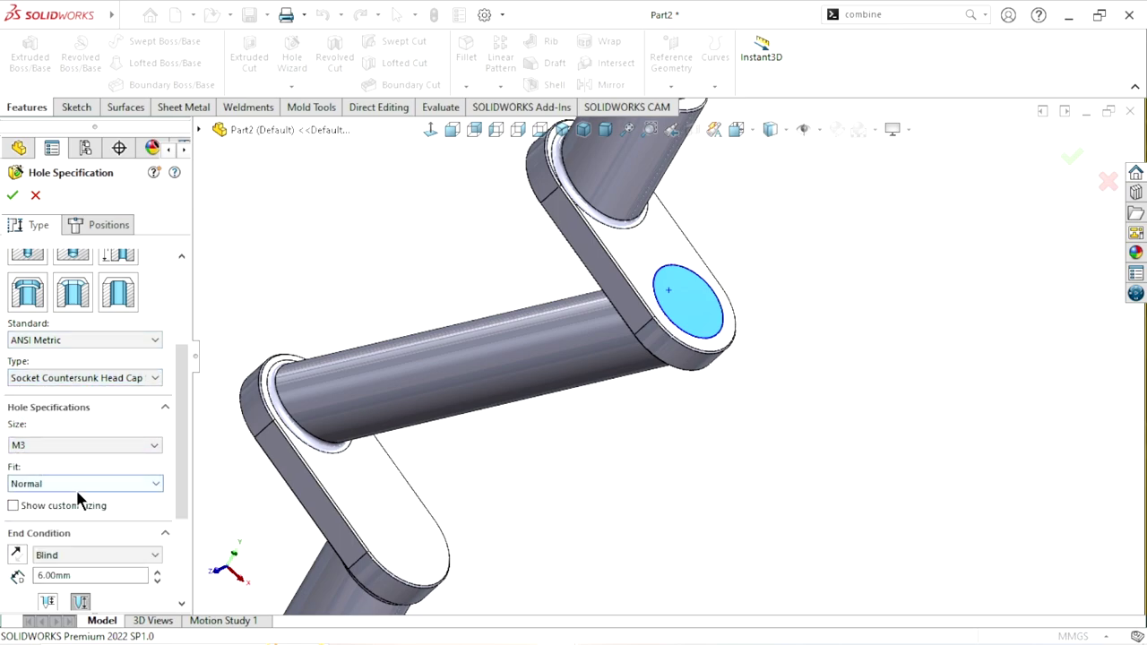
{"action": "scroll", "coordinate": [171, 428], "scroll_direction": "down", "scroll_amount": 2}
{"action": "scroll", "coordinate": [167, 473], "scroll_direction": "down", "scroll_amount": 2}
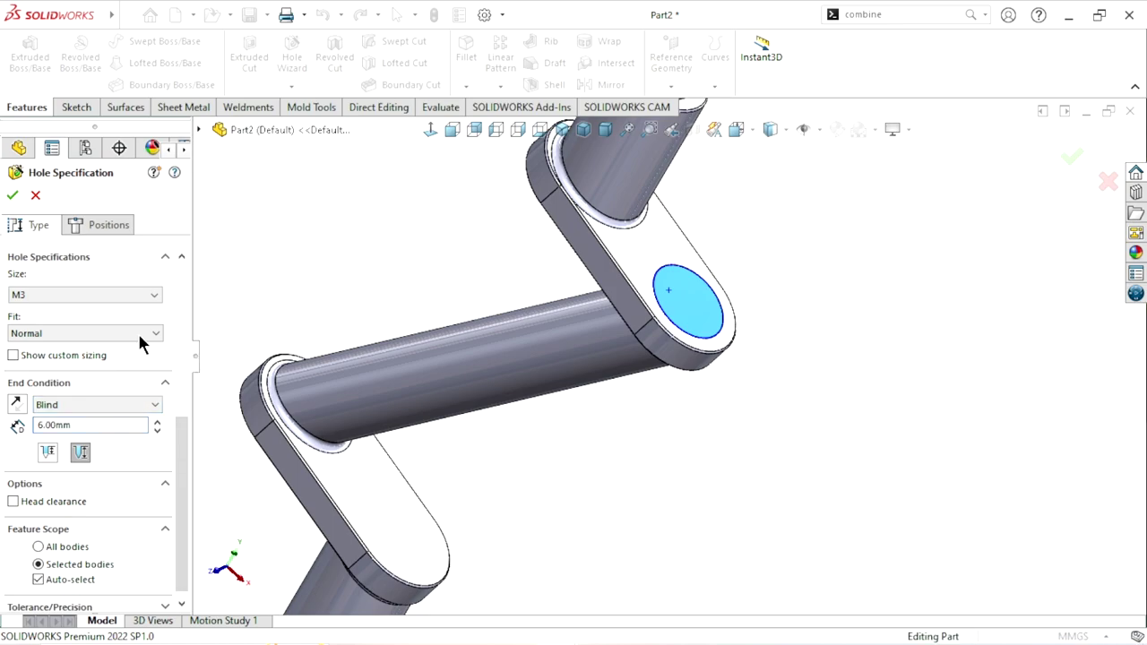
- Place the countersunk hole at the circle's centre and confirm it
{"action": "left_click", "coordinate": [109, 226]}
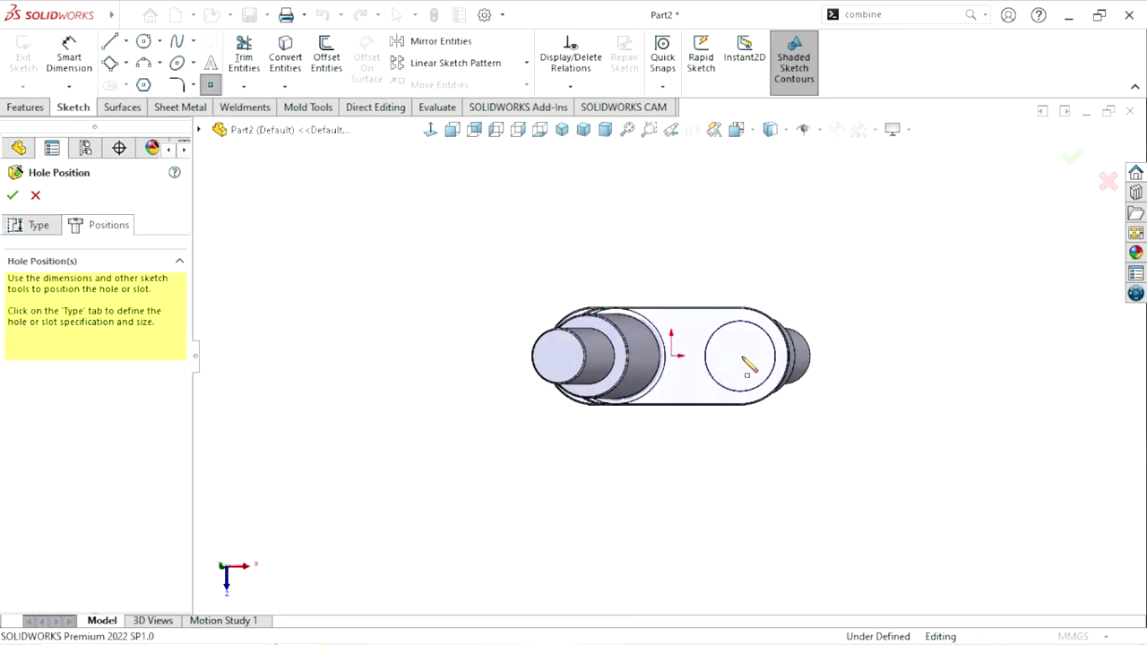
{"action": "scroll", "coordinate": [762, 358], "scroll_direction": "down", "scroll_amount": 5}
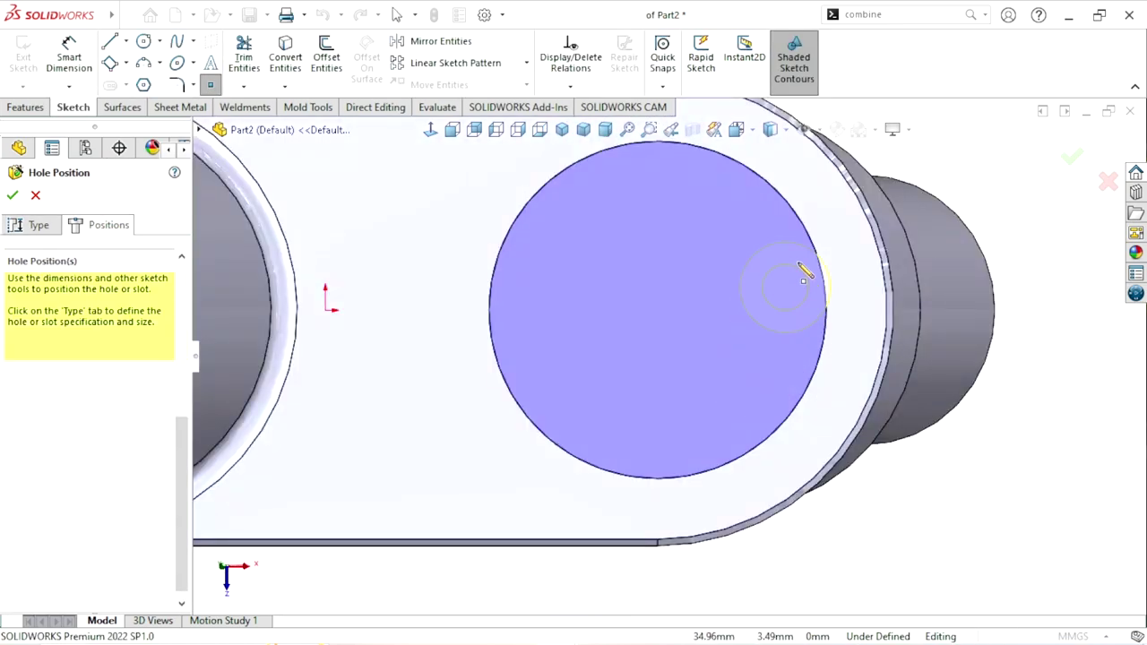
{"action": "left_click", "coordinate": [658, 311]}
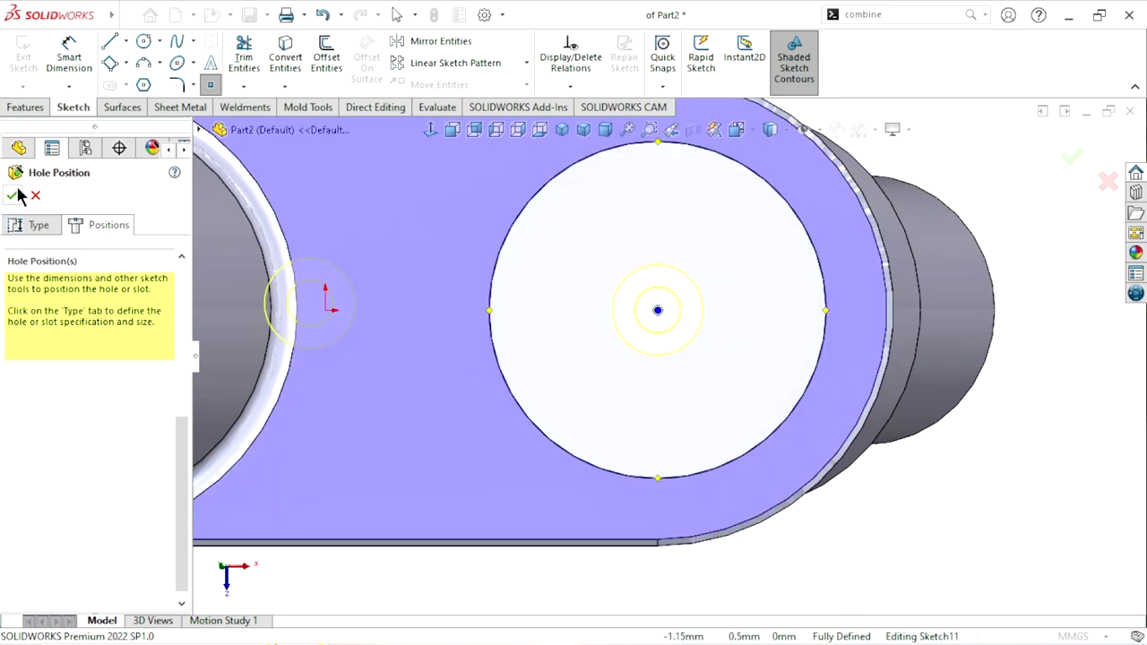
{"action": "left_click", "coordinate": [14, 195]}
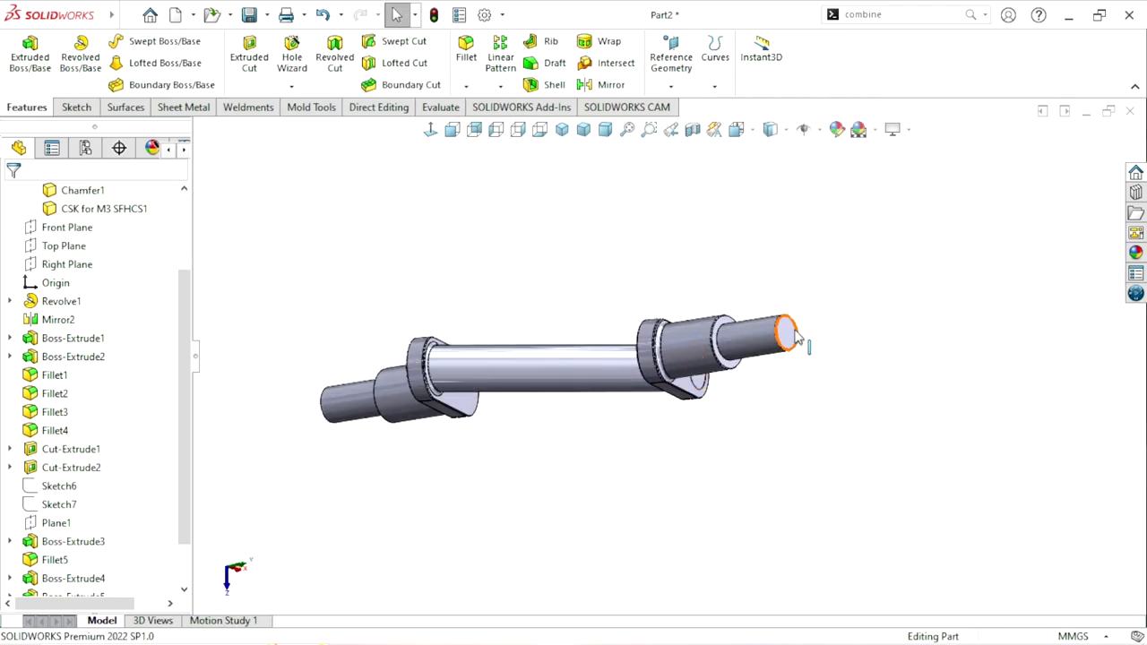
- Select the shaft end face, view it Normal To, and start an M3 countersunk hole
{"action": "left_click", "coordinate": [796, 336]}
{"action": "left_click", "coordinate": [431, 133]}
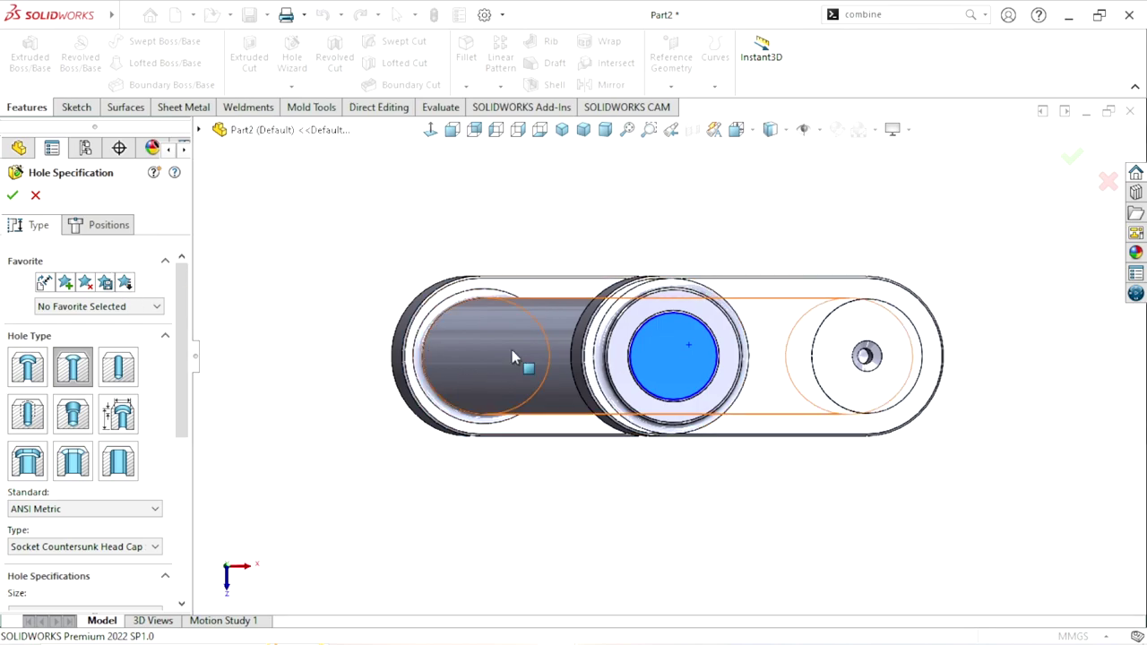
{"action": "mouse_move", "coordinate": [184, 301]}
{"action": "left_mouse_down"}
{"action": "mouse_move", "coordinate": [184, 453]}
{"action": "mouse_move", "coordinate": [189, 408]}
{"action": "mouse_move", "coordinate": [96, 336]}
{"action": "left_mouse_up"}
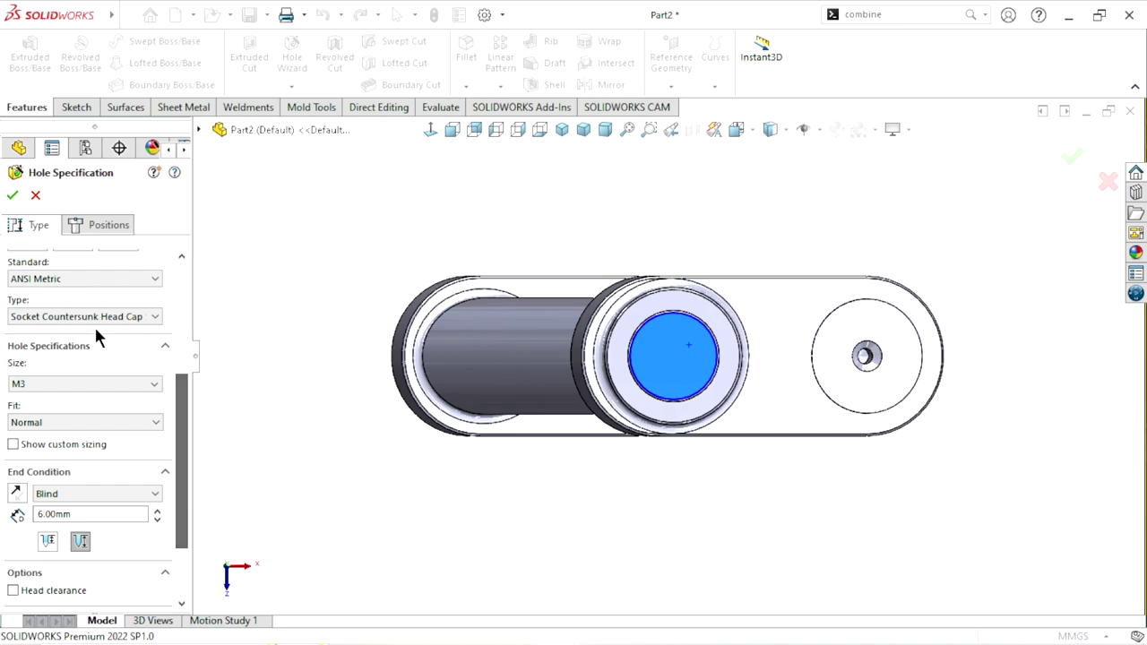
{"action": "scroll", "coordinate": [190, 430], "scroll_direction": "down", "scroll_amount": 2}
{"action": "scroll", "coordinate": [98, 506], "scroll_direction": "down", "scroll_amount": 2}
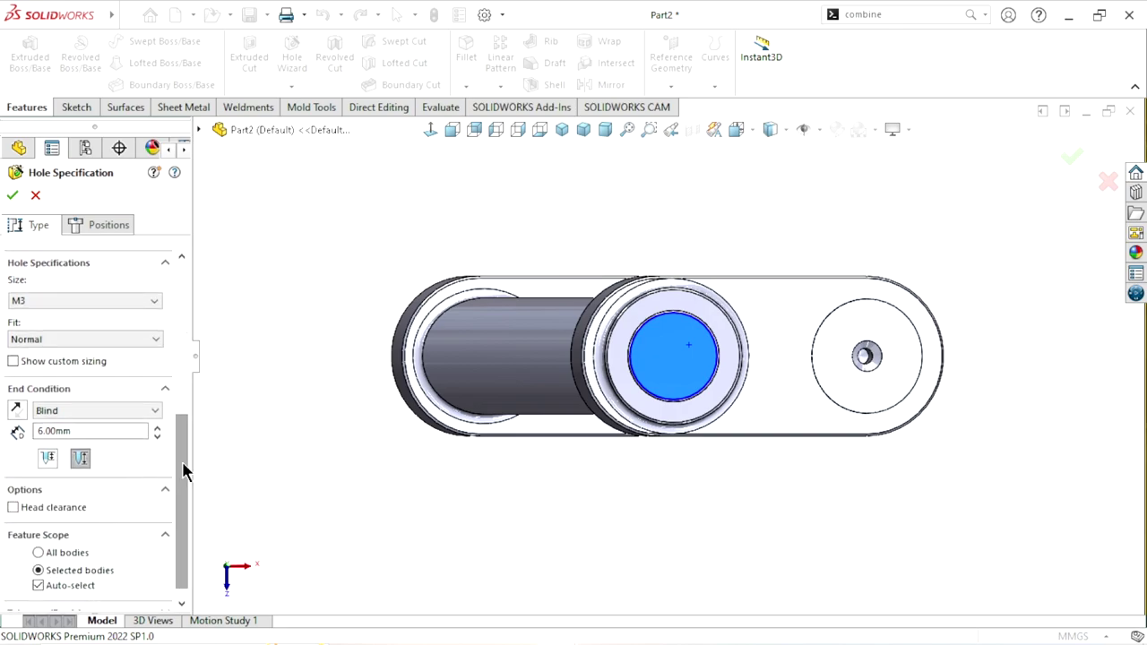
{"action": "left_click_drag", "start_coordinate": [183, 472], "coordinate": [202, 284]}
- Position the hole at the end face's centre and confirm it
{"action": "left_click", "coordinate": [108, 224]}
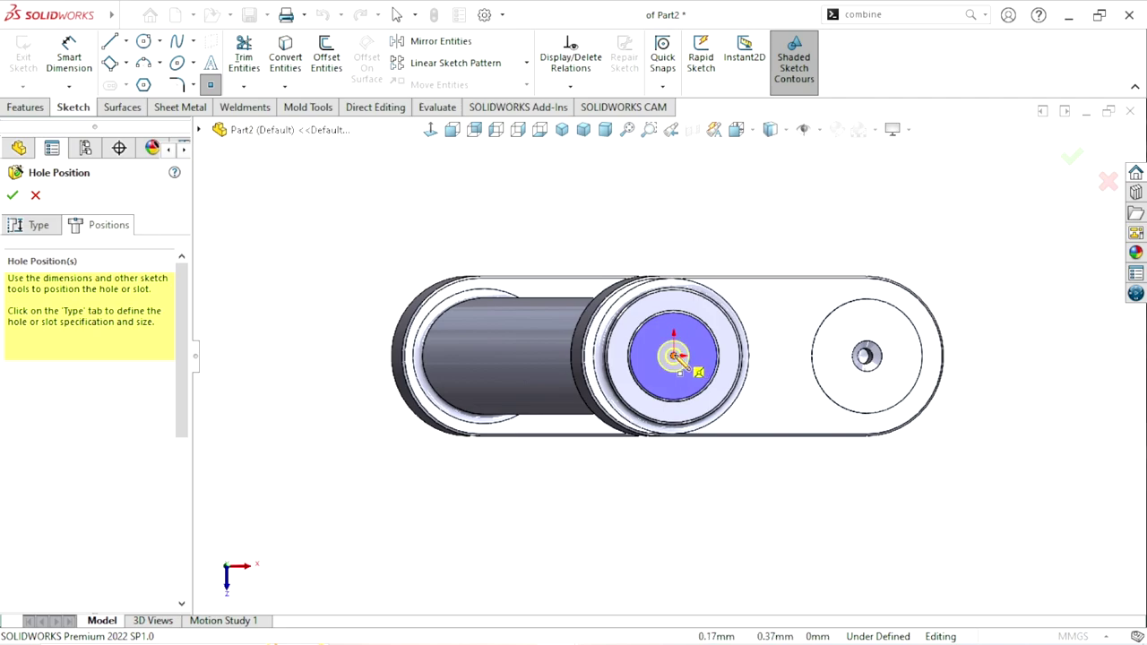
{"action": "left_click", "coordinate": [485, 372]}
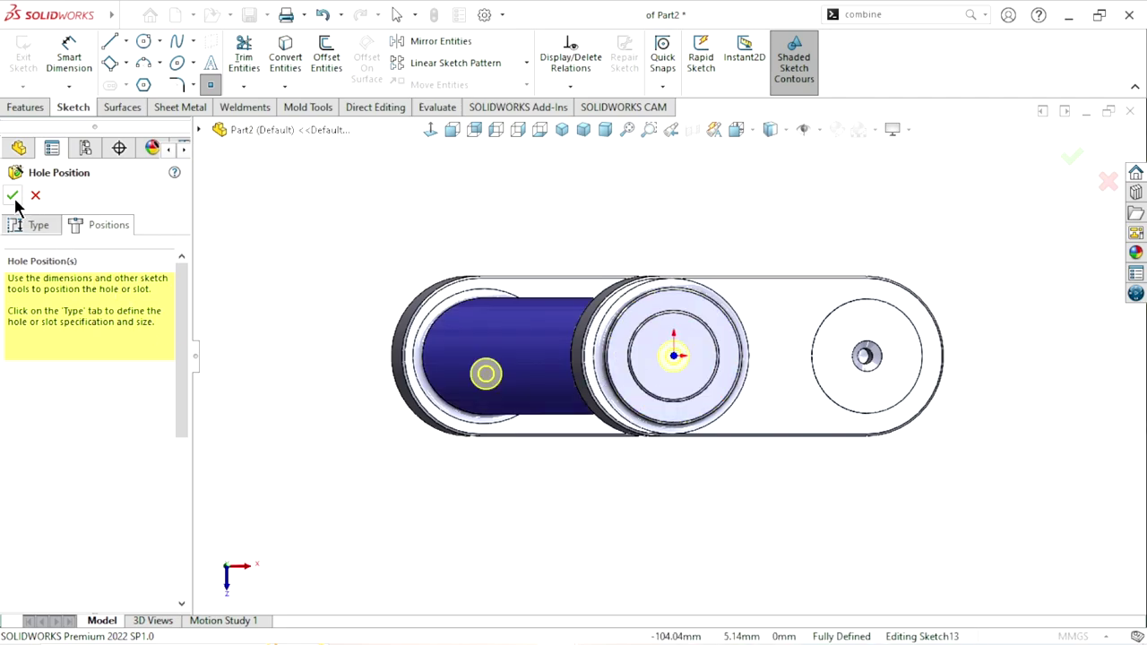
{"action": "key", "text": "Return"}
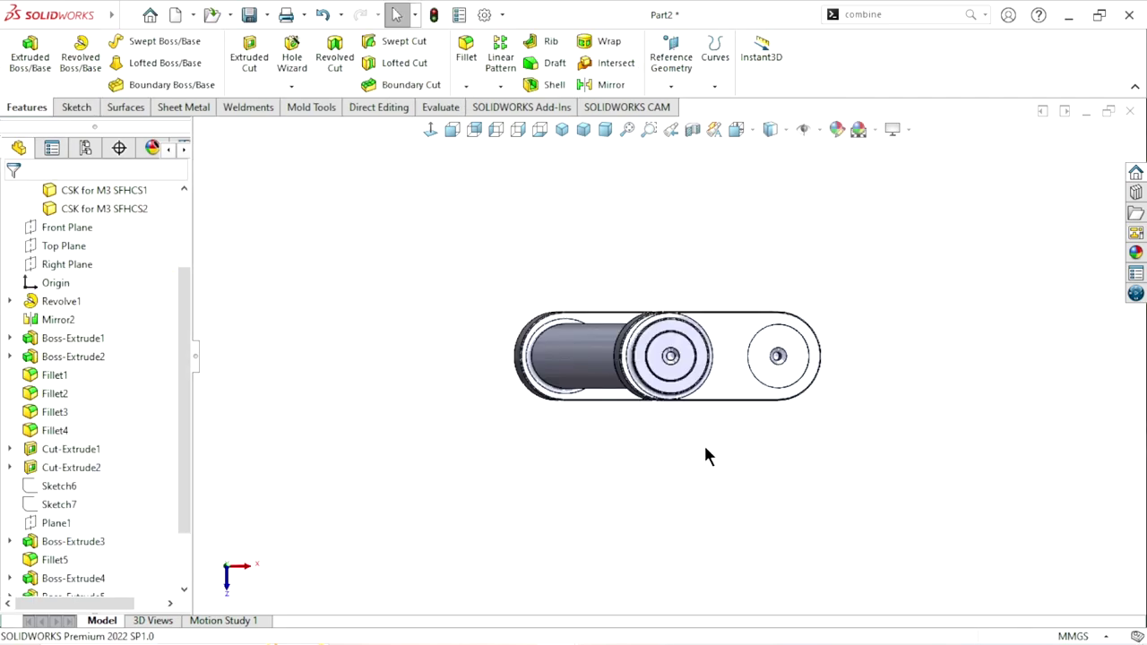
- Add an M3 countersunk hole centred on the circular face of the other crank web
{"action": "mouse_move", "coordinate": [736, 431]}
{"action": "middle_mouse_down"}
{"action": "mouse_move", "coordinate": [797, 415]}
{"action": "mouse_move", "coordinate": [697, 371]}
{"action": "mouse_move", "coordinate": [584, 402]}
{"action": "mouse_move", "coordinate": [646, 435]}
{"action": "mouse_move", "coordinate": [654, 412]}
{"action": "middle_mouse_up"}
{"action": "left_click", "coordinate": [595, 379]}
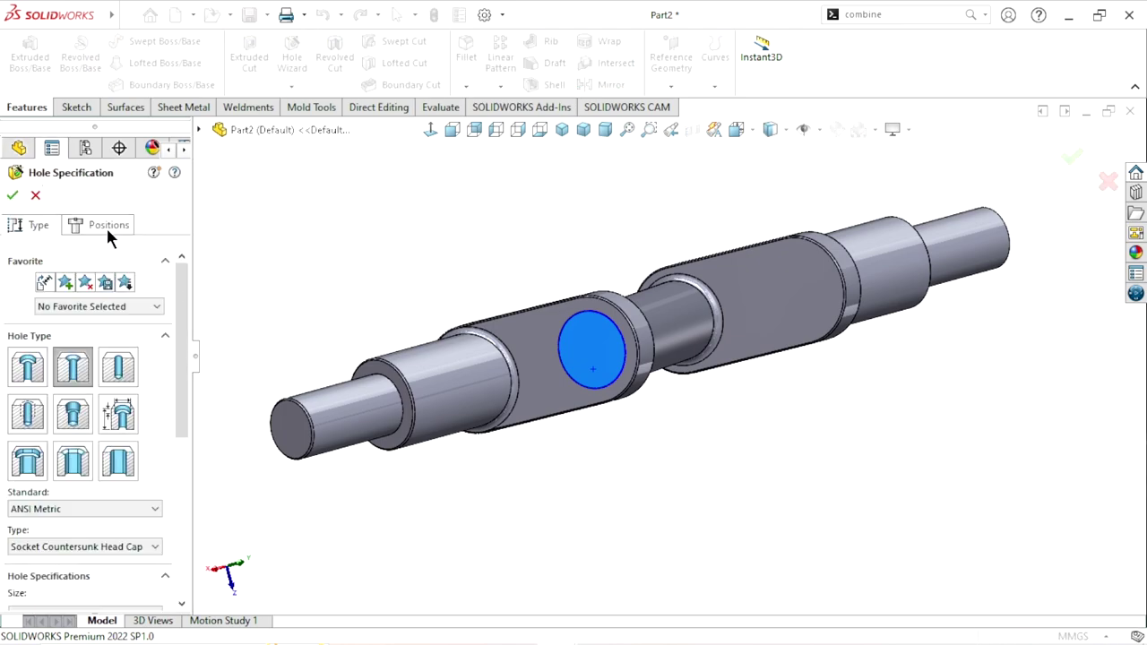
{"action": "left_click", "coordinate": [104, 225]}
{"action": "scroll", "coordinate": [825, 372], "scroll_direction": "down", "scroll_amount": 4}
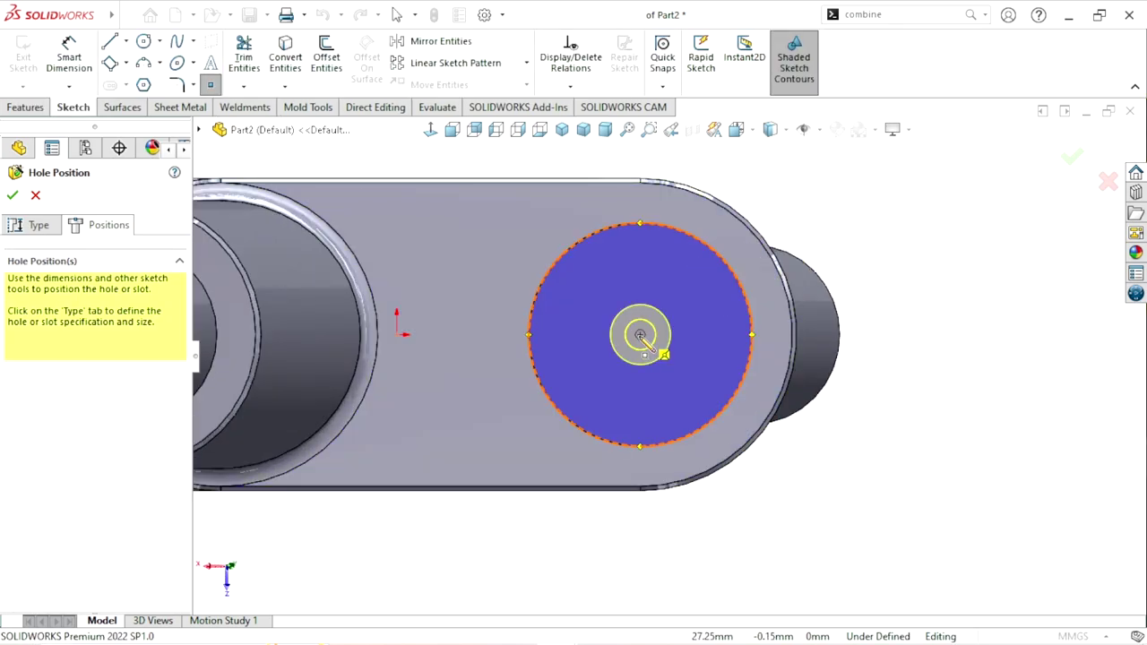
{"action": "left_click", "coordinate": [640, 335]}
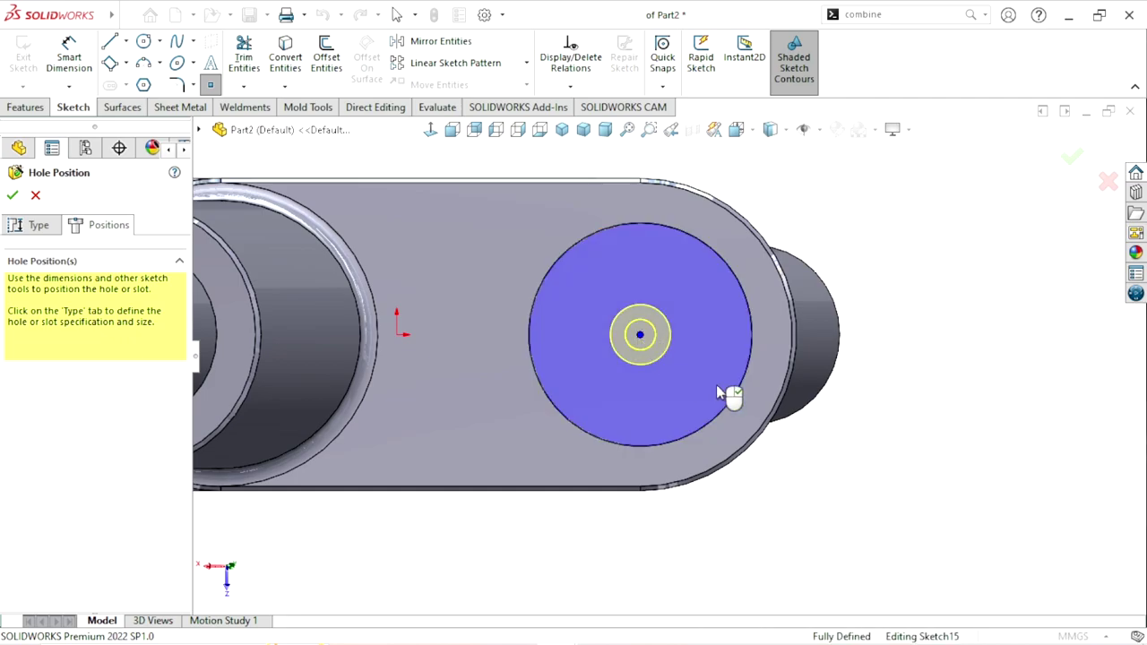
{"action": "scroll", "coordinate": [800, 405], "scroll_direction": "up", "scroll_amount": 3}
{"action": "scroll", "coordinate": [595, 407], "scroll_direction": "up", "scroll_amount": 2}
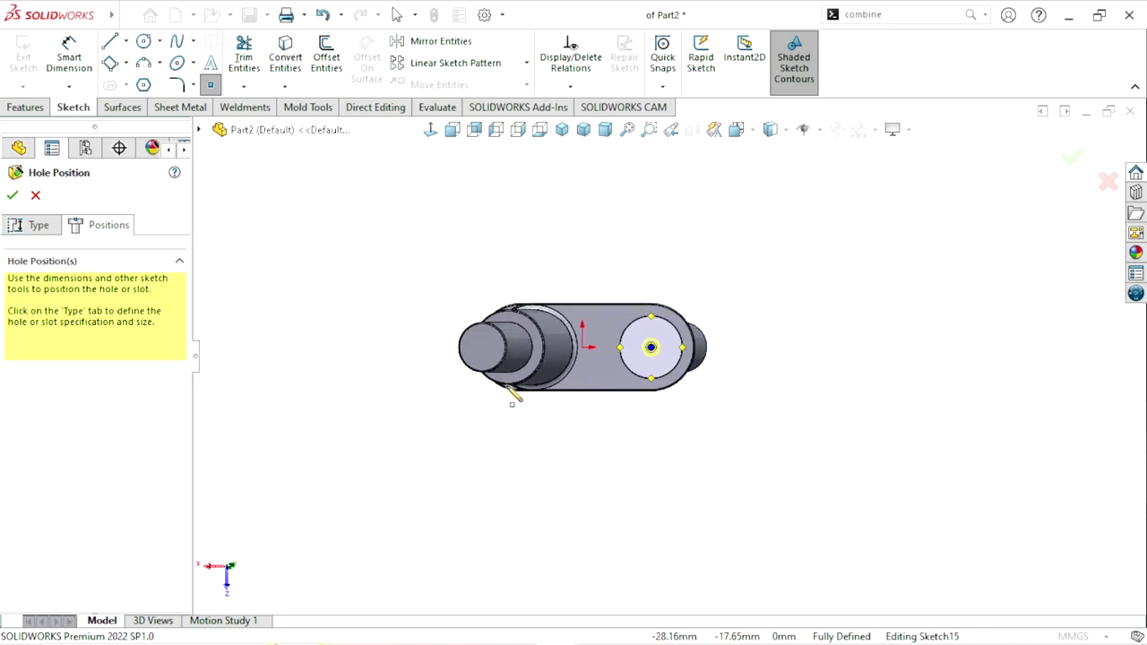
{"action": "left_click", "coordinate": [14, 197]}
- Add another M3 countersunk hole centred on the shaft's end face
{"action": "scroll", "coordinate": [568, 391], "scroll_direction": "down", "scroll_amount": 1}
{"action": "scroll", "coordinate": [568, 392], "scroll_direction": "down", "scroll_amount": 1}
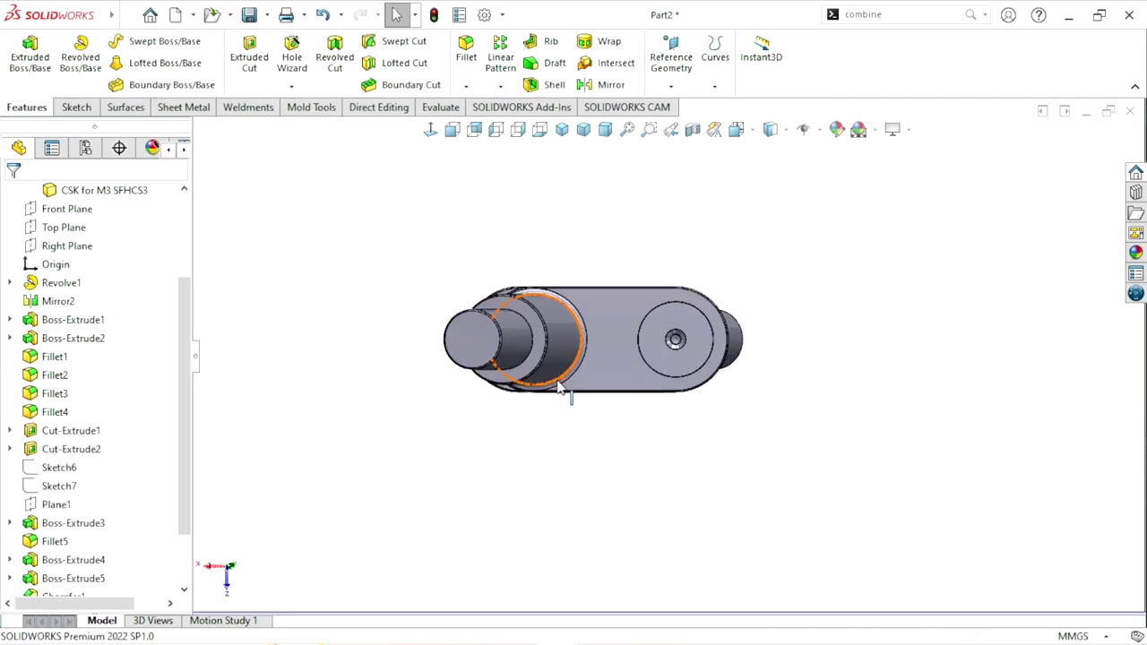
{"action": "scroll", "coordinate": [568, 392], "scroll_direction": "down", "scroll_amount": 3}
{"action": "left_click", "coordinate": [425, 330]}
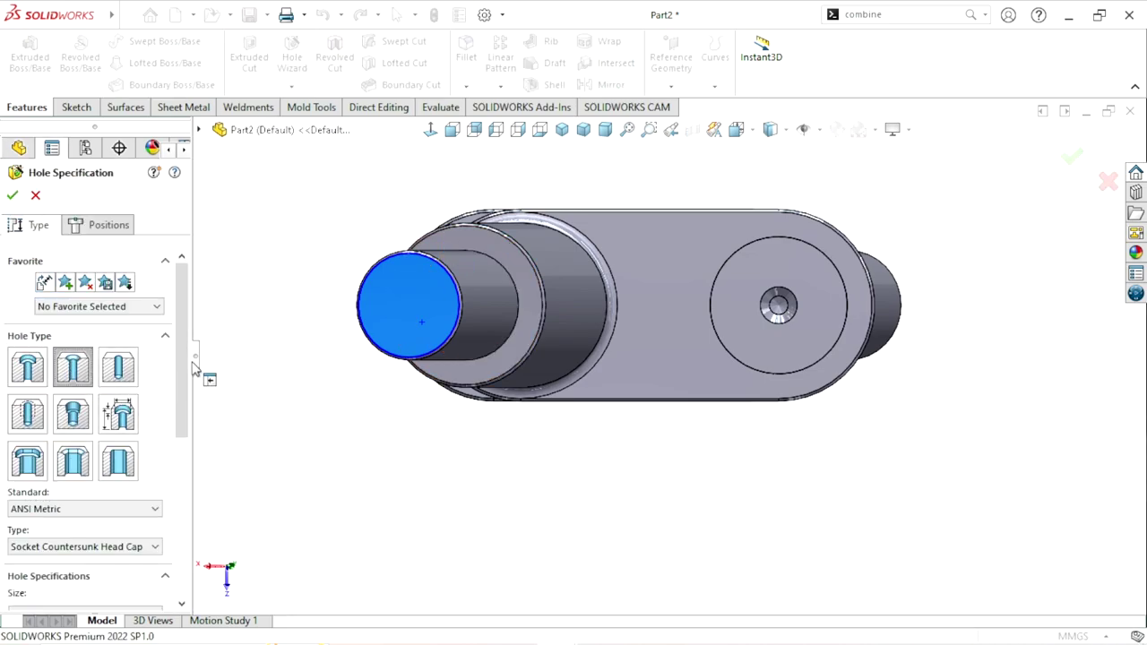
{"action": "scroll", "coordinate": [184, 386], "scroll_direction": "down", "scroll_amount": 1}
{"action": "scroll", "coordinate": [183, 386], "scroll_direction": "up", "scroll_amount": 1}
{"action": "left_click", "coordinate": [95, 221]}
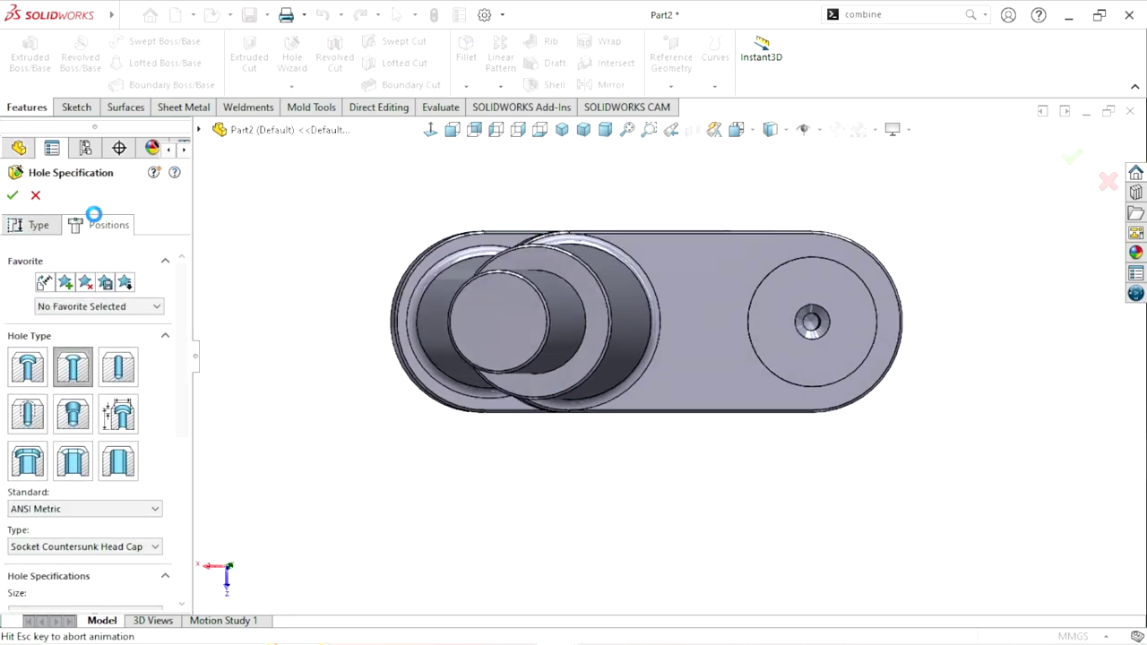
{"action": "left_click", "coordinate": [662, 356]}
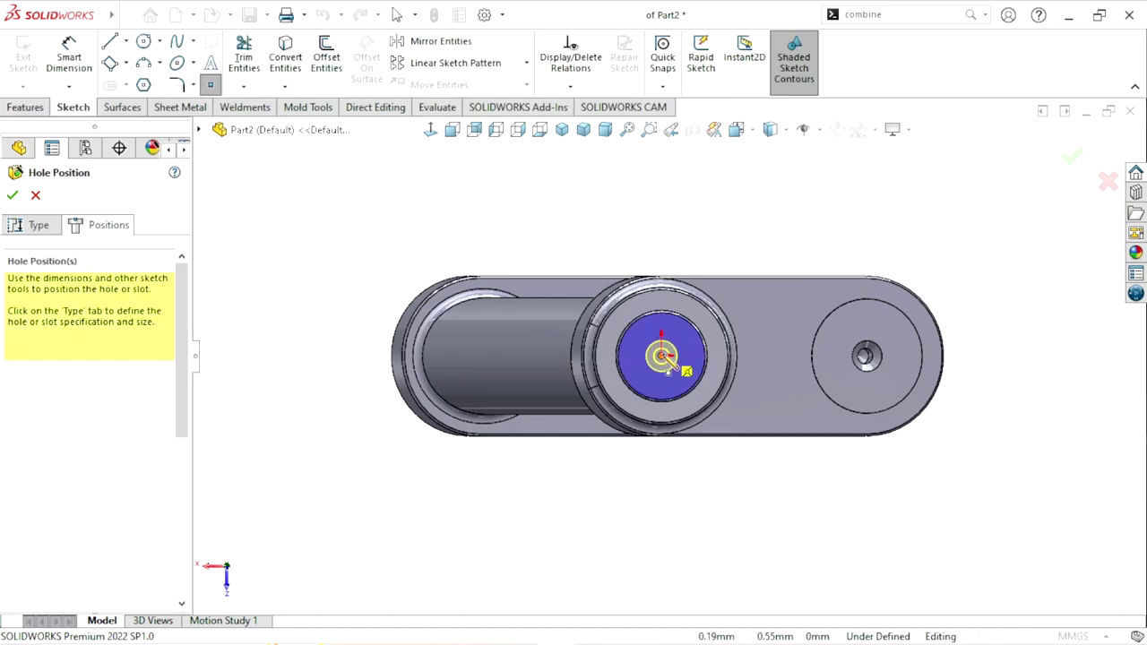
{"action": "left_click", "coordinate": [662, 355]}
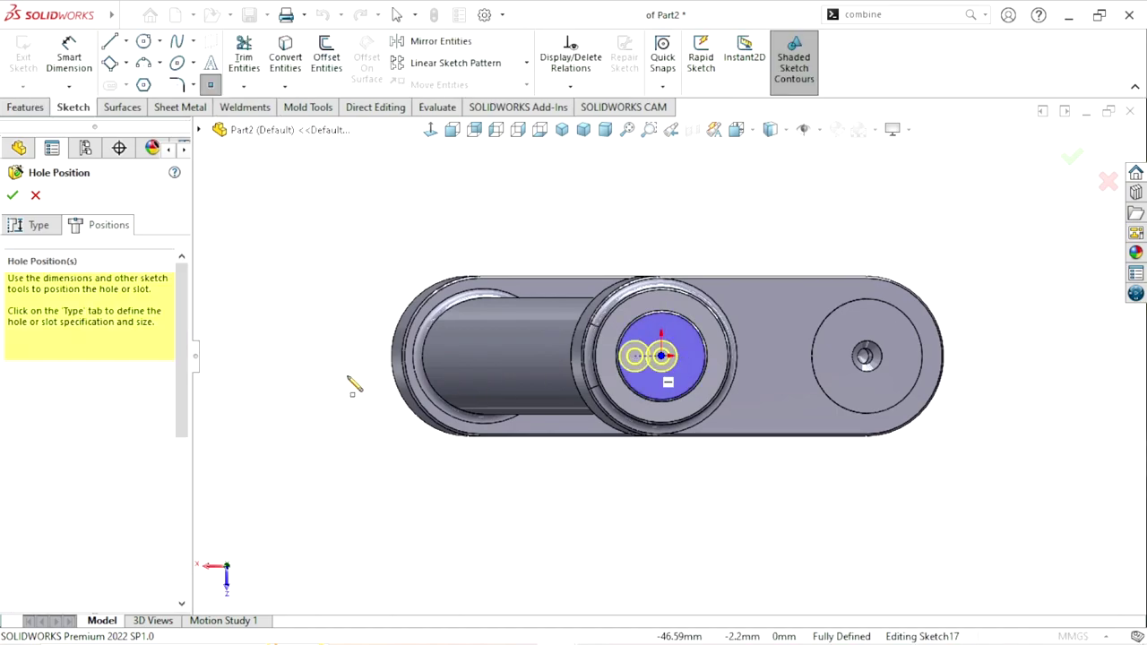
{"action": "left_click", "coordinate": [12, 195]}
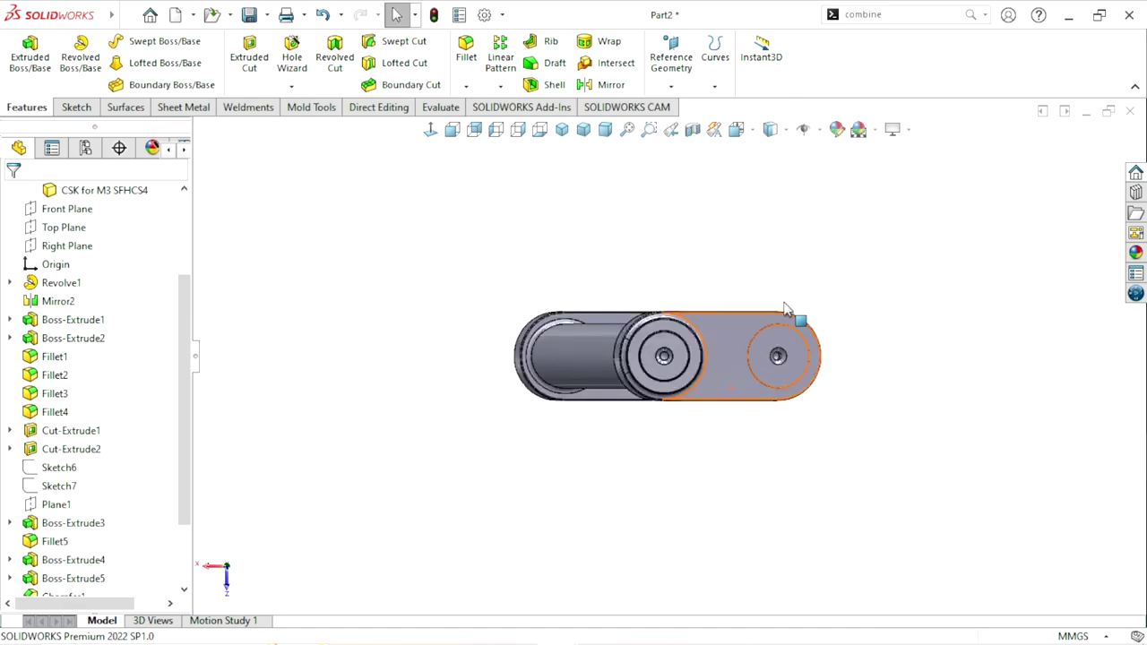
{"action": "mouse_move", "coordinate": [785, 310]}
{"action": "middle_mouse_down"}
{"action": "mouse_move", "coordinate": [703, 365]}
{"action": "mouse_move", "coordinate": [729, 432]}
{"action": "mouse_move", "coordinate": [748, 311]}
{"action": "mouse_move", "coordinate": [751, 367]}
{"action": "mouse_move", "coordinate": [663, 341]}
{"action": "mouse_move", "coordinate": [740, 328]}
{"action": "mouse_move", "coordinate": [747, 384]}
{"action": "mouse_move", "coordinate": [681, 379]}
{"action": "mouse_move", "coordinate": [778, 352]}
{"action": "middle_mouse_up"}
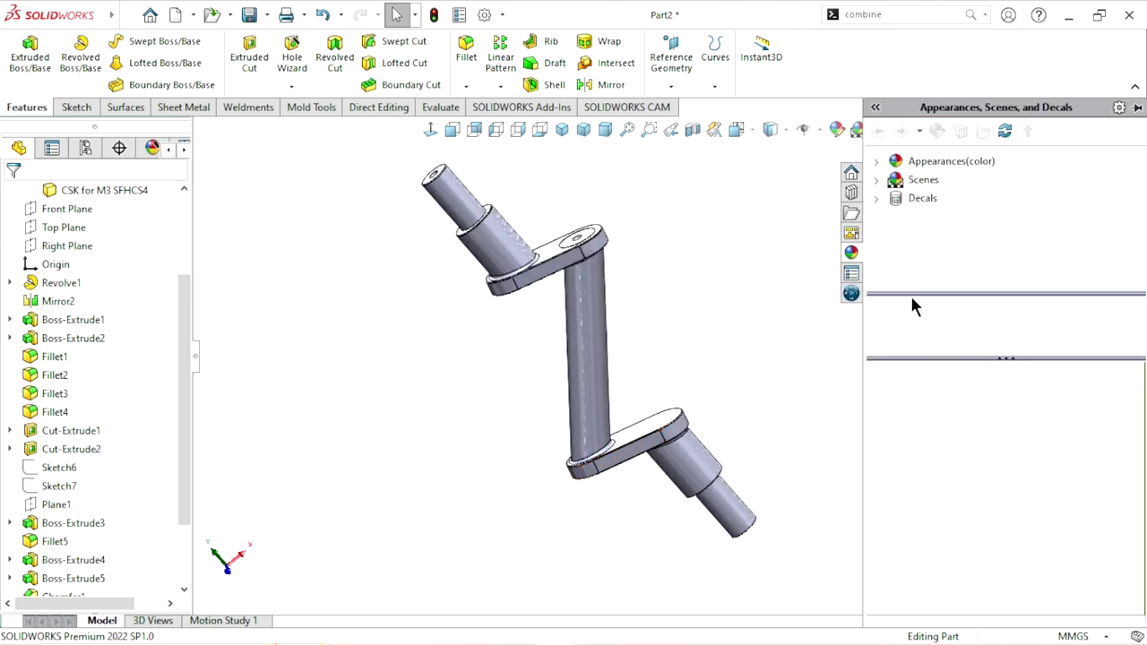
- Apply polished nickel from Appearances(color) > Metal > Nickel to the whole crankshaft
{"action": "left_click", "coordinate": [942, 165]}
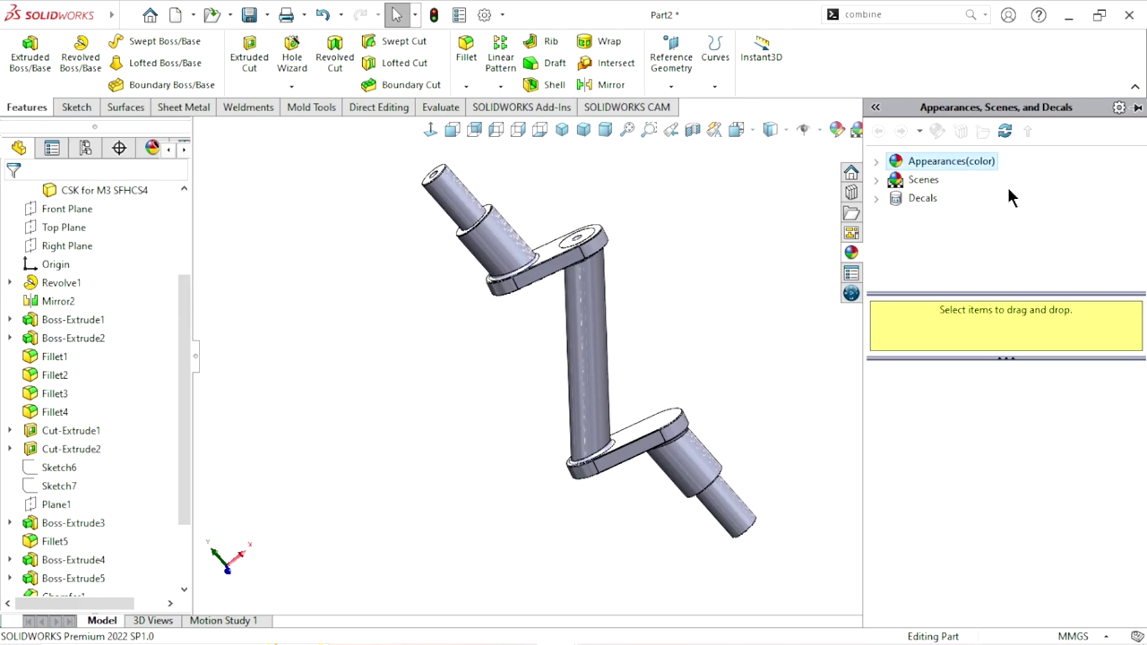
{"action": "left_click", "coordinate": [878, 161]}
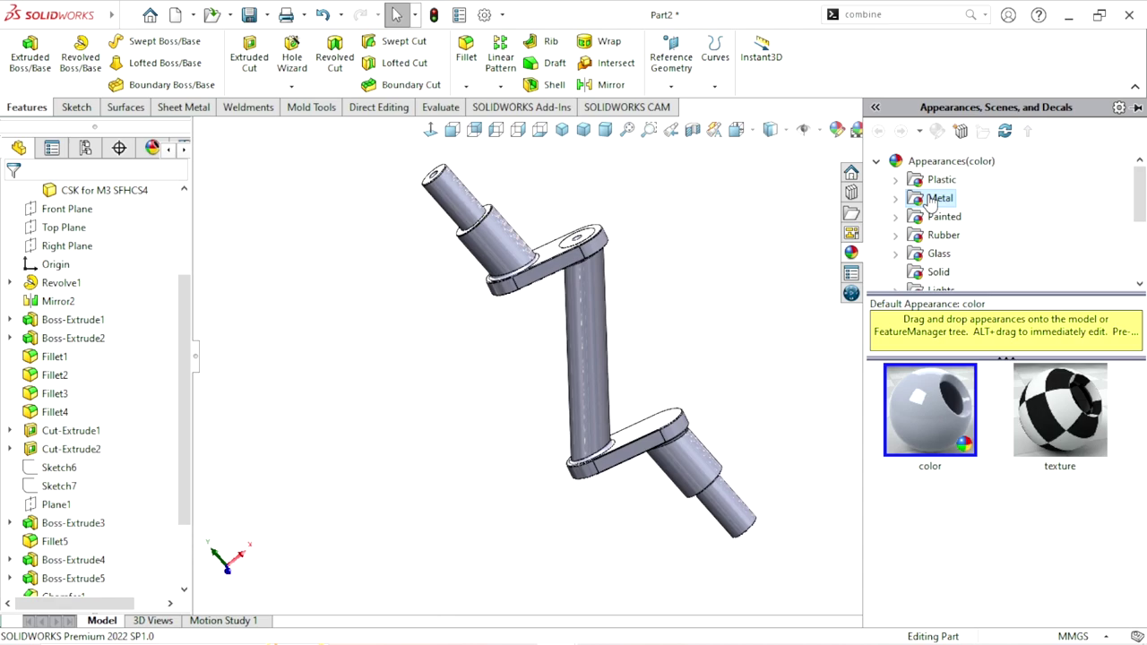
{"action": "left_click", "coordinate": [932, 199]}
{"action": "left_click", "coordinate": [892, 163]}
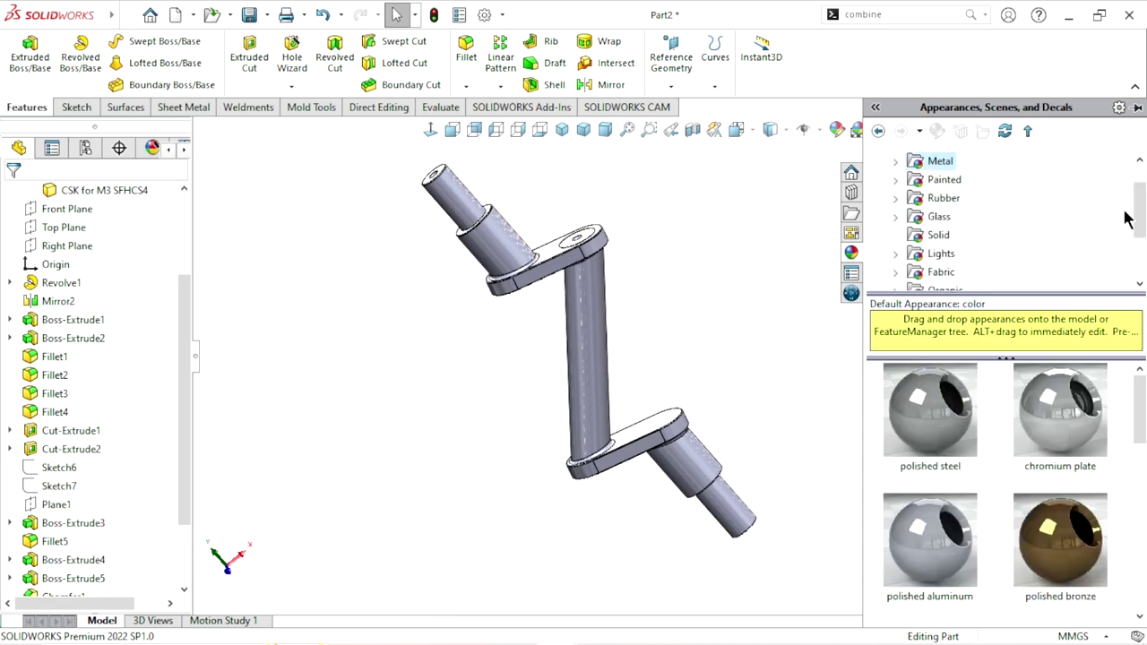
{"action": "left_click_drag", "start_coordinate": [1140, 212], "coordinate": [1141, 220]}
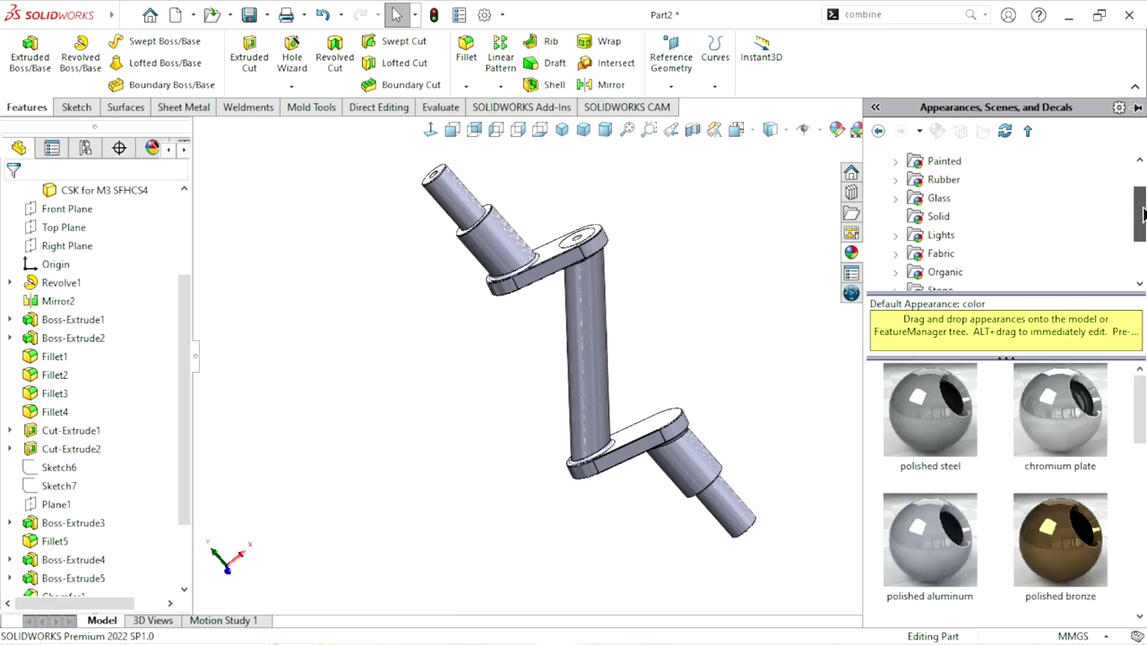
{"action": "left_click", "coordinate": [894, 182]}
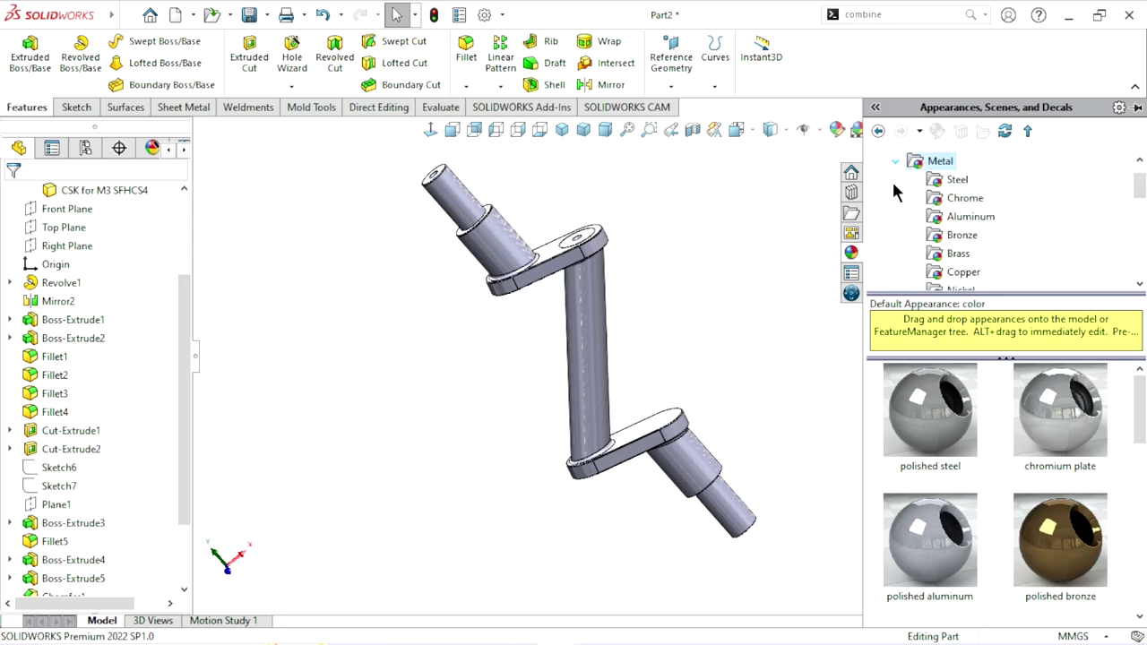
{"action": "left_click_drag", "start_coordinate": [1141, 188], "coordinate": [1142, 195]}
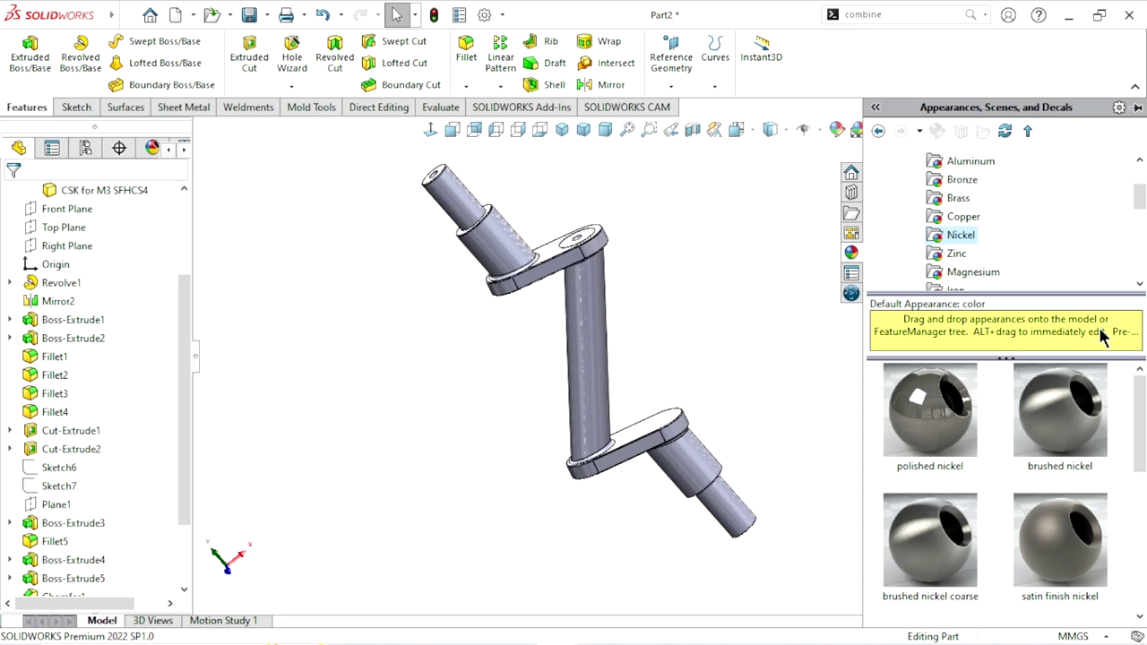
{"action": "double_click", "coordinate": [910, 412]}
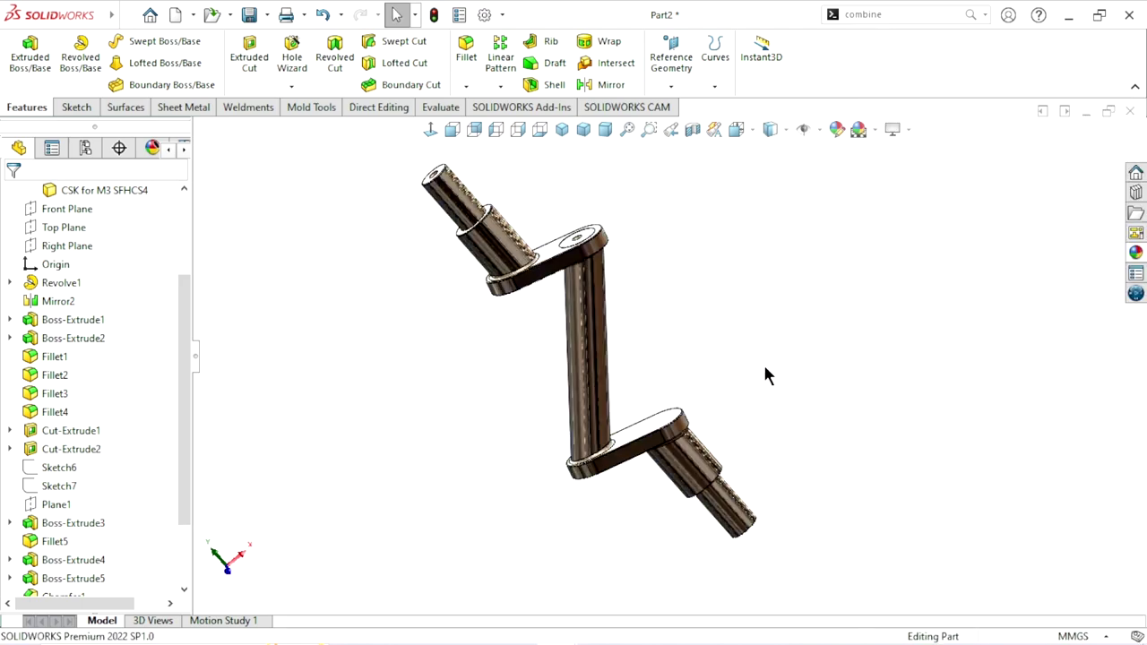
- Orbit and zoom around the nickel crankshaft to inspect it along its end faces
{"action": "mouse_move", "coordinate": [751, 338]}
{"action": "middle_mouse_down"}
{"action": "mouse_move", "coordinate": [690, 368]}
{"action": "mouse_move", "coordinate": [692, 337]}
{"action": "mouse_move", "coordinate": [748, 410]}
{"action": "mouse_move", "coordinate": [676, 399]}
{"action": "mouse_move", "coordinate": [781, 364]}
{"action": "mouse_move", "coordinate": [782, 348]}
{"action": "mouse_move", "coordinate": [735, 397]}
{"action": "mouse_move", "coordinate": [768, 328]}
{"action": "mouse_move", "coordinate": [799, 313]}
{"action": "mouse_move", "coordinate": [701, 407]}
{"action": "mouse_move", "coordinate": [670, 348]}
{"action": "mouse_move", "coordinate": [709, 384]}
{"action": "mouse_move", "coordinate": [717, 422]}
{"action": "middle_mouse_up"}
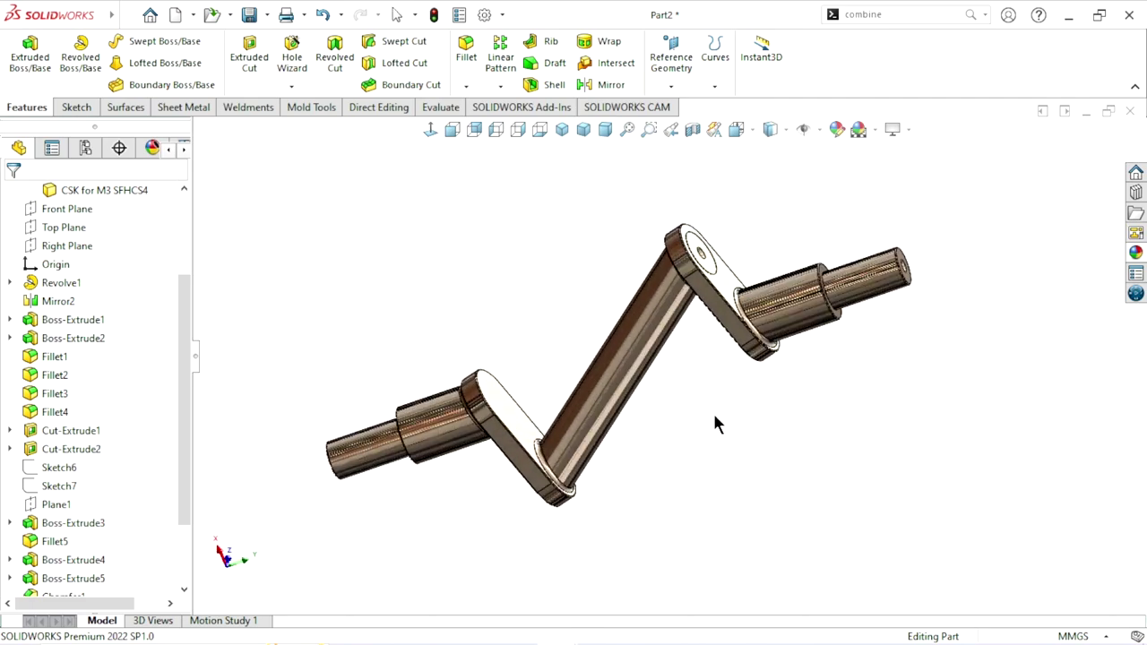
{"action": "scroll", "coordinate": [684, 354], "scroll_direction": "up", "scroll_amount": 4}
{"action": "scroll", "coordinate": [684, 362], "scroll_direction": "down", "scroll_amount": 3}
{"action": "middle_click_drag", "start_coordinate": [684, 362], "coordinate": [695, 307]}
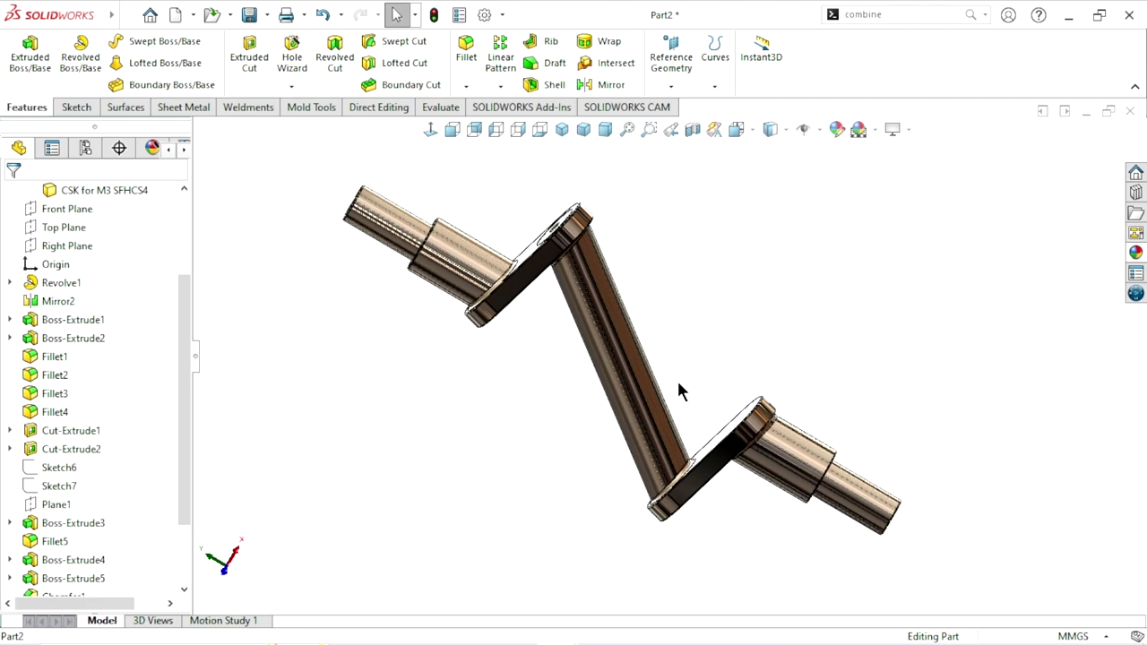
{"action": "scroll", "coordinate": [678, 388], "scroll_direction": "up", "scroll_amount": 2}
{"action": "scroll", "coordinate": [717, 367], "scroll_direction": "down", "scroll_amount": 2}
{"action": "scroll", "coordinate": [638, 428], "scroll_direction": "up", "scroll_amount": 2}
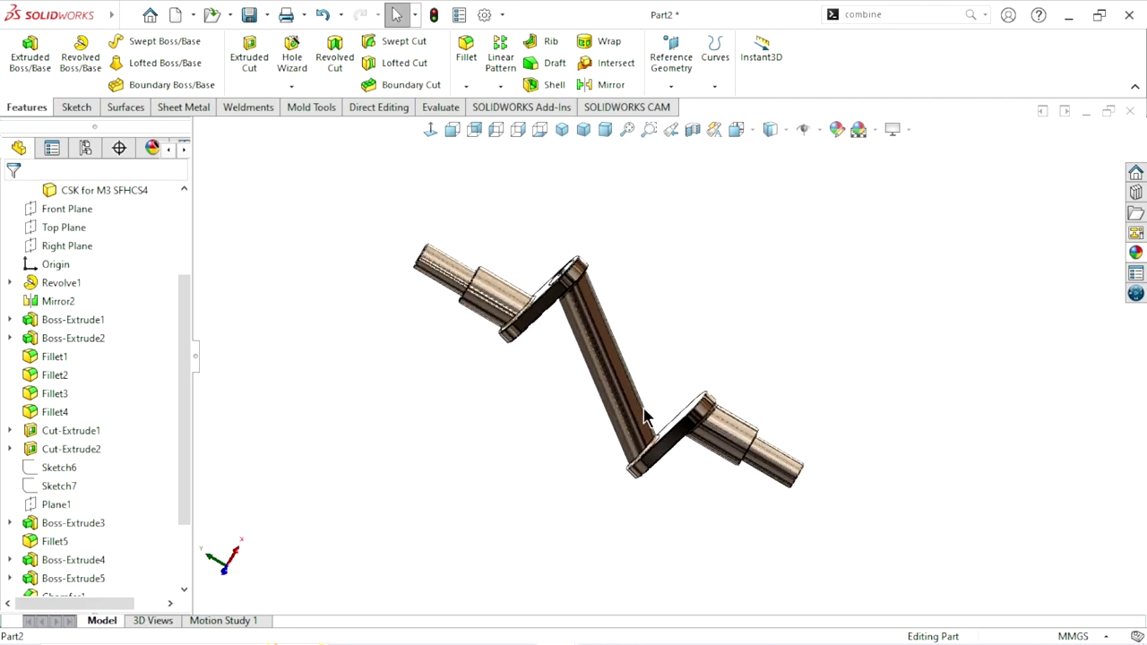
{"action": "scroll", "coordinate": [690, 387], "scroll_direction": "down", "scroll_amount": 2}
{"action": "mouse_move", "coordinate": [690, 387]}
{"action": "middle_mouse_down"}
{"action": "mouse_move", "coordinate": [632, 320]}
{"action": "mouse_move", "coordinate": [652, 414]}
{"action": "middle_mouse_up"}
{"action": "scroll", "coordinate": [652, 414], "scroll_direction": "up", "scroll_amount": 3}
{"action": "scroll", "coordinate": [717, 376], "scroll_direction": "down", "scroll_amount": 3}
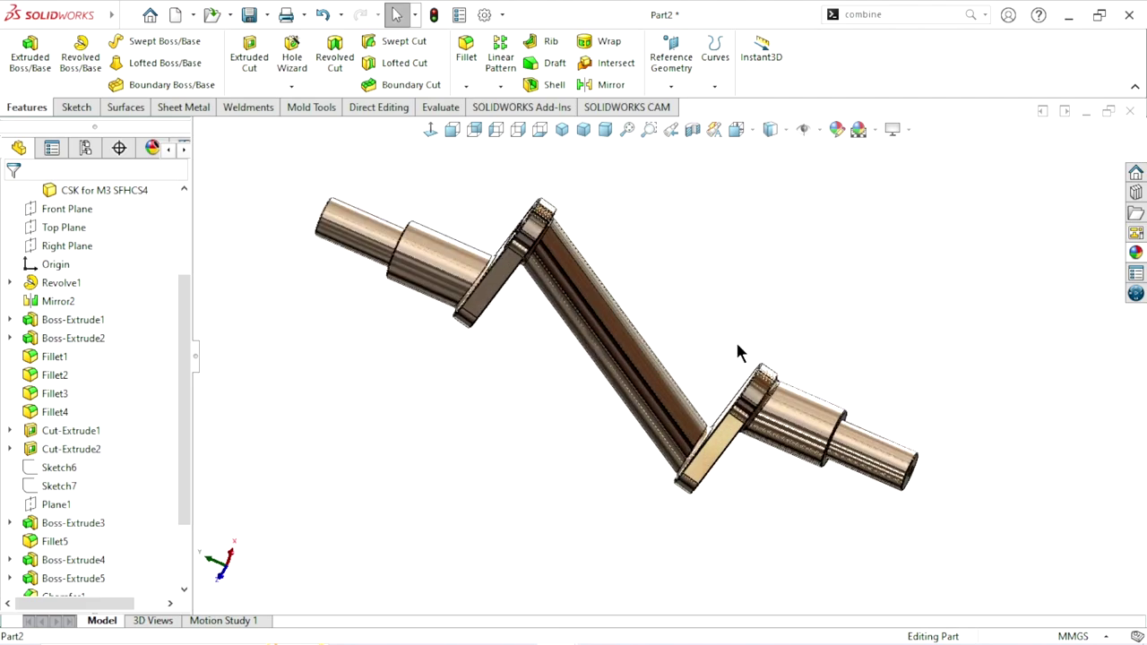
{"action": "mouse_move", "coordinate": [743, 359]}
{"action": "middle_mouse_down"}
{"action": "mouse_move", "coordinate": [704, 328]}
{"action": "mouse_move", "coordinate": [661, 261]}
{"action": "mouse_move", "coordinate": [640, 361]}
{"action": "mouse_move", "coordinate": [681, 297]}
{"action": "mouse_move", "coordinate": [724, 358]}
{"action": "mouse_move", "coordinate": [709, 356]}
{"action": "mouse_move", "coordinate": [691, 406]}
{"action": "mouse_move", "coordinate": [632, 332]}
{"action": "mouse_move", "coordinate": [743, 389]}
{"action": "mouse_move", "coordinate": [771, 348]}
{"action": "mouse_move", "coordinate": [615, 398]}
{"action": "middle_mouse_up"}
{"action": "scroll", "coordinate": [704, 328], "scroll_direction": "up", "scroll_amount": 3}
{"action": "scroll", "coordinate": [726, 340], "scroll_direction": "down", "scroll_amount": 2}
{"action": "scroll", "coordinate": [615, 397], "scroll_direction": "down", "scroll_amount": 3}
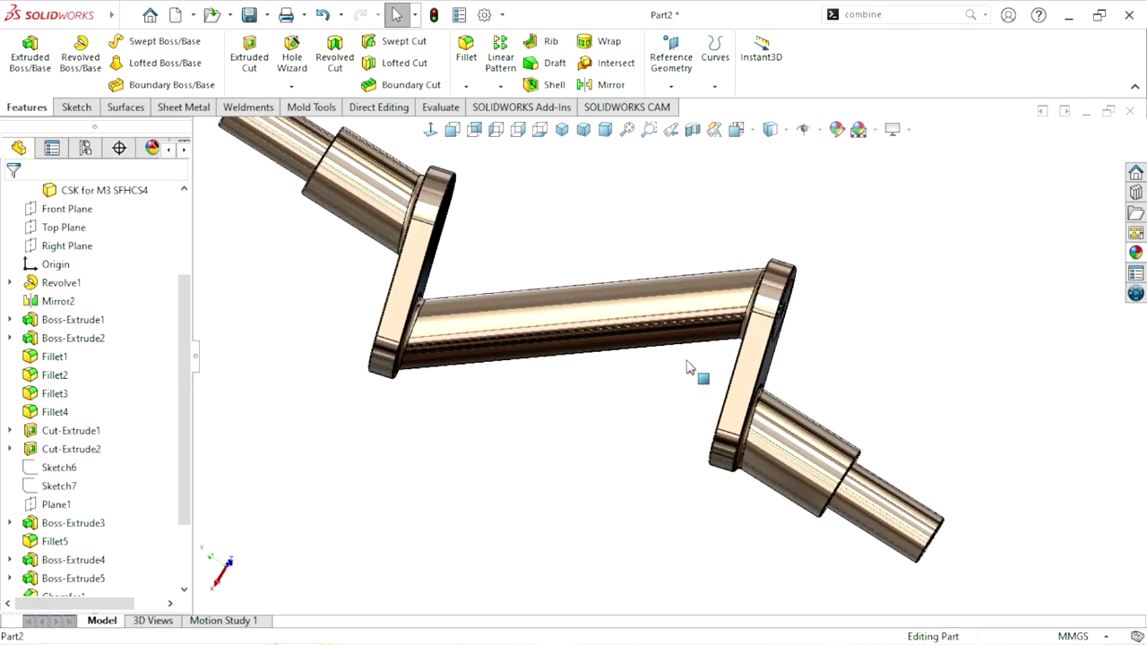
{"action": "scroll", "coordinate": [696, 374], "scroll_direction": "up", "scroll_amount": 2}
{"action": "scroll", "coordinate": [625, 359], "scroll_direction": "down", "scroll_amount": 2}
- Orbit to further oblique angles, then reset the model to the isometric view
{"action": "mouse_move", "coordinate": [681, 317]}
{"action": "middle_mouse_down"}
{"action": "mouse_move", "coordinate": [645, 271]}
{"action": "mouse_move", "coordinate": [659, 368]}
{"action": "middle_mouse_up"}
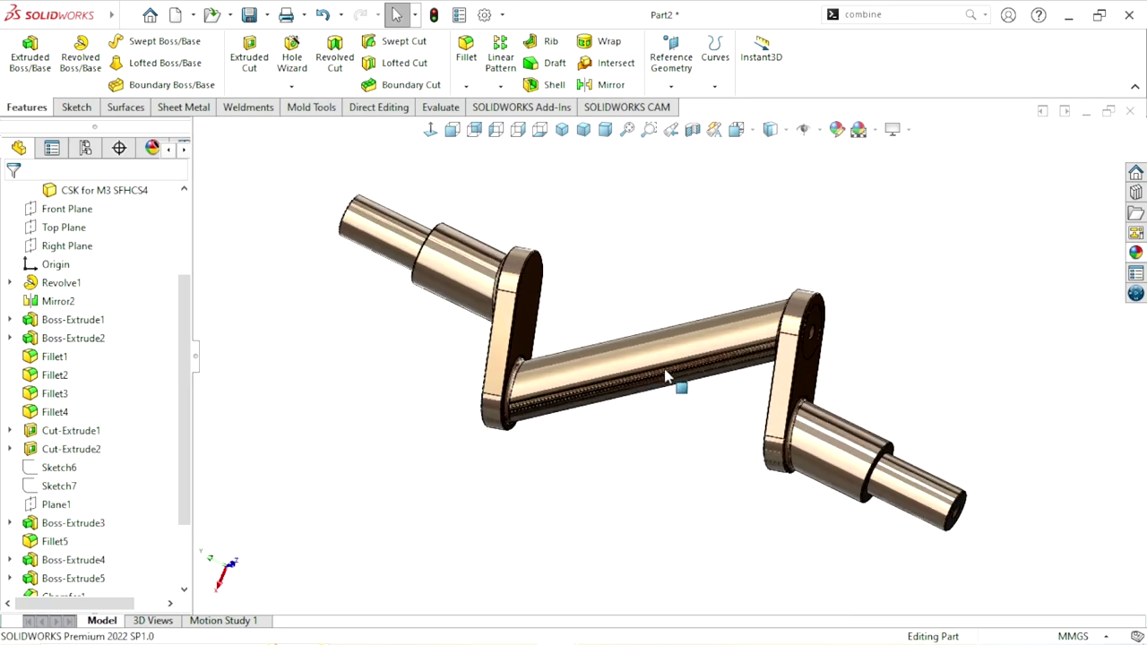
{"action": "scroll", "coordinate": [713, 368], "scroll_direction": "down", "scroll_amount": 2}
{"action": "scroll", "coordinate": [714, 389], "scroll_direction": "up", "scroll_amount": 1}
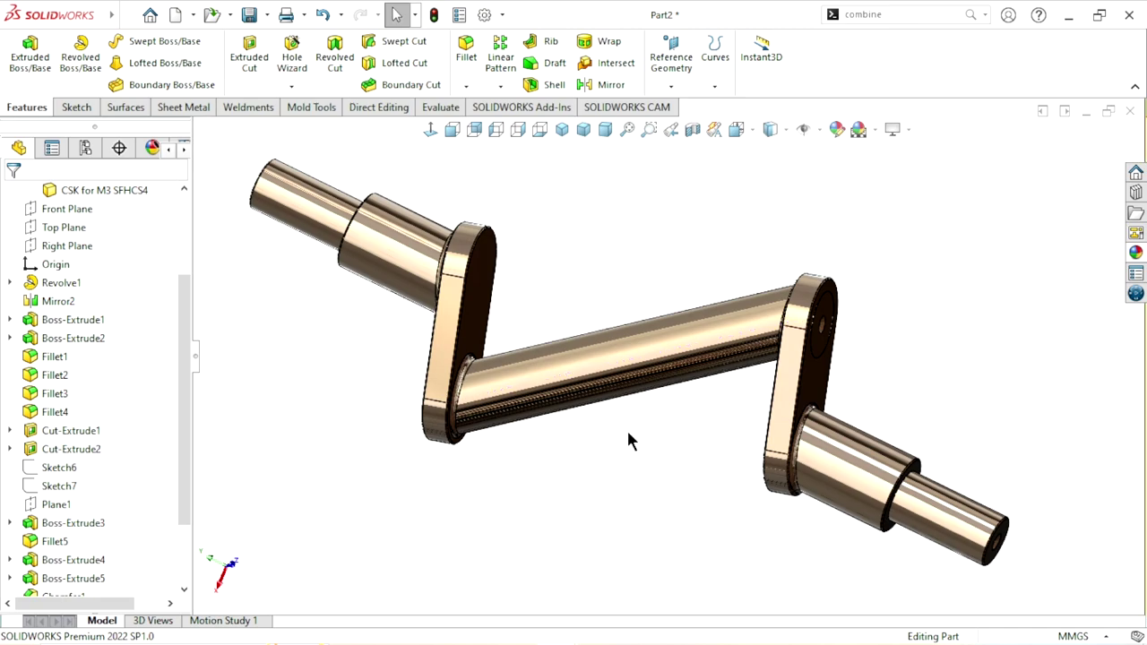
{"action": "middle_click_drag", "start_coordinate": [627, 440], "coordinate": [666, 481]}
{"action": "scroll", "coordinate": [666, 376], "scroll_direction": "up", "scroll_amount": 3}
{"action": "scroll", "coordinate": [665, 384], "scroll_direction": "down", "scroll_amount": 3}
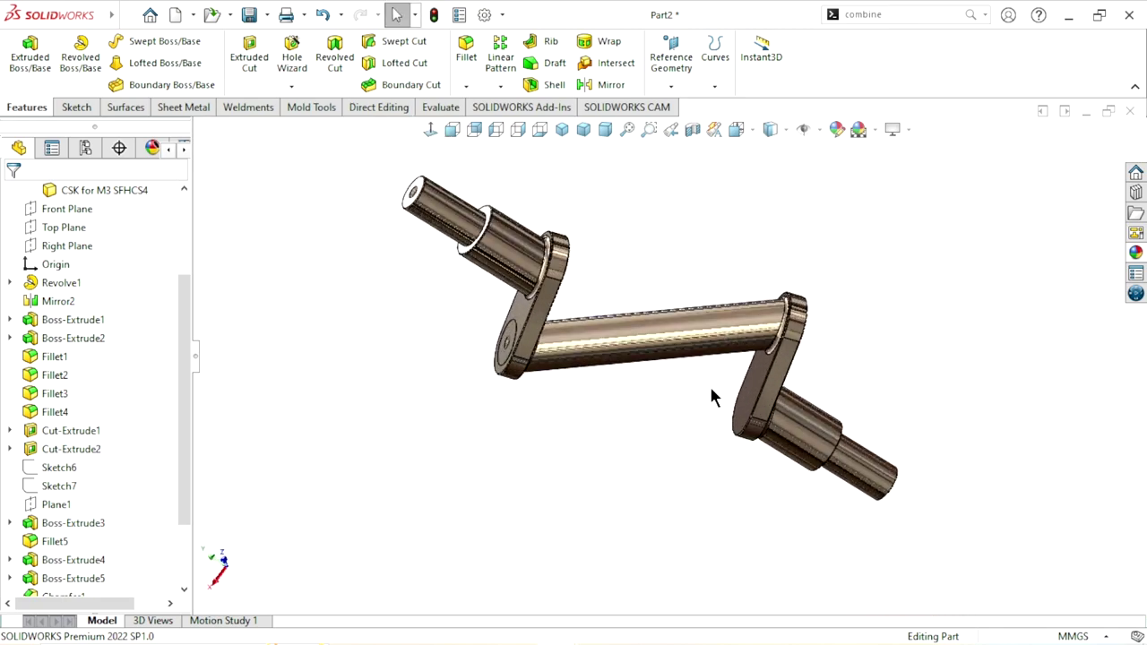
{"action": "left_click", "coordinate": [561, 136]}
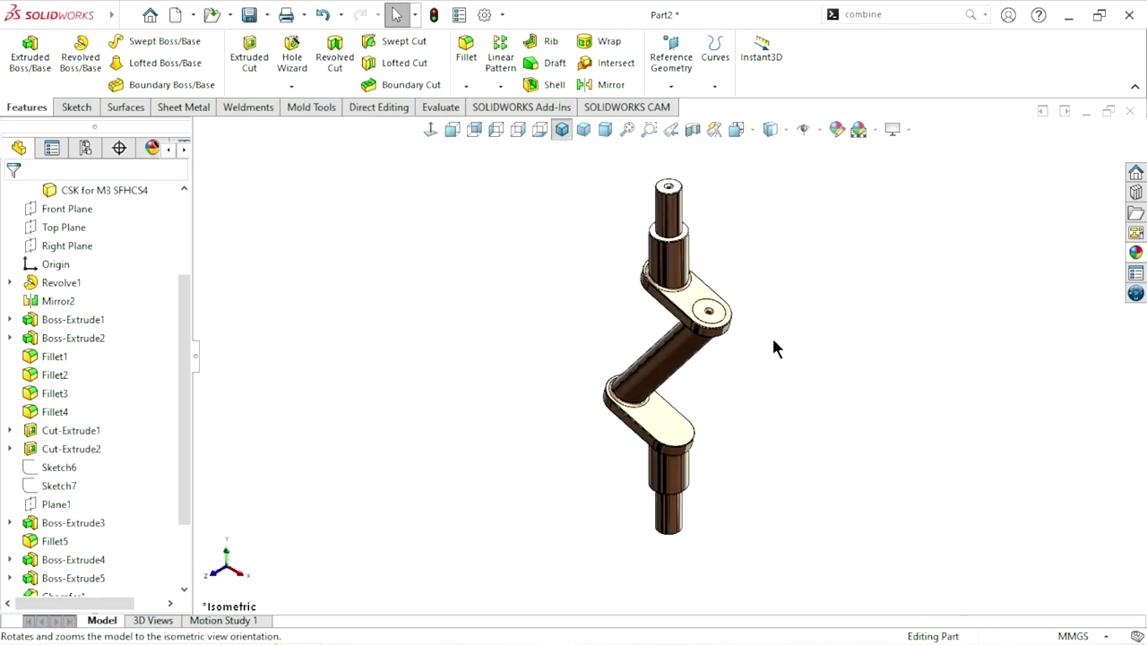